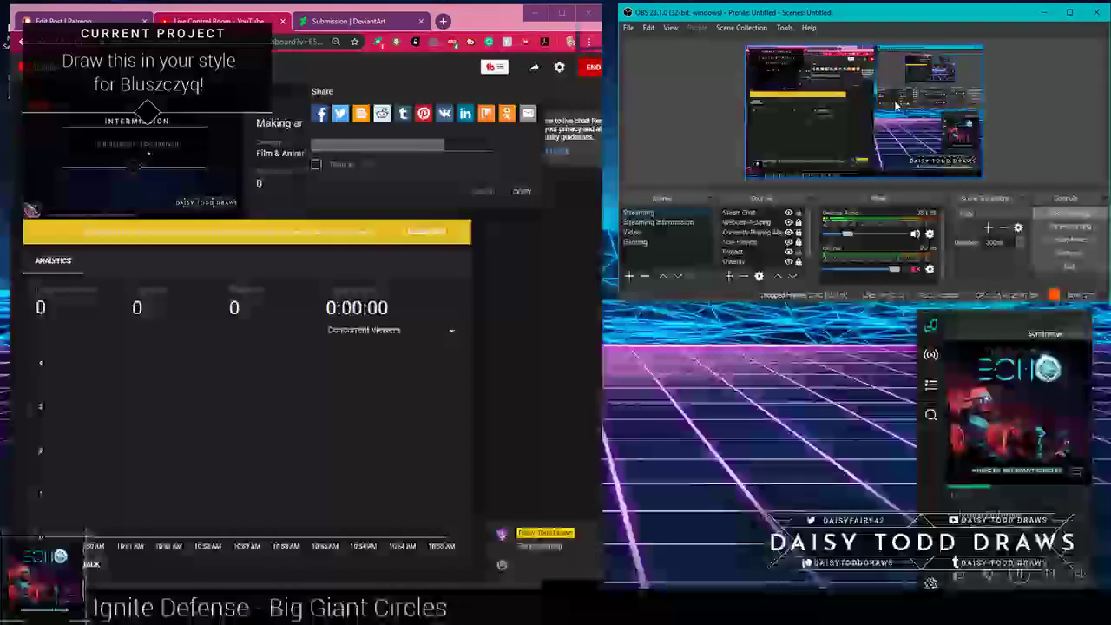
# Step: Set the OBS Drawing source's Display to Display 2 (1920x1080 @ 1920,0)
pyautogui.rightClick(948, 67)
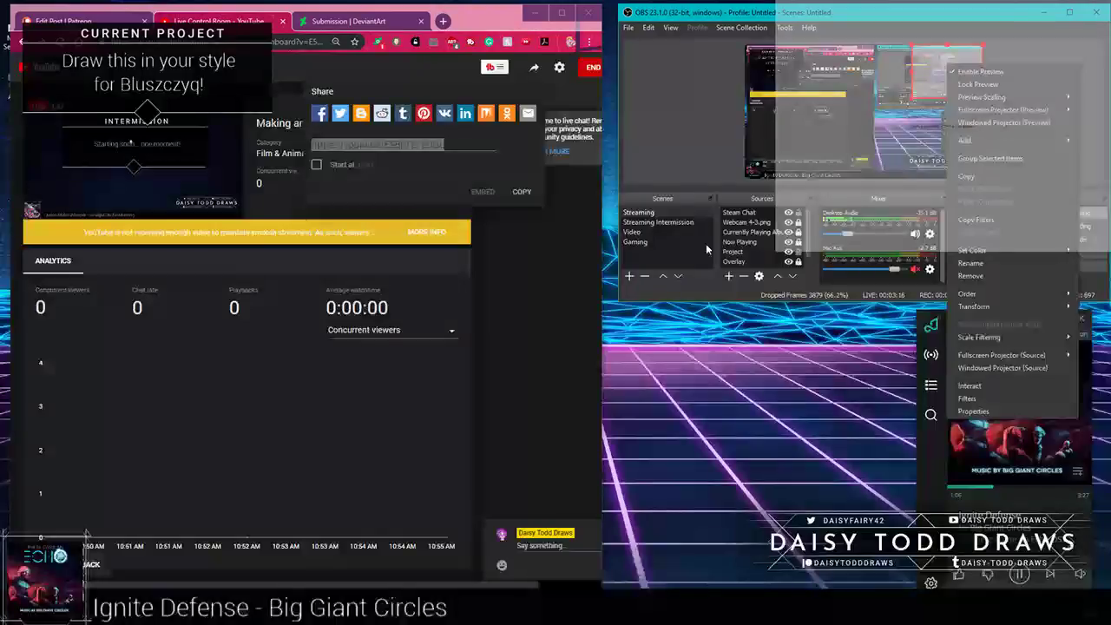
pyautogui.click(733, 252)
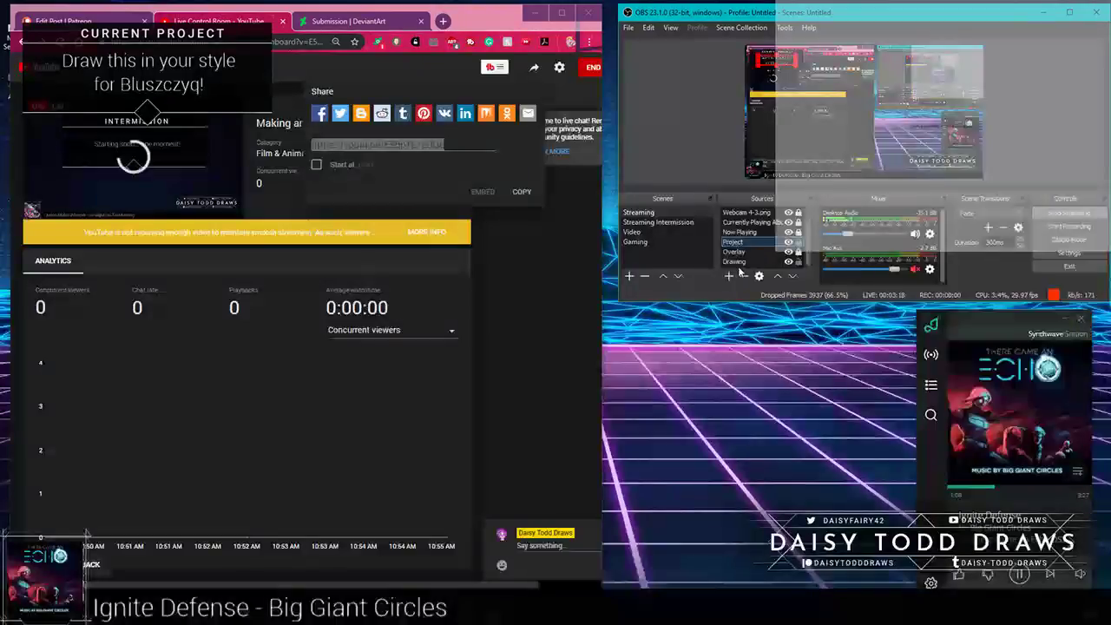
pyautogui.rightClick(736, 261)
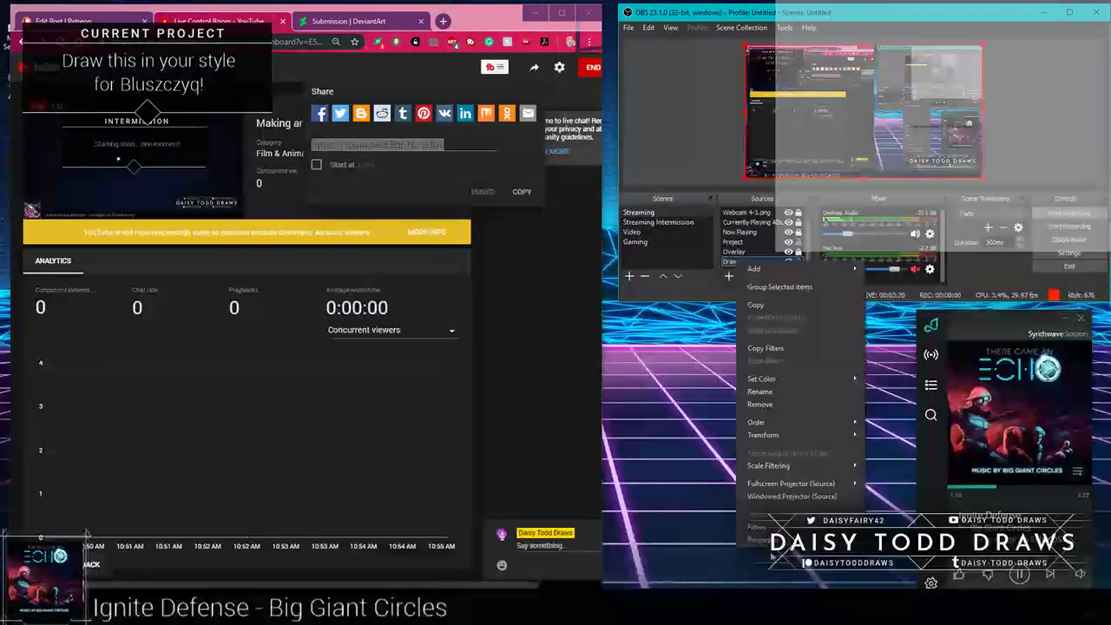
pyautogui.click(760, 539)
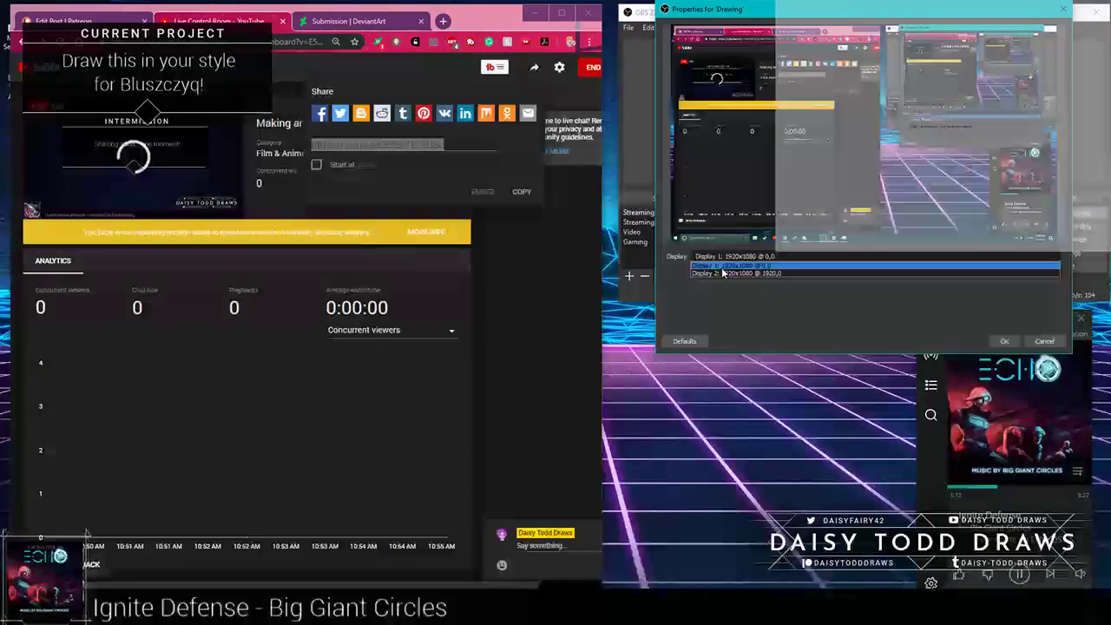
pyautogui.click(723, 272)
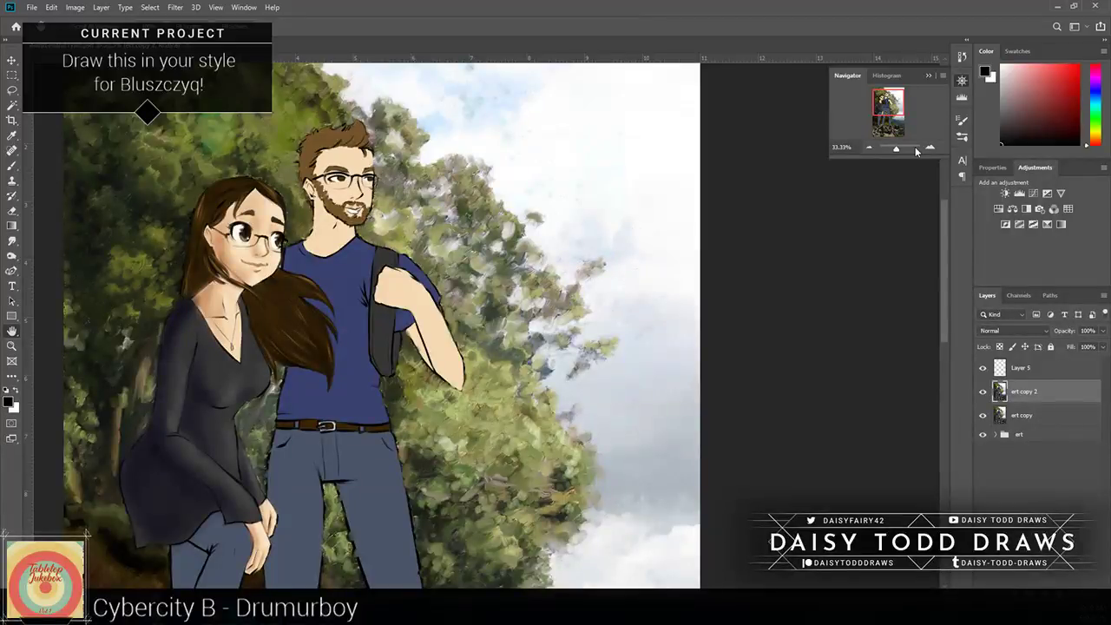
# Step: Zoom to 50%, toggle Layer 5's visibility and centre the view on the woman's face
pyautogui.hotkey('ctrl', '+')
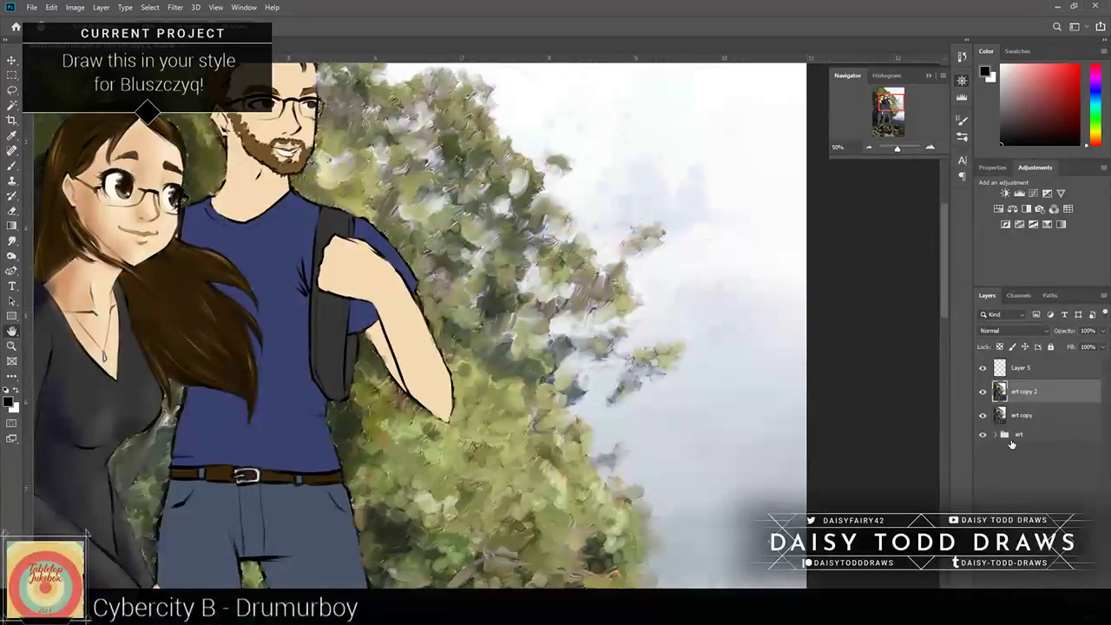
pyautogui.click(981, 371)
pyautogui.moveTo(272, 378); pyautogui.dragTo(464, 388)
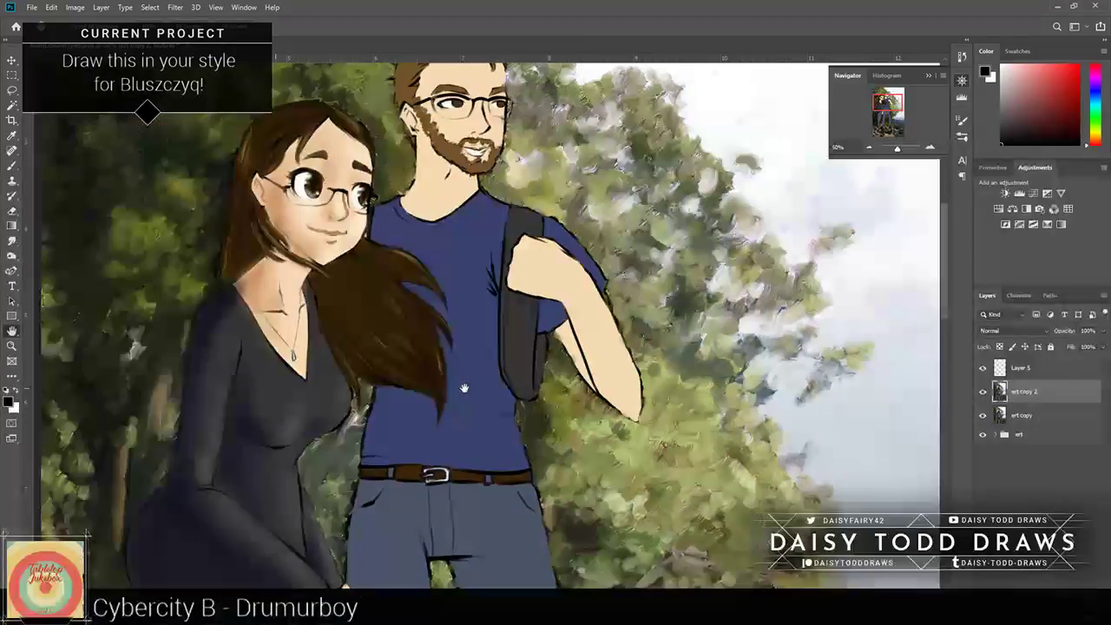
pyautogui.scroll(2, 464, 388)
pyautogui.scroll(2, 464, 388)
pyautogui.scroll(2, 374, 286)
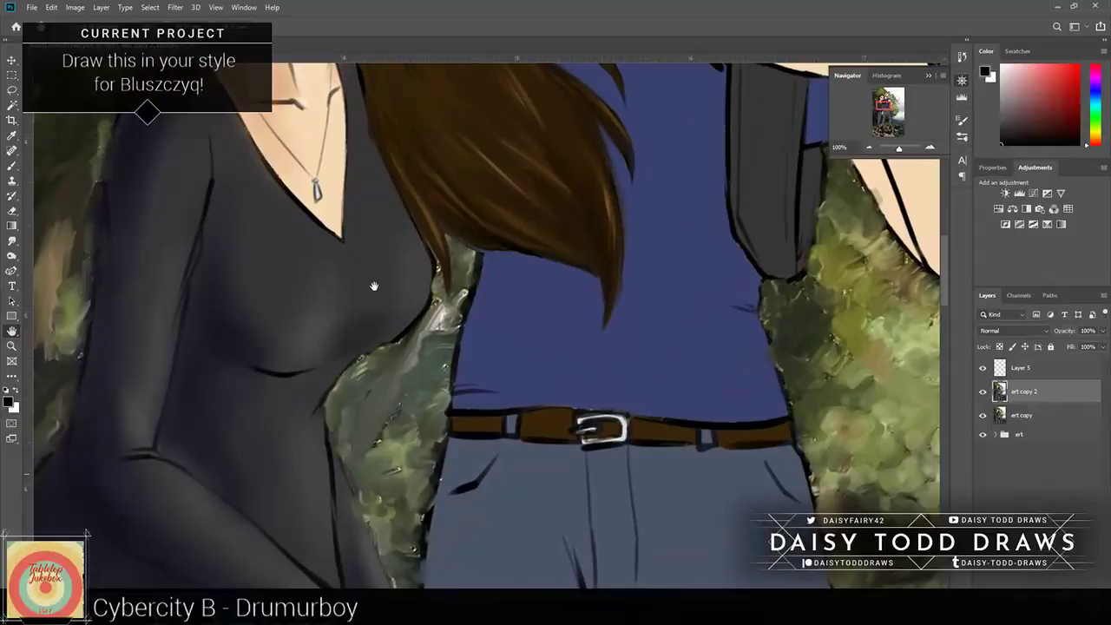
pyautogui.moveTo(374, 286); pyautogui.dragTo(407, 523)
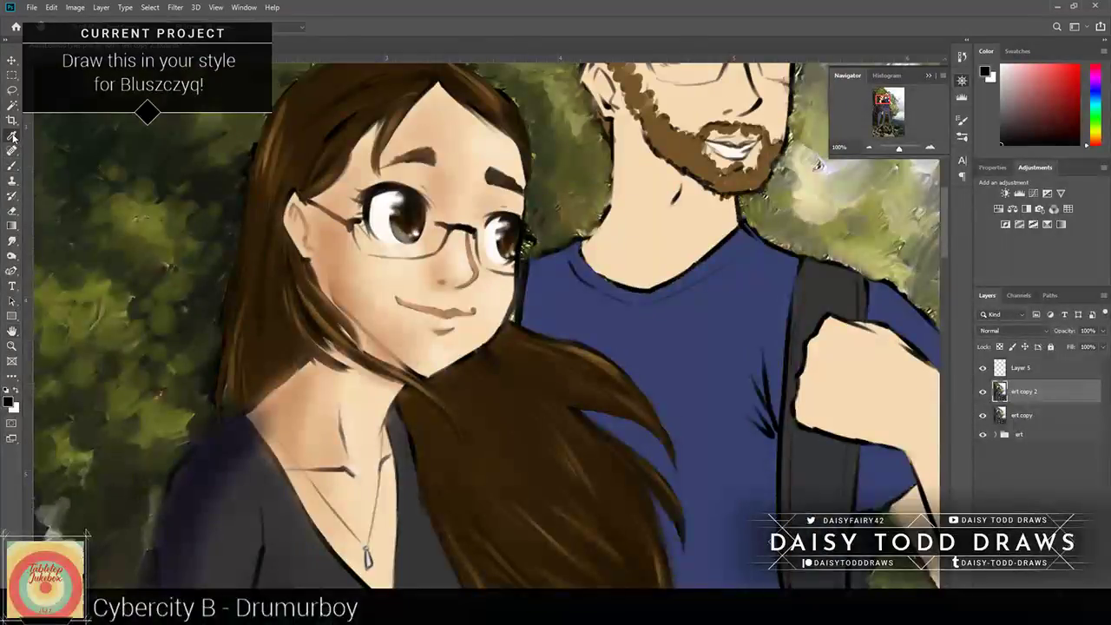
# Step: Sample her skin tone and choose the Soft Round Pressure Size brush
pyautogui.click(452, 344)
pyautogui.press('e')
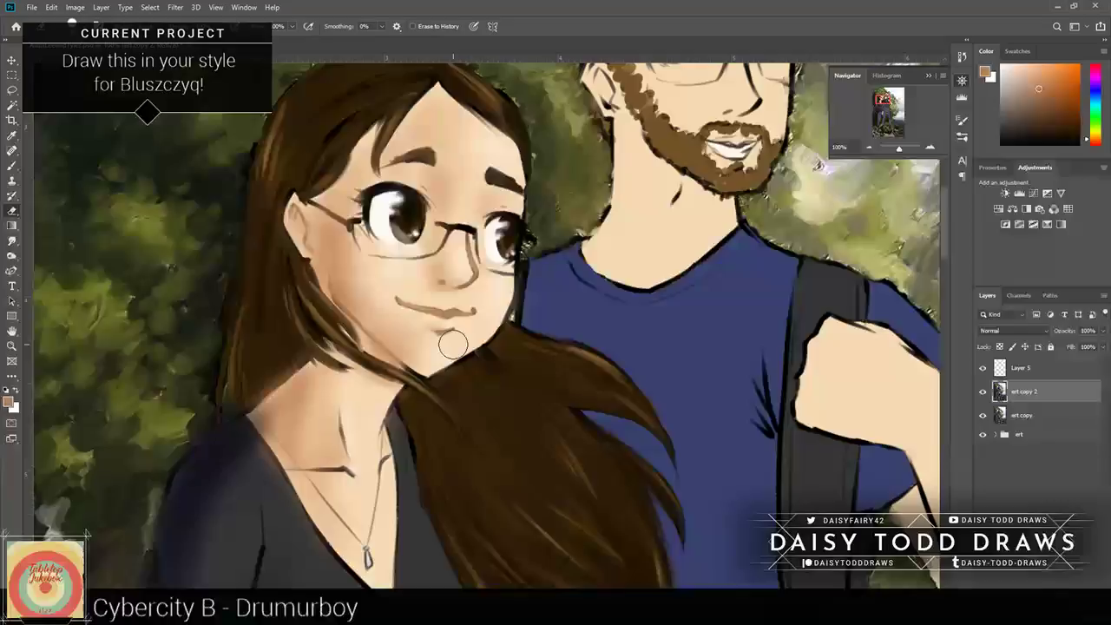
pyautogui.press('b')
pyautogui.scroll(5, 266, 235)
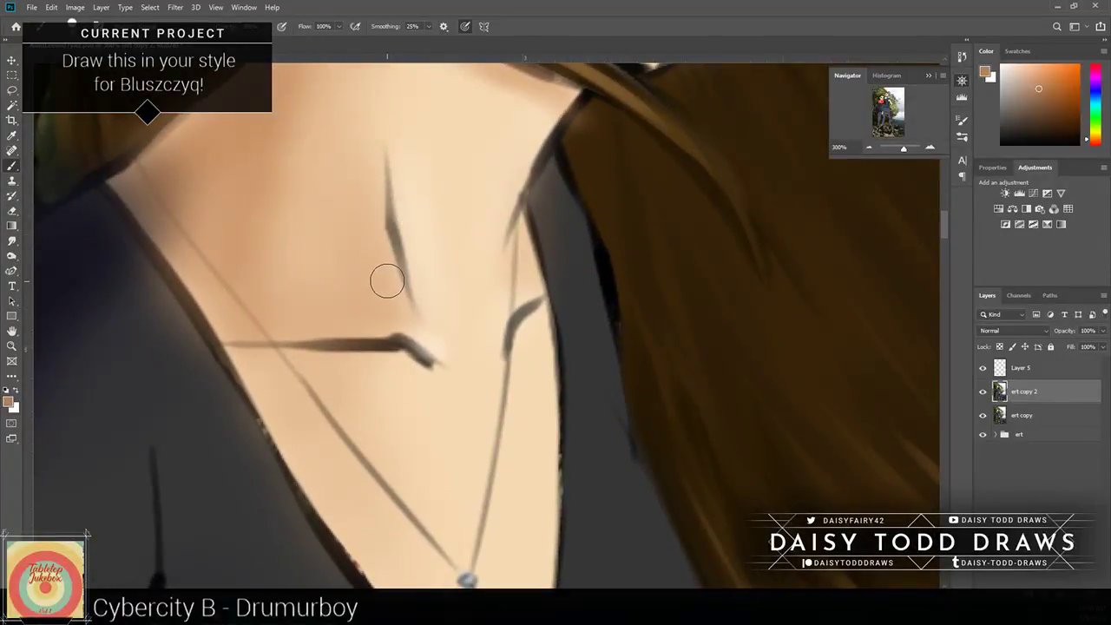
pyautogui.click(69, 26)
pyautogui.click(83, 196)
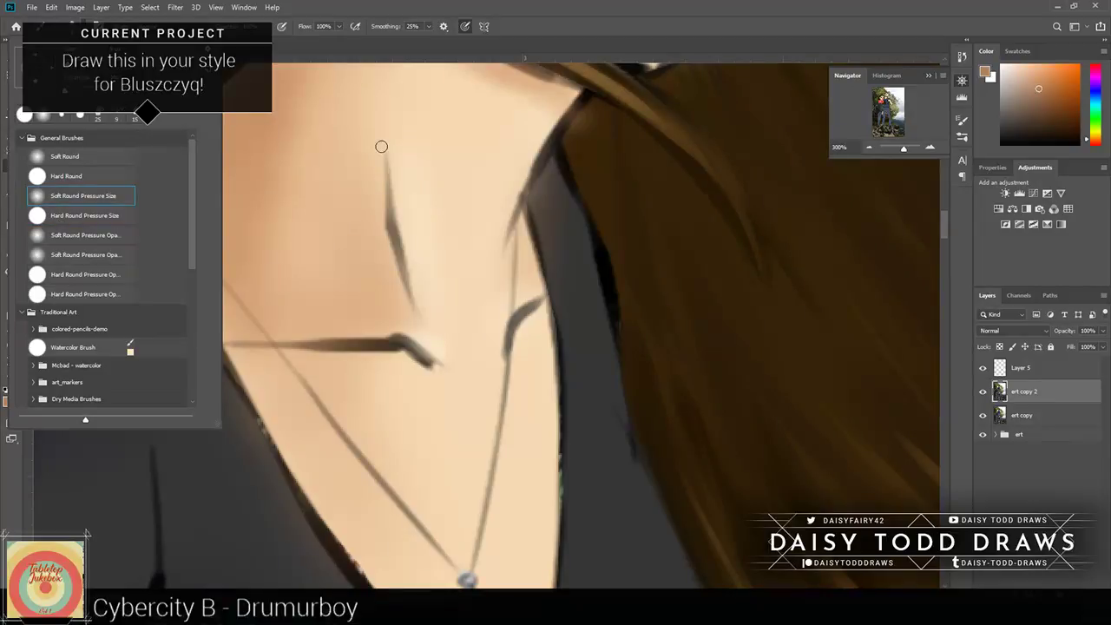
pyautogui.click(381, 146)
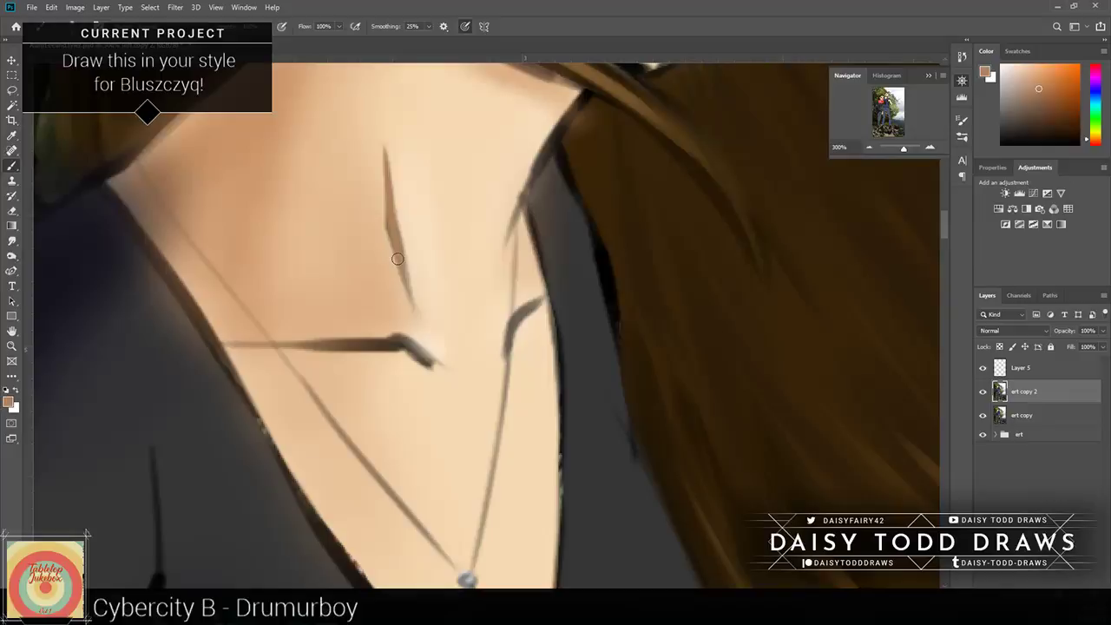
# Step: Paint thin light brown lines along the eye and face-hair edge, covering the dark jaw outline
pyautogui.moveTo(407, 193)
pyautogui.mouseDown()
pyautogui.moveTo(385, 358)
pyautogui.moveTo(409, 402)
pyautogui.moveTo(397, 419)
pyautogui.mouseUp()
pyautogui.moveTo(674, 309); pyautogui.dragTo(655, 425)
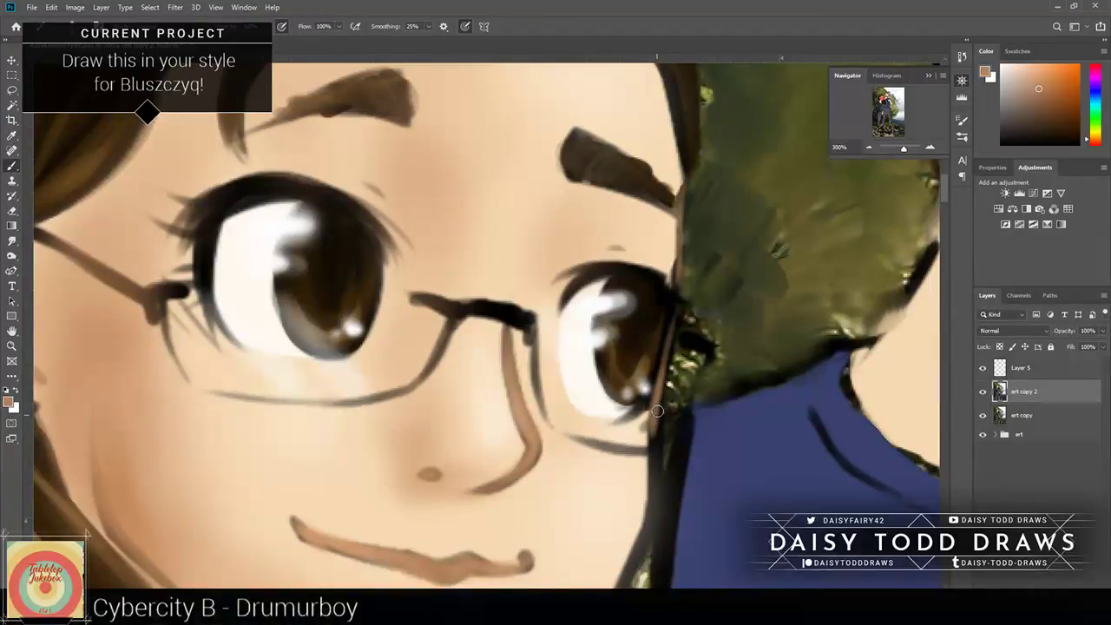
pyautogui.moveTo(589, 439); pyautogui.dragTo(544, 198)
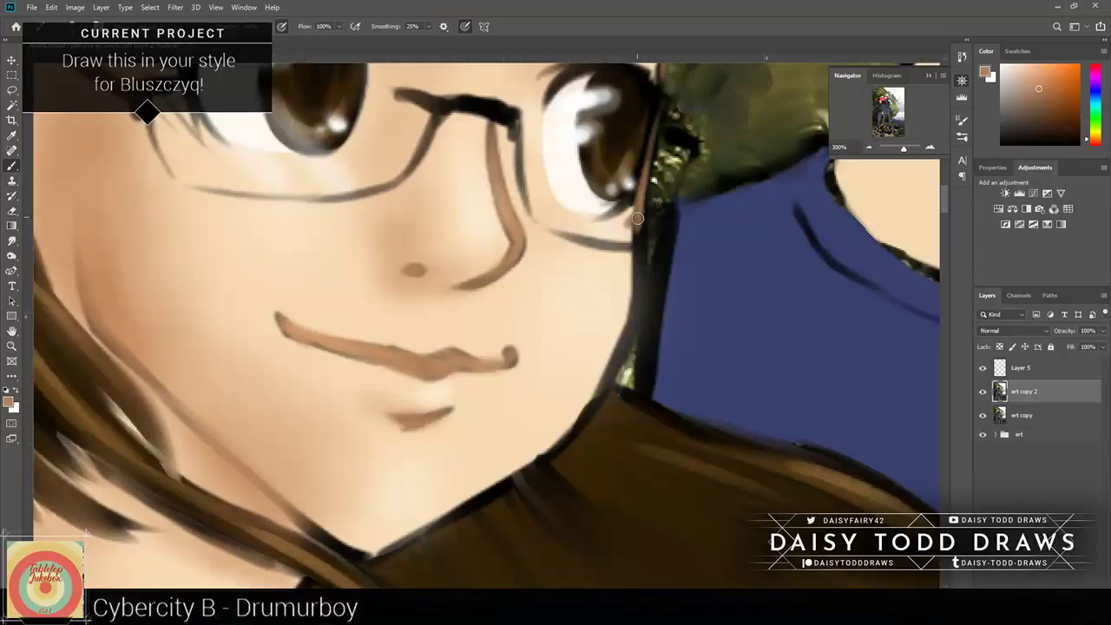
pyautogui.moveTo(637, 265)
pyautogui.mouseDown()
pyautogui.moveTo(645, 147)
pyautogui.moveTo(641, 323)
pyautogui.moveTo(627, 362)
pyautogui.moveTo(561, 445)
pyautogui.moveTo(394, 556)
pyautogui.mouseUp()
pyautogui.moveTo(472, 510)
pyautogui.mouseDown()
pyautogui.moveTo(378, 559)
pyautogui.moveTo(256, 469)
pyautogui.mouseUp()
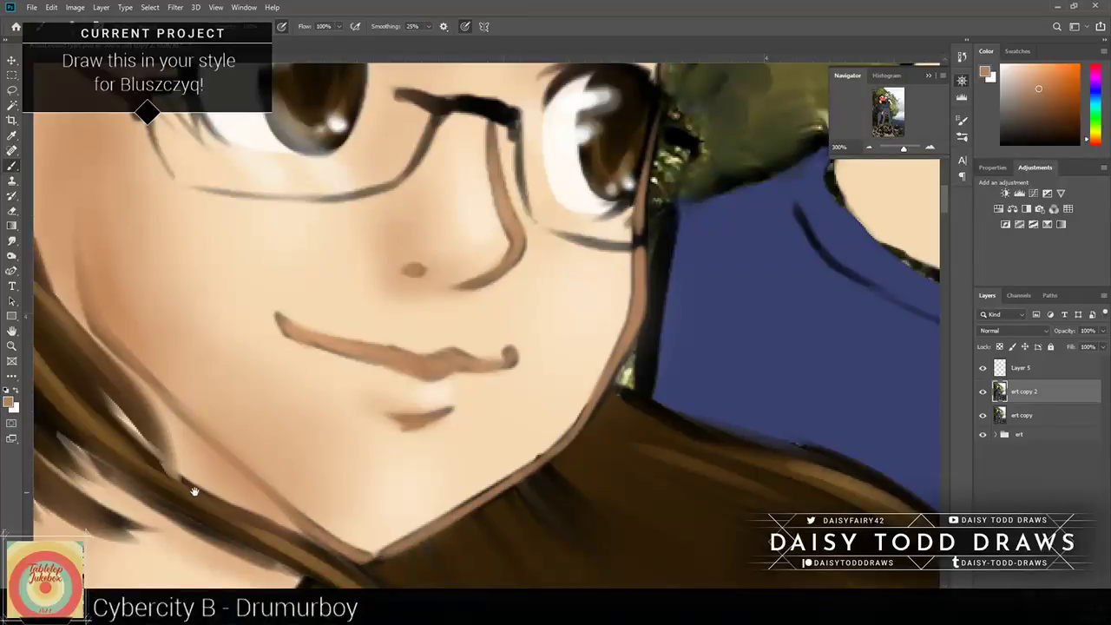
# Step: Draw a light brown outline along the neck edge, then zoom out to the whole face
pyautogui.moveTo(191, 488); pyautogui.dragTo(376, 236)
pyautogui.moveTo(483, 328); pyautogui.dragTo(415, 458)
pyautogui.moveTo(403, 503)
pyautogui.mouseDown()
pyautogui.moveTo(428, 373)
pyautogui.moveTo(439, 440)
pyautogui.mouseUp()
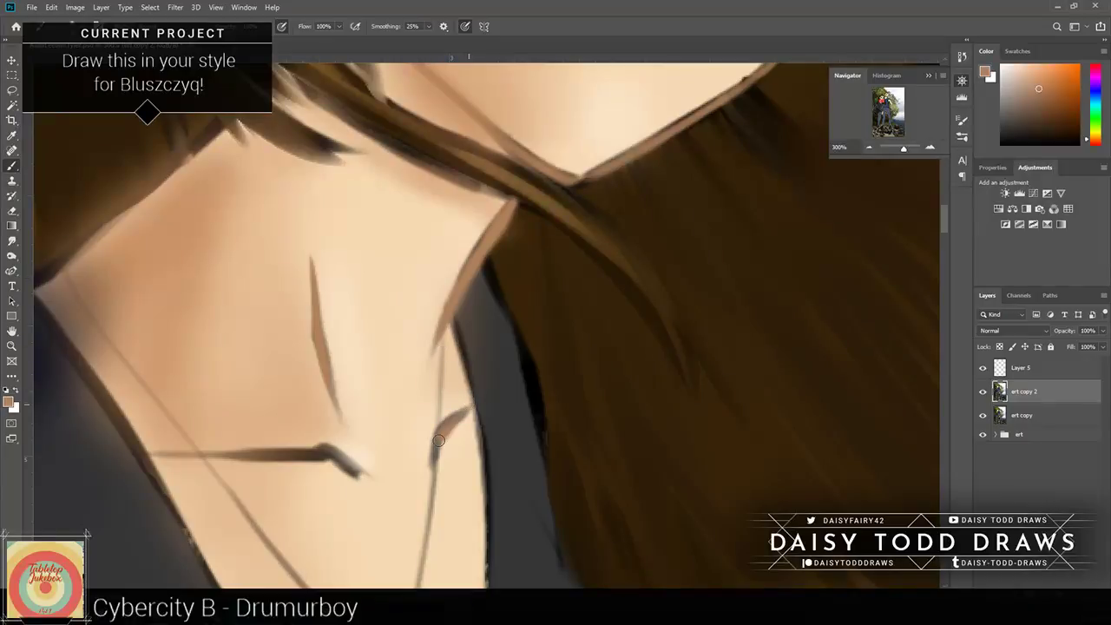
pyautogui.moveTo(274, 404); pyautogui.dragTo(223, 356)
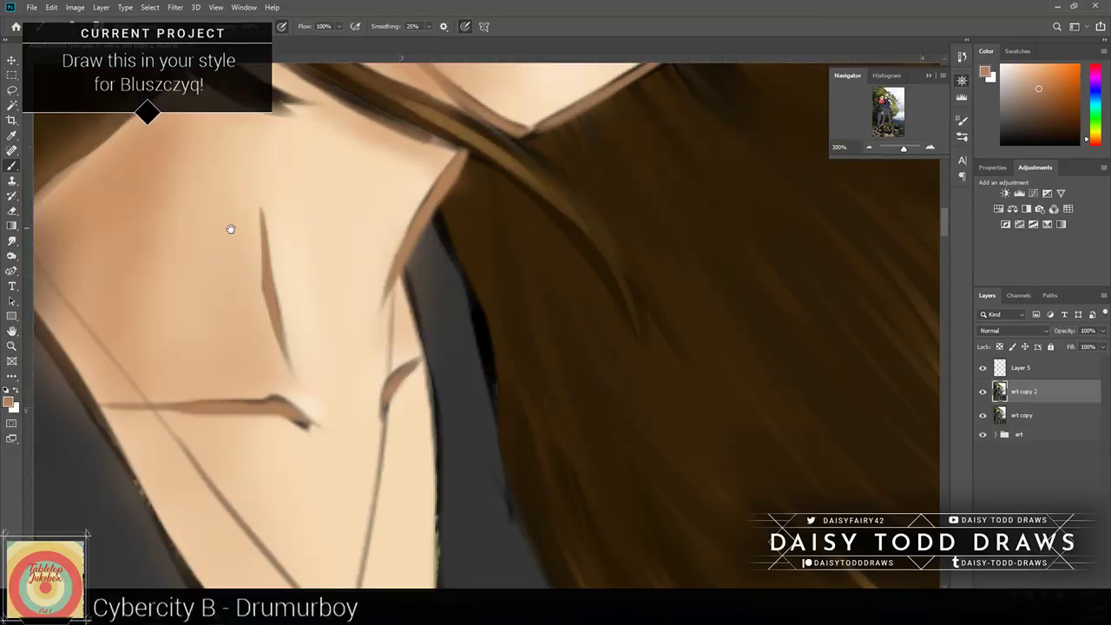
pyautogui.moveTo(230, 229)
pyautogui.mouseDown()
pyautogui.moveTo(318, 367)
pyautogui.moveTo(303, 441)
pyautogui.moveTo(313, 350)
pyautogui.mouseUp()
pyautogui.click(869, 148)
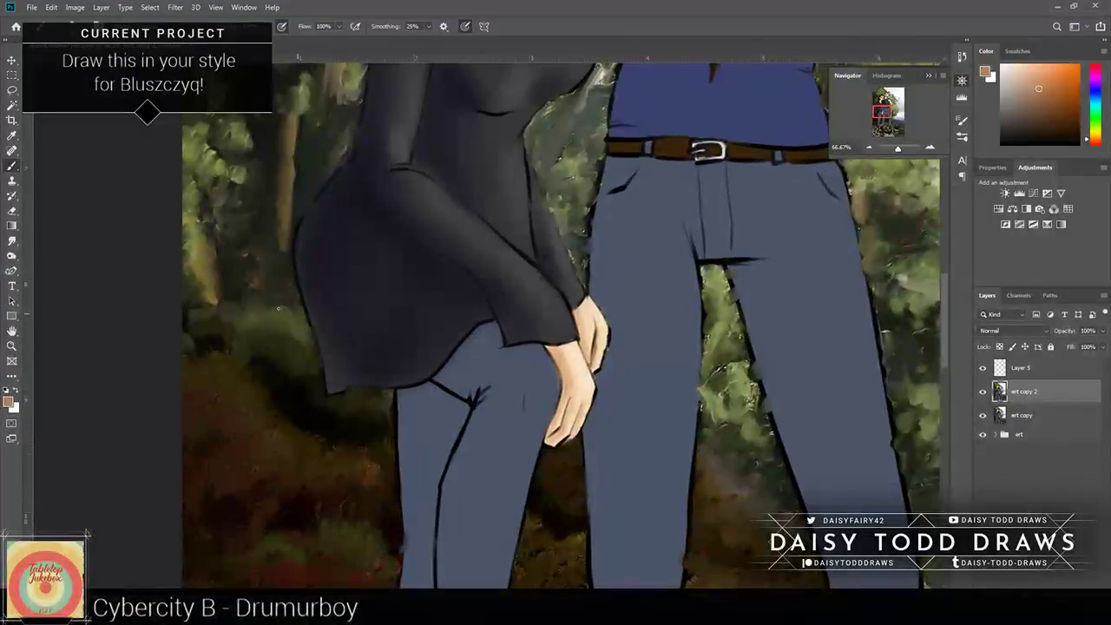
# Step: Make the brush colour a darker shade of the trousers' blue-grey, discarding a test stroke
pyautogui.press('i')
pyautogui.click(505, 436)
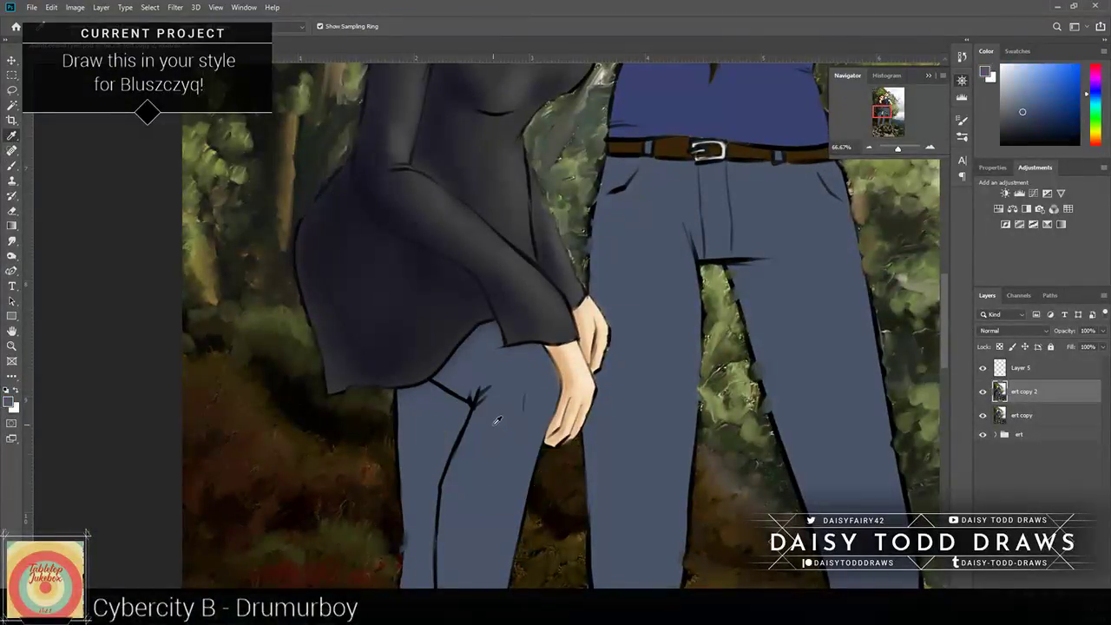
pyautogui.press('b')
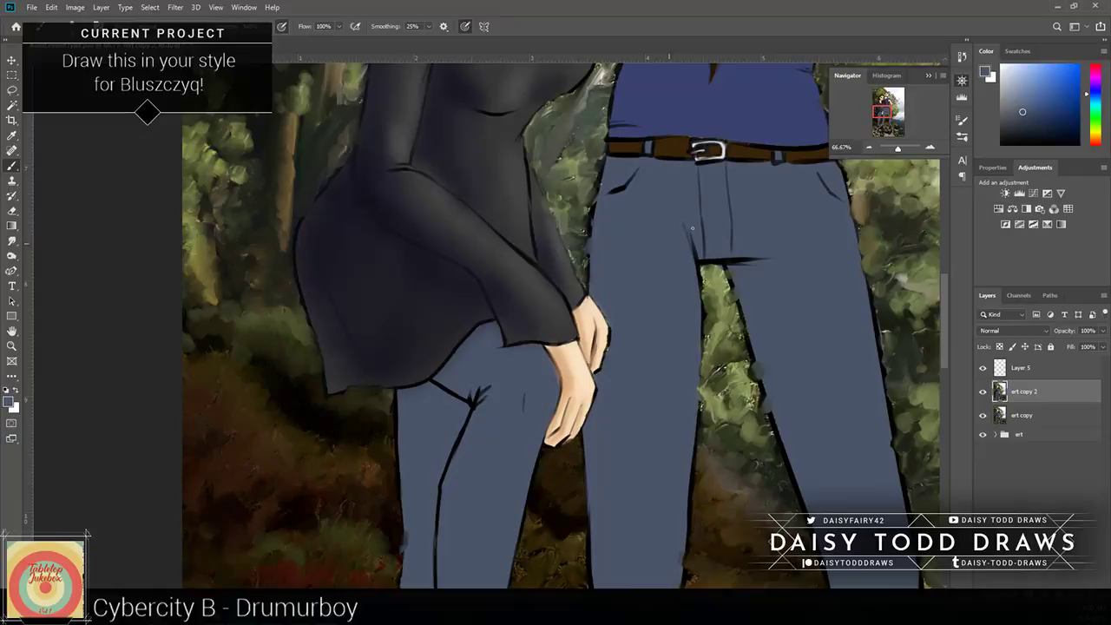
pyautogui.moveTo(1024, 113); pyautogui.dragTo(1041, 130)
pyautogui.moveTo(1040, 130); pyautogui.dragTo(1038, 124)
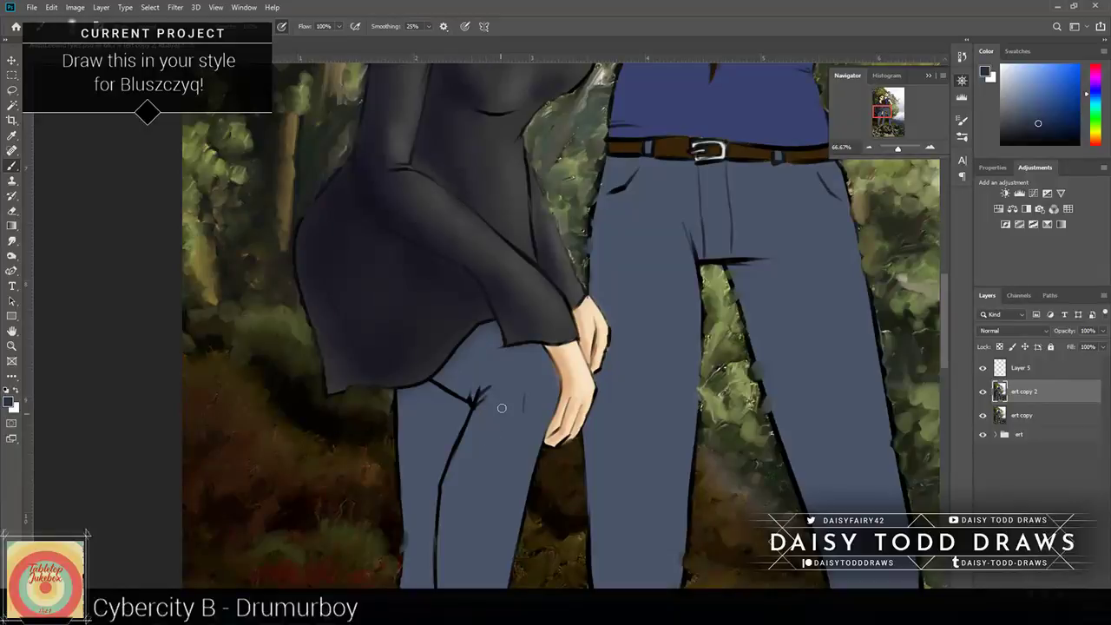
pyautogui.moveTo(501, 408); pyautogui.dragTo(485, 484)
pyautogui.hotkey('ctrl', 'z')
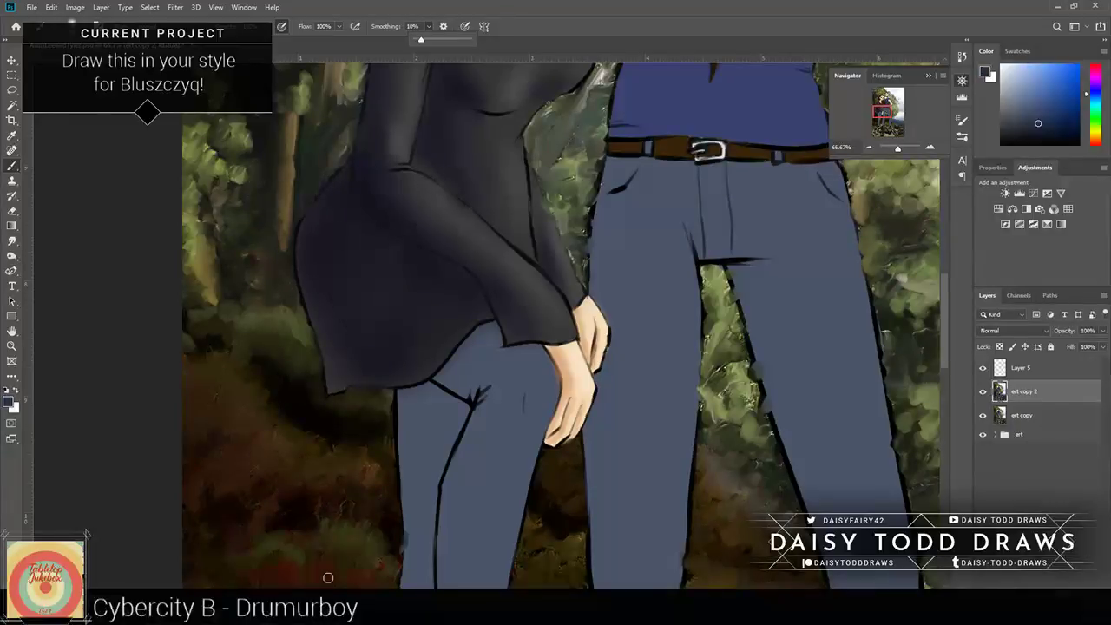
pyautogui.hotkey('ctrl', '+')
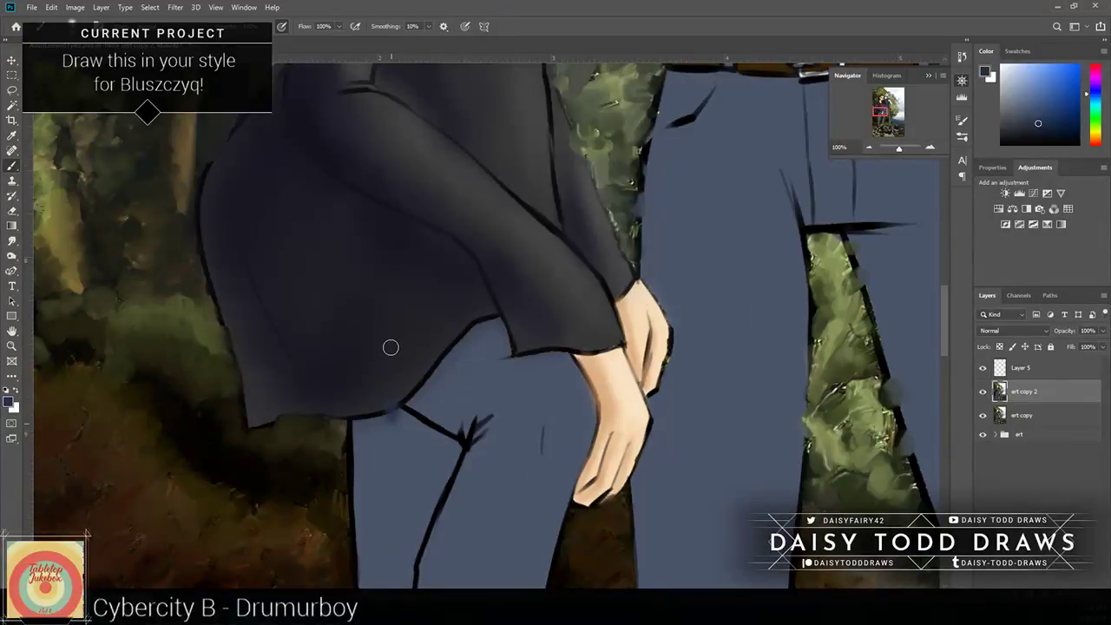
# Step: Shade the jeans' crotch fold, crease line and left edge down toward the boot
pyautogui.moveTo(397, 478); pyautogui.dragTo(399, 262)
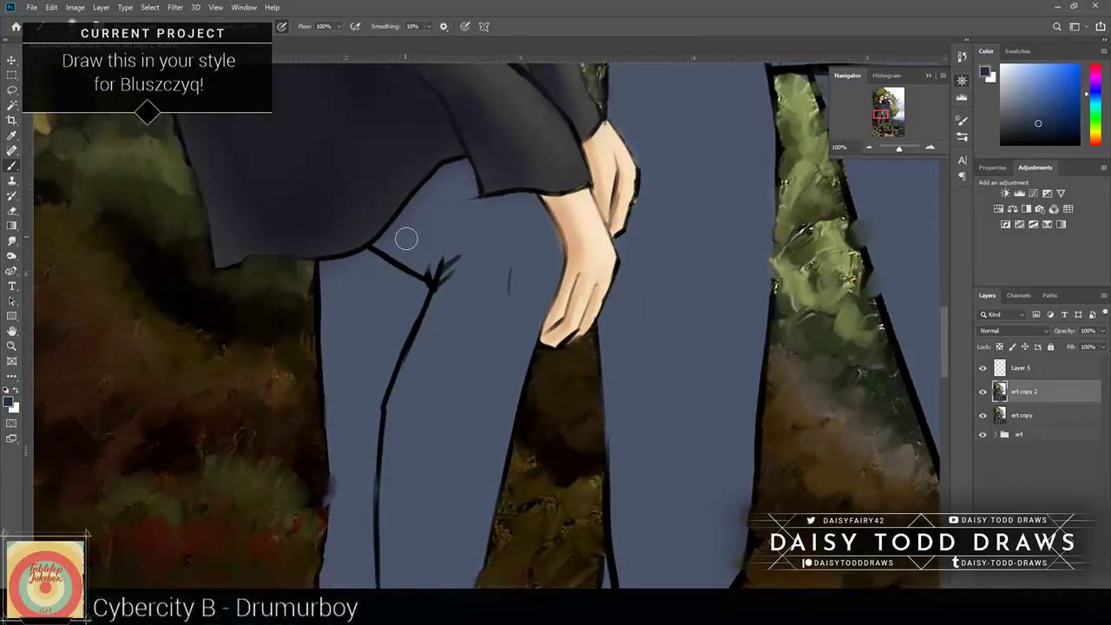
pyautogui.moveTo(406, 239)
pyautogui.mouseDown()
pyautogui.moveTo(437, 290)
pyautogui.moveTo(396, 245)
pyautogui.mouseUp()
pyautogui.moveTo(426, 191)
pyautogui.mouseDown()
pyautogui.moveTo(436, 289)
pyautogui.moveTo(448, 305)
pyautogui.moveTo(379, 474)
pyautogui.mouseUp()
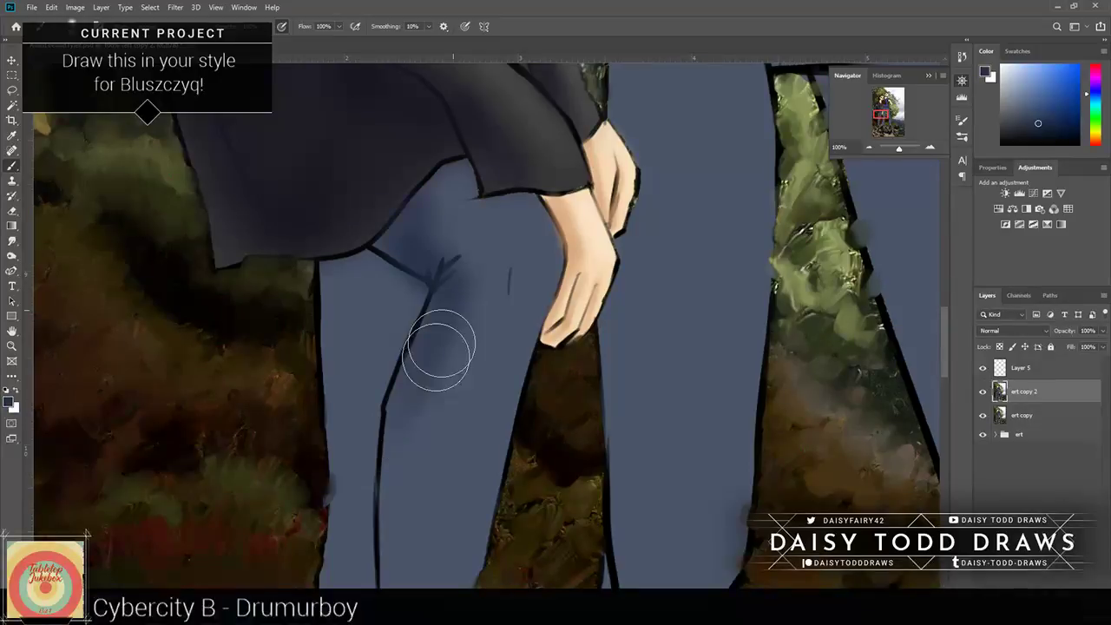
pyautogui.moveTo(439, 349); pyautogui.dragTo(408, 520)
pyautogui.moveTo(337, 411); pyautogui.dragTo(330, 166)
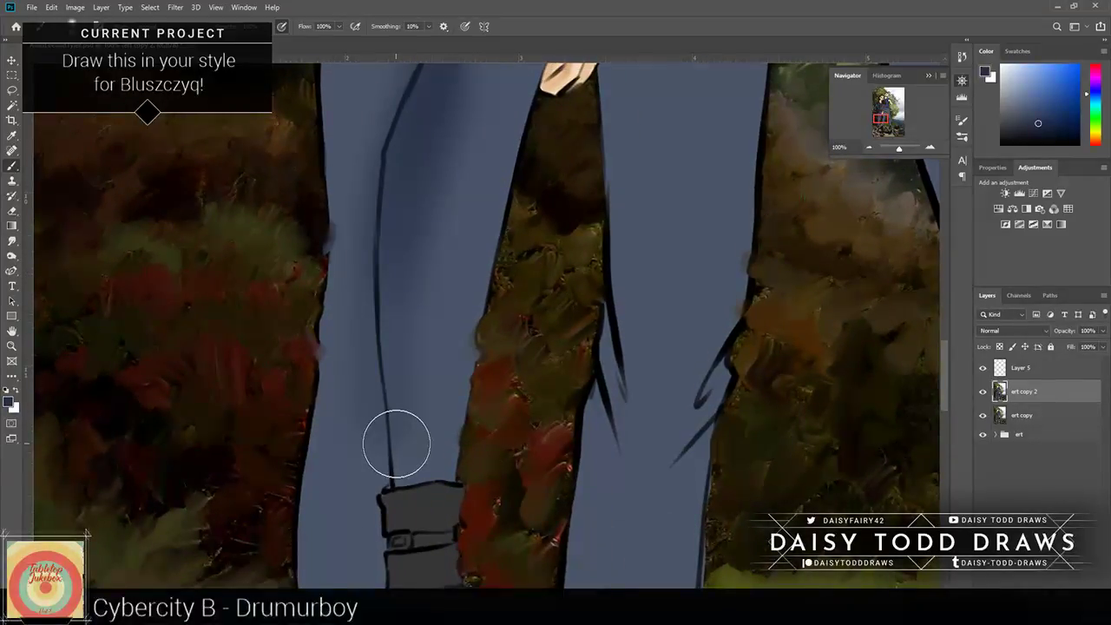
pyautogui.moveTo(315, 223); pyautogui.dragTo(339, 512)
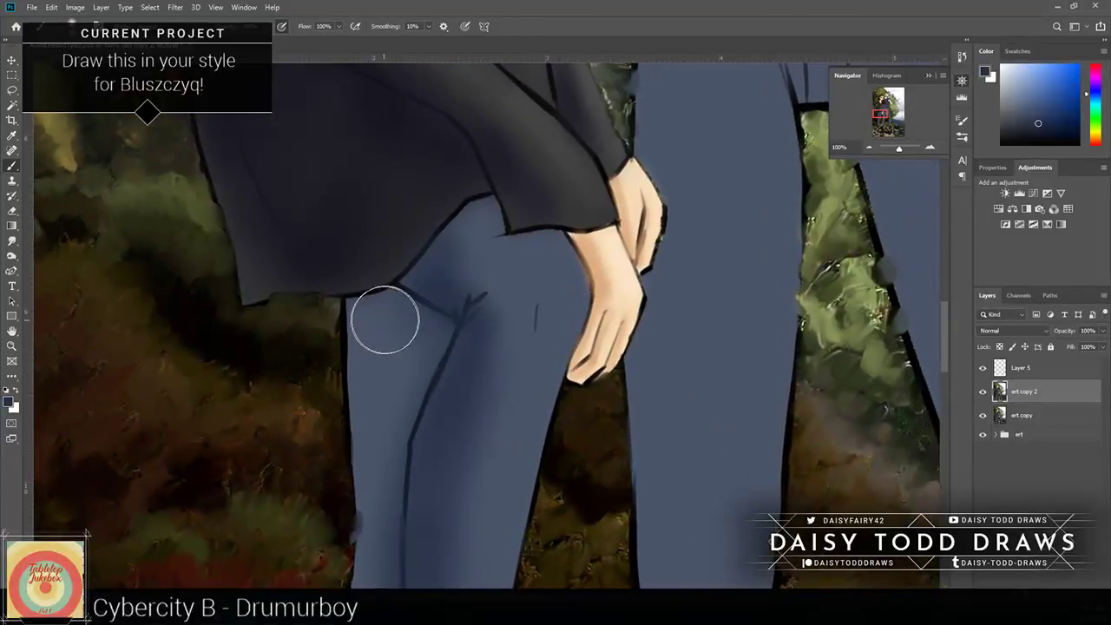
pyautogui.moveTo(400, 316)
pyautogui.mouseDown()
pyautogui.moveTo(397, 453)
pyautogui.moveTo(349, 204)
pyautogui.mouseUp()
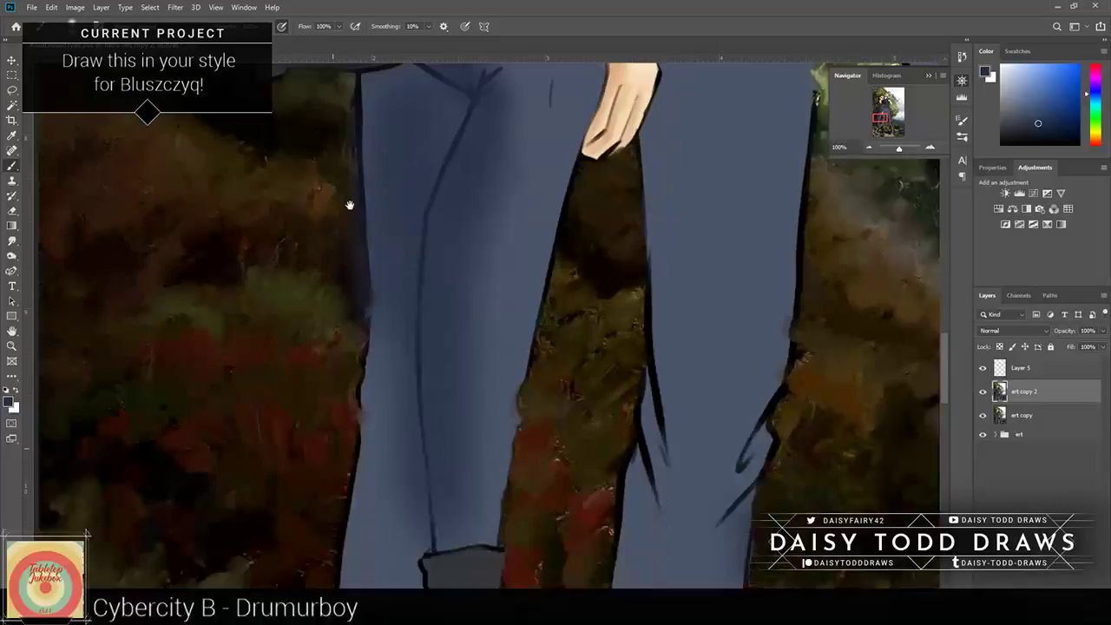
pyautogui.scroll(-5, 348, 205)
pyautogui.moveTo(389, 405); pyautogui.dragTo(396, 516)
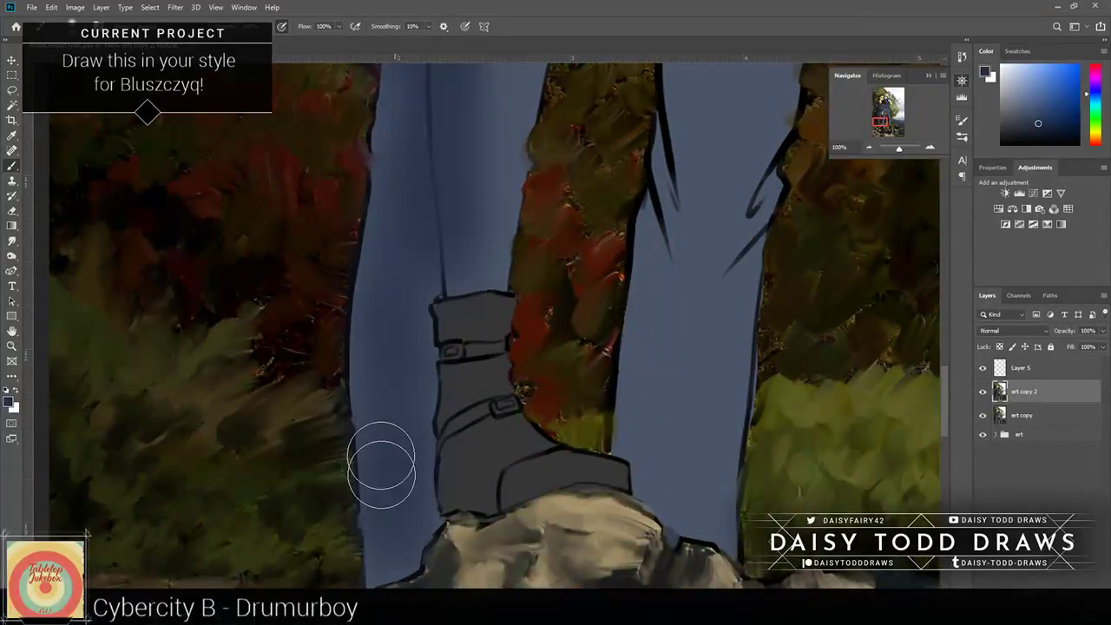
pyautogui.moveTo(381, 460); pyautogui.dragTo(416, 156)
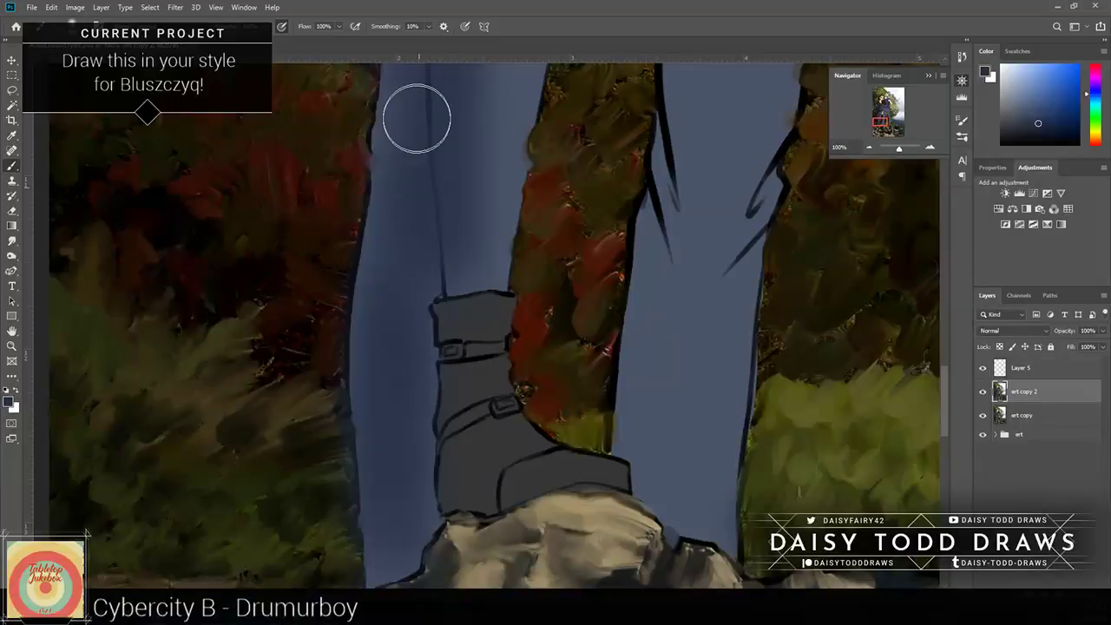
pyautogui.moveTo(416, 118)
pyautogui.mouseDown()
pyautogui.moveTo(320, 557)
pyautogui.moveTo(329, 621)
pyautogui.mouseUp()
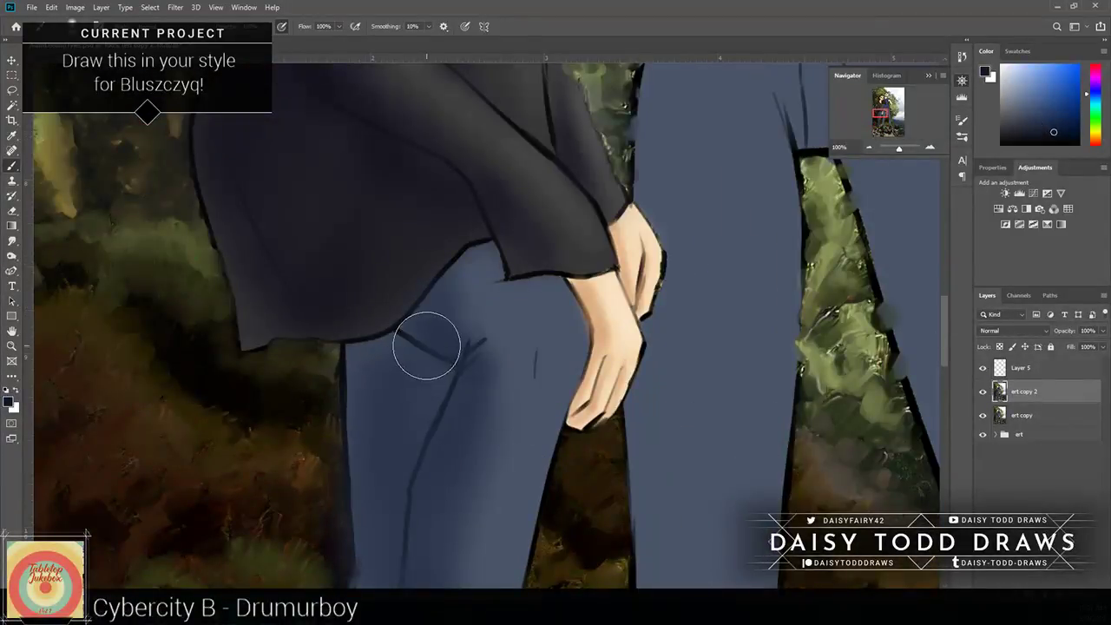
# Step: Darken the jacket hem and shade the trouser folds beneath it, then zoom out
pyautogui.moveTo(398, 331); pyautogui.dragTo(461, 350)
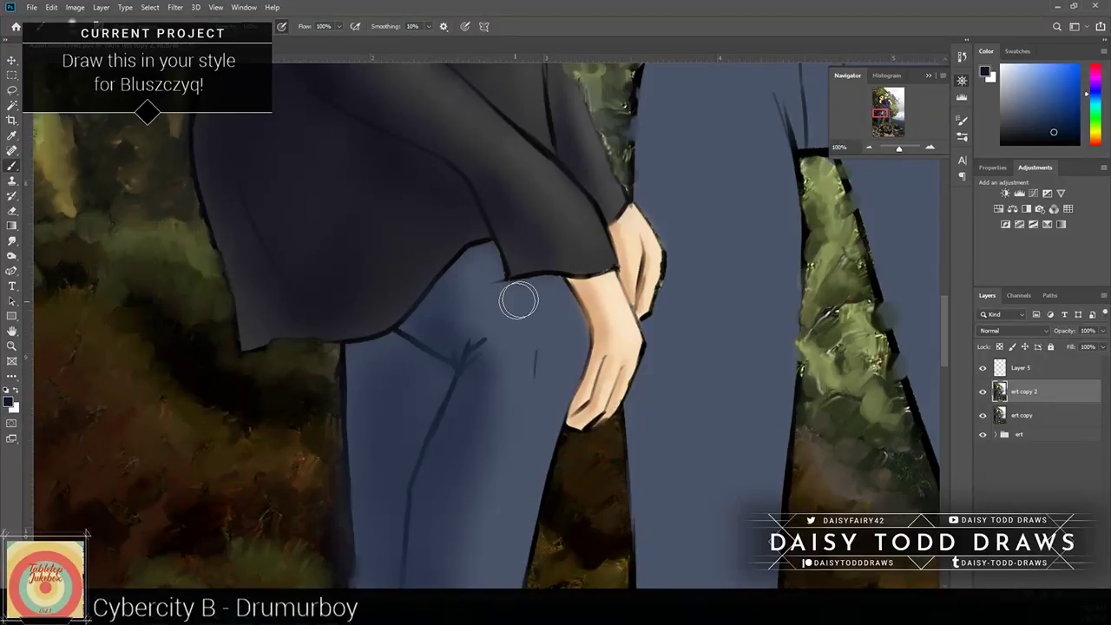
pyautogui.press('[')
pyautogui.moveTo(512, 284); pyautogui.dragTo(491, 248)
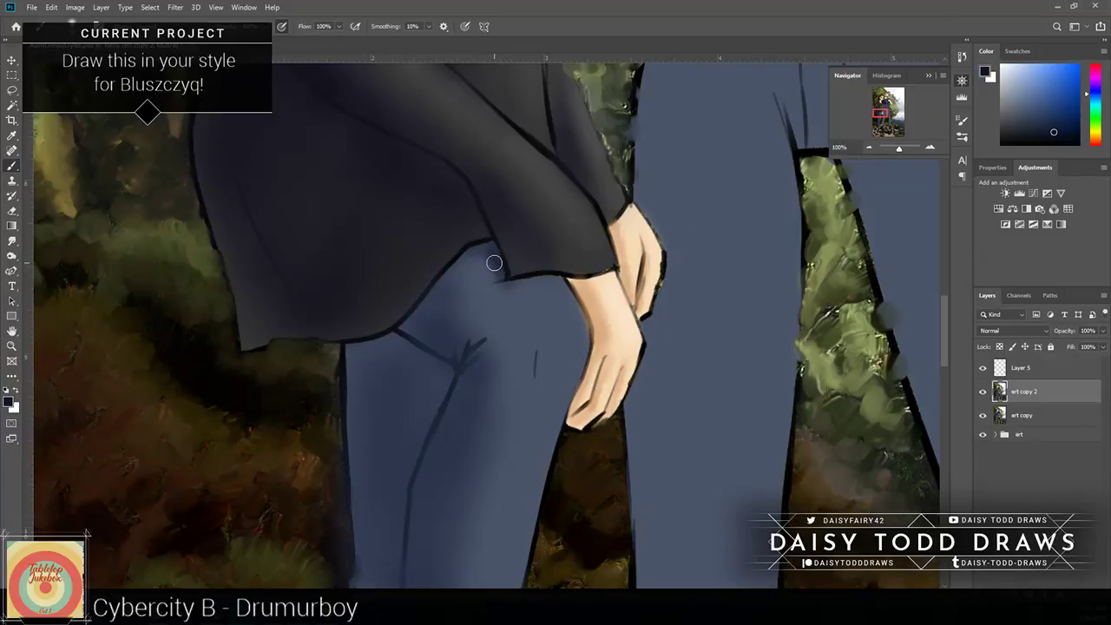
pyautogui.moveTo(421, 347)
pyautogui.mouseDown()
pyautogui.moveTo(408, 322)
pyautogui.moveTo(418, 340)
pyautogui.mouseUp()
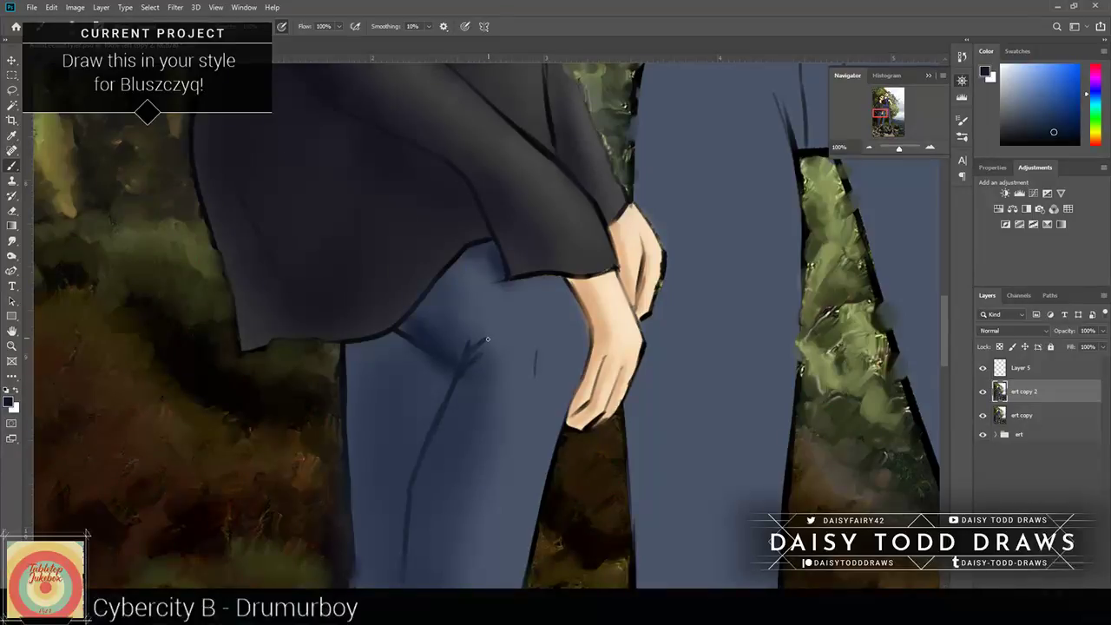
pyautogui.moveTo(446, 372); pyautogui.dragTo(446, 370)
pyautogui.moveTo(406, 339); pyautogui.dragTo(446, 384)
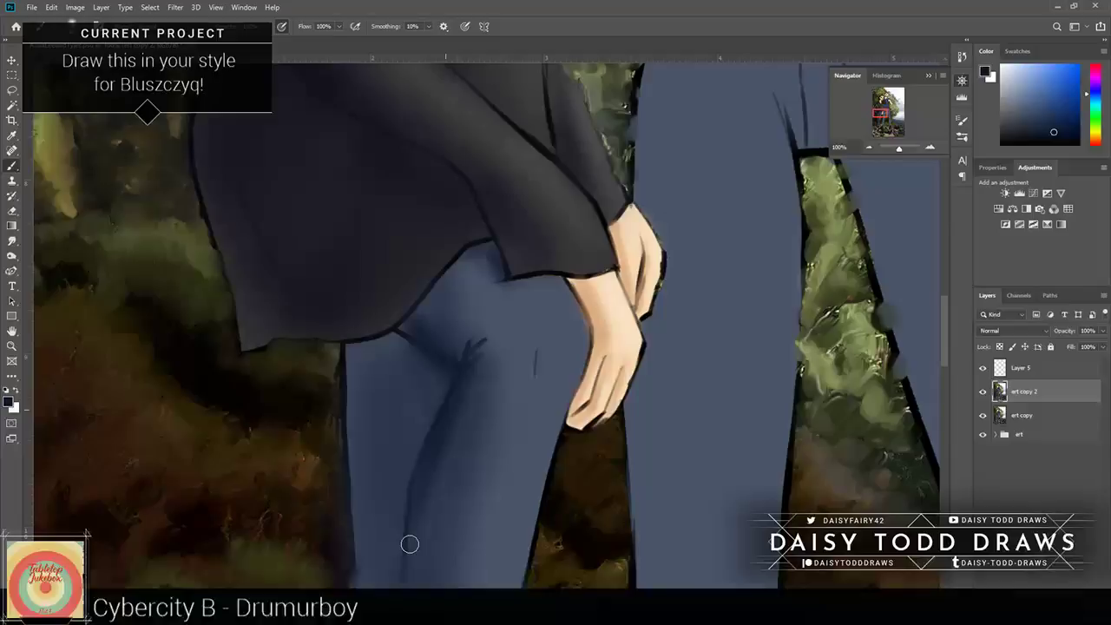
pyautogui.moveTo(410, 544); pyautogui.dragTo(426, 340)
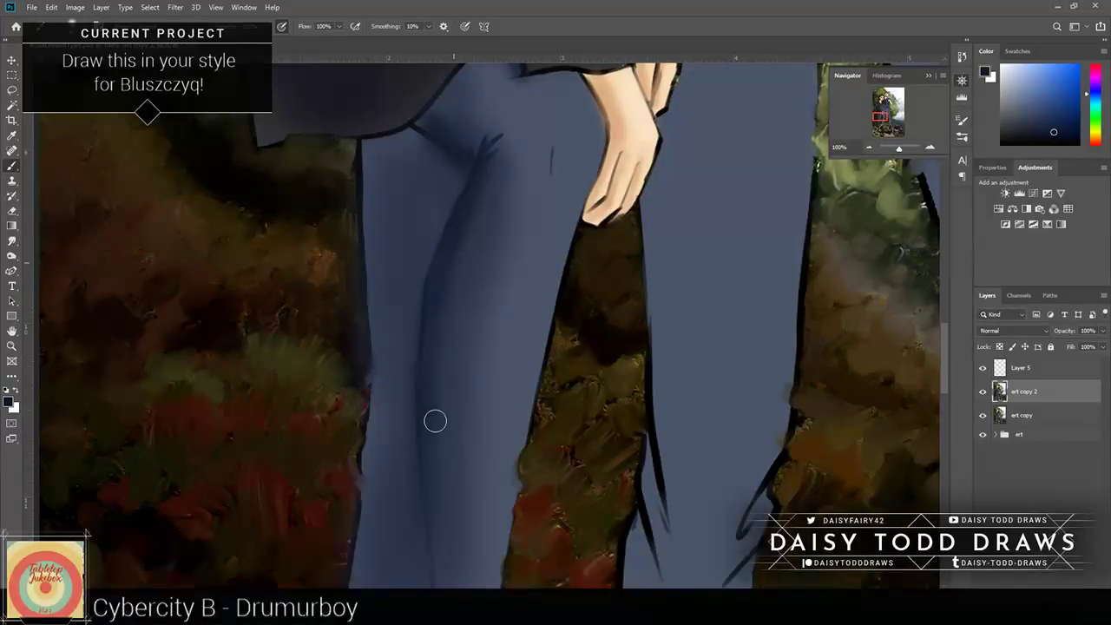
pyautogui.moveTo(434, 421); pyautogui.dragTo(404, 258)
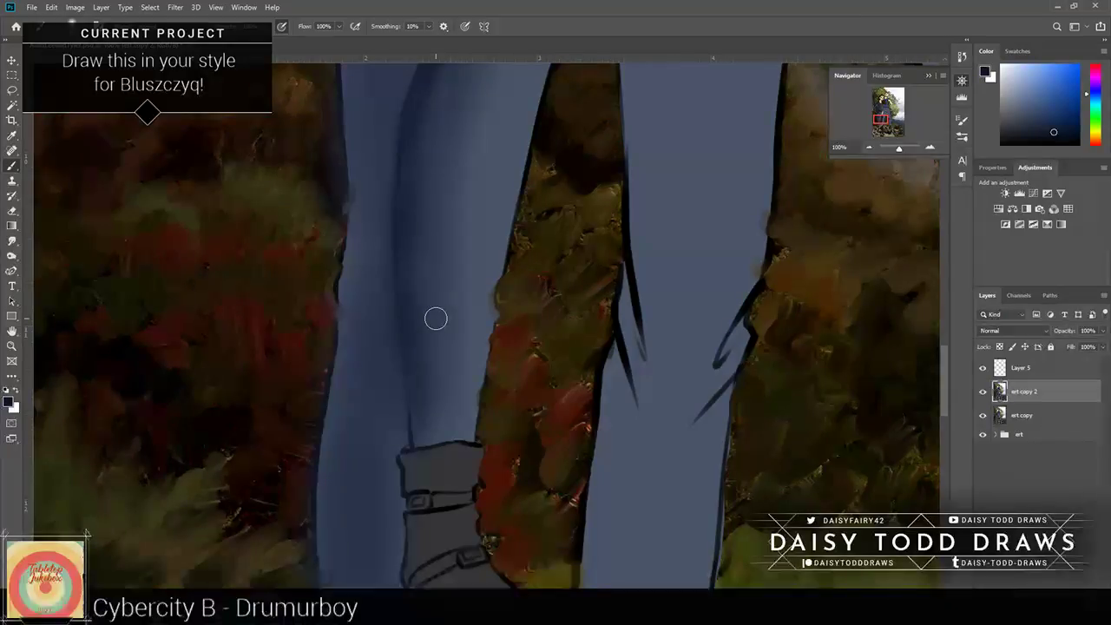
pyautogui.scroll(5, 435, 318)
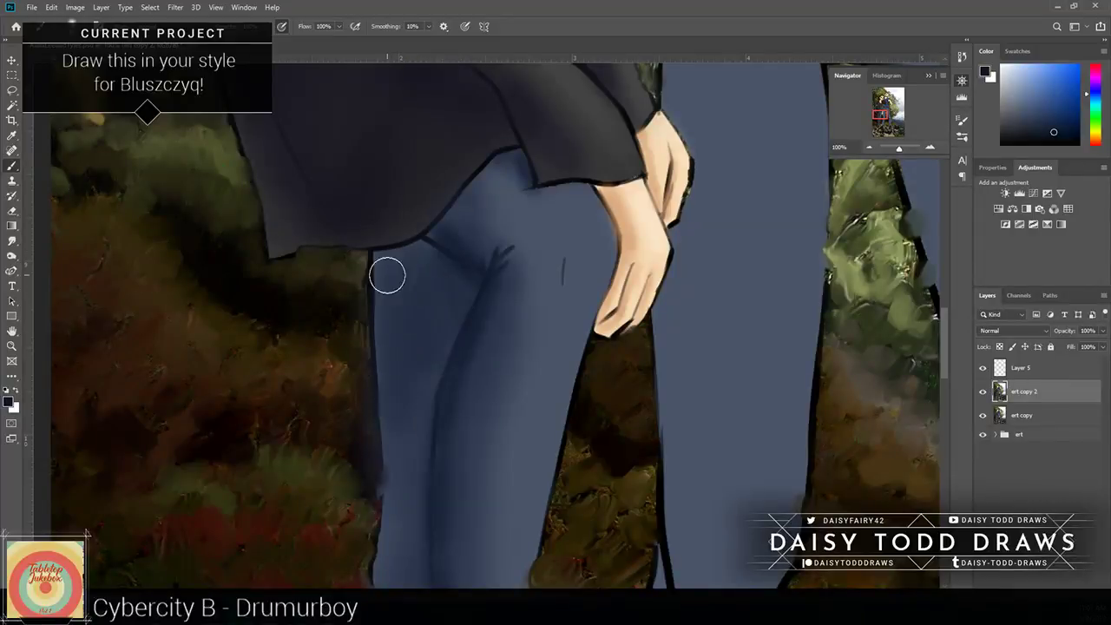
pyautogui.scroll(-5, 389, 295)
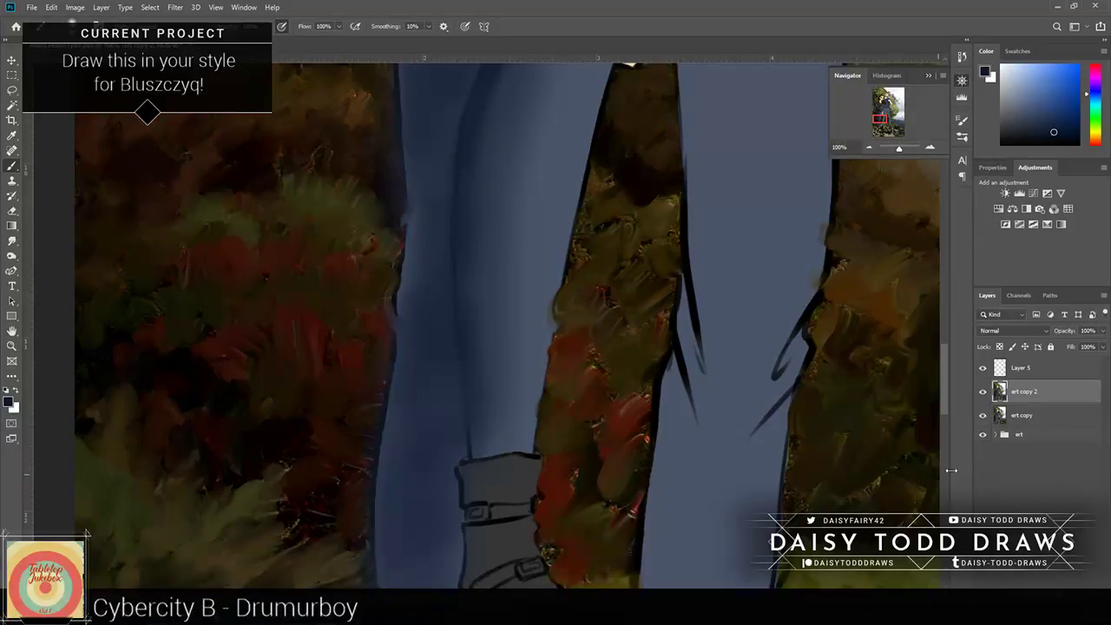
pyautogui.click(868, 146)
pyautogui.click(869, 147)
pyautogui.click(868, 147)
pyautogui.click(869, 147)
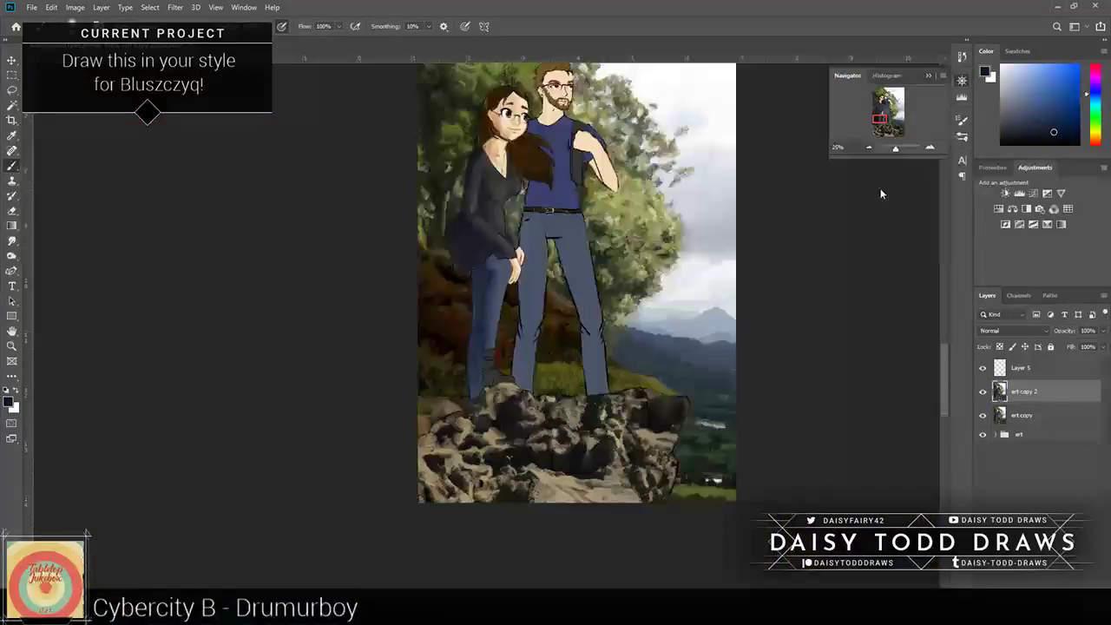
pyautogui.hotkey('ctrl', '-')
pyautogui.moveTo(982, 391); pyautogui.dragTo(982, 415)
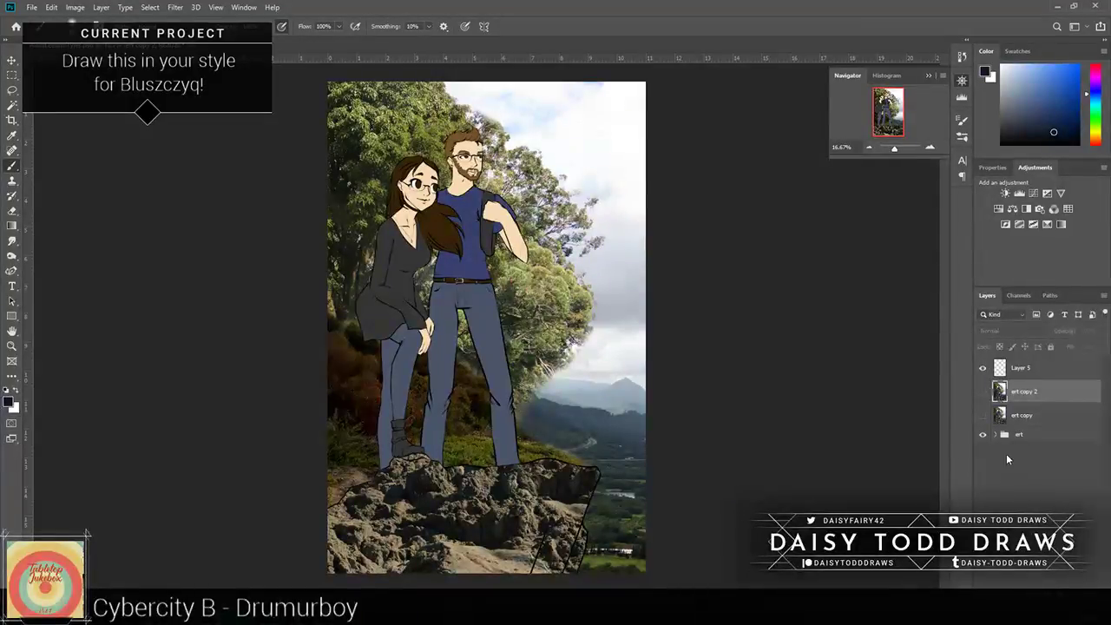
pyautogui.click(983, 415)
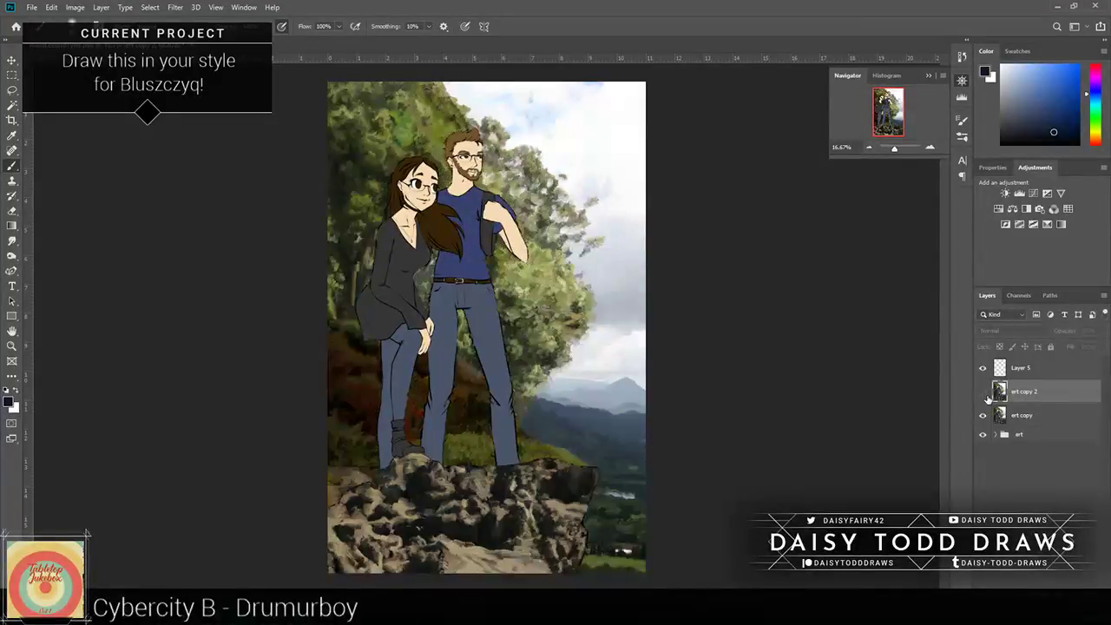
pyautogui.click(982, 391)
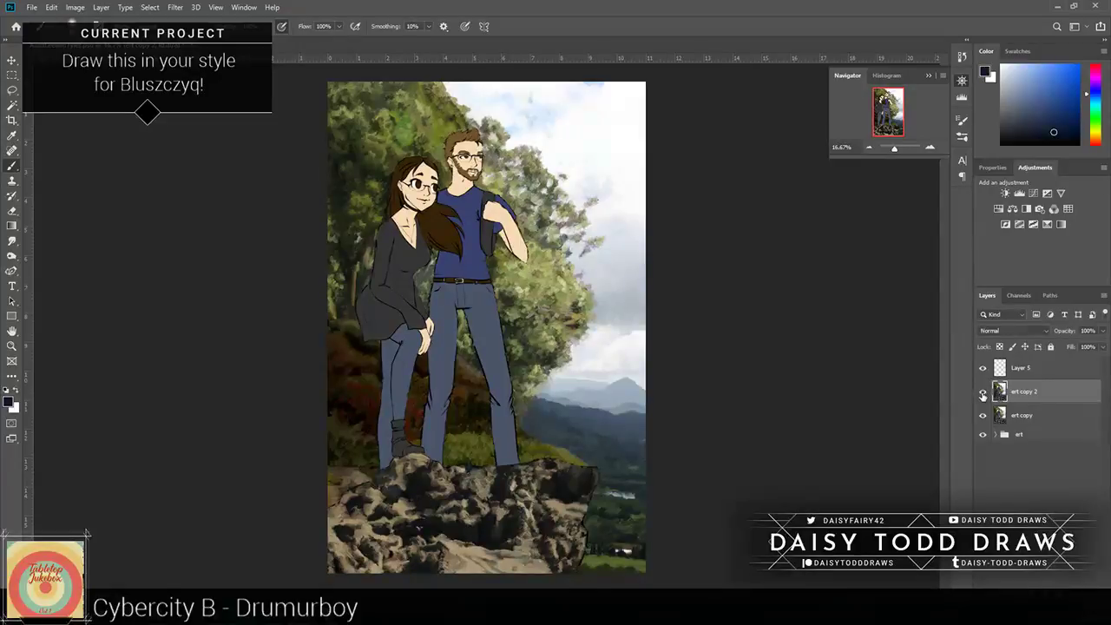
pyautogui.click(932, 151)
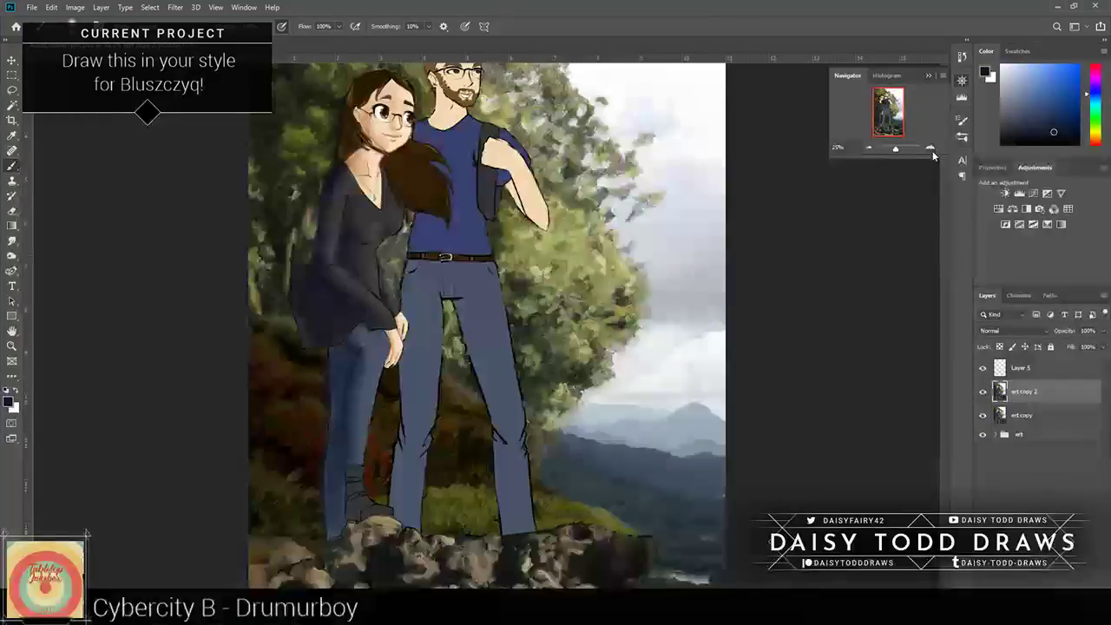
pyautogui.click(931, 151)
pyautogui.click(931, 151)
pyautogui.click(931, 151)
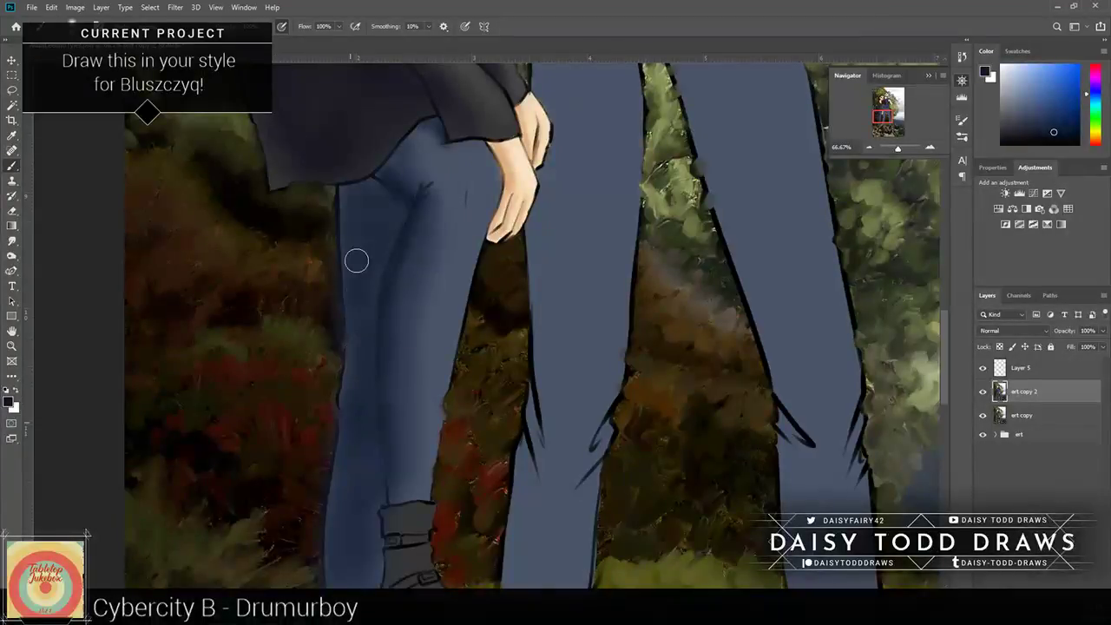
# Step: Add dark shading and a crease to the jeans just below the top's hem
pyautogui.scroll(-3, 365, 542)
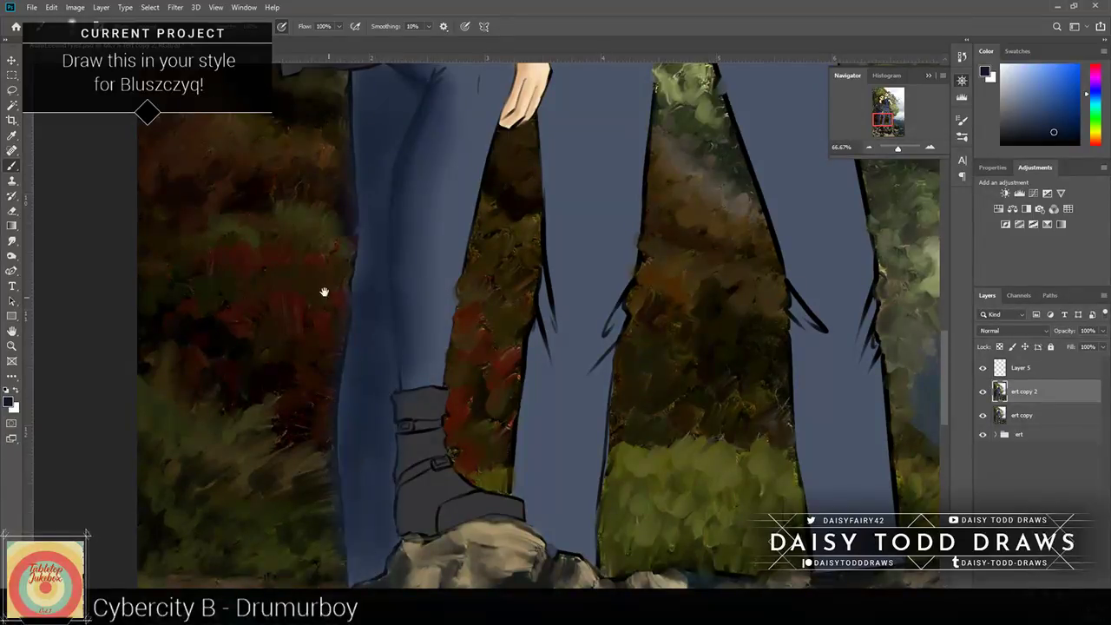
pyautogui.scroll(5, 324, 291)
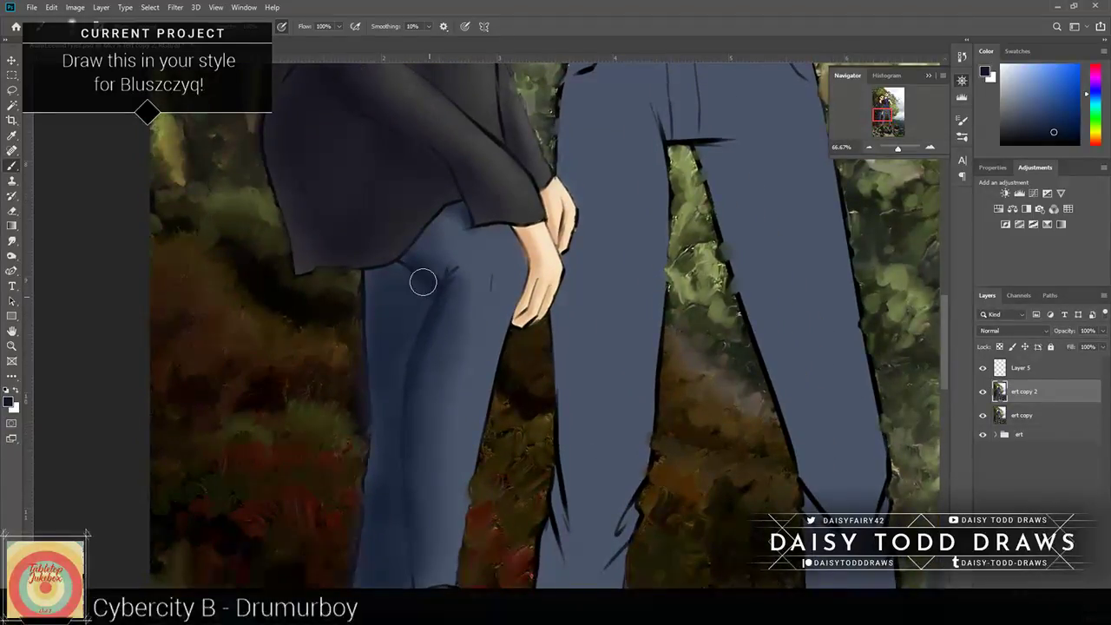
pyautogui.moveTo(423, 282); pyautogui.dragTo(373, 316)
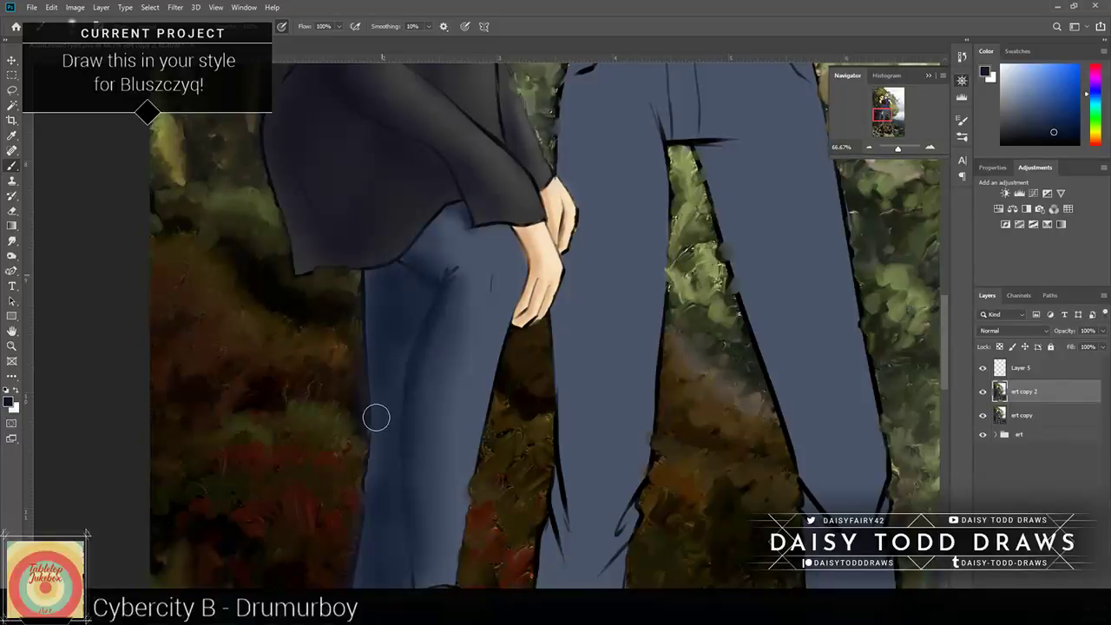
pyautogui.scroll(-5, 356, 334)
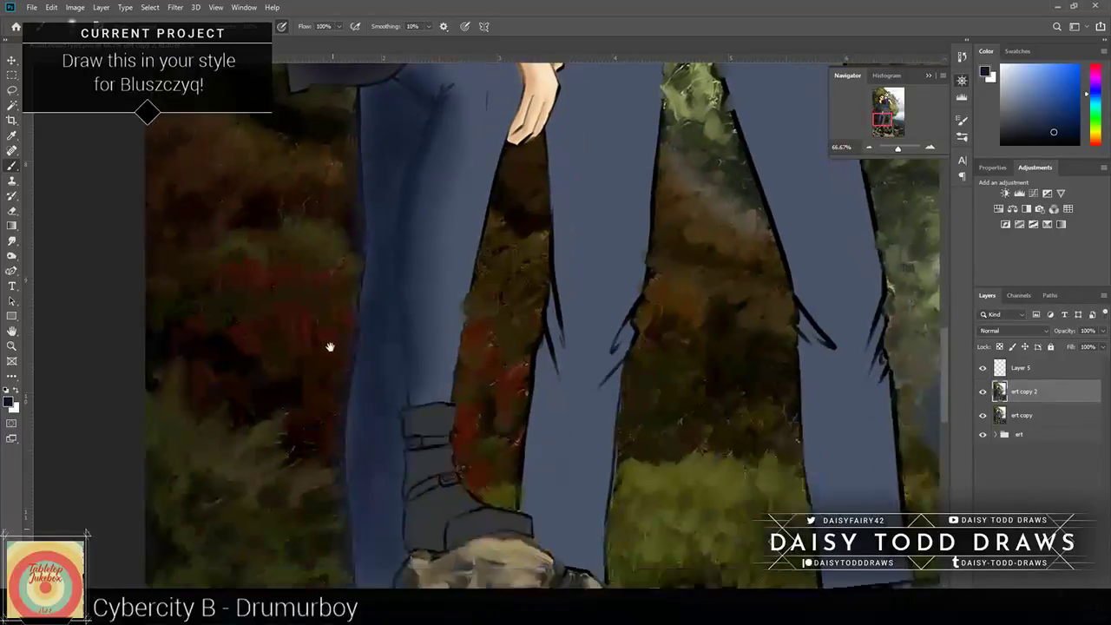
pyautogui.moveTo(330, 360); pyautogui.dragTo(334, 368)
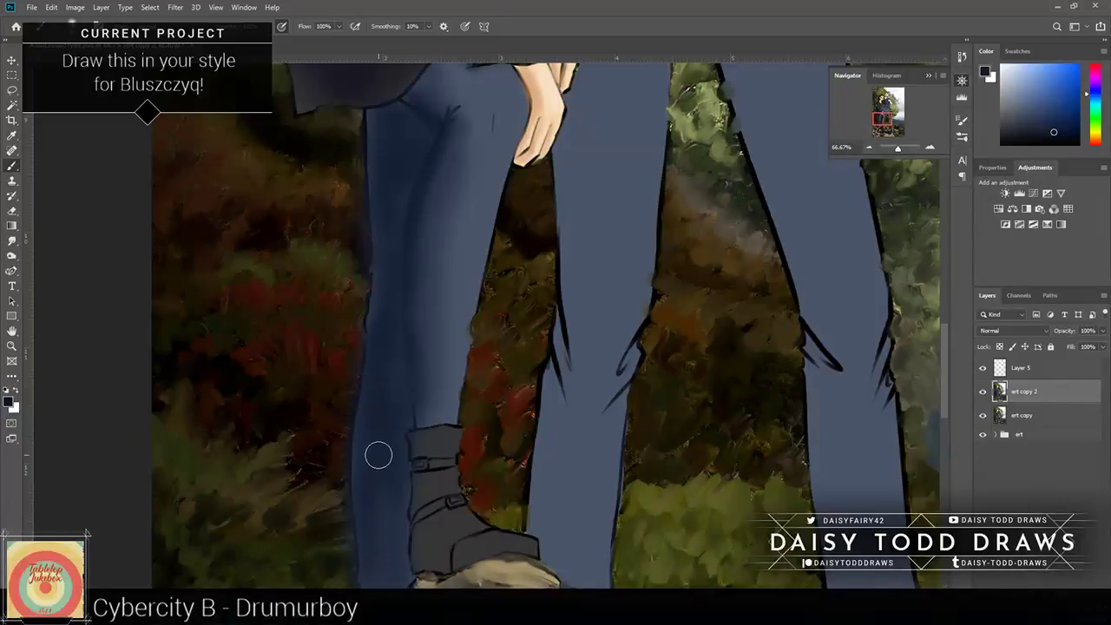
pyautogui.scroll(-3, 379, 455)
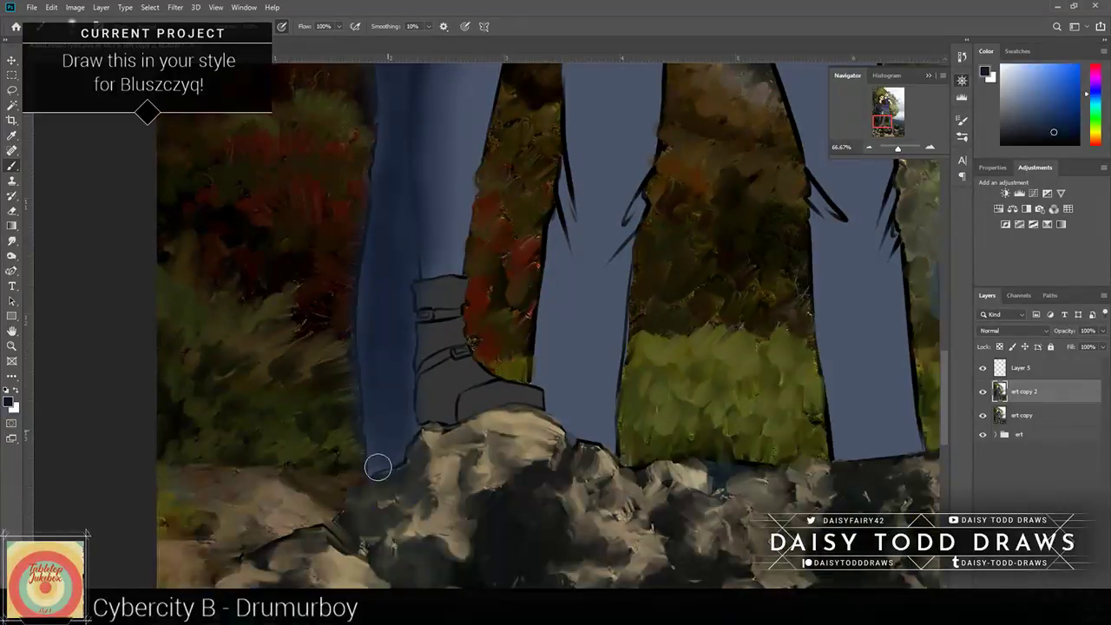
pyautogui.moveTo(310, 290); pyautogui.dragTo(318, 444)
pyautogui.scroll(4, 318, 444)
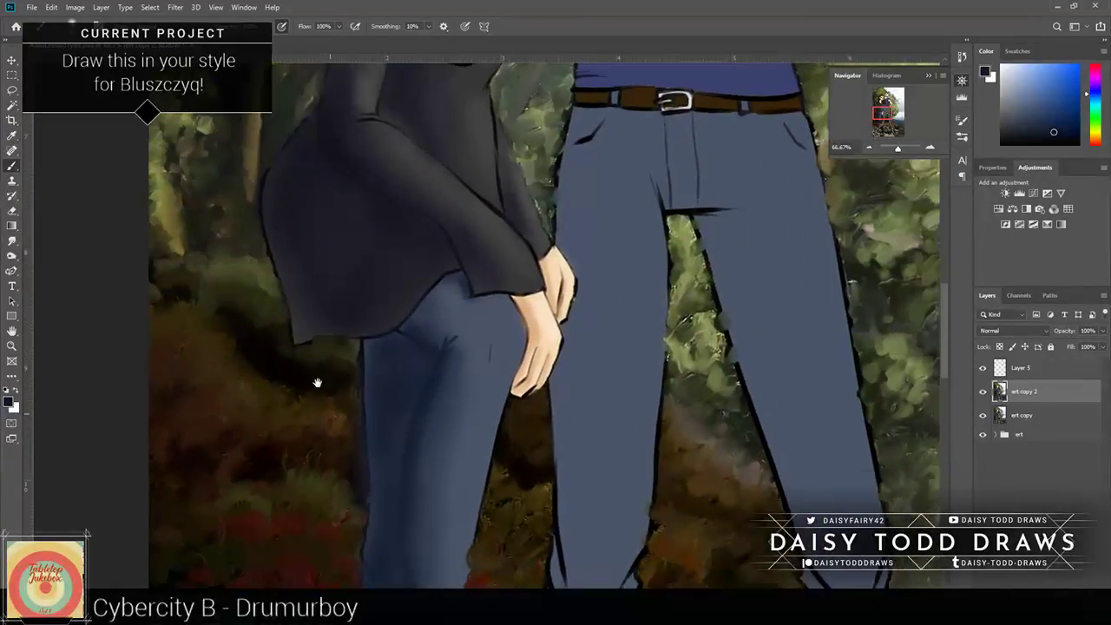
pyautogui.scroll(3, 316, 383)
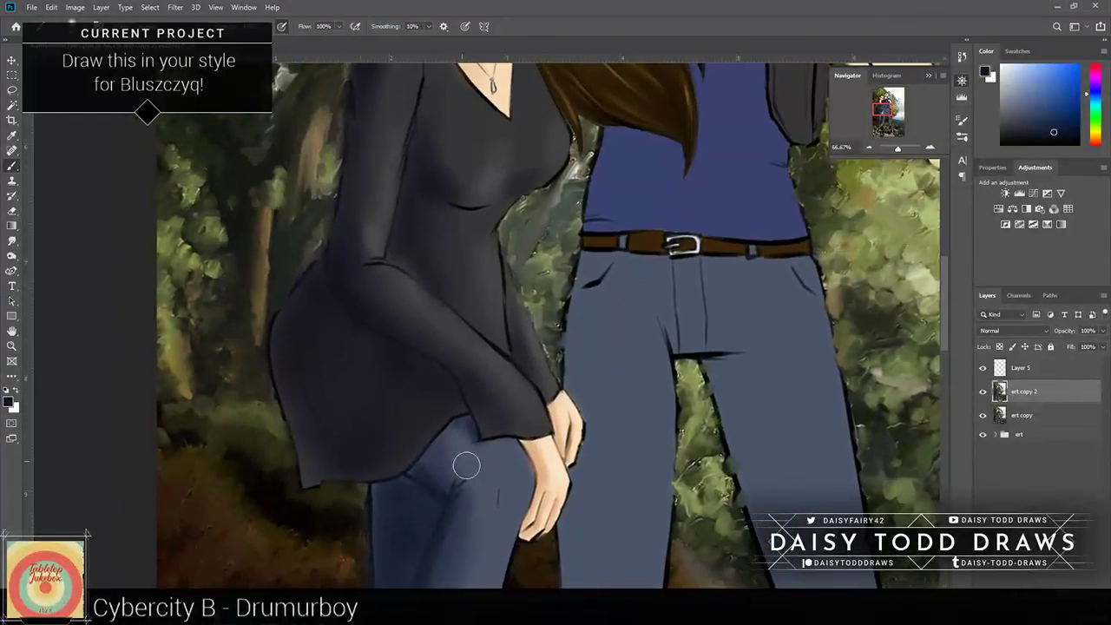
pyautogui.moveTo(466, 466)
pyautogui.mouseDown()
pyautogui.moveTo(491, 511)
pyautogui.moveTo(454, 426)
pyautogui.moveTo(456, 478)
pyautogui.moveTo(470, 491)
pyautogui.mouseUp()
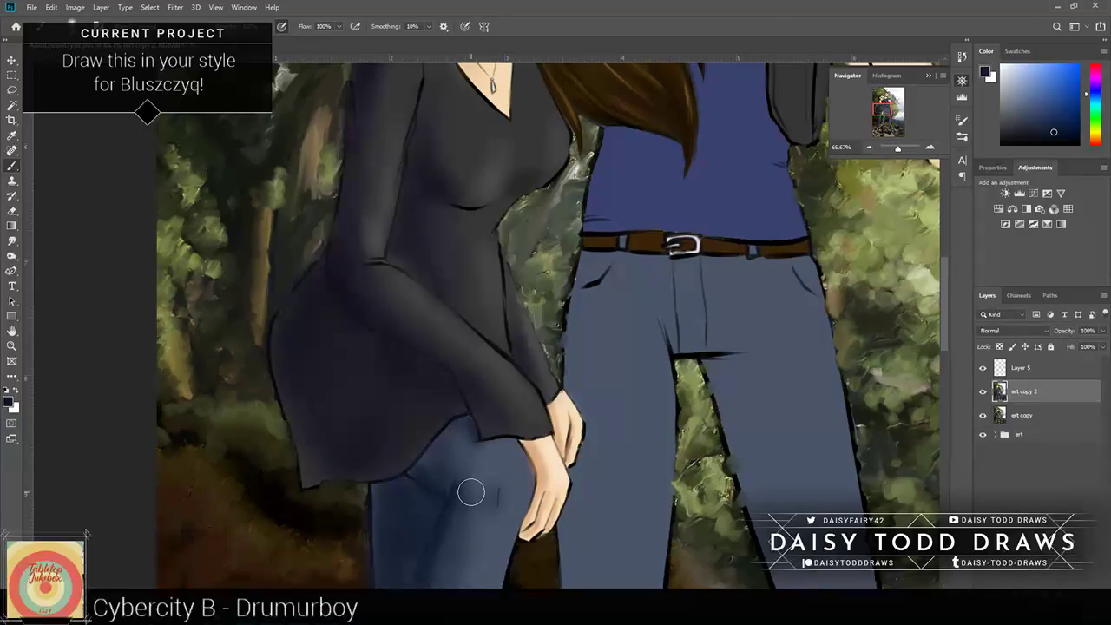
# Step: Scroll over the faces and torso down to the boots and pick the Eyedropper
pyautogui.moveTo(296, 83)
pyautogui.mouseDown()
pyautogui.moveTo(296, 435)
pyautogui.moveTo(304, 404)
pyautogui.mouseUp()
pyautogui.moveTo(271, 592)
pyautogui.mouseDown()
pyautogui.moveTo(305, 449)
pyautogui.moveTo(365, 359)
pyautogui.mouseUp()
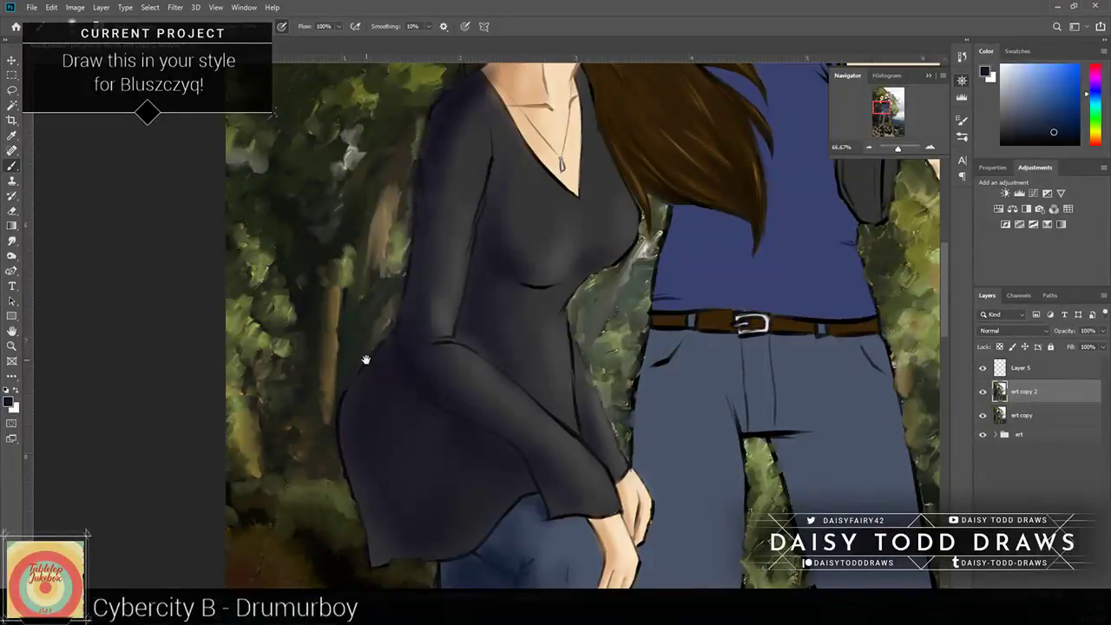
pyautogui.scroll(-3, 333, 318)
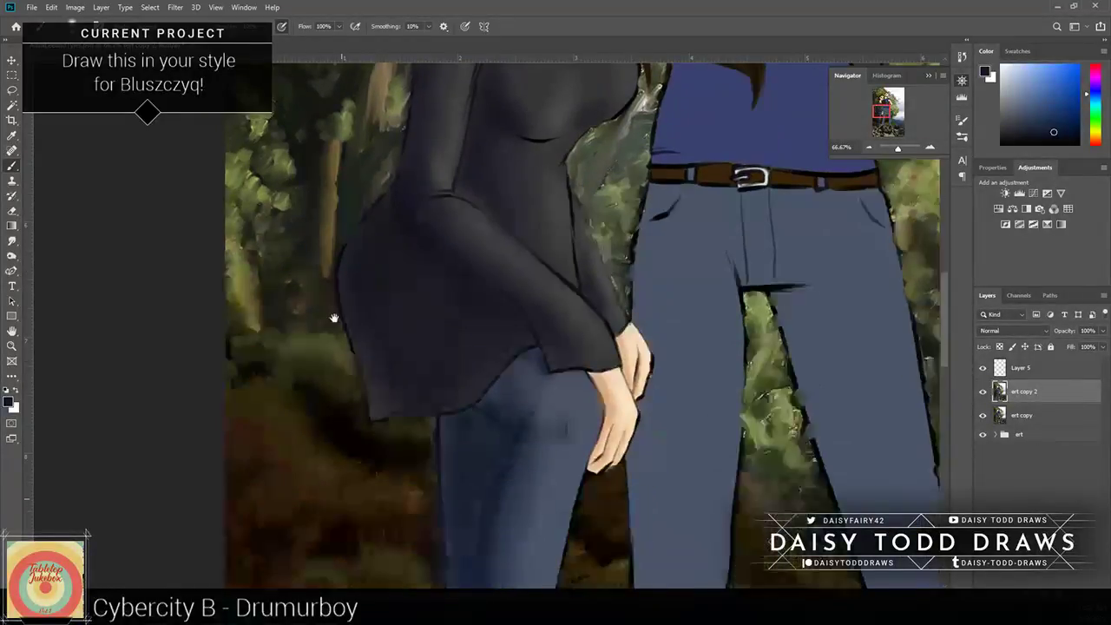
pyautogui.scroll(-8, 333, 318)
pyautogui.scroll(2, 339, 235)
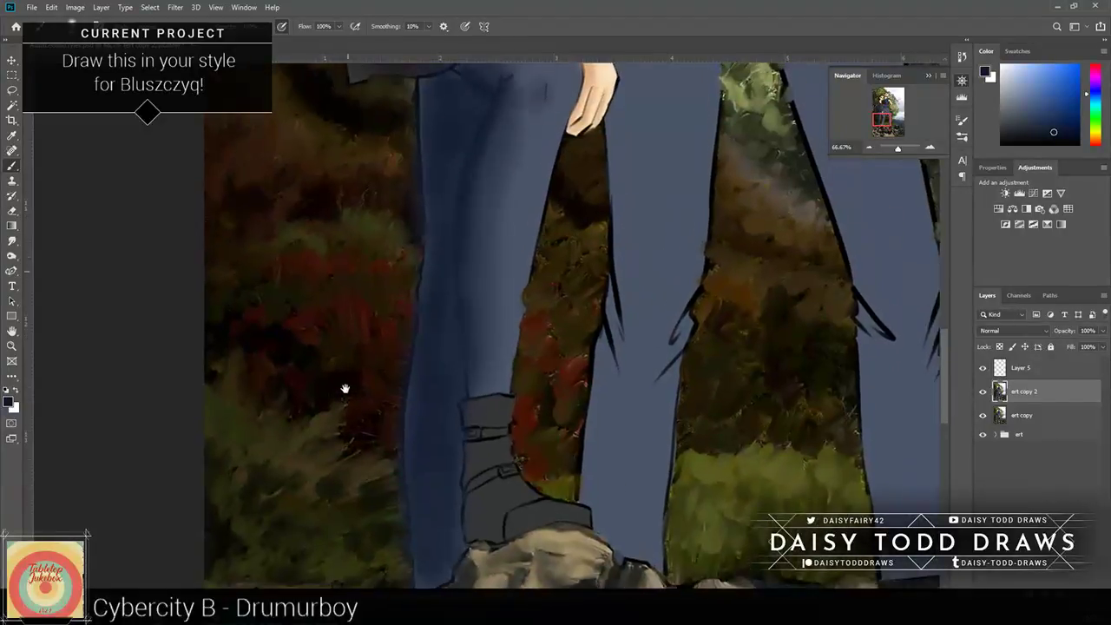
pyautogui.click(13, 136)
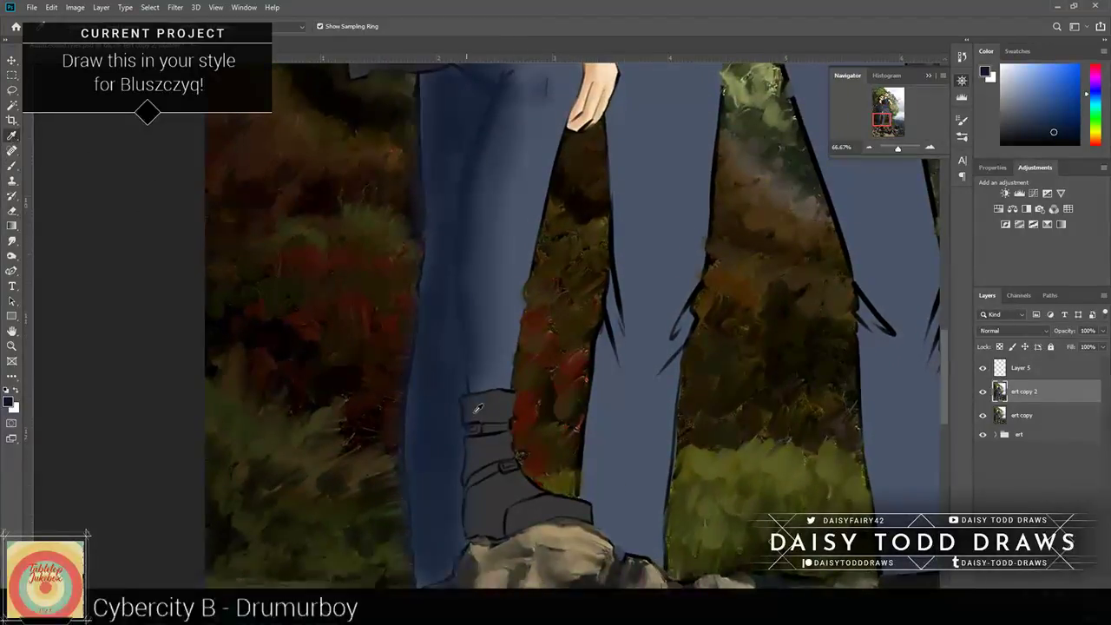
# Step: Sample the boot's grey and adjust it to a light grey in the Color panel
pyautogui.click(475, 411)
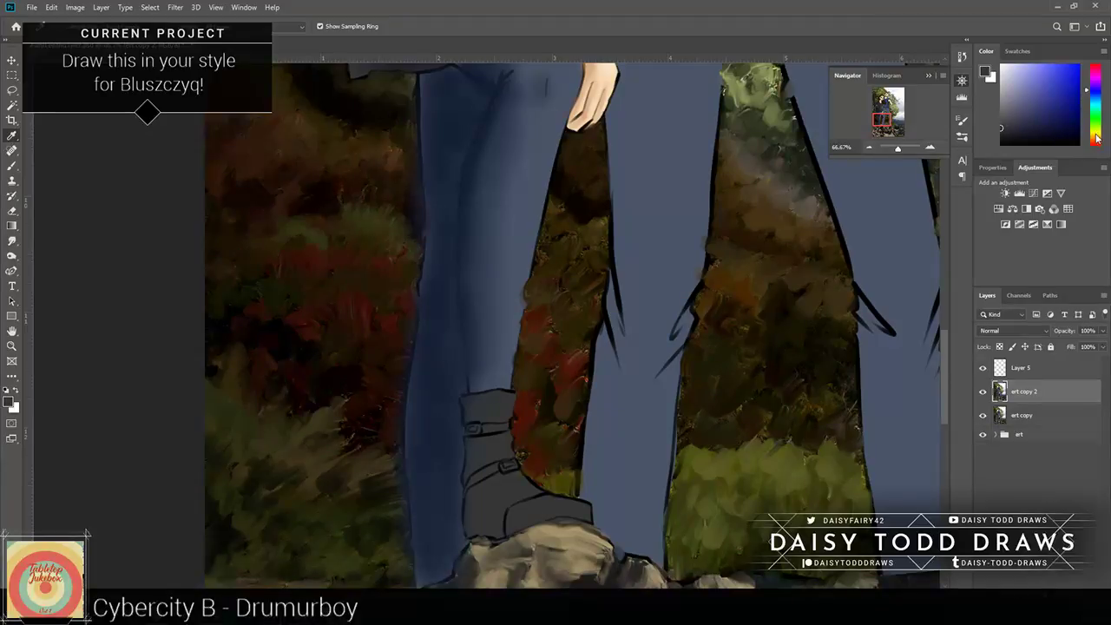
pyautogui.click(1095, 137)
pyautogui.click(1026, 132)
pyautogui.press('b')
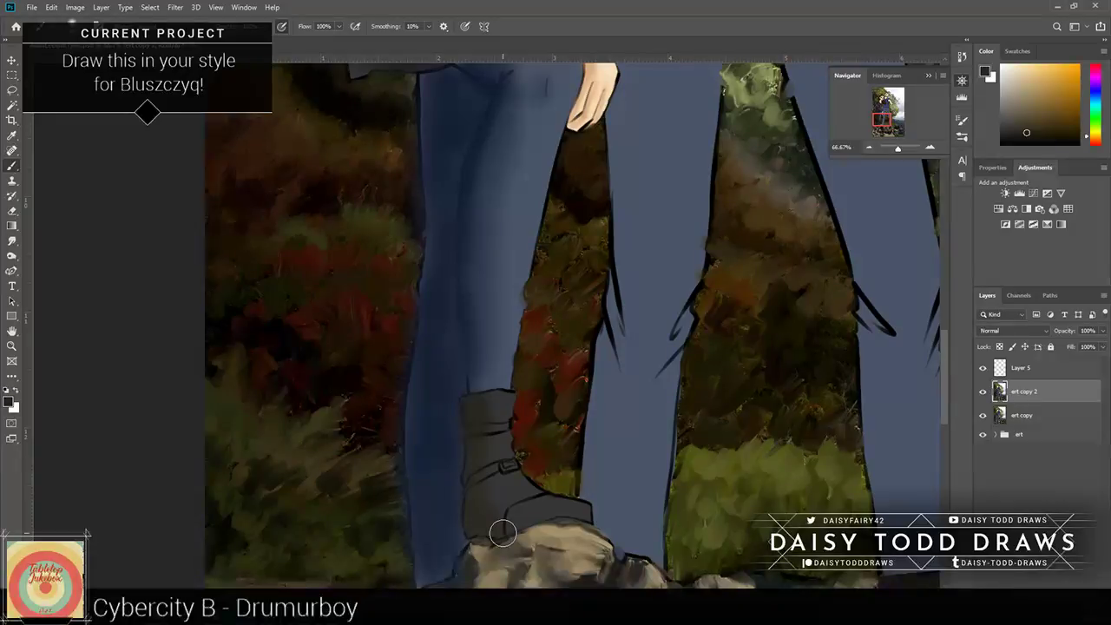
pyautogui.keyDown('alt'); pyautogui.click(500, 527); pyautogui.keyUp('alt')
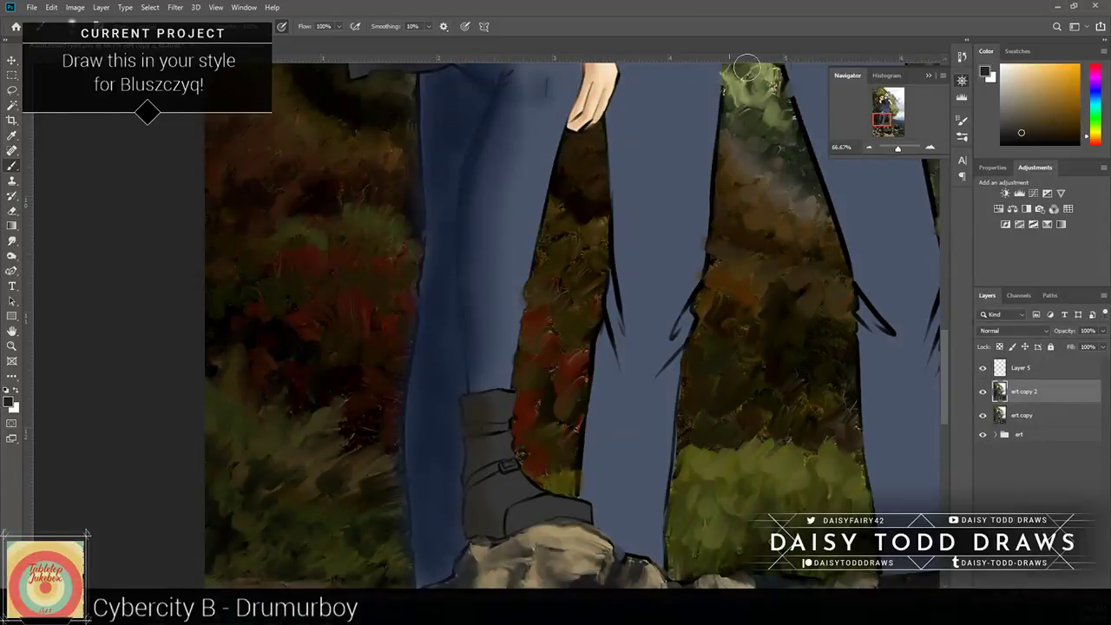
pyautogui.click(1016, 134)
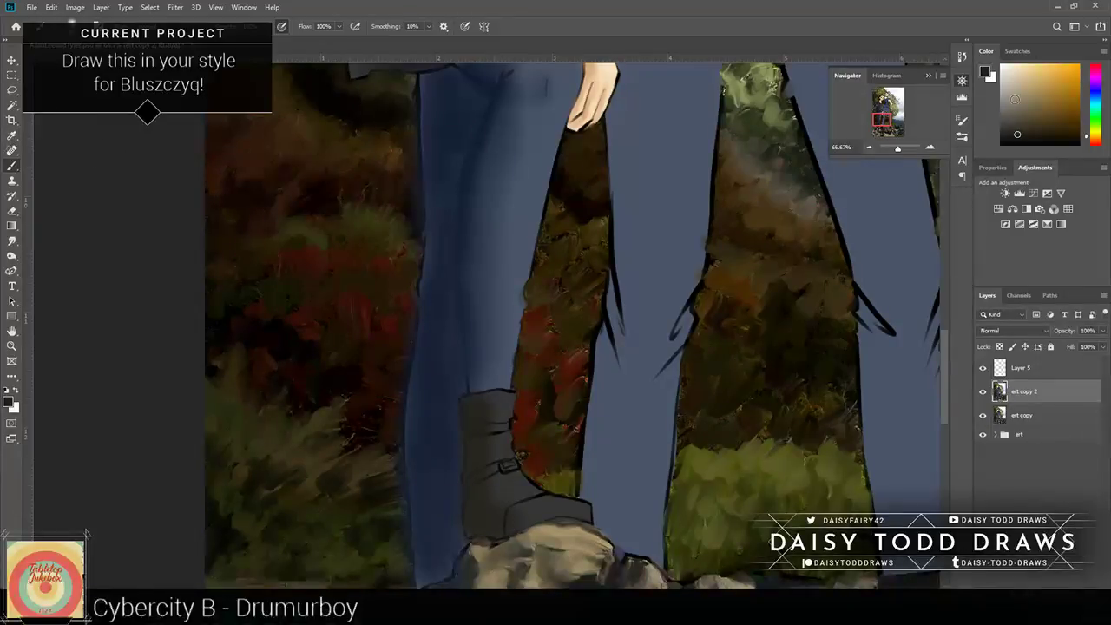
pyautogui.click(1003, 88)
# Step: Paint light grey highlights on the boot buckles and strap
pyautogui.moveTo(503, 468); pyautogui.dragTo(515, 463)
pyautogui.moveTo(474, 432); pyautogui.dragTo(469, 431)
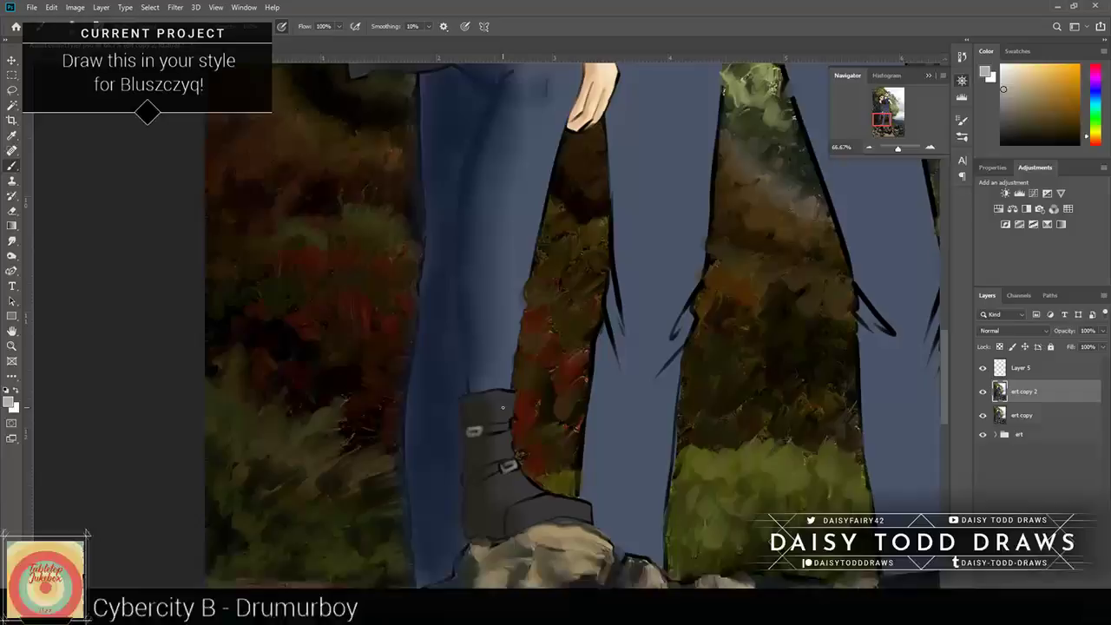
pyautogui.moveTo(501, 467); pyautogui.dragTo(516, 459)
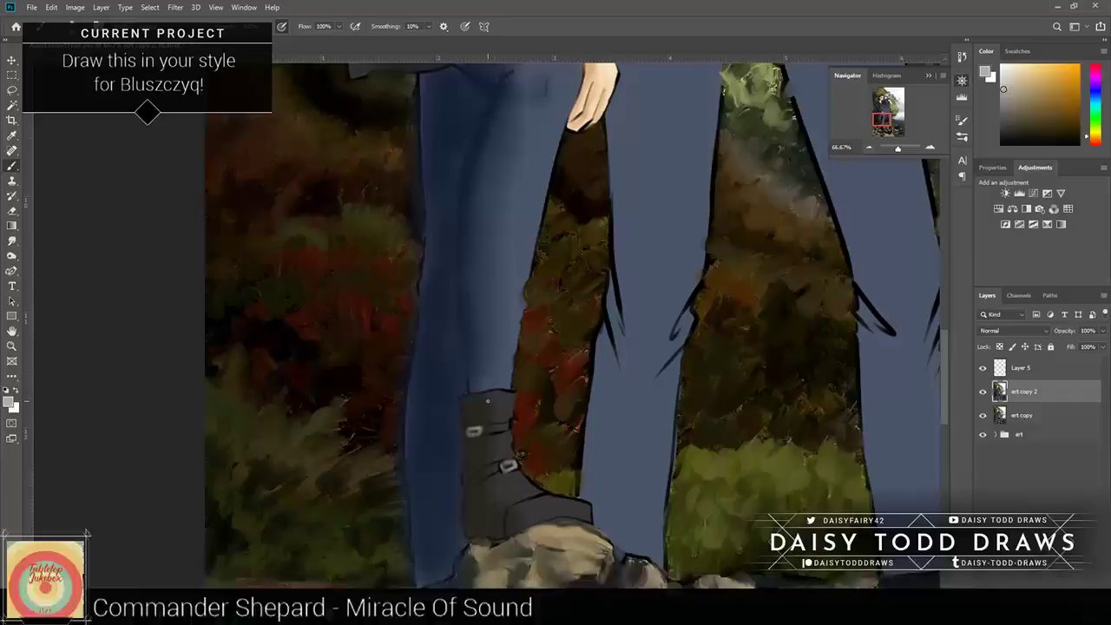
# Step: Pan to the torso, sample the shirt's dark blue-grey and set up an enlarged Mixer Brush
pyautogui.scroll(10, 486, 400)
pyautogui.scroll(3, 330, 496)
pyautogui.scroll(5, 330, 495)
pyautogui.scroll(5, 394, 548)
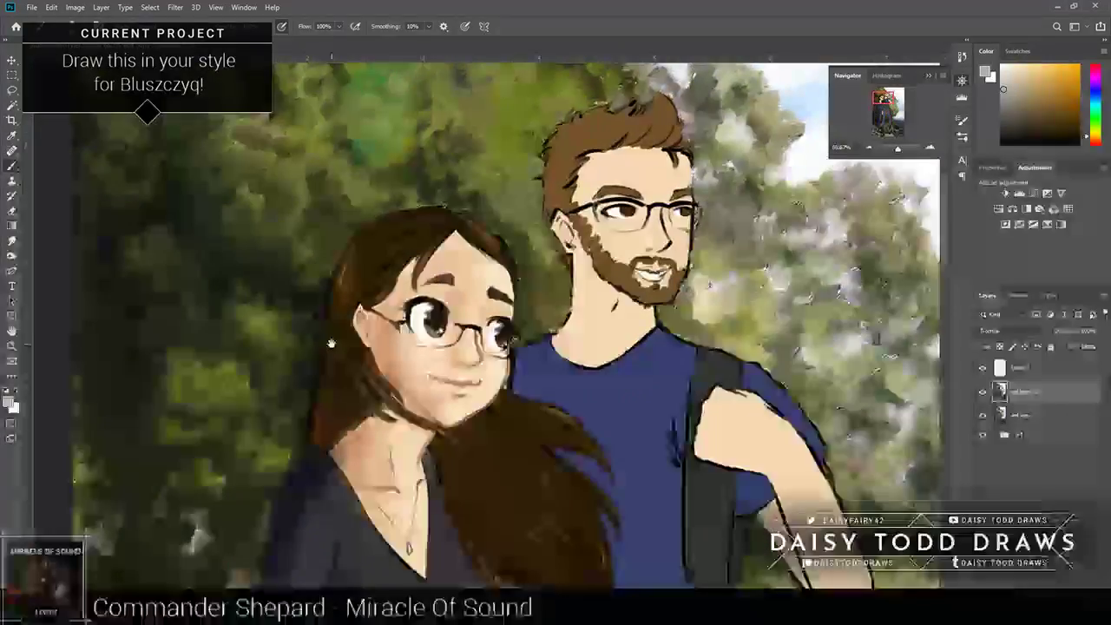
pyautogui.scroll(3, 331, 345)
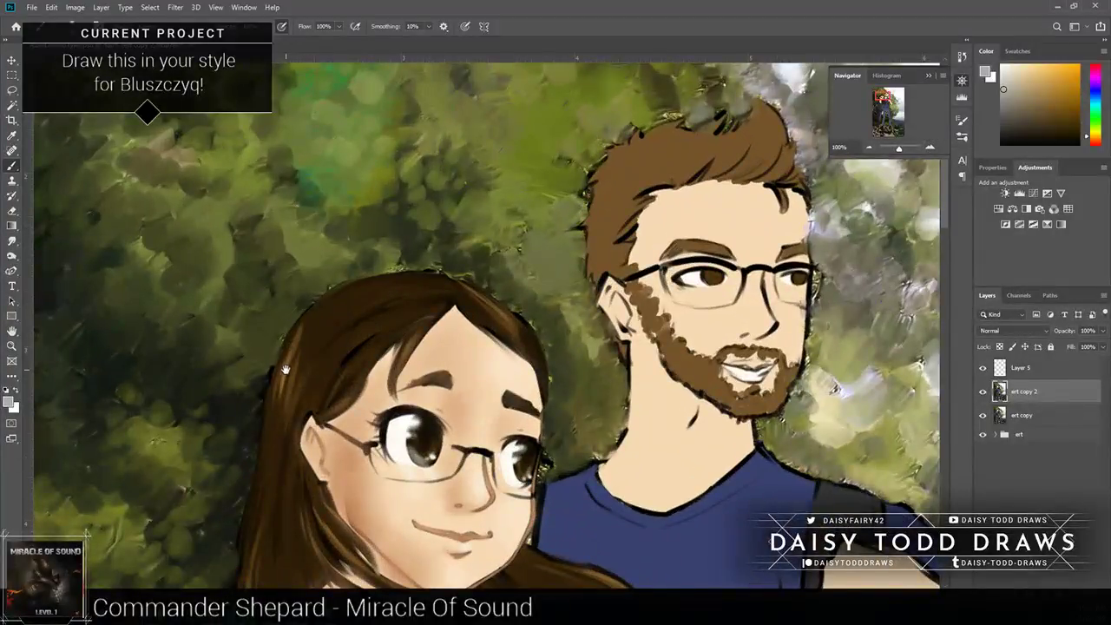
pyautogui.moveTo(285, 369); pyautogui.dragTo(286, 297)
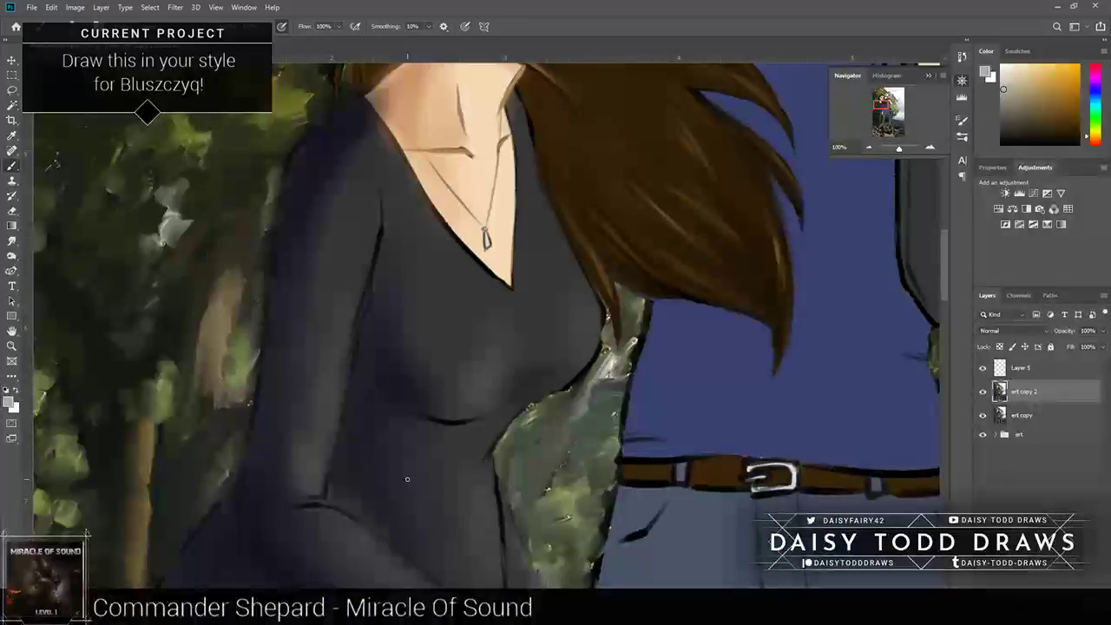
pyautogui.rightClick(12, 165)
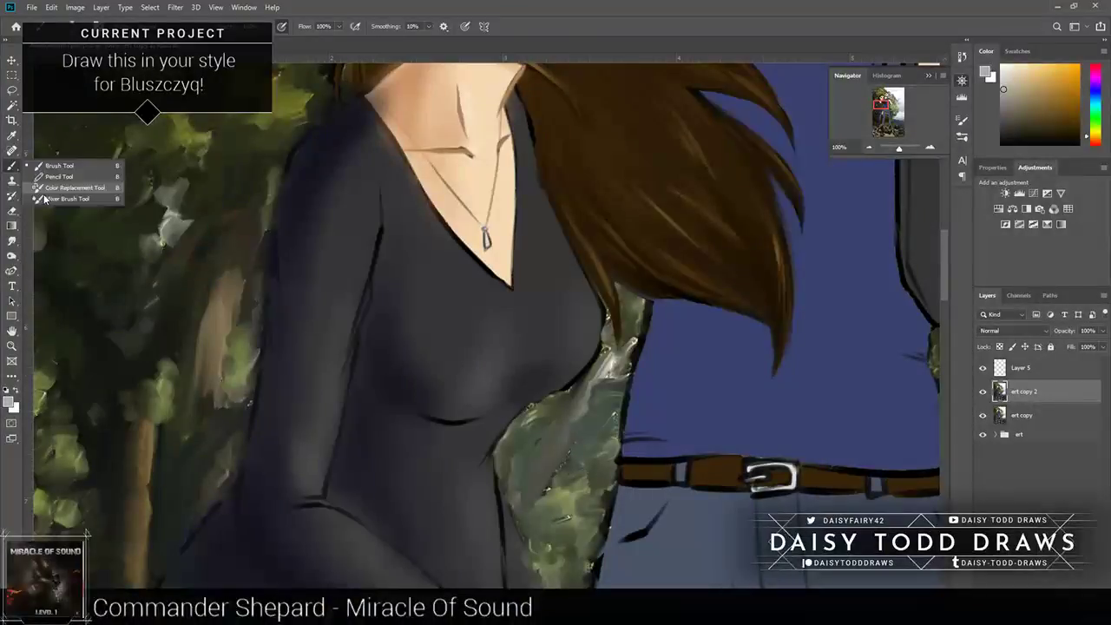
pyautogui.click(43, 199)
pyautogui.press('i')
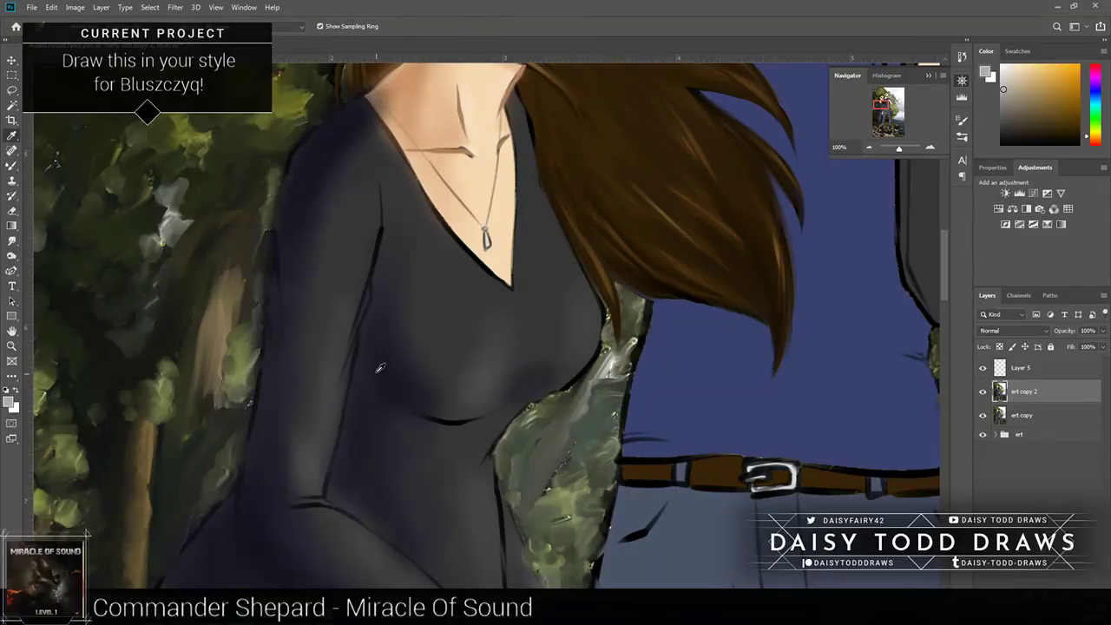
pyautogui.click(379, 368)
pyautogui.press('e')
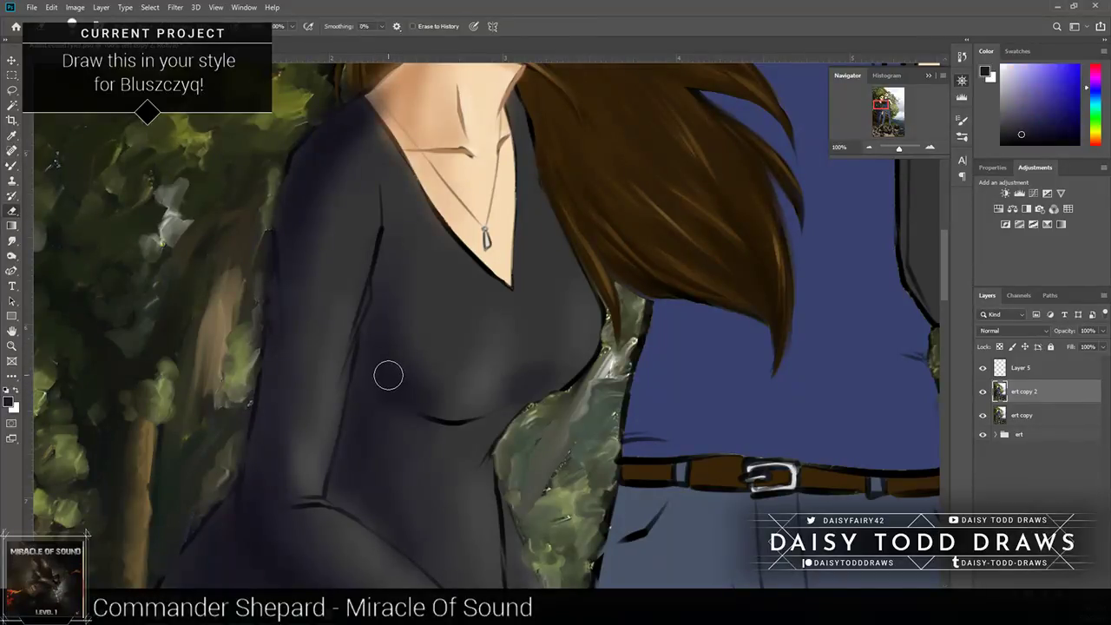
pyautogui.press('b')
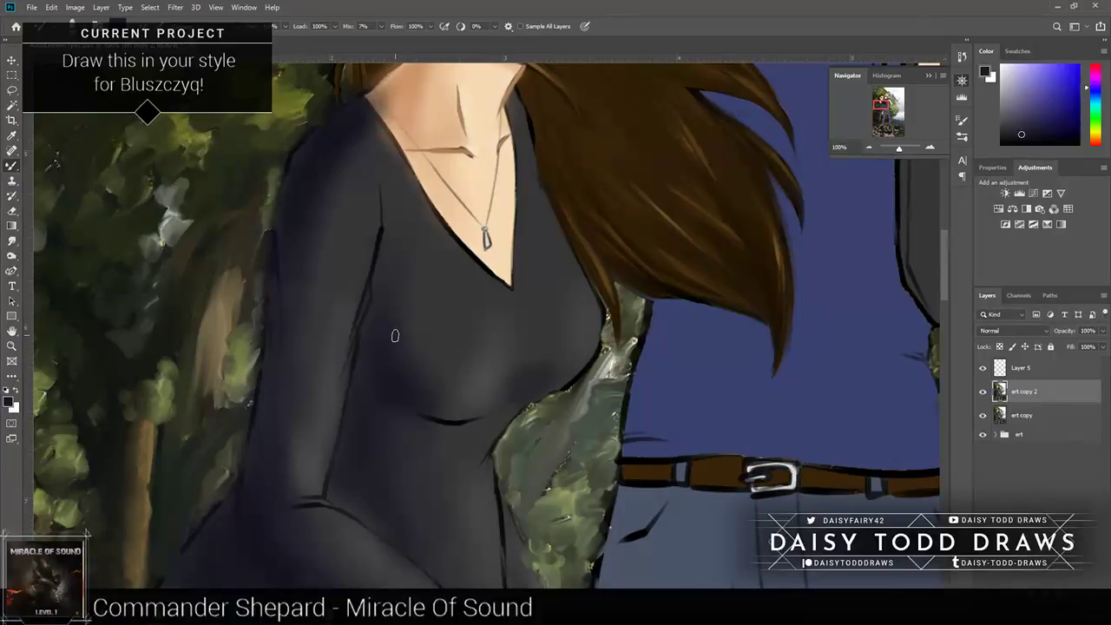
pyautogui.press(']')
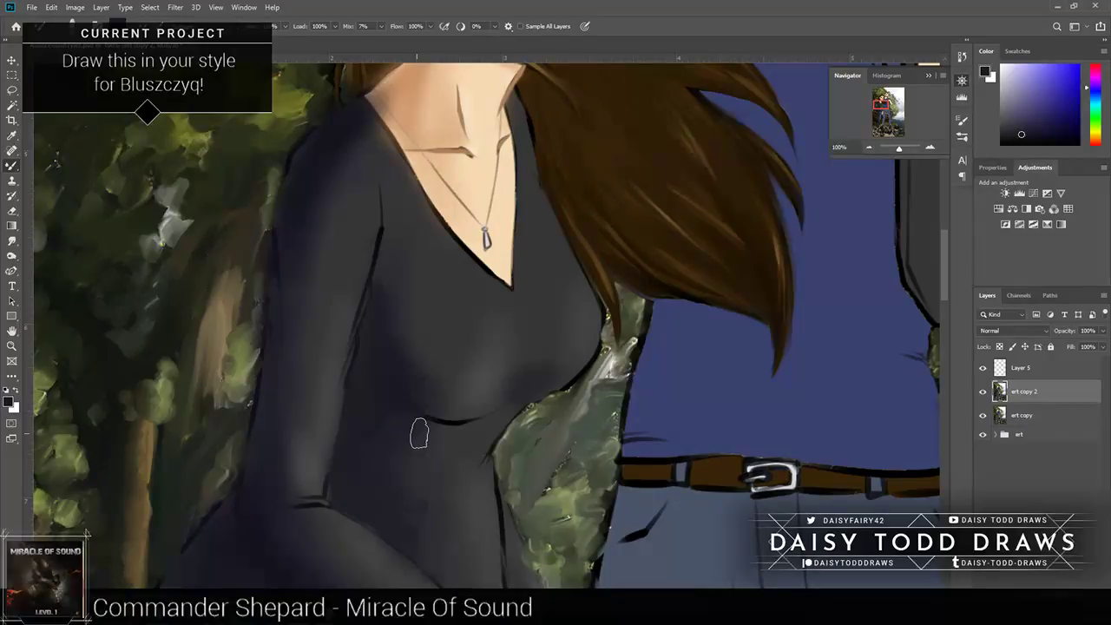
# Step: At 100% zoom, sample a shirt shade and soften the dark under-bust line
pyautogui.hotkey('ctrl', '+')
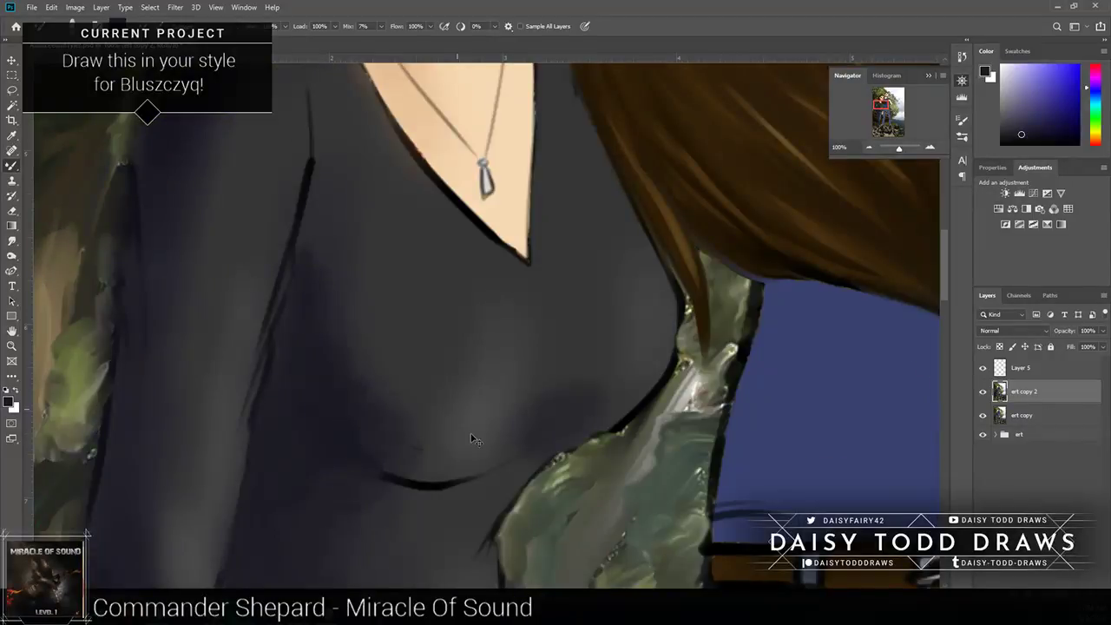
pyautogui.hotkey('ctrl', '+')
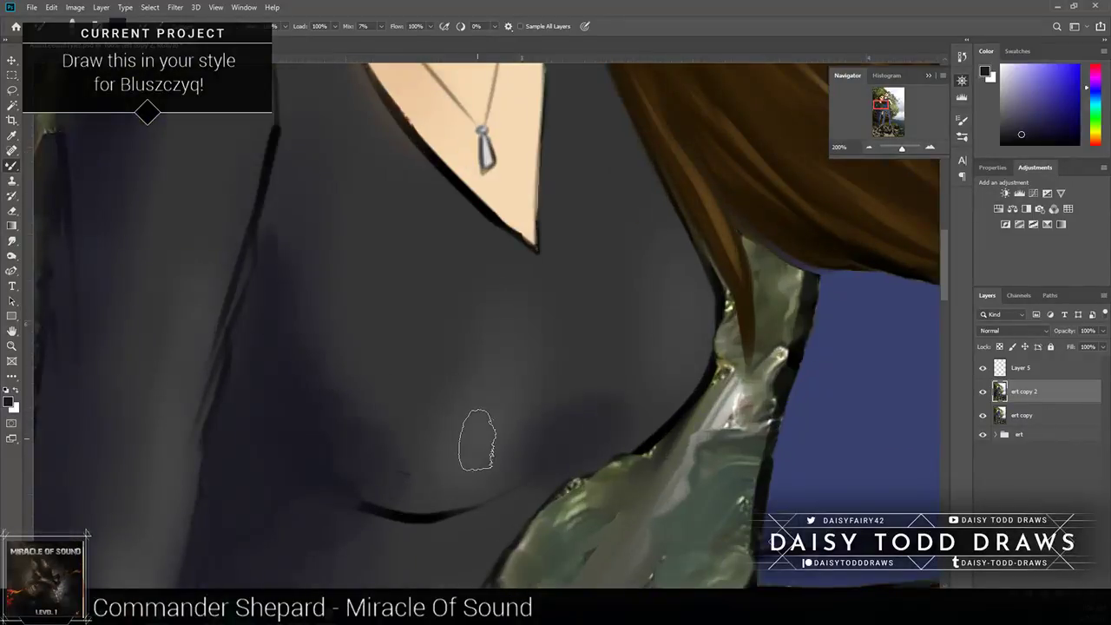
pyautogui.hotkey('ctrl', '-')
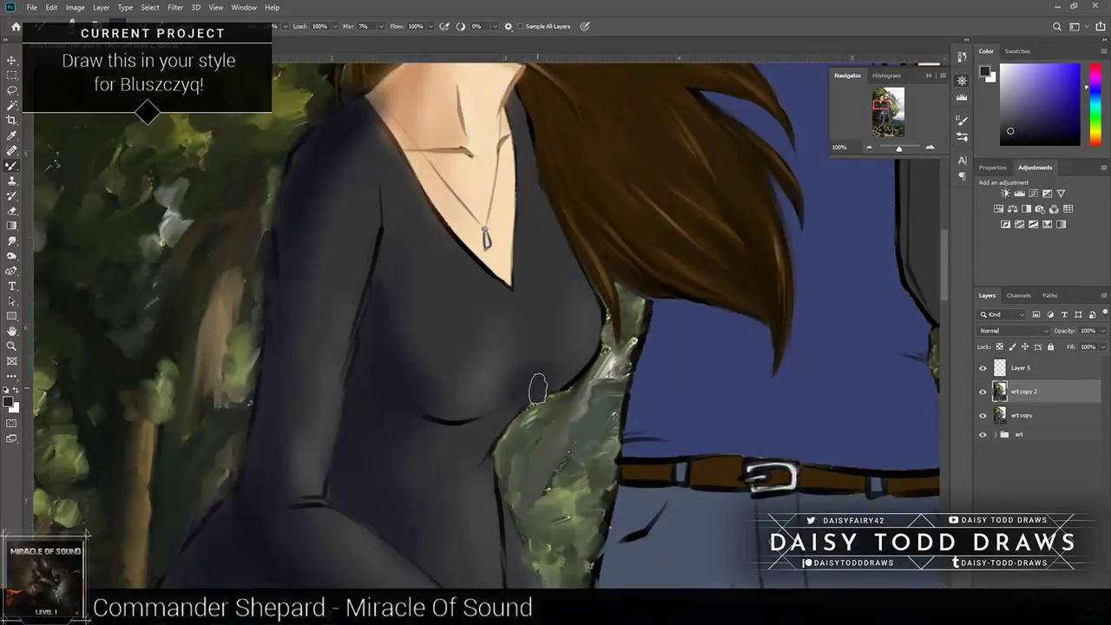
pyautogui.keyDown('alt'); pyautogui.click(519, 390); pyautogui.keyUp('alt')
pyautogui.press('alt')
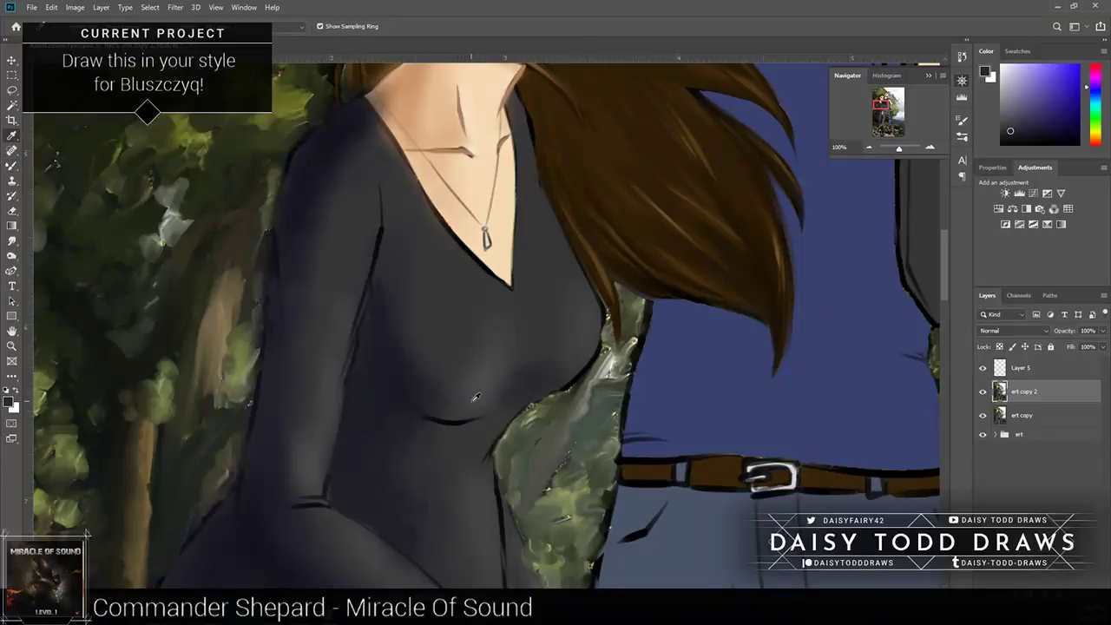
pyautogui.keyDown('alt'); pyautogui.click(461, 404); pyautogui.keyUp('alt')
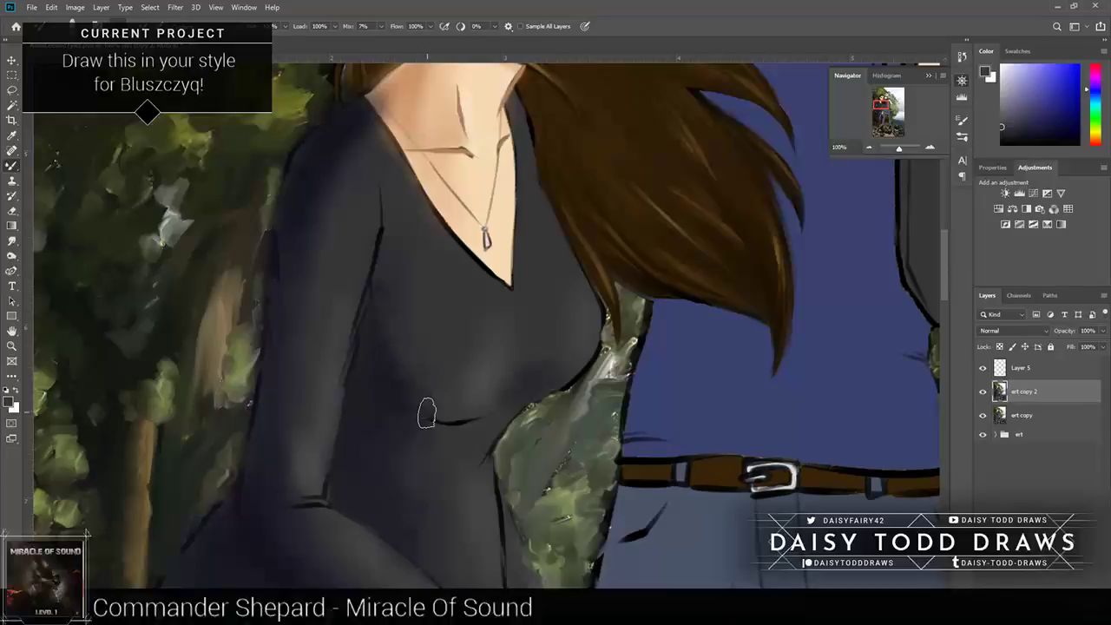
pyautogui.moveTo(426, 413)
pyautogui.mouseDown()
pyautogui.moveTo(469, 419)
pyautogui.moveTo(397, 429)
pyautogui.mouseUp()
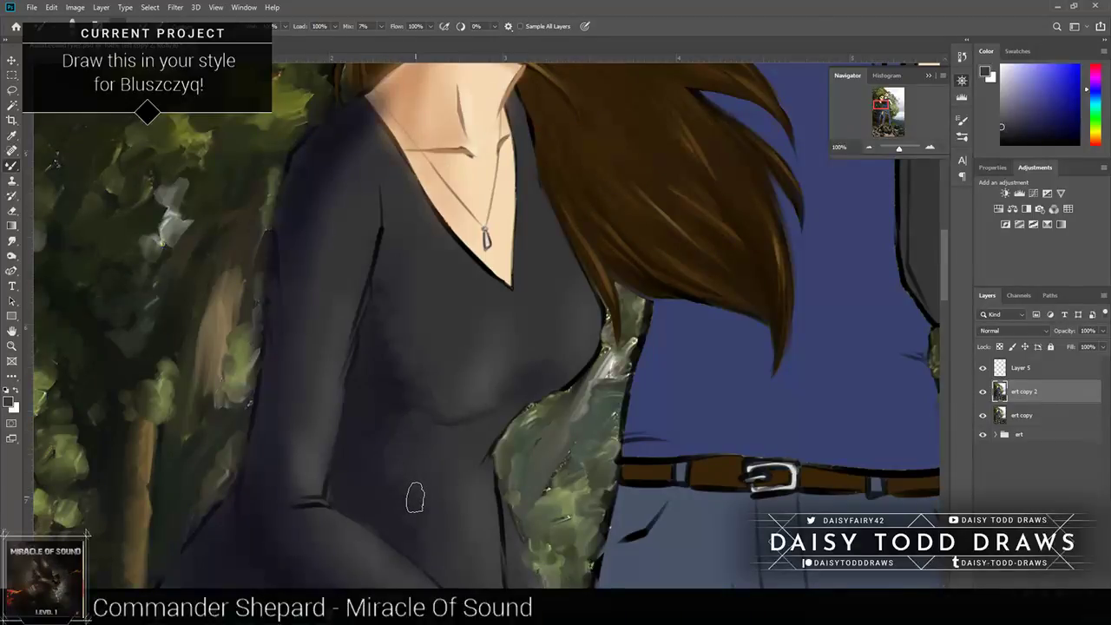
# Step: Blend the left torso shading and repaint the V-neckline shading with a dark neutral grey
pyautogui.press('i')
pyautogui.click(387, 354)
pyautogui.press('b')
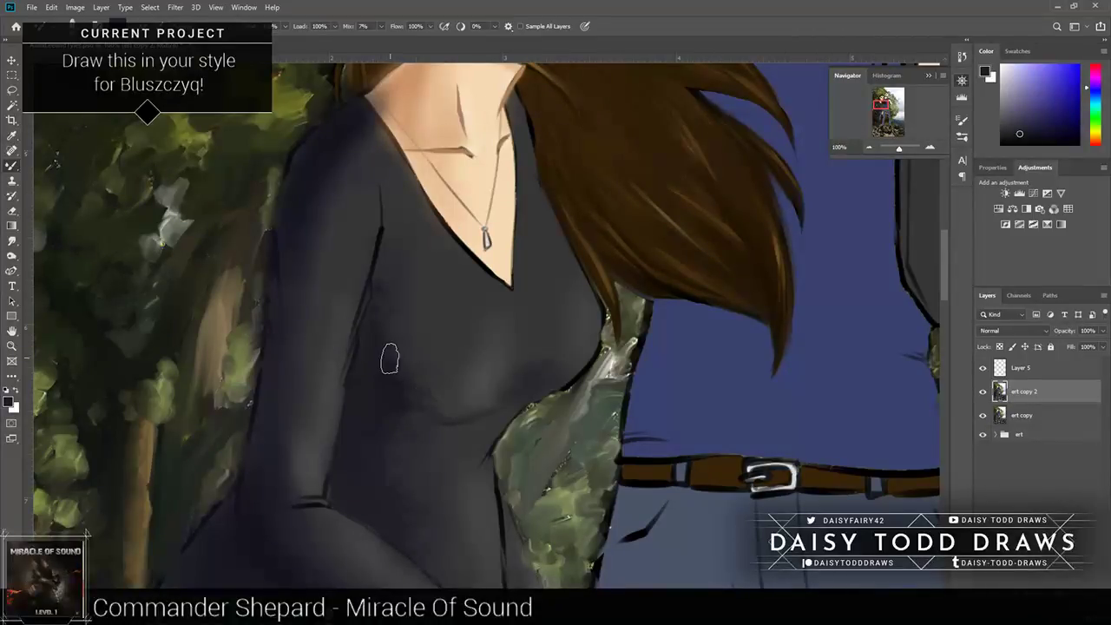
pyautogui.moveTo(376, 338)
pyautogui.mouseDown()
pyautogui.moveTo(406, 420)
pyautogui.moveTo(398, 503)
pyautogui.mouseUp()
pyautogui.keyDown('alt'); pyautogui.click(541, 364); pyautogui.keyUp('alt')
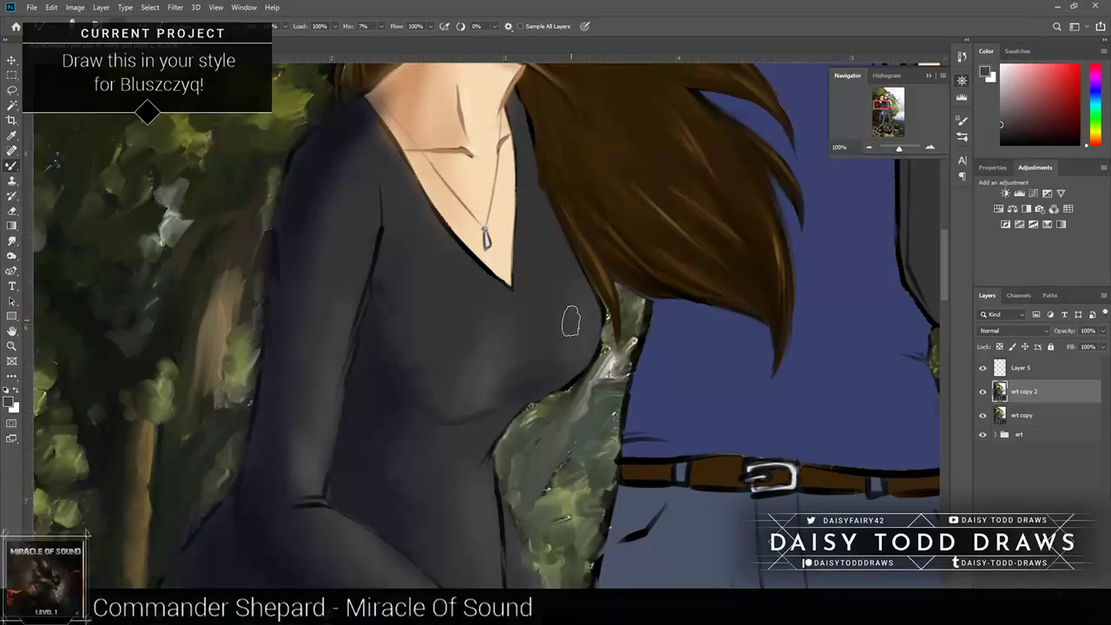
pyautogui.keyDown('alt'); pyautogui.click(592, 346); pyautogui.keyUp('alt')
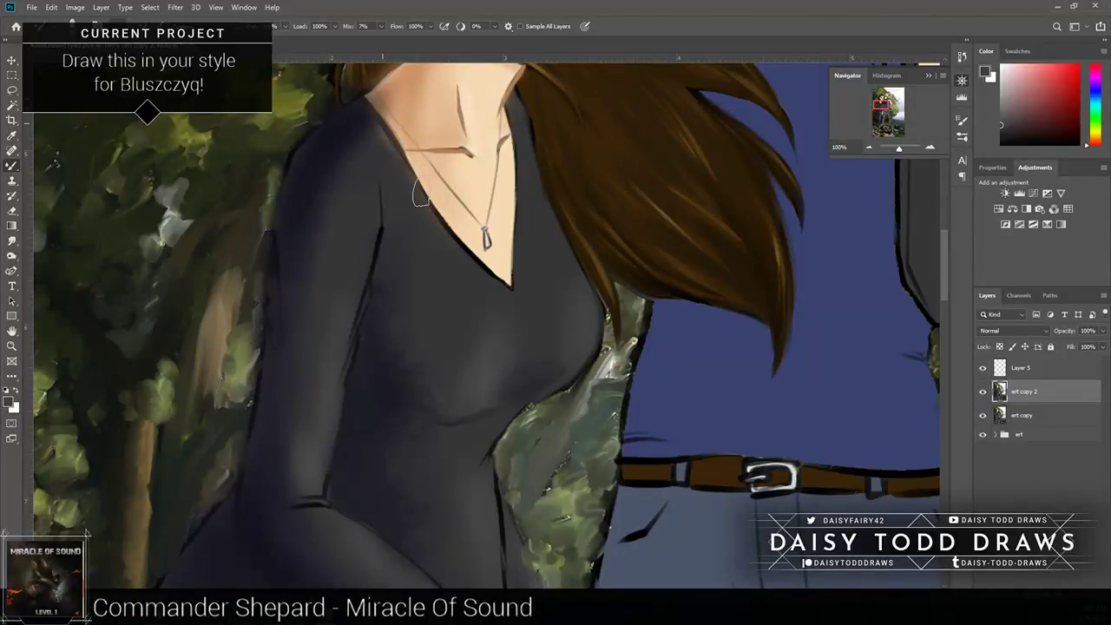
pyautogui.moveTo(434, 201); pyautogui.dragTo(511, 286)
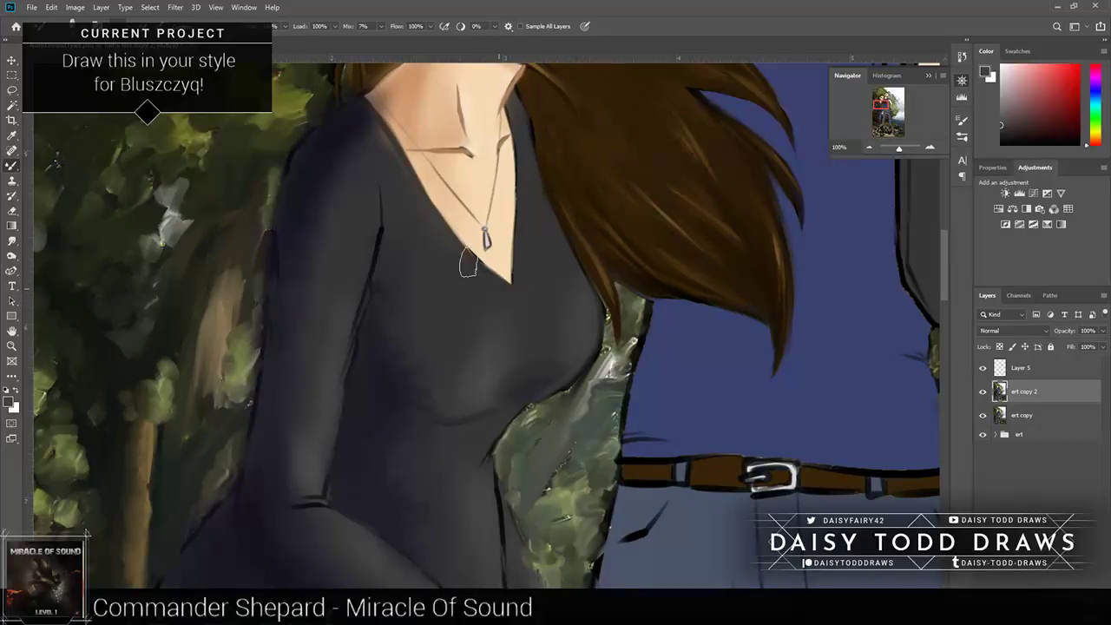
pyautogui.scroll(-2, 467, 260)
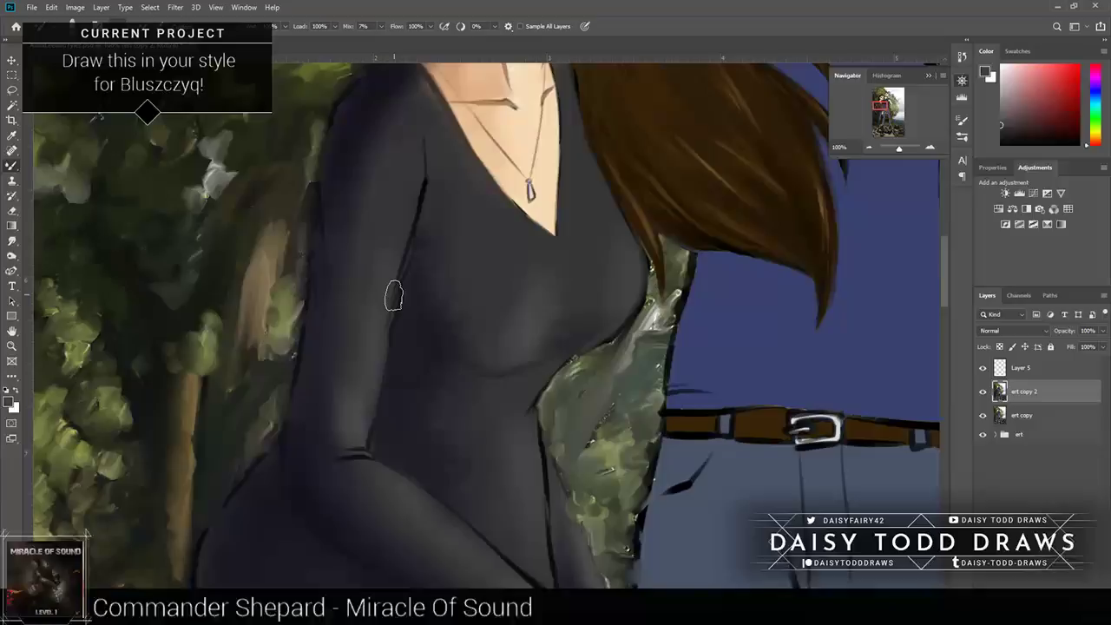
# Step: Sample dark navy and shoulder shades, blending smooth shading down the top's sleeve
pyautogui.moveTo(393, 297); pyautogui.dragTo(456, 407)
pyautogui.press('i')
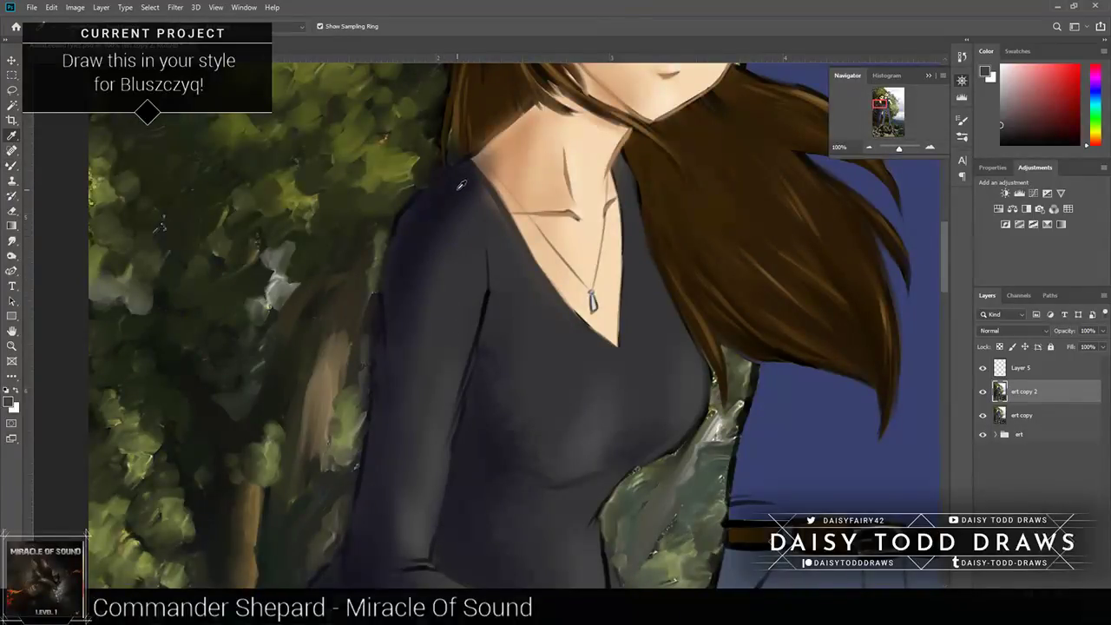
pyautogui.click(484, 198)
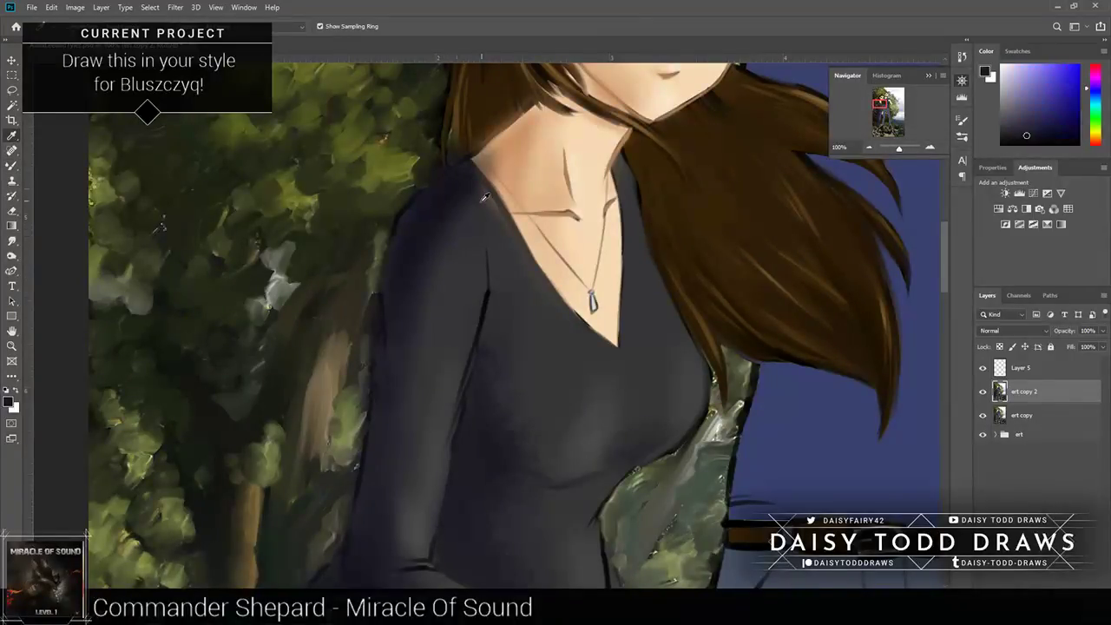
pyautogui.press('b')
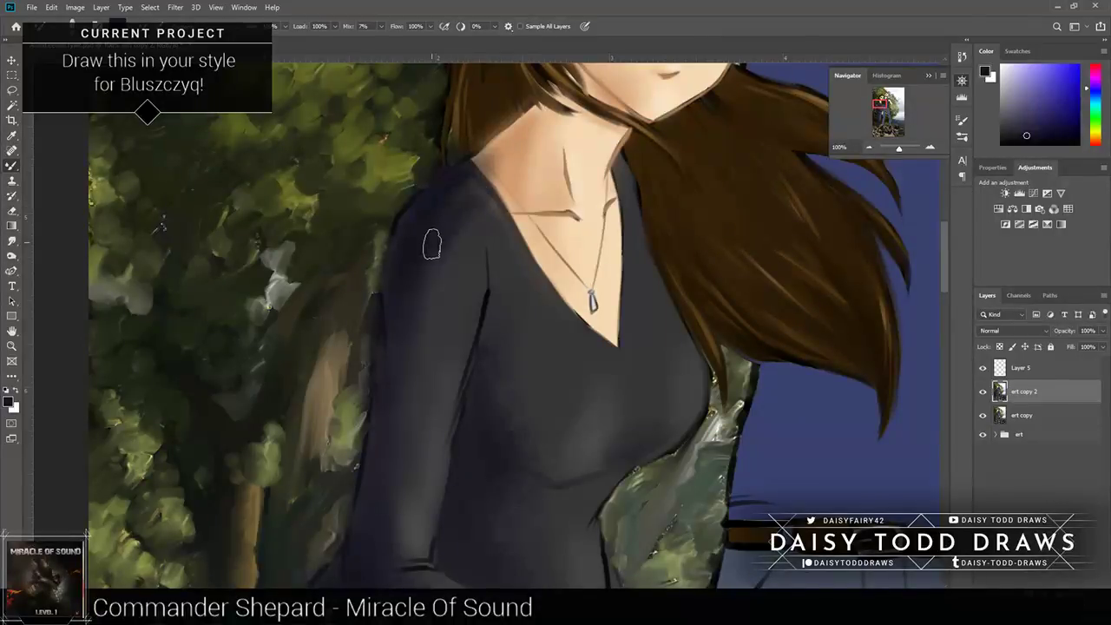
pyautogui.moveTo(425, 280)
pyautogui.mouseDown()
pyautogui.moveTo(397, 361)
pyautogui.moveTo(412, 370)
pyautogui.mouseUp()
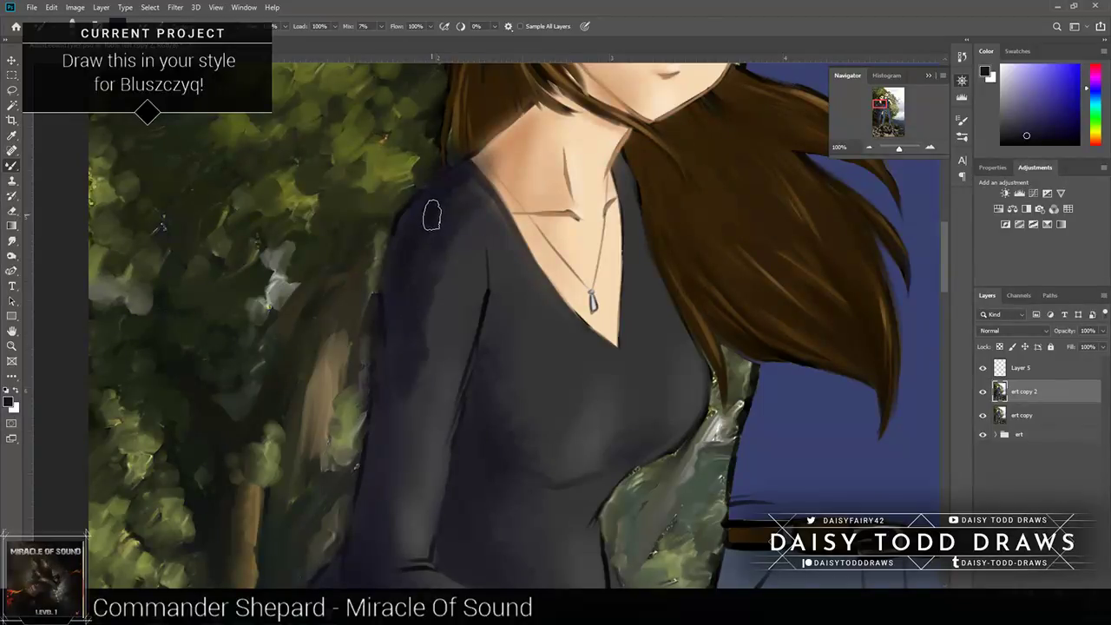
pyautogui.keyDown('alt'); pyautogui.click(417, 213); pyautogui.keyUp('alt')
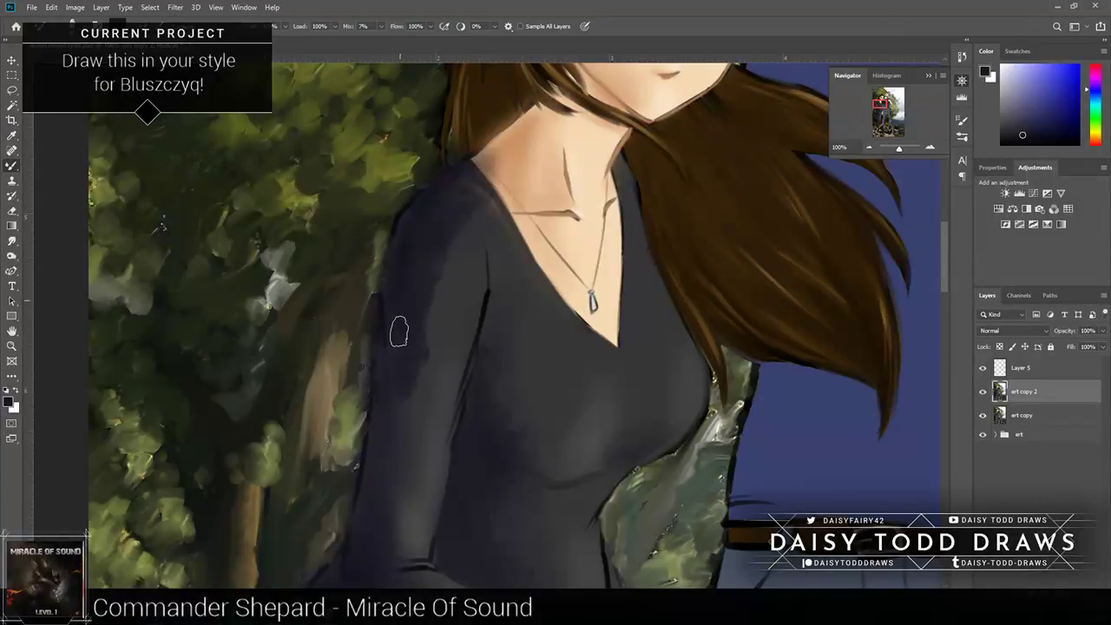
pyautogui.keyDown('alt'); pyautogui.click(467, 249); pyautogui.keyUp('alt')
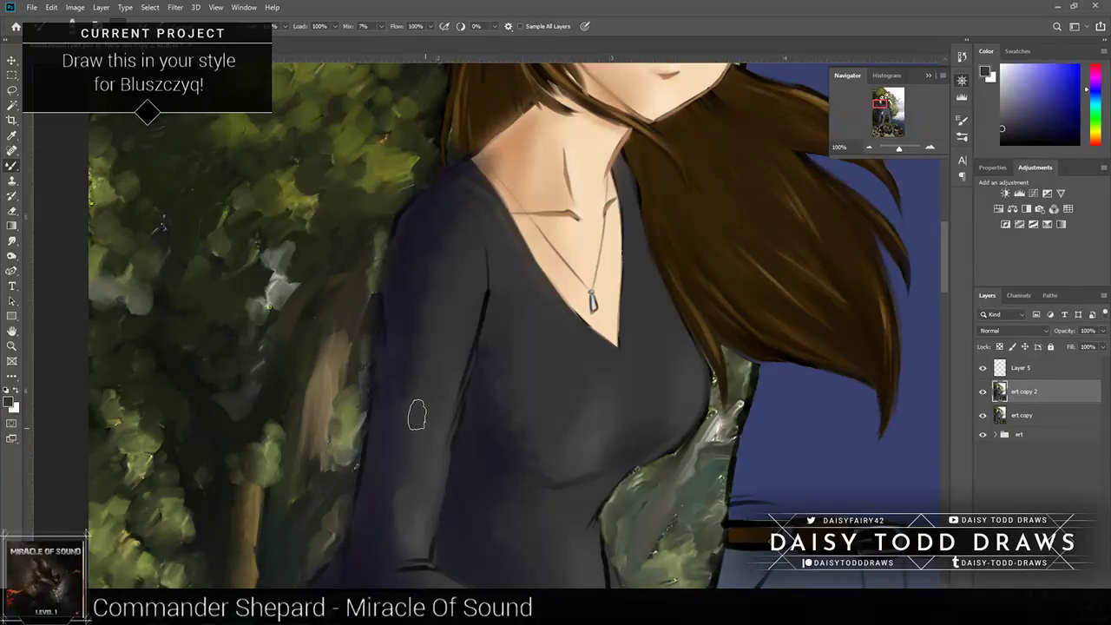
pyautogui.moveTo(416, 415); pyautogui.dragTo(431, 354)
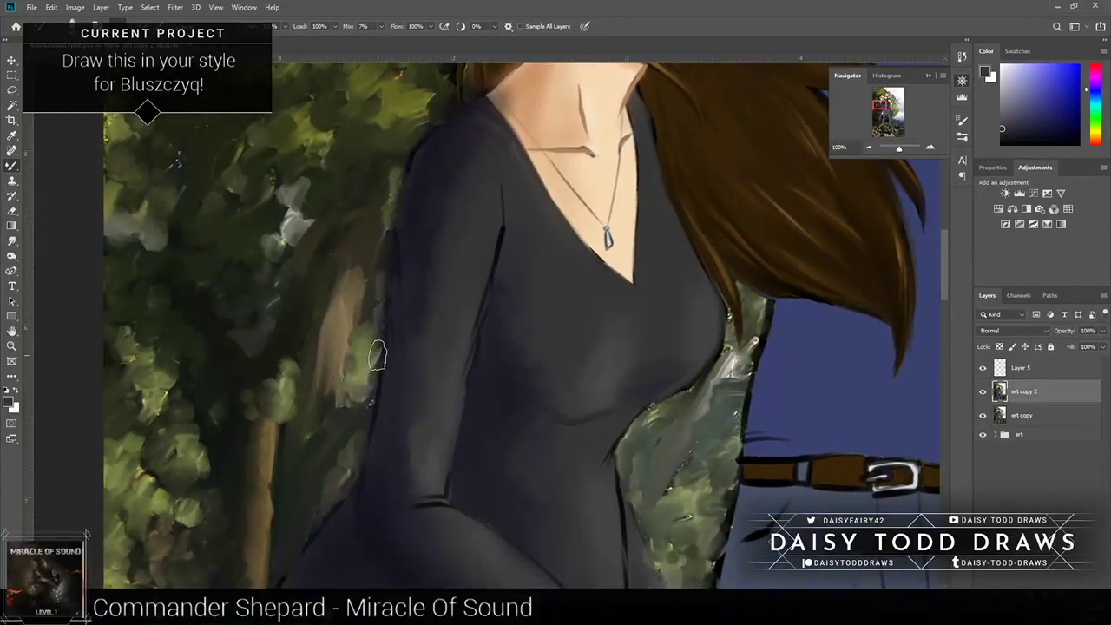
pyautogui.keyDown('alt'); pyautogui.click(411, 375); pyautogui.keyUp('alt')
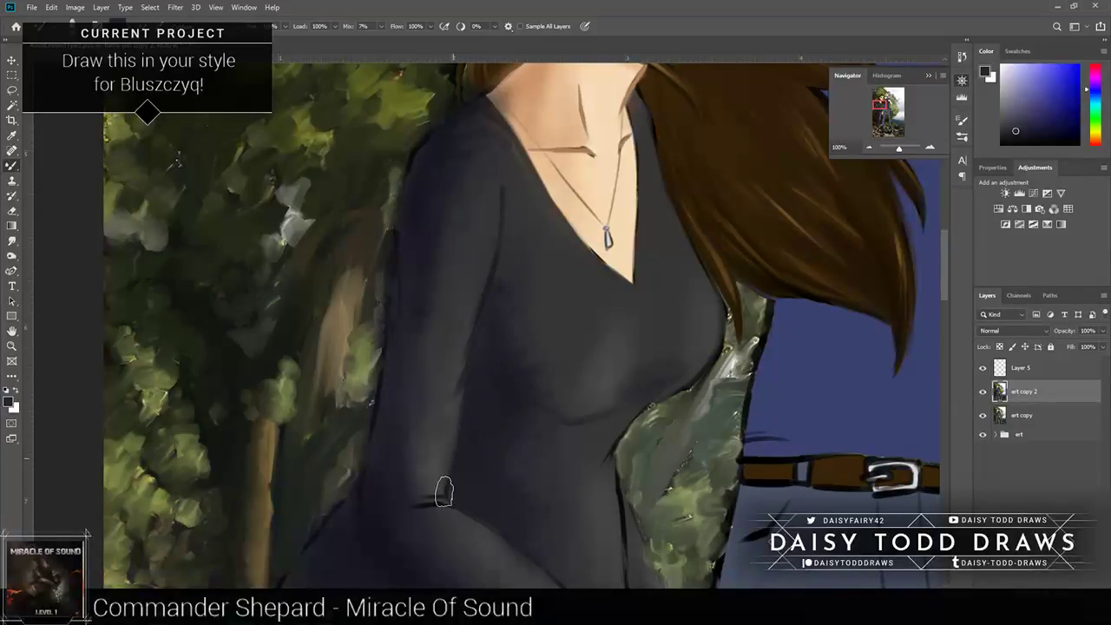
# Step: Blend away the short dark sleeve line and darken the light cuff edge at the wrist
pyautogui.scroll(-3, 443, 492)
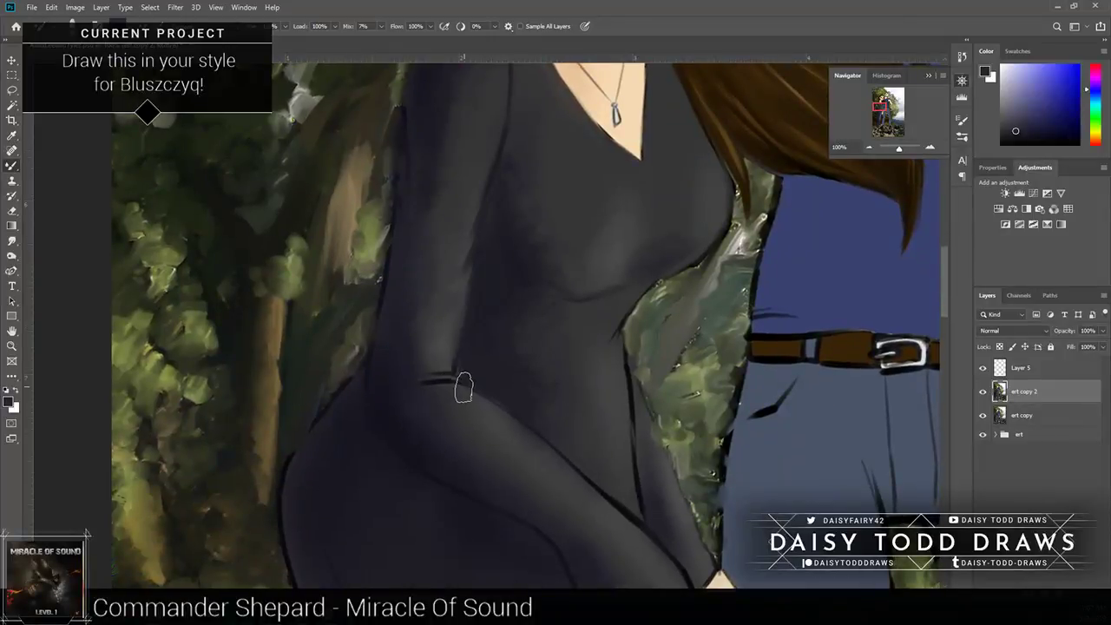
pyautogui.moveTo(458, 378); pyautogui.dragTo(438, 370)
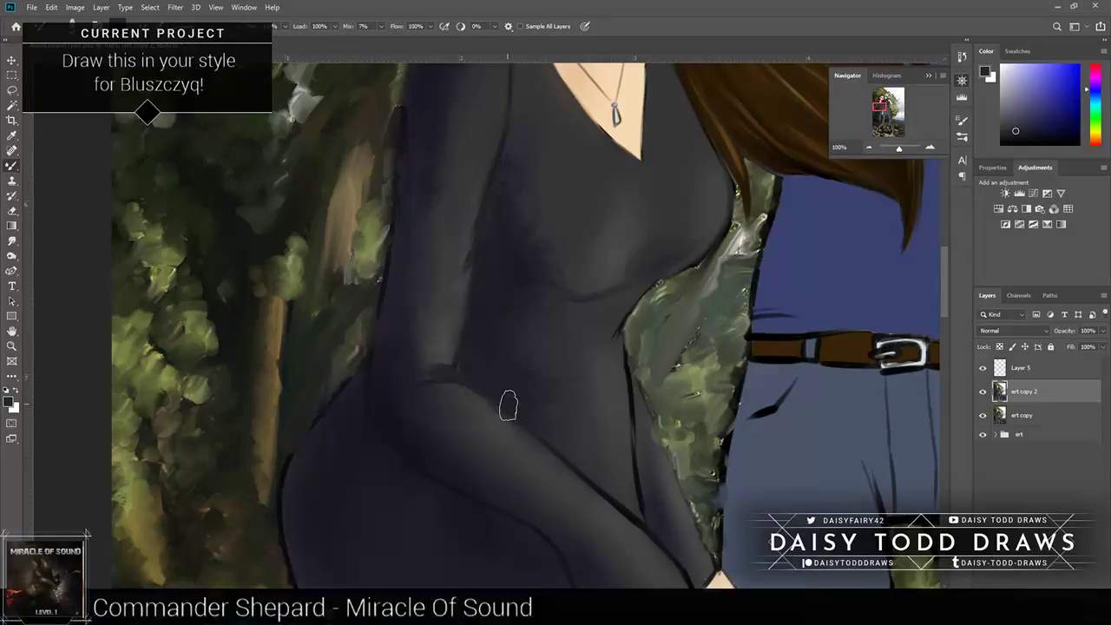
pyautogui.moveTo(434, 422); pyautogui.dragTo(397, 346)
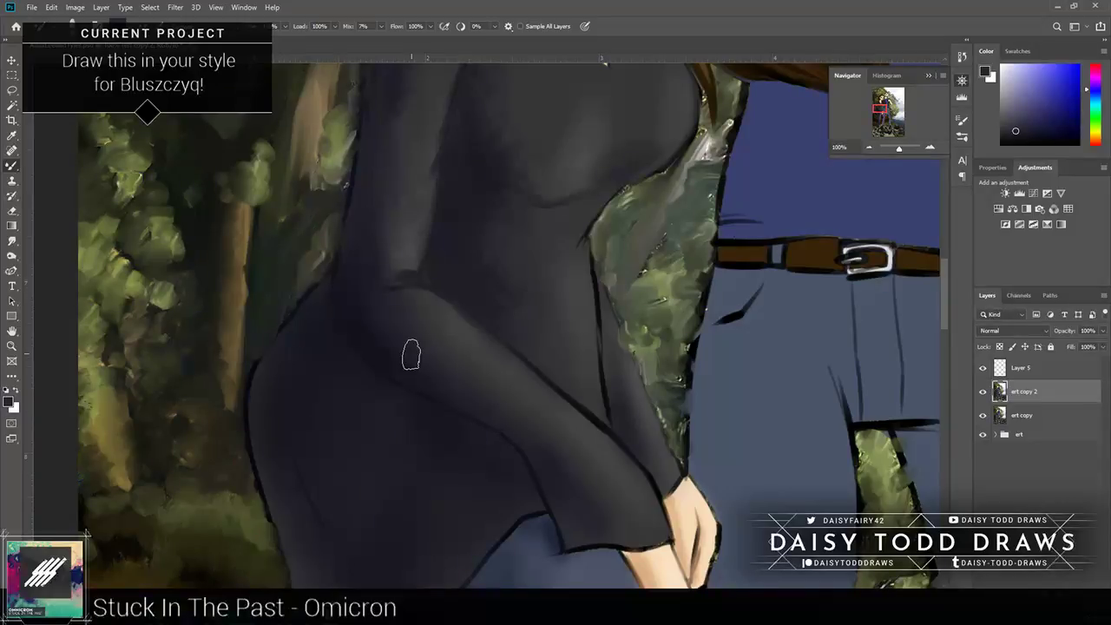
pyautogui.press('i')
pyautogui.click(649, 496)
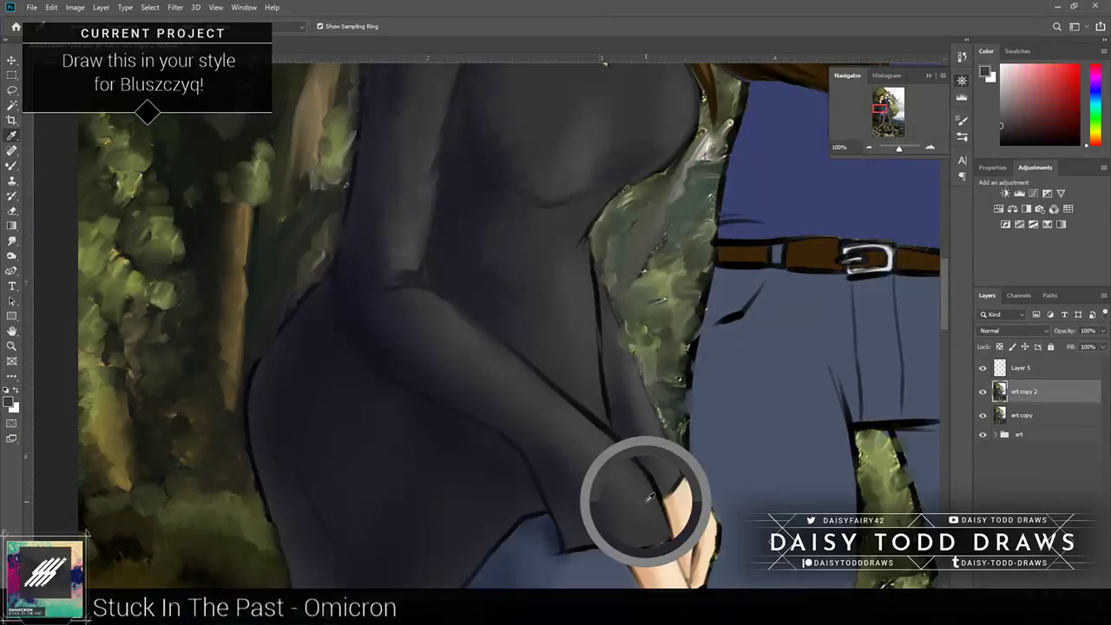
pyautogui.press('b')
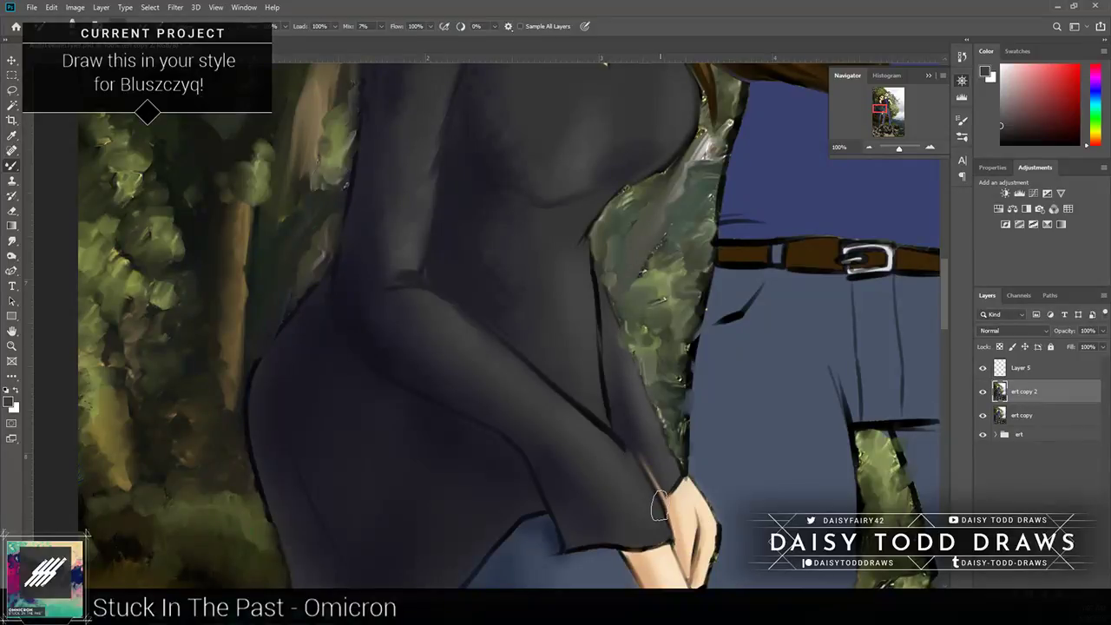
pyautogui.moveTo(659, 506); pyautogui.dragTo(653, 488)
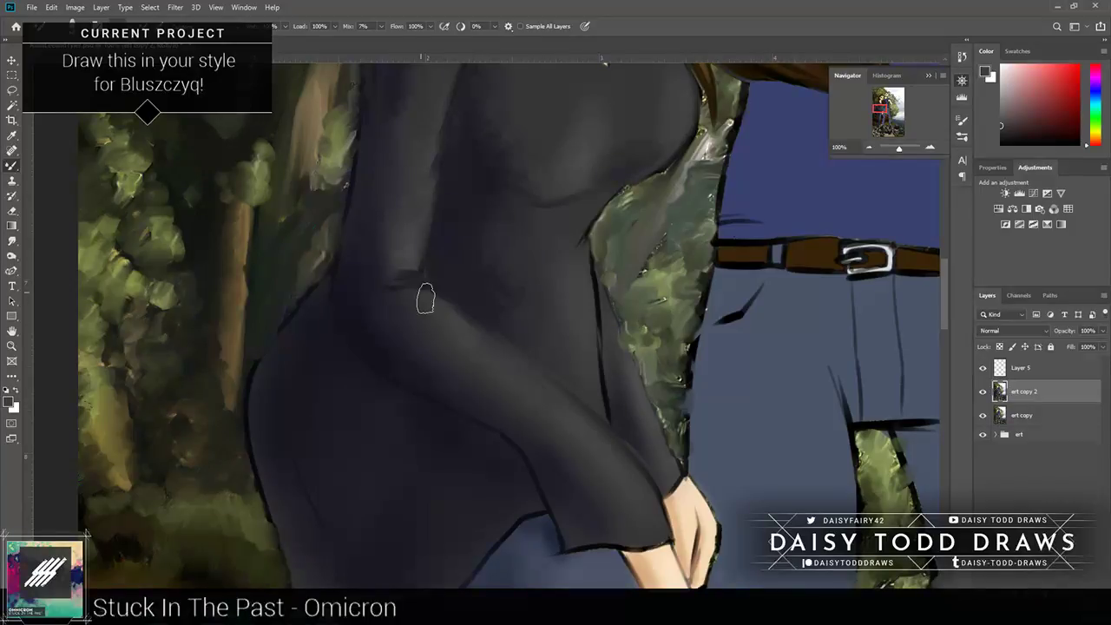
# Step: Sample several blue-grey coat shades and smooth the shading along the coat's side and hip
pyautogui.keyDown('alt'); pyautogui.click(576, 513); pyautogui.keyUp('alt')
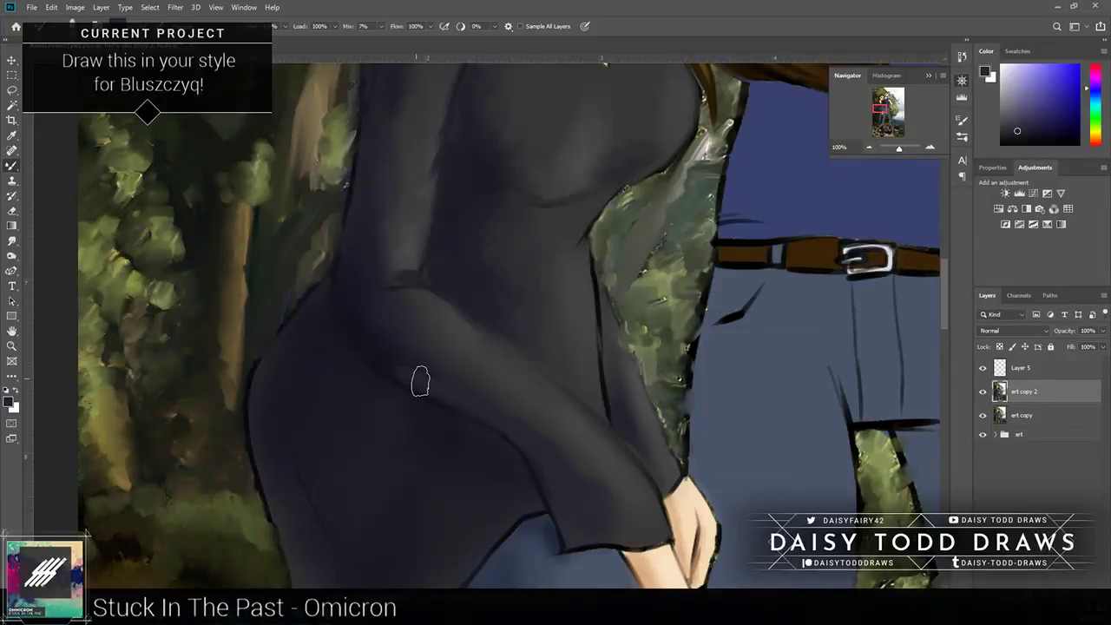
pyautogui.press('i')
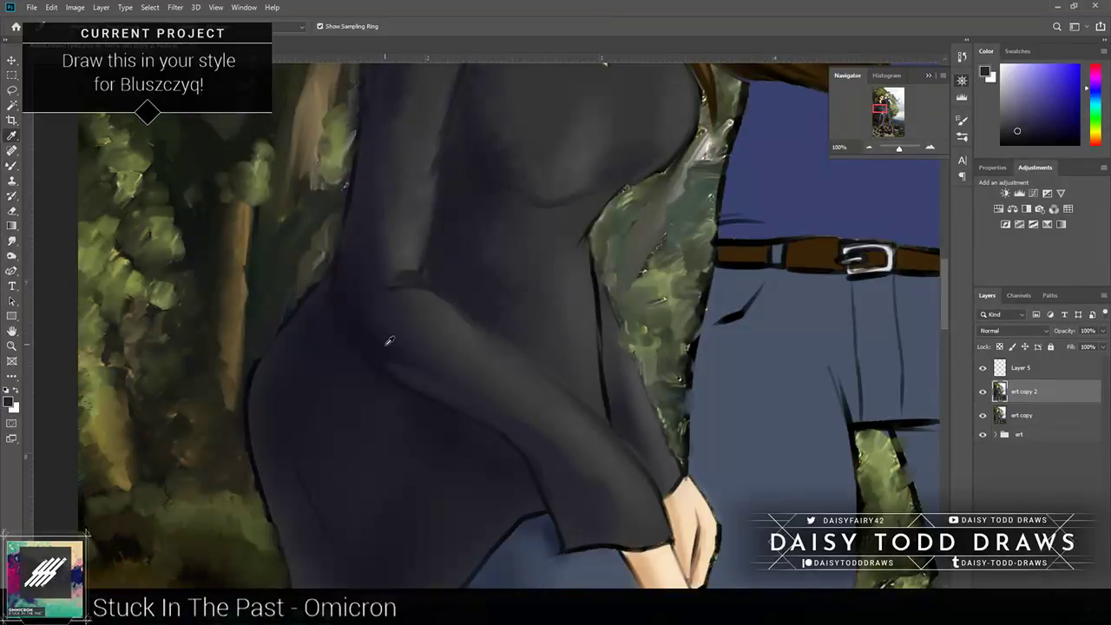
pyautogui.click(388, 341)
pyautogui.press('b')
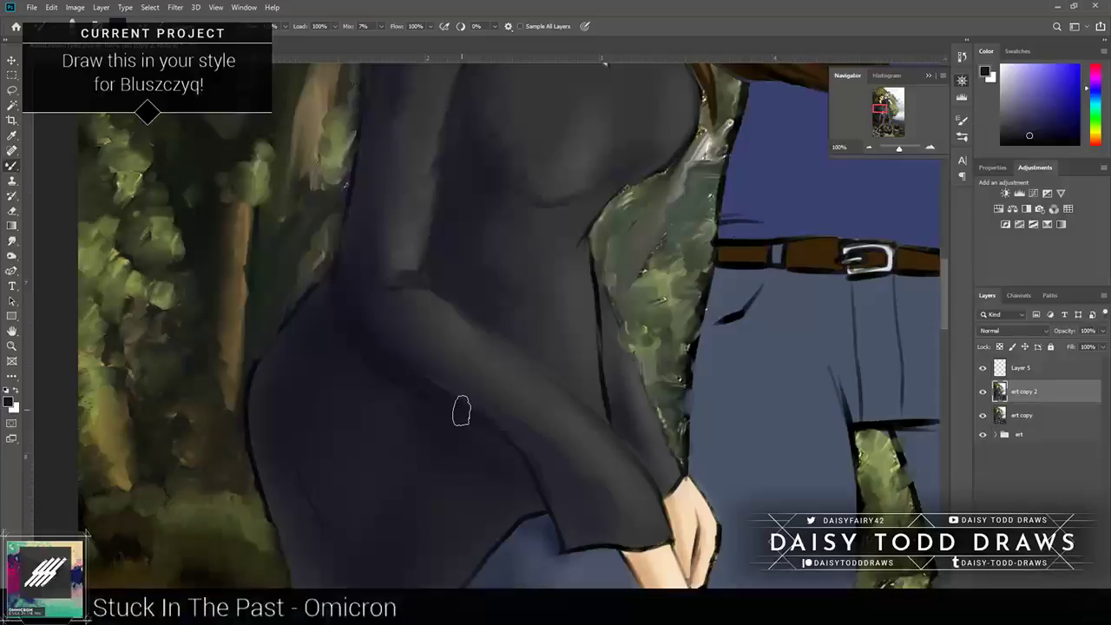
pyautogui.keyDown('alt'); pyautogui.click(546, 464); pyautogui.keyUp('alt')
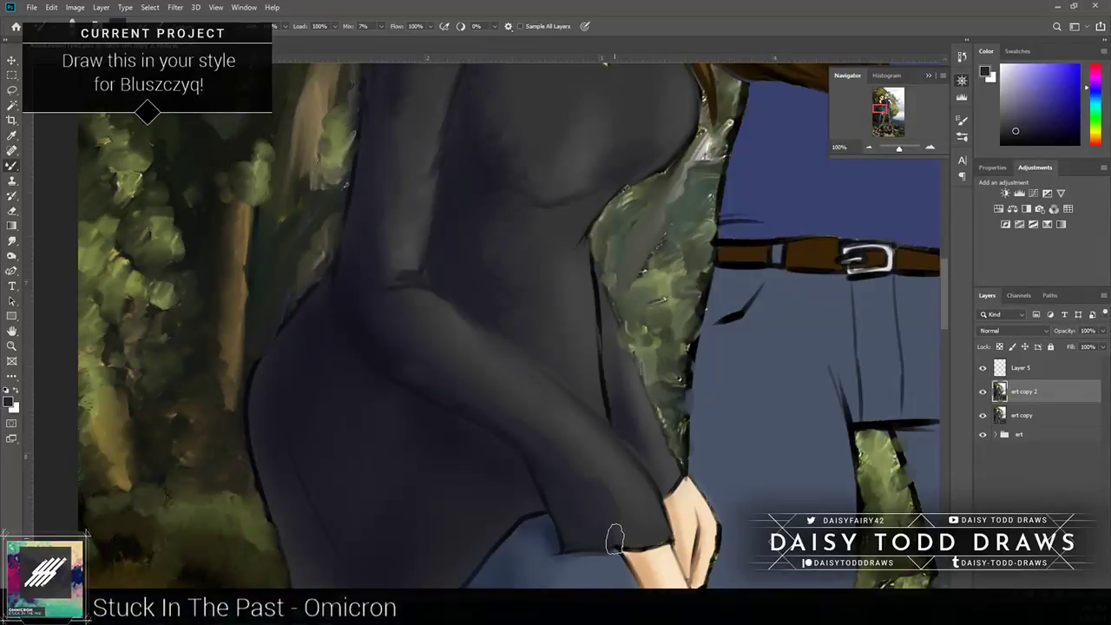
pyautogui.press('i')
pyautogui.click(588, 460)
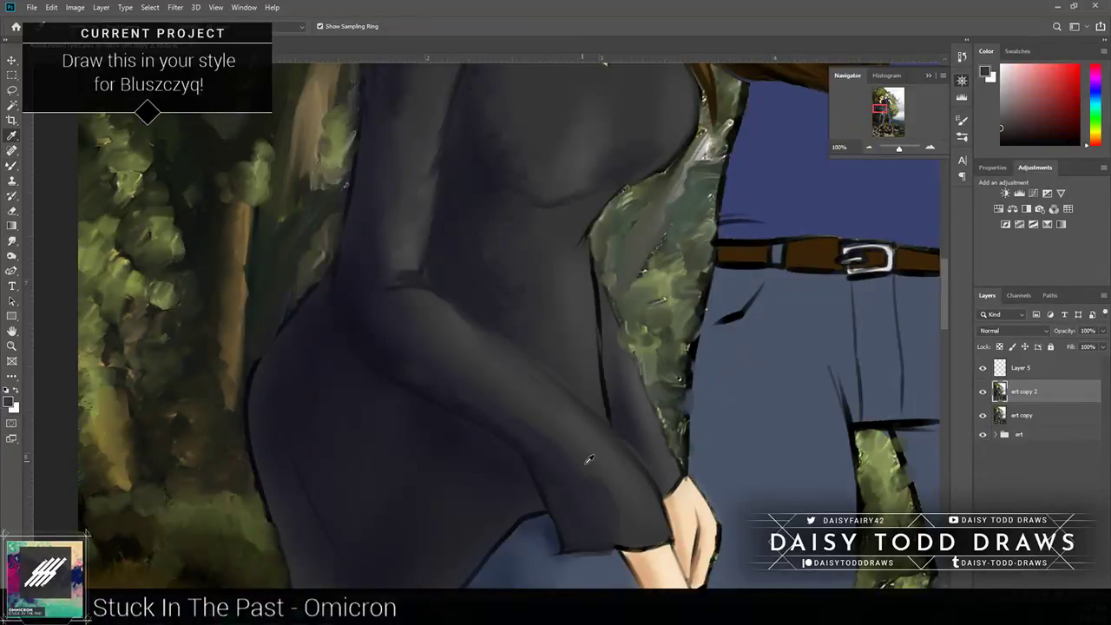
pyautogui.press('b')
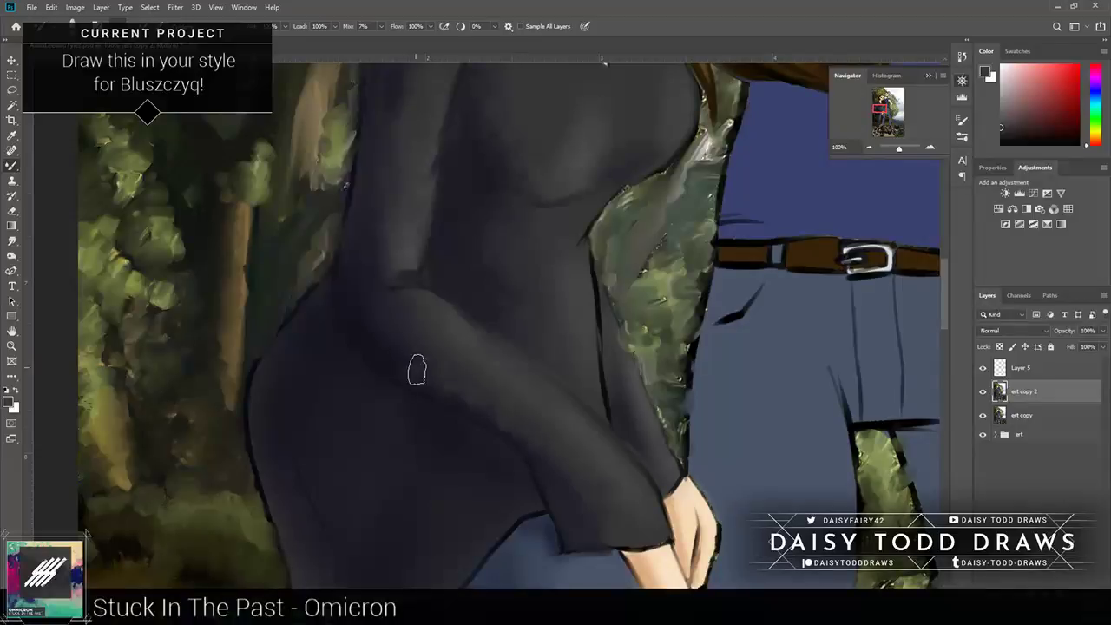
pyautogui.press('i')
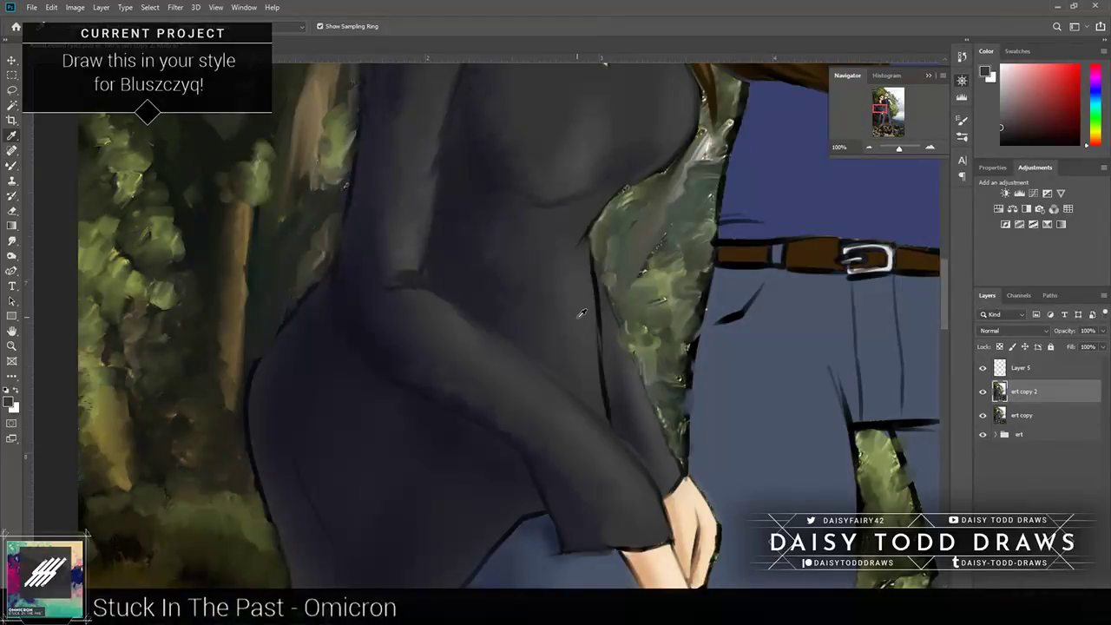
pyautogui.press('b')
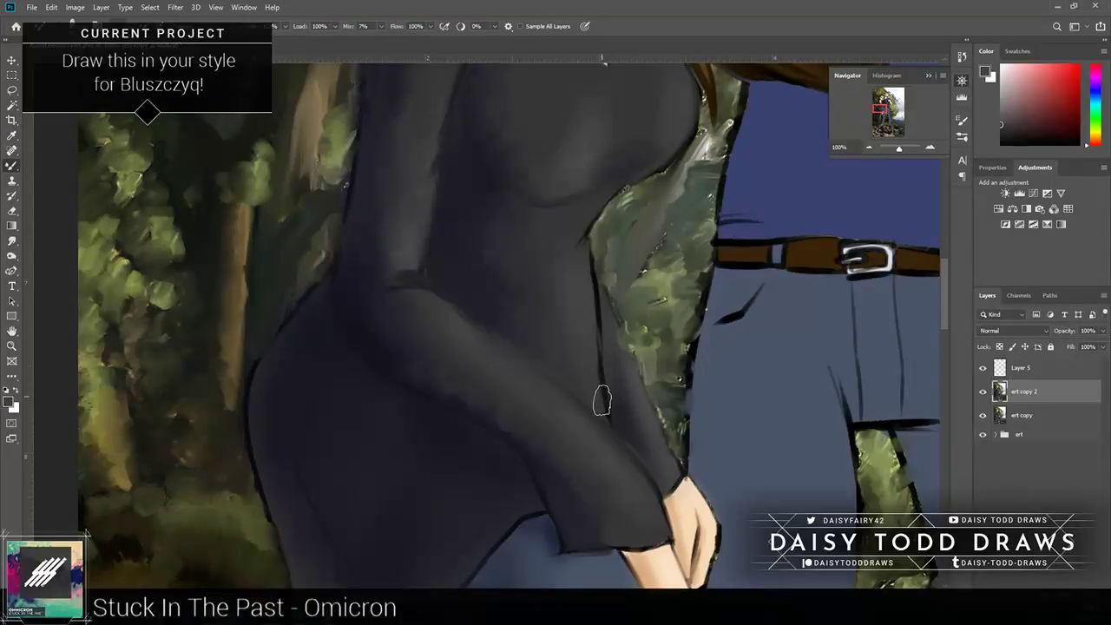
pyautogui.moveTo(587, 266); pyautogui.dragTo(587, 253)
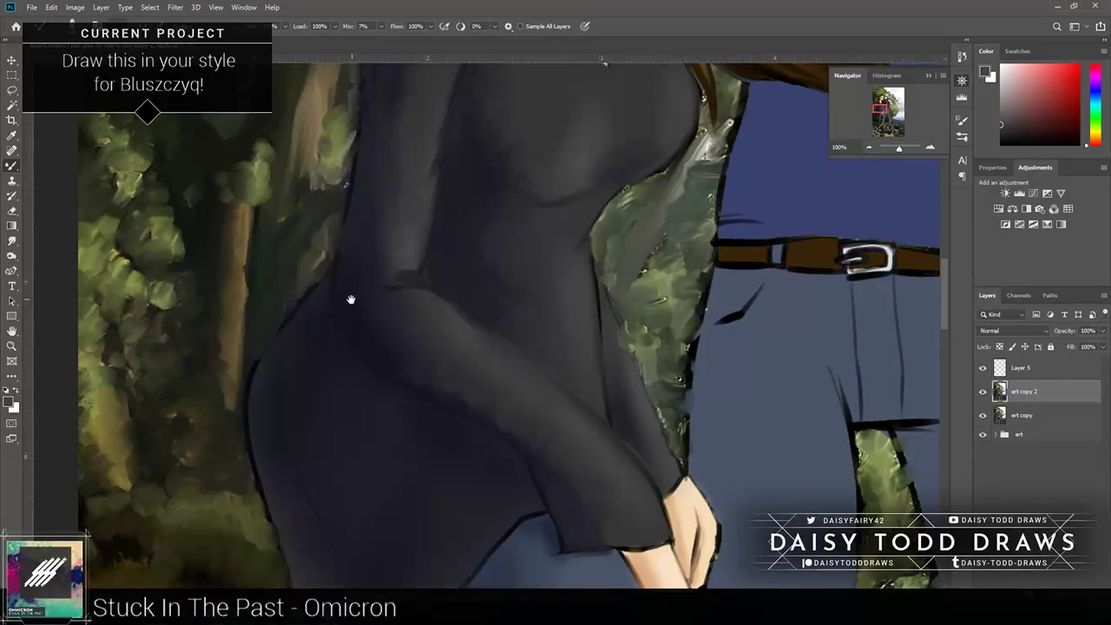
pyautogui.moveTo(351, 299)
pyautogui.mouseDown()
pyautogui.moveTo(360, 301)
pyautogui.moveTo(355, 261)
pyautogui.mouseUp()
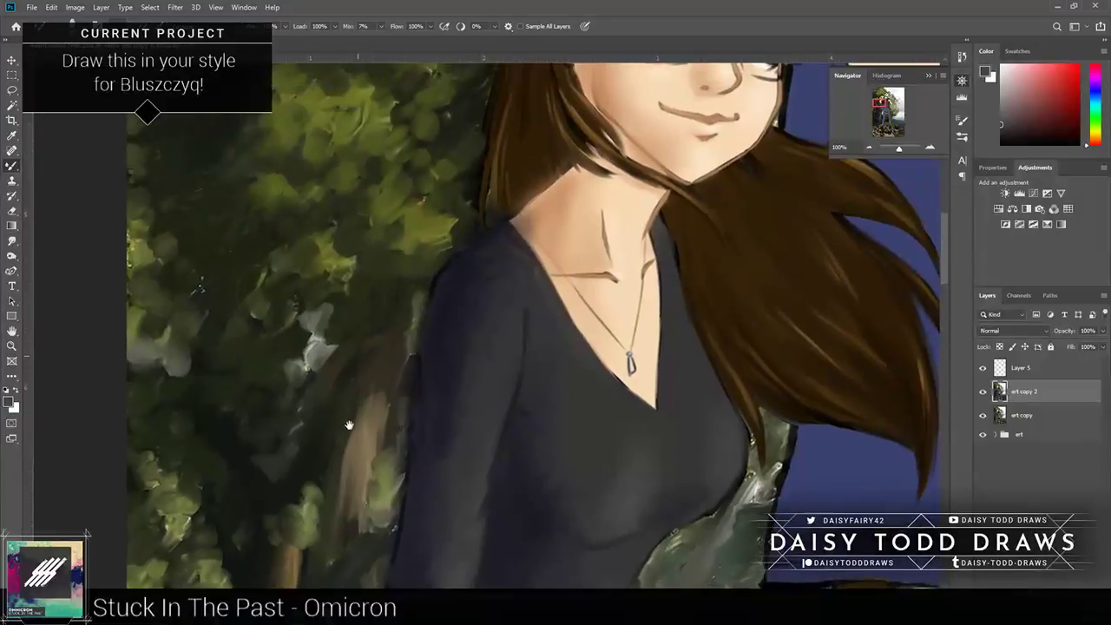
# Step: Zoom out to view both figures, then zoom back in on them
pyautogui.click(868, 148)
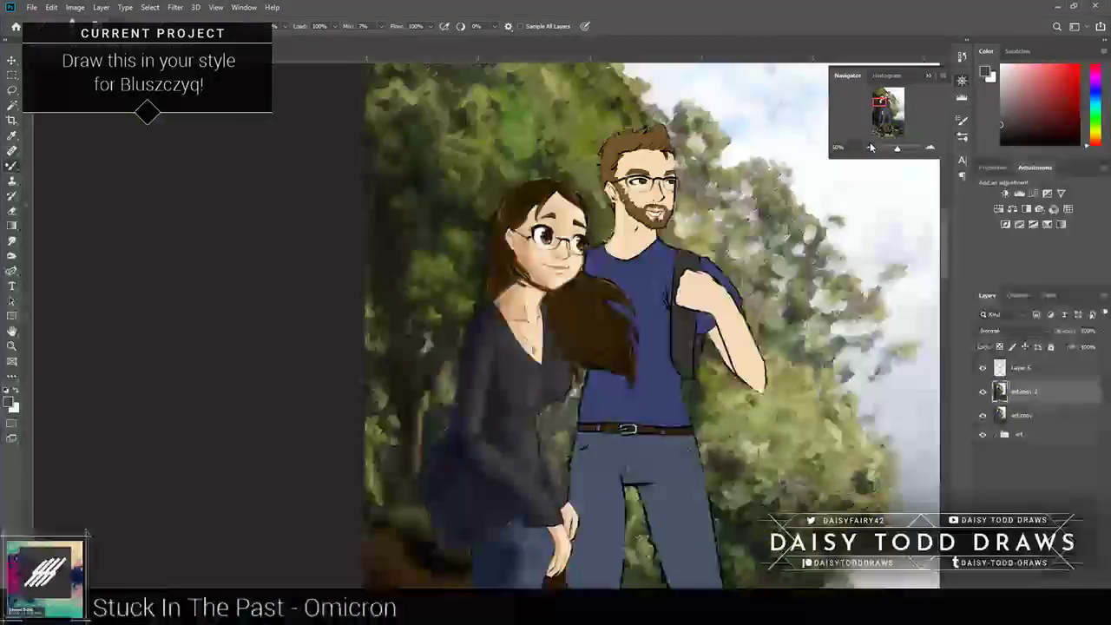
pyautogui.click(869, 147)
pyautogui.click(929, 147)
pyautogui.click(930, 150)
pyautogui.hotkey('ctrl', '+')
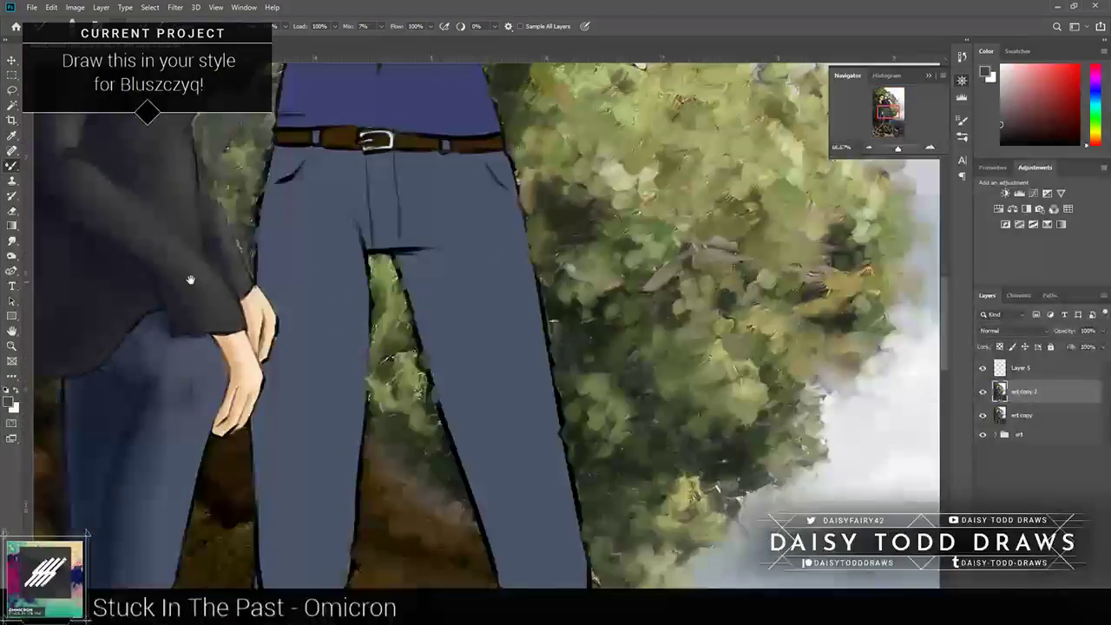
# Step: Zoom in on the waist and hand and sample two dark coat shades for blending
pyautogui.moveTo(190, 280); pyautogui.dragTo(585, 550)
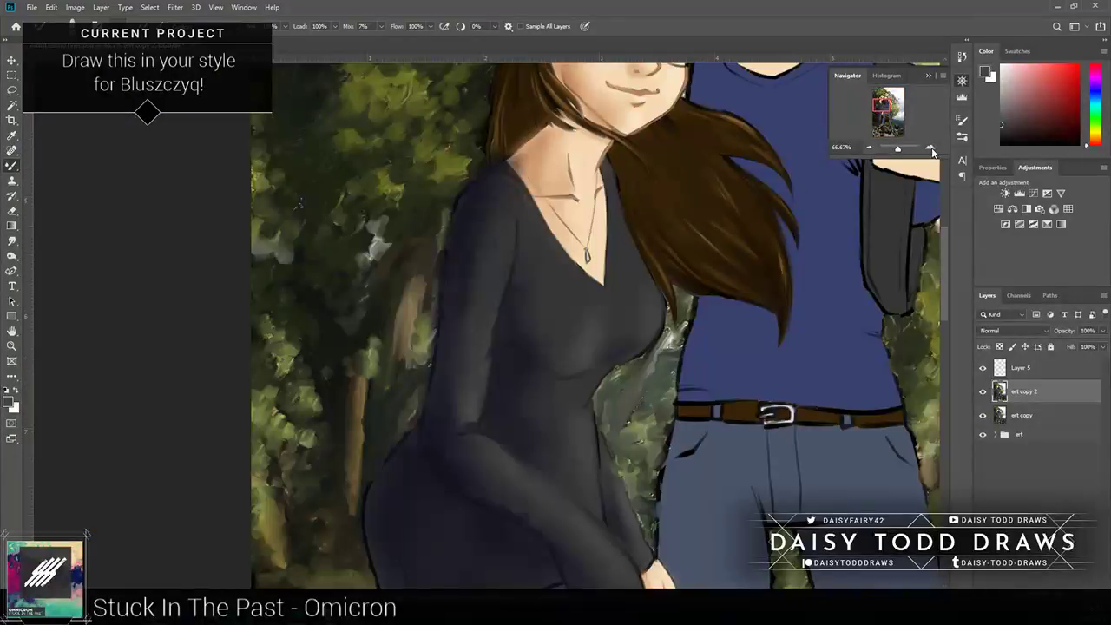
pyautogui.hotkey('ctrl', '+')
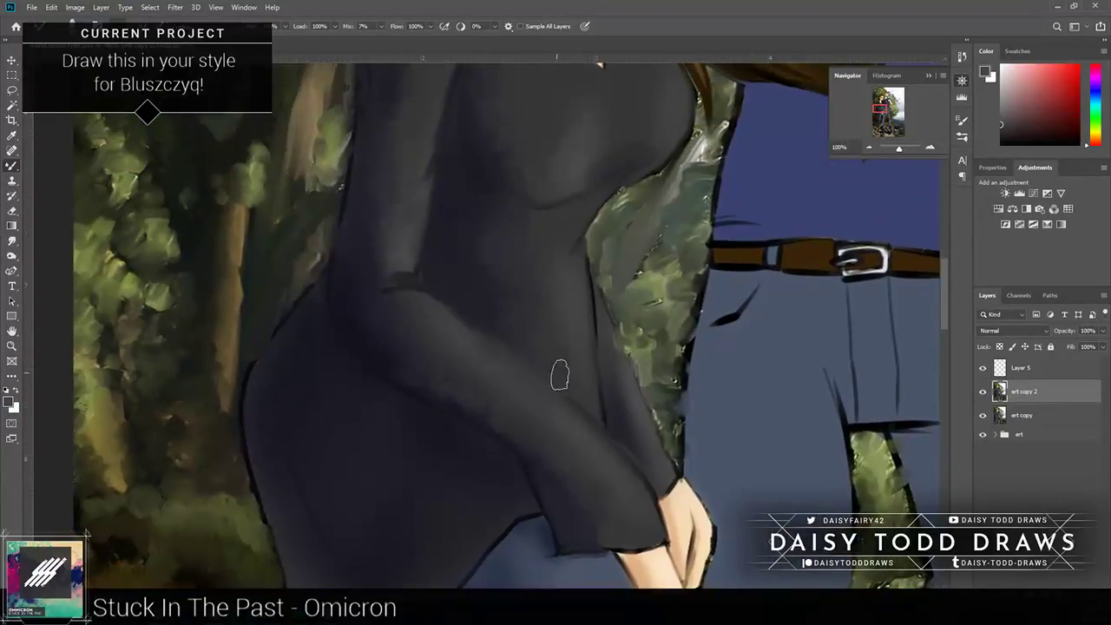
pyautogui.press('alt')
pyautogui.click(642, 405)
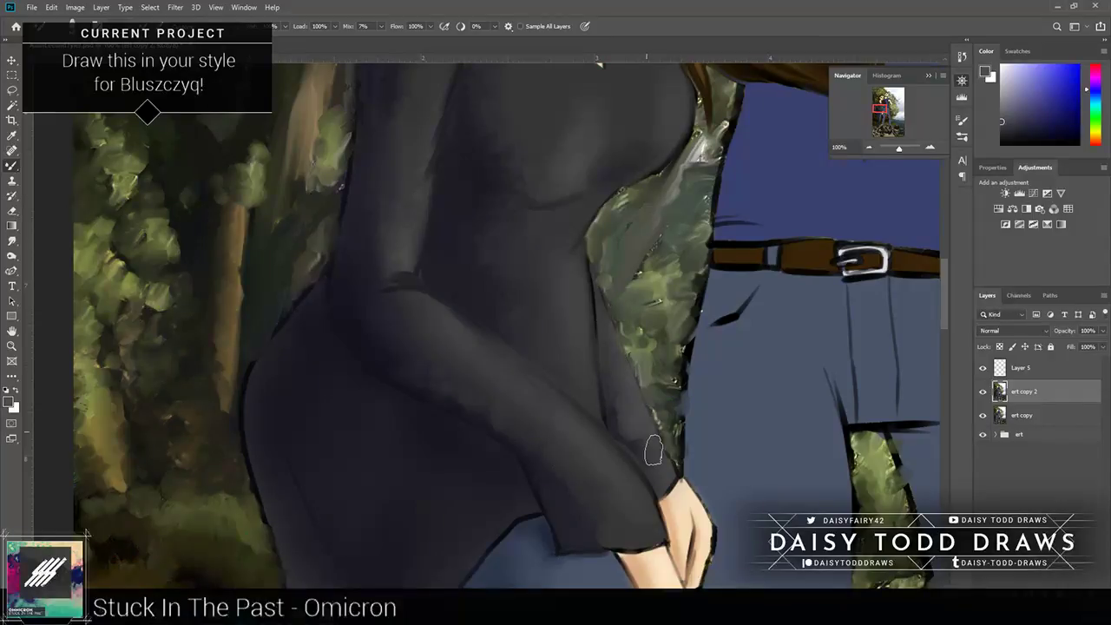
pyautogui.keyDown('alt'); pyautogui.click(626, 428); pyautogui.keyUp('alt')
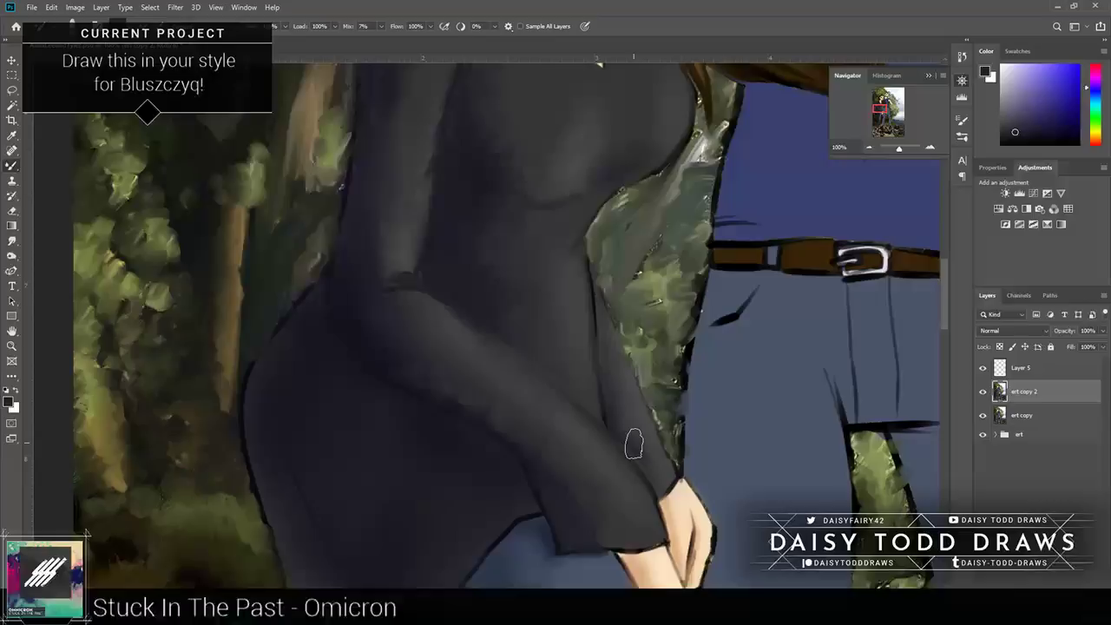
# Step: Sample the dark coat colour and paint shading along the coat's edge and hem
pyautogui.moveTo(634, 445)
pyautogui.mouseDown()
pyautogui.moveTo(462, 399)
pyautogui.moveTo(486, 377)
pyautogui.mouseUp()
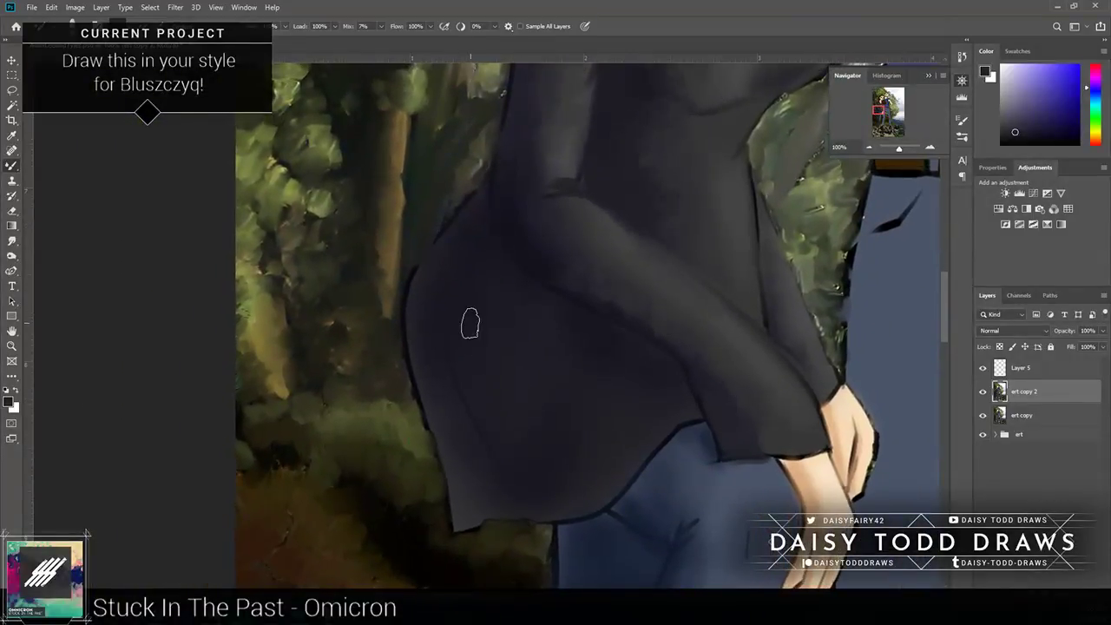
pyautogui.press('i')
pyautogui.click(487, 230)
pyautogui.press('b')
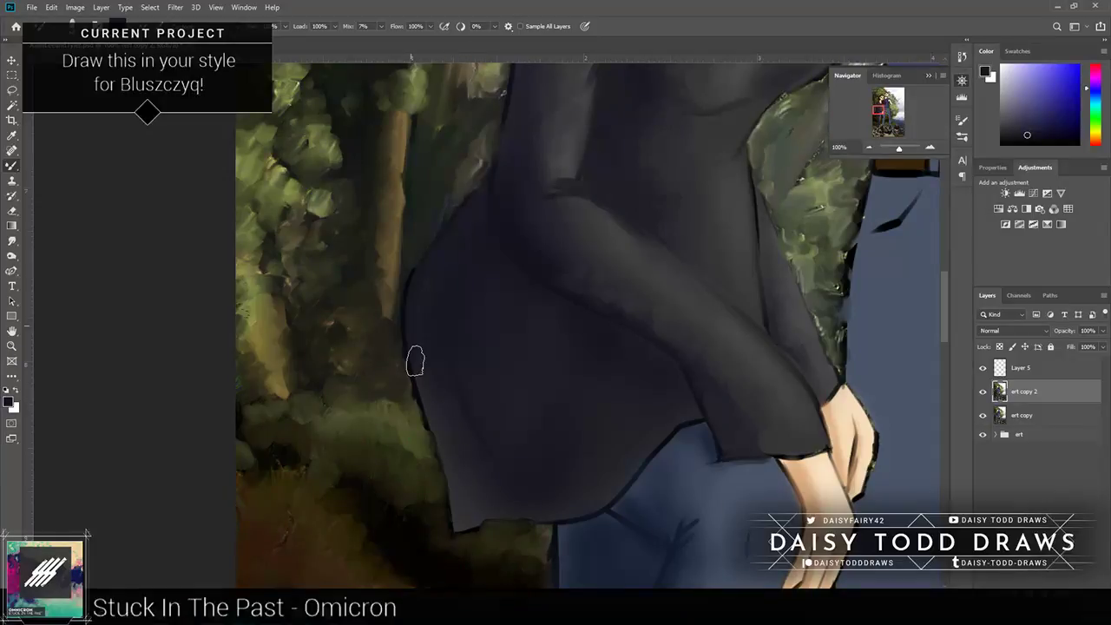
pyautogui.moveTo(414, 360); pyautogui.dragTo(479, 447)
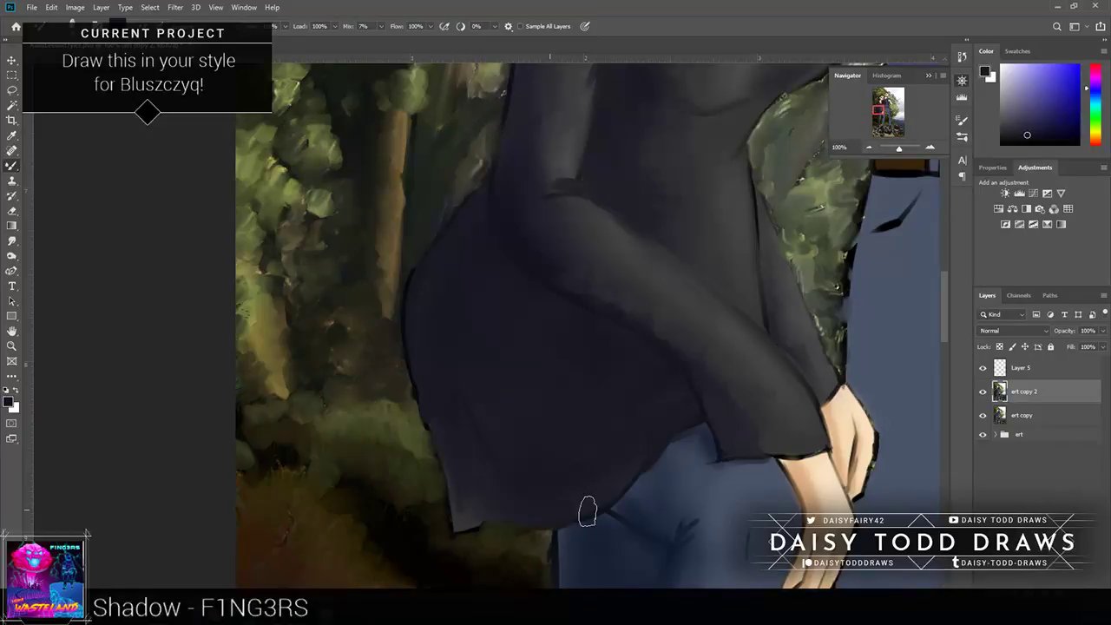
pyautogui.moveTo(588, 511); pyautogui.dragTo(457, 452)
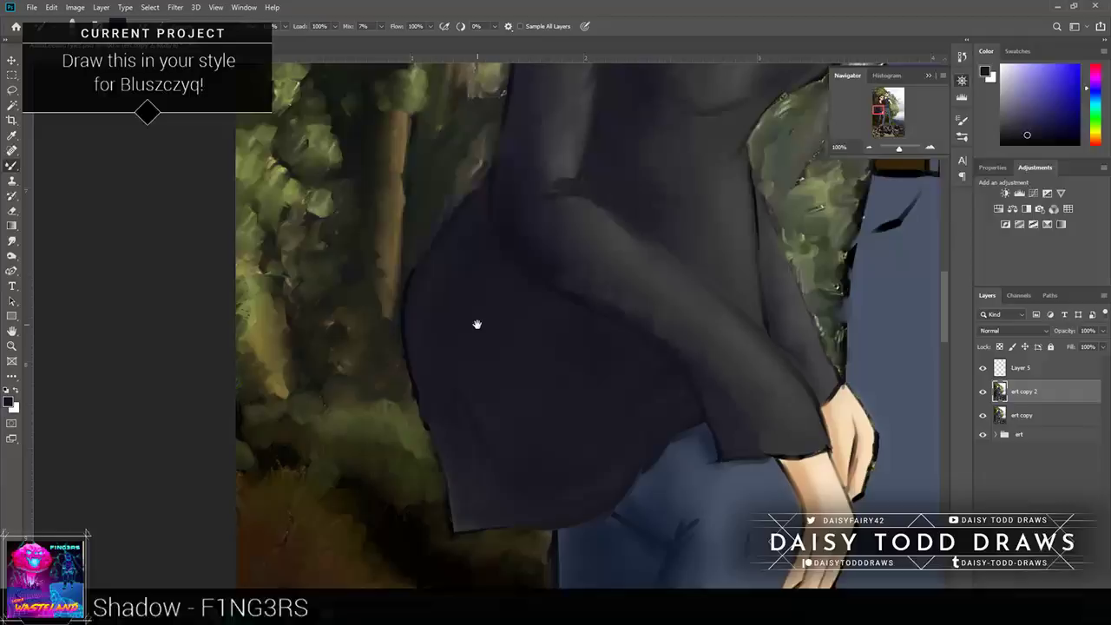
# Step: Add darker blue shadow at the jeans' hip and blend the streak down the leg
pyautogui.moveTo(477, 324)
pyautogui.mouseDown()
pyautogui.moveTo(442, 347)
pyautogui.moveTo(408, 532)
pyautogui.moveTo(410, 185)
pyautogui.mouseUp()
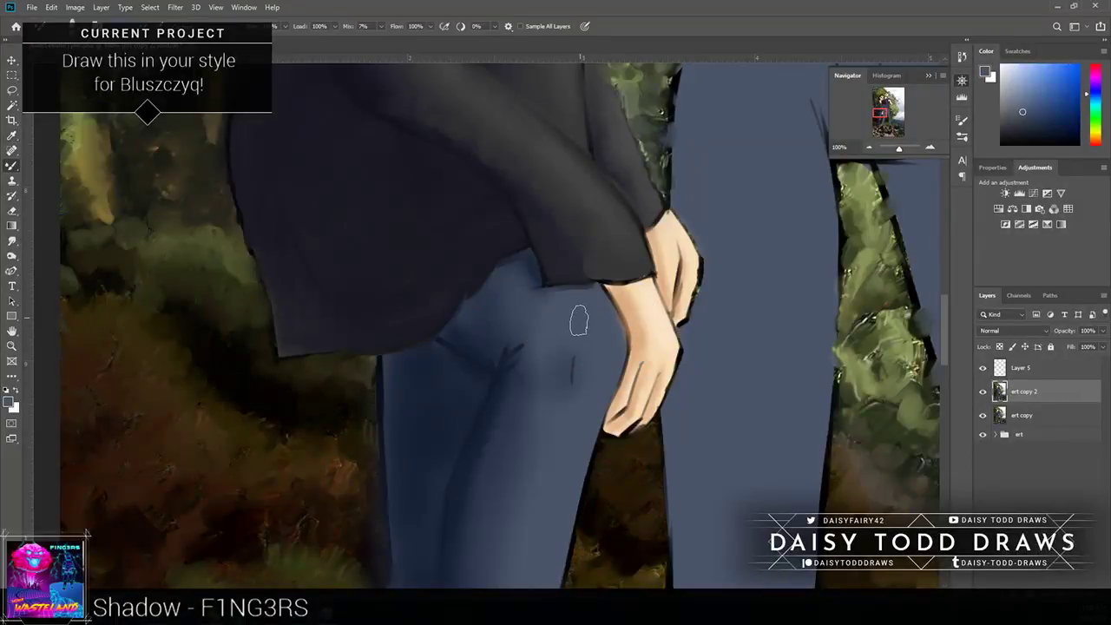
pyautogui.moveTo(497, 310)
pyautogui.mouseDown()
pyautogui.moveTo(508, 297)
pyautogui.moveTo(488, 281)
pyautogui.moveTo(501, 285)
pyautogui.moveTo(515, 376)
pyautogui.mouseUp()
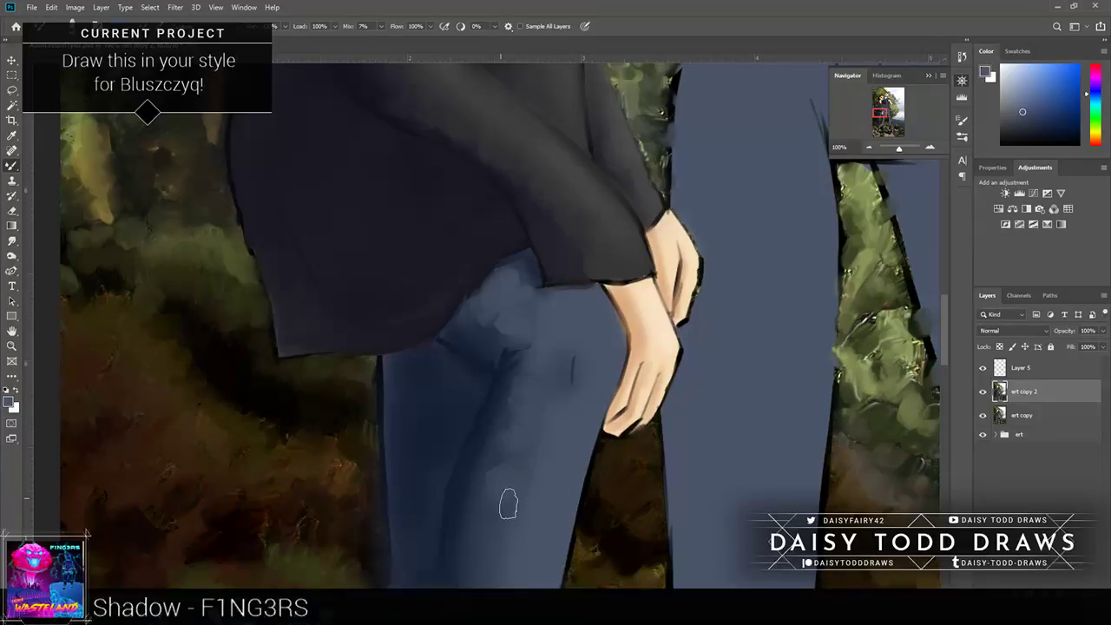
pyautogui.scroll(-3, 508, 503)
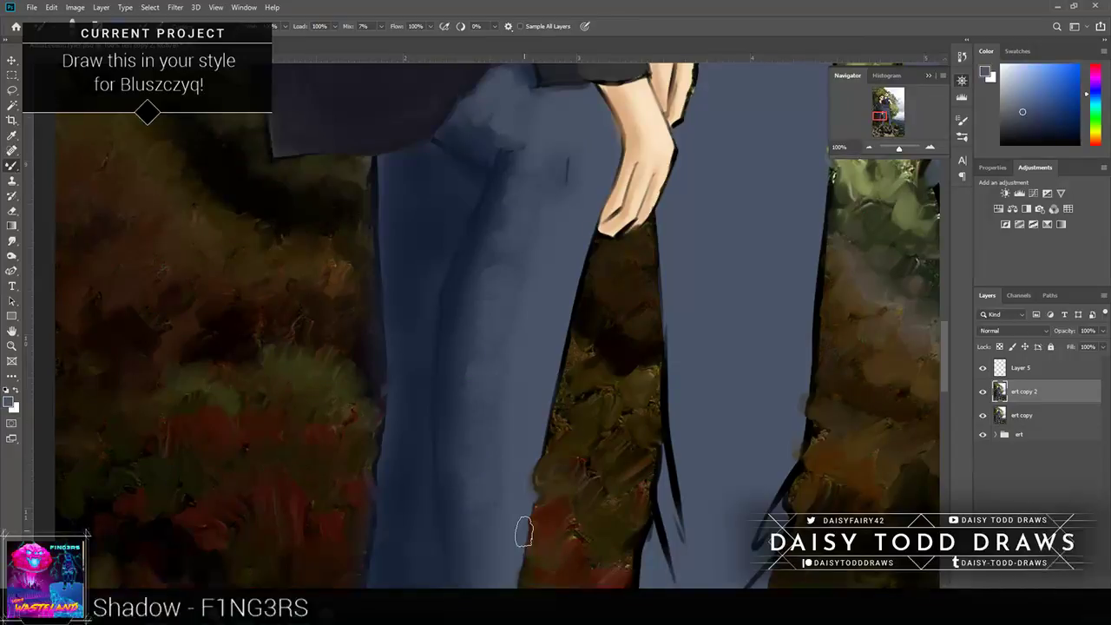
pyautogui.moveTo(378, 461); pyautogui.dragTo(324, 285)
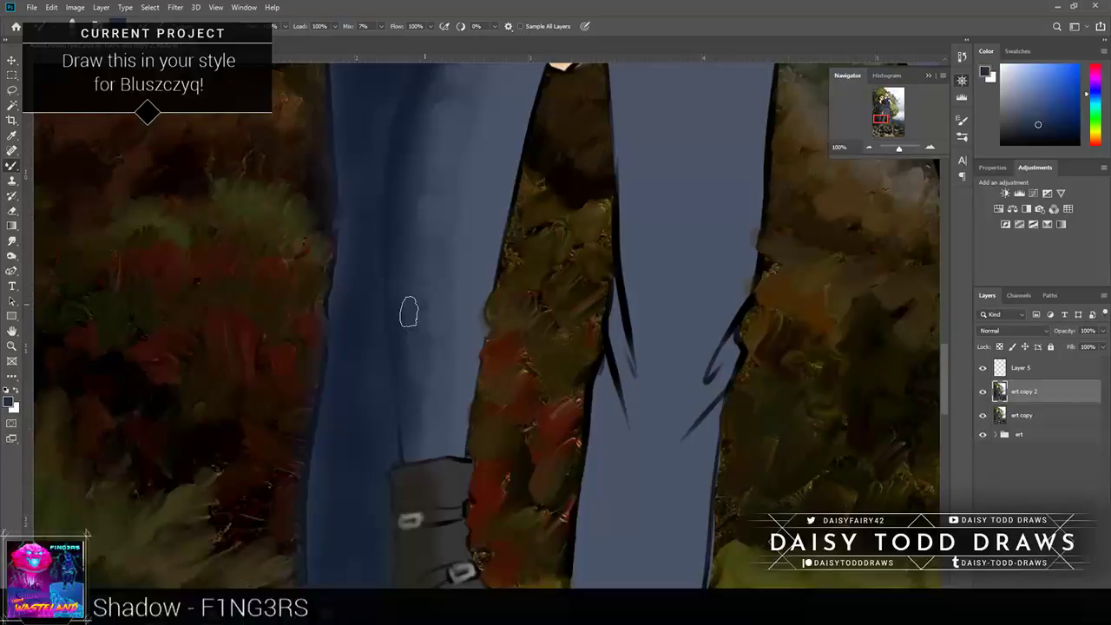
pyautogui.scroll(3, 396, 258)
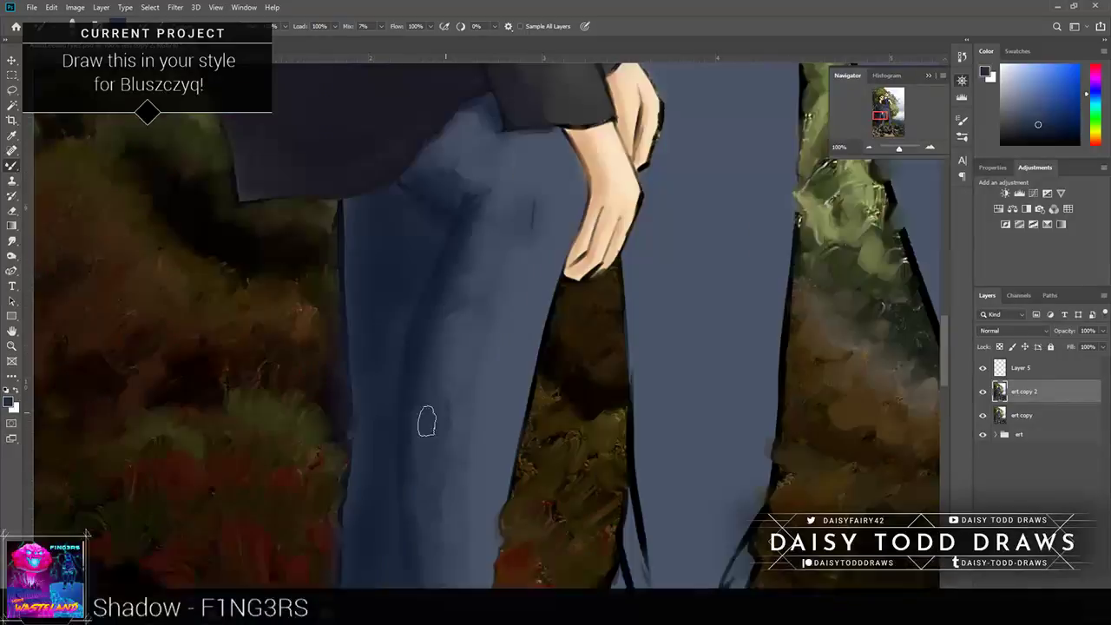
pyautogui.moveTo(432, 382); pyautogui.dragTo(431, 164)
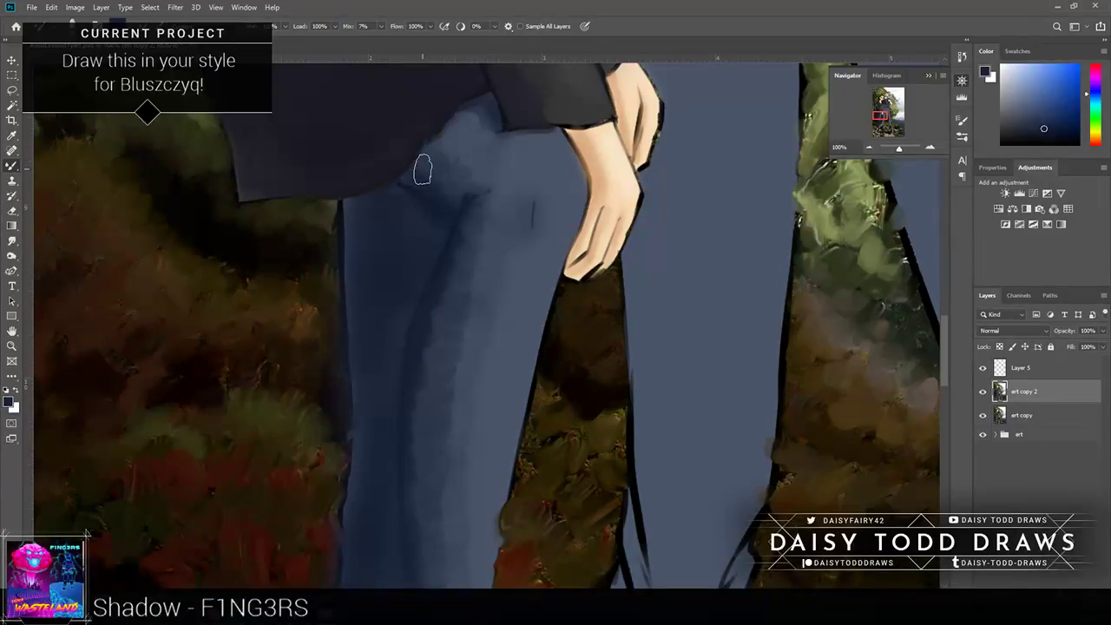
pyautogui.moveTo(407, 182); pyautogui.dragTo(456, 224)
pyautogui.moveTo(459, 245); pyautogui.dragTo(445, 284)
pyautogui.moveTo(445, 285)
pyautogui.mouseDown()
pyautogui.moveTo(411, 454)
pyautogui.moveTo(429, 405)
pyautogui.mouseUp()
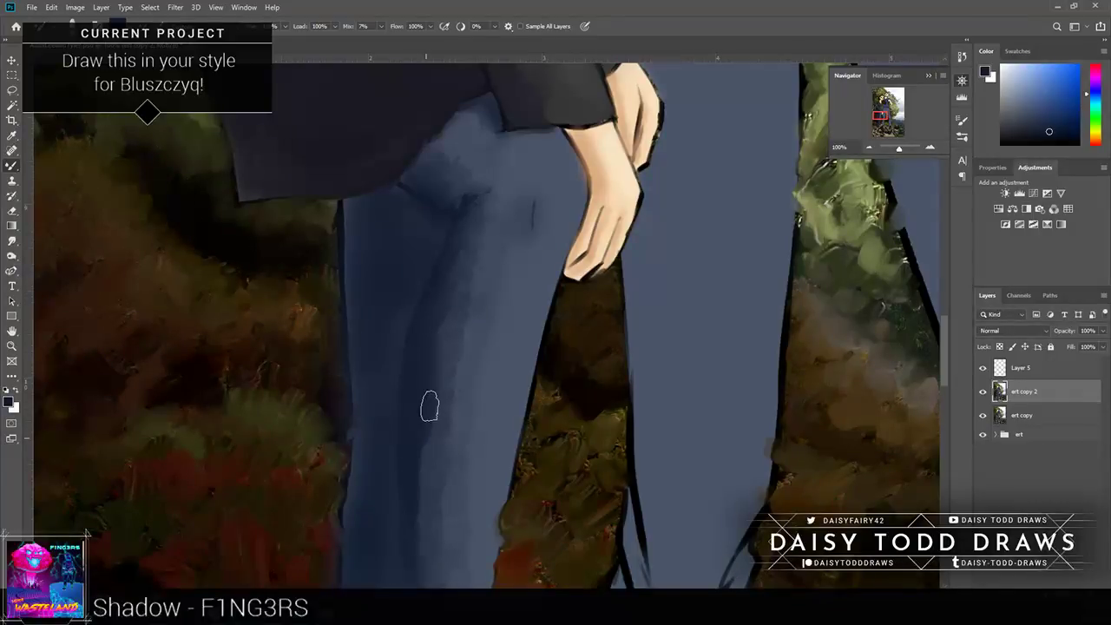
# Step: Layer lighter and darker blue strokes down the jeans, sampling each tone from the canvas
pyautogui.scroll(-3, 429, 406)
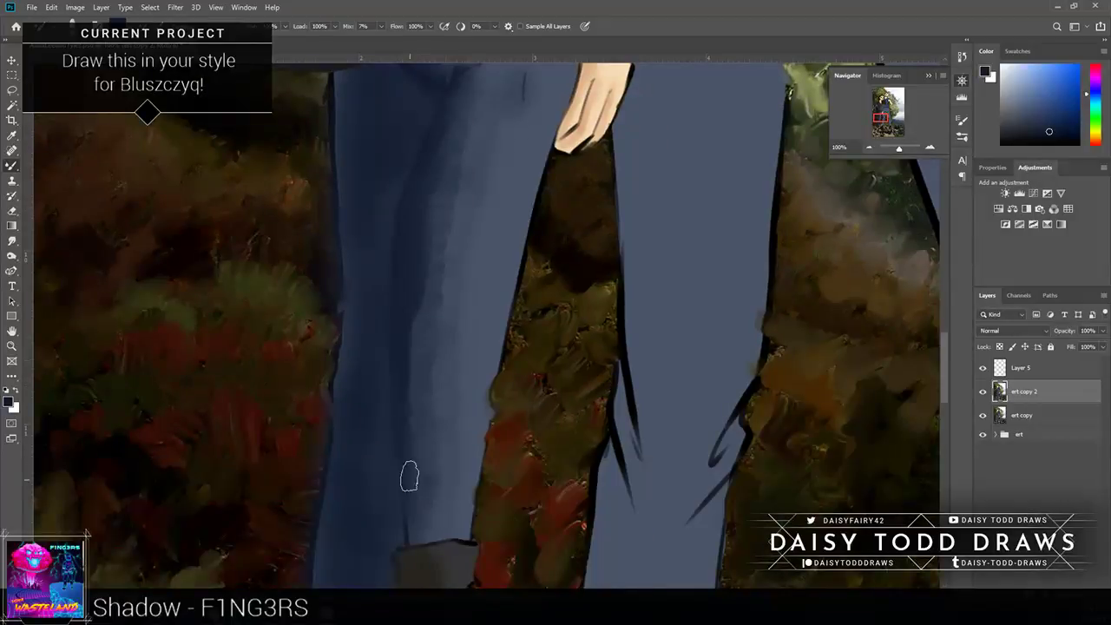
pyautogui.press('alt')
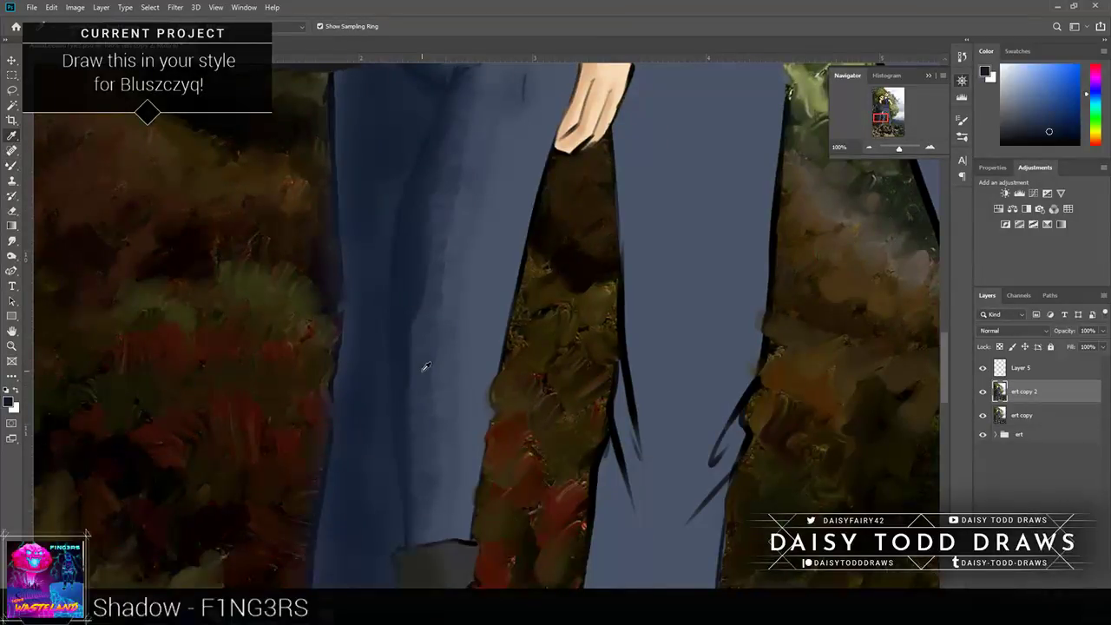
pyautogui.keyDown('alt'); pyautogui.click(425, 367); pyautogui.keyUp('alt')
pyautogui.moveTo(430, 204); pyautogui.dragTo(415, 358)
pyautogui.keyDown('alt'); pyautogui.click(405, 265); pyautogui.keyUp('alt')
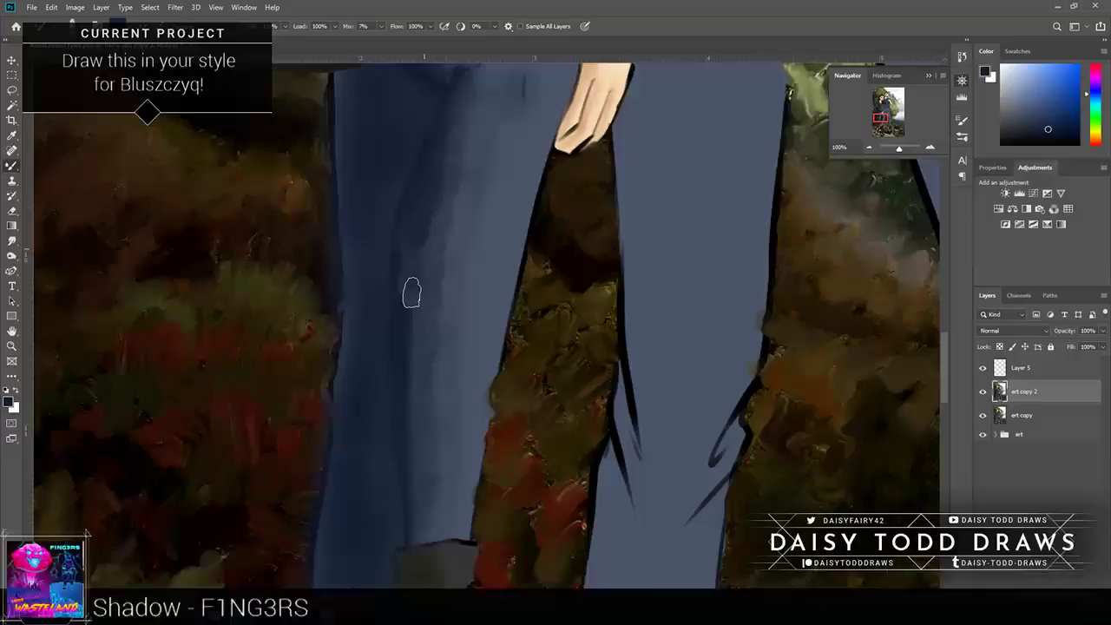
pyautogui.moveTo(411, 292); pyautogui.dragTo(423, 520)
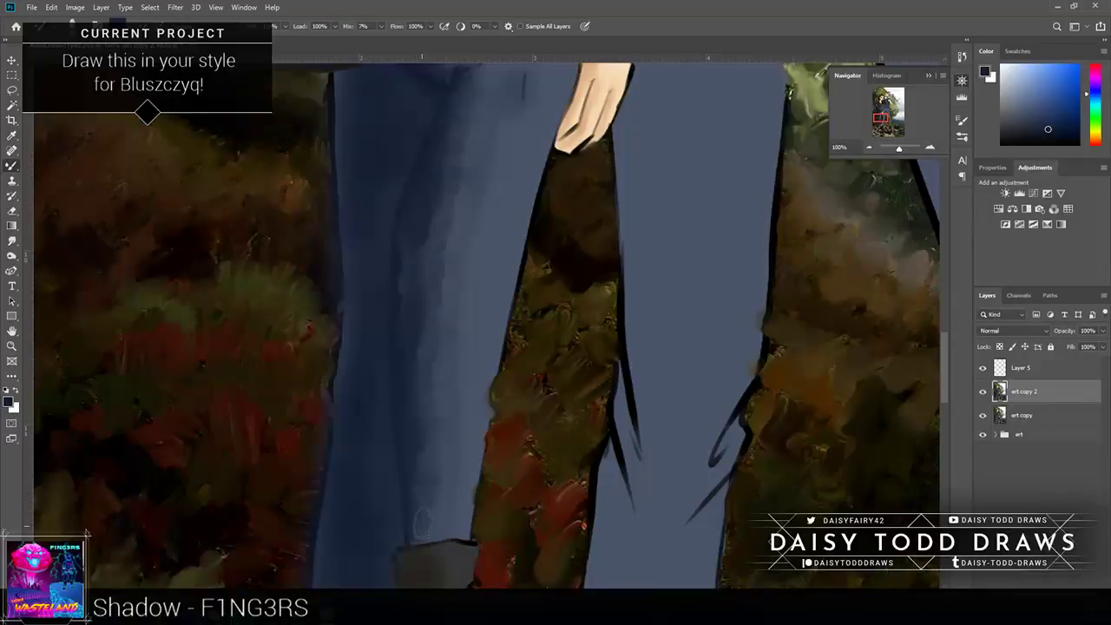
pyautogui.scroll(3, 486, 322)
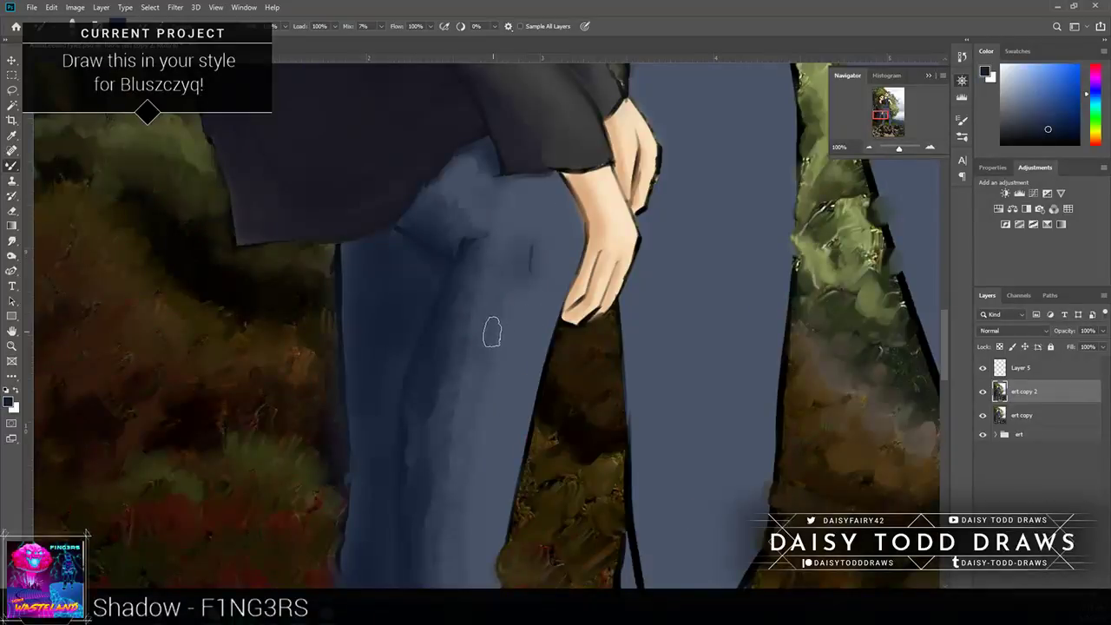
pyautogui.keyDown('alt'); pyautogui.click(488, 297); pyautogui.keyUp('alt')
pyautogui.press('alt')
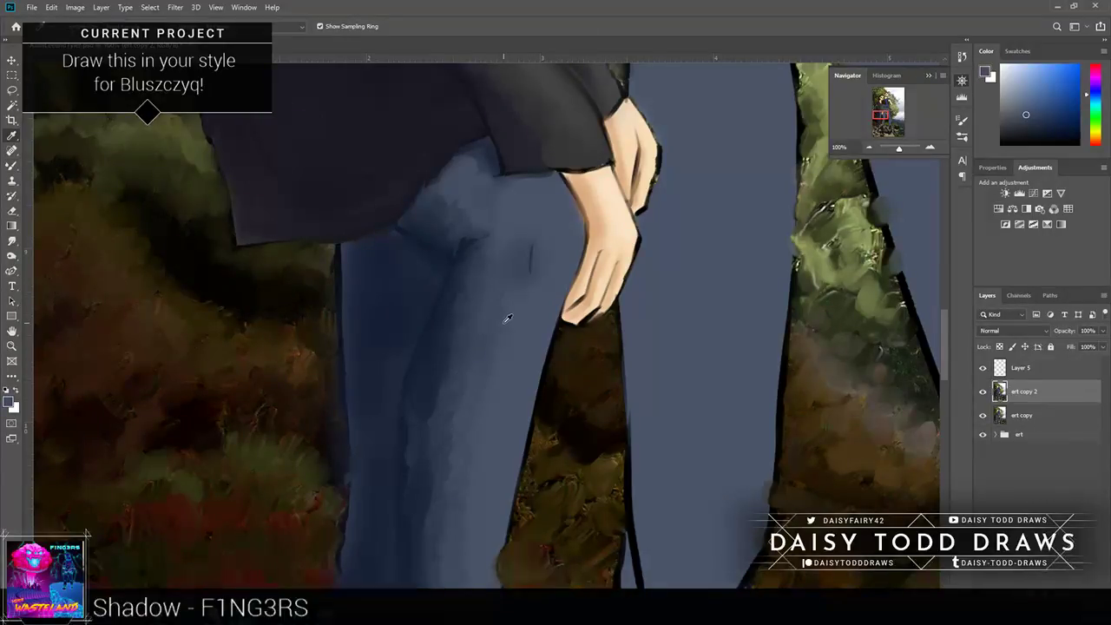
pyautogui.keyDown('alt'); pyautogui.click(508, 318); pyautogui.keyUp('alt')
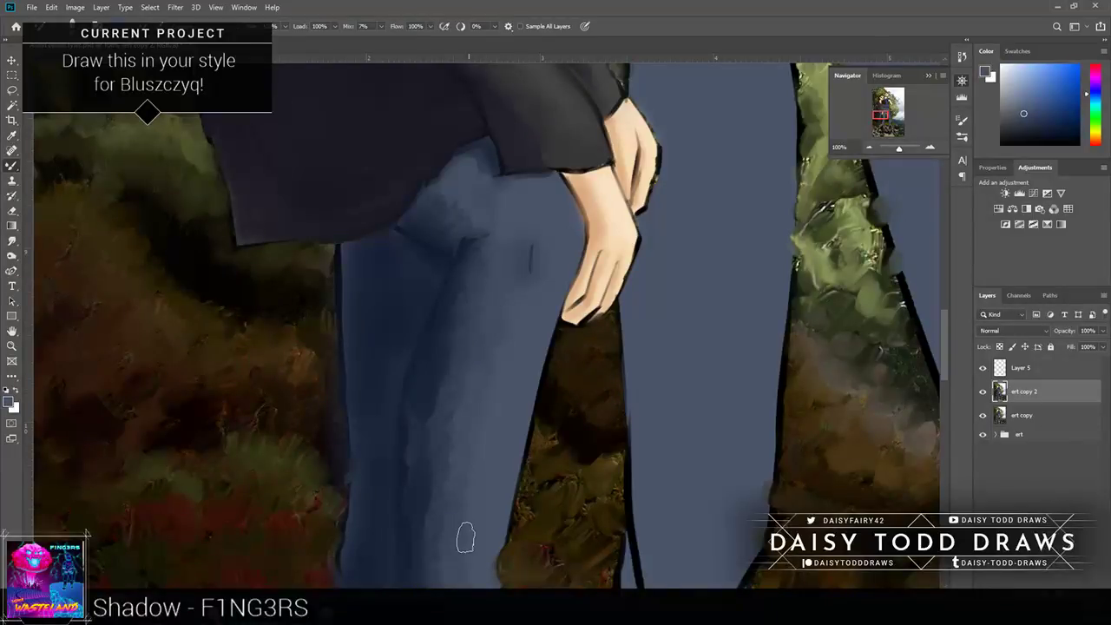
# Step: Undo a trial shadow near the hand, then paint blended dark shading down the trousers' left edge
pyautogui.moveTo(283, 306); pyautogui.dragTo(318, 383)
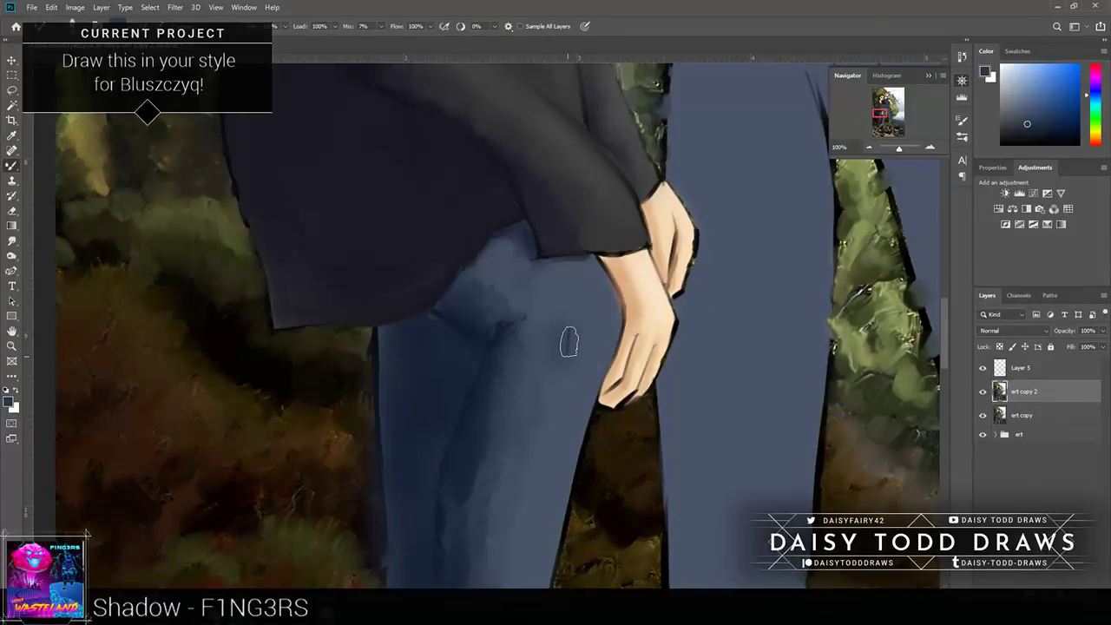
pyautogui.moveTo(568, 342)
pyautogui.mouseDown()
pyautogui.moveTo(565, 310)
pyautogui.moveTo(575, 337)
pyautogui.moveTo(575, 322)
pyautogui.moveTo(555, 365)
pyautogui.moveTo(570, 372)
pyautogui.moveTo(549, 362)
pyautogui.mouseUp()
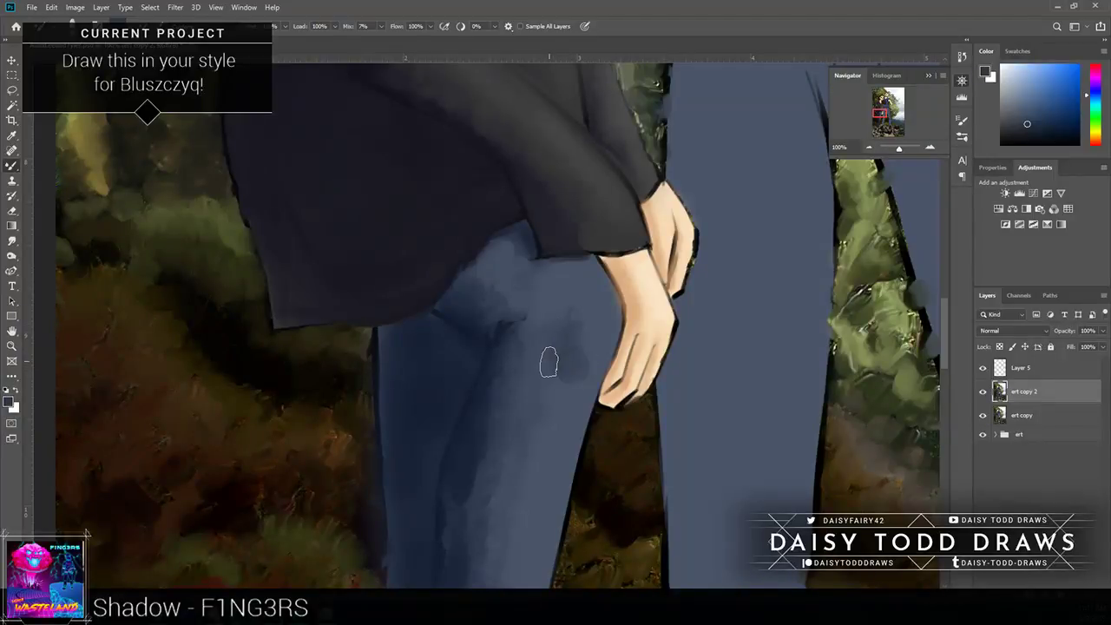
pyautogui.hotkey('ctrl', 'z')
pyautogui.scroll(-2, 549, 366)
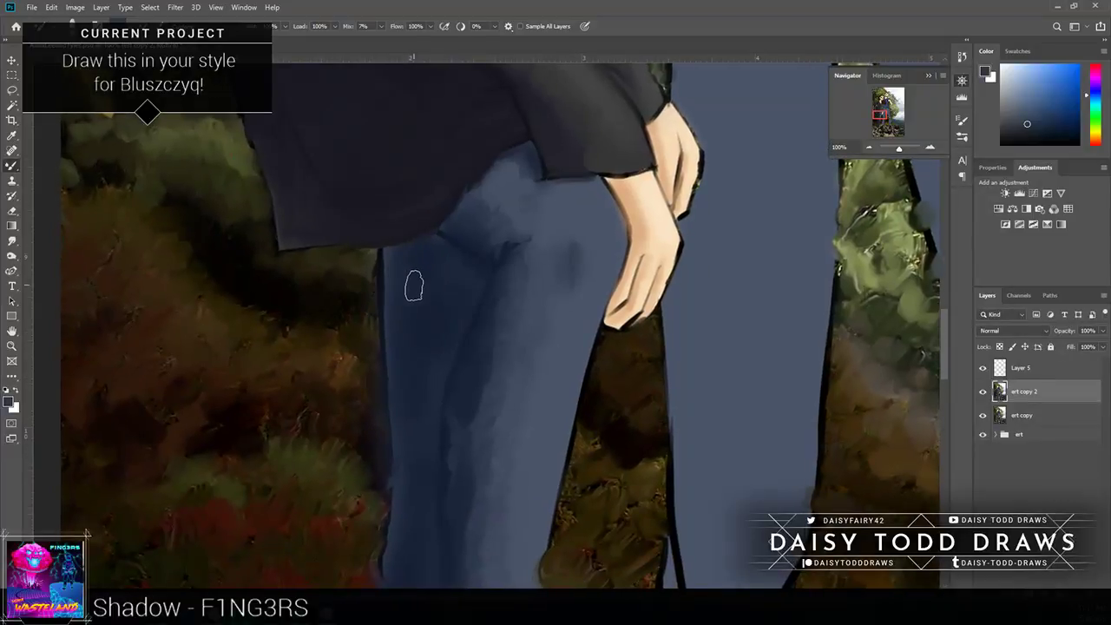
pyautogui.keyDown('alt'); pyautogui.click(479, 268); pyautogui.keyUp('alt')
pyautogui.moveTo(388, 250); pyautogui.dragTo(388, 355)
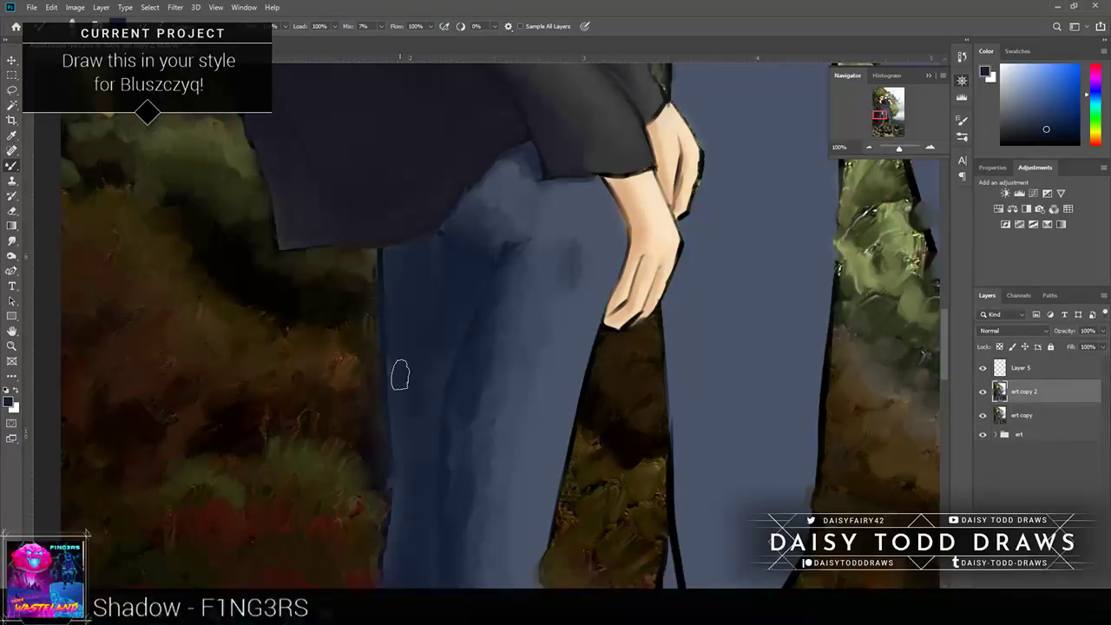
pyautogui.moveTo(422, 422); pyautogui.dragTo(408, 489)
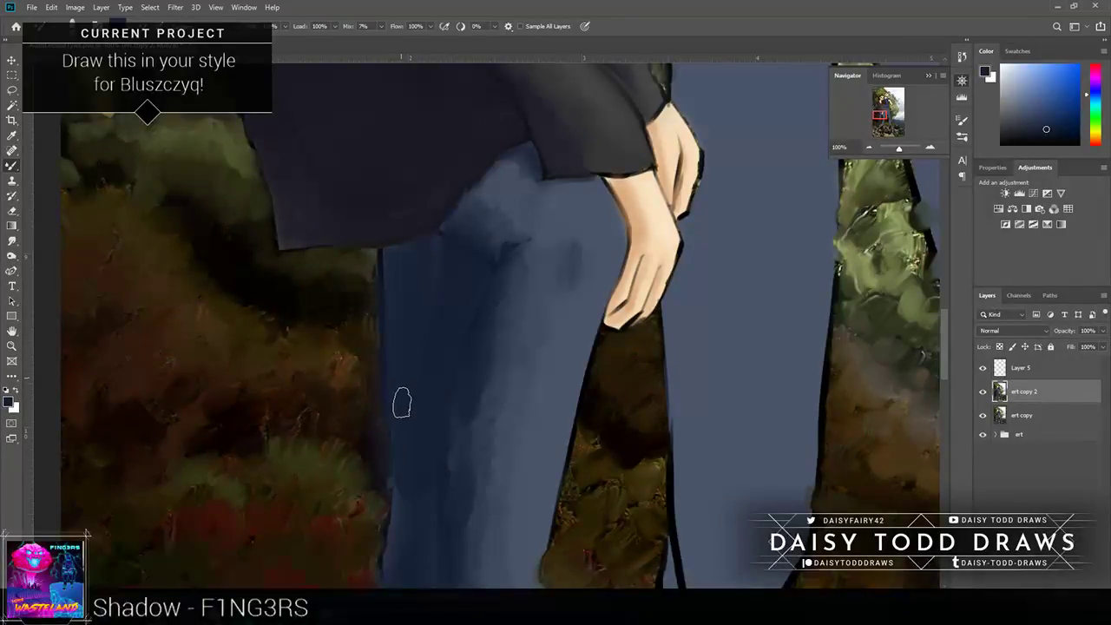
pyautogui.moveTo(401, 401); pyautogui.dragTo(382, 185)
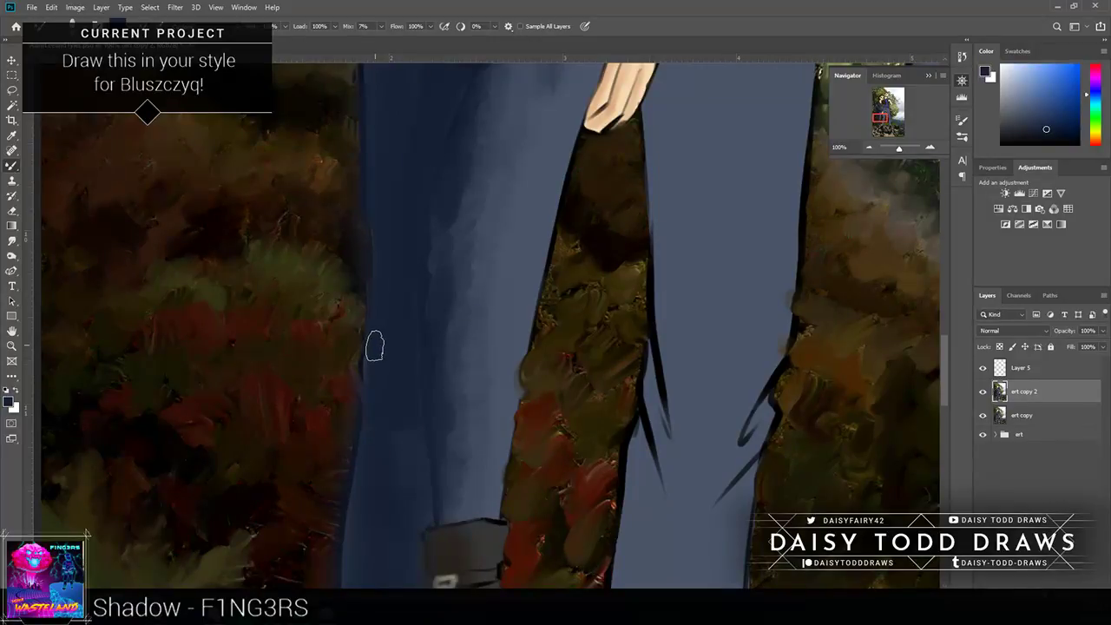
pyautogui.moveTo(350, 359); pyautogui.dragTo(367, 194)
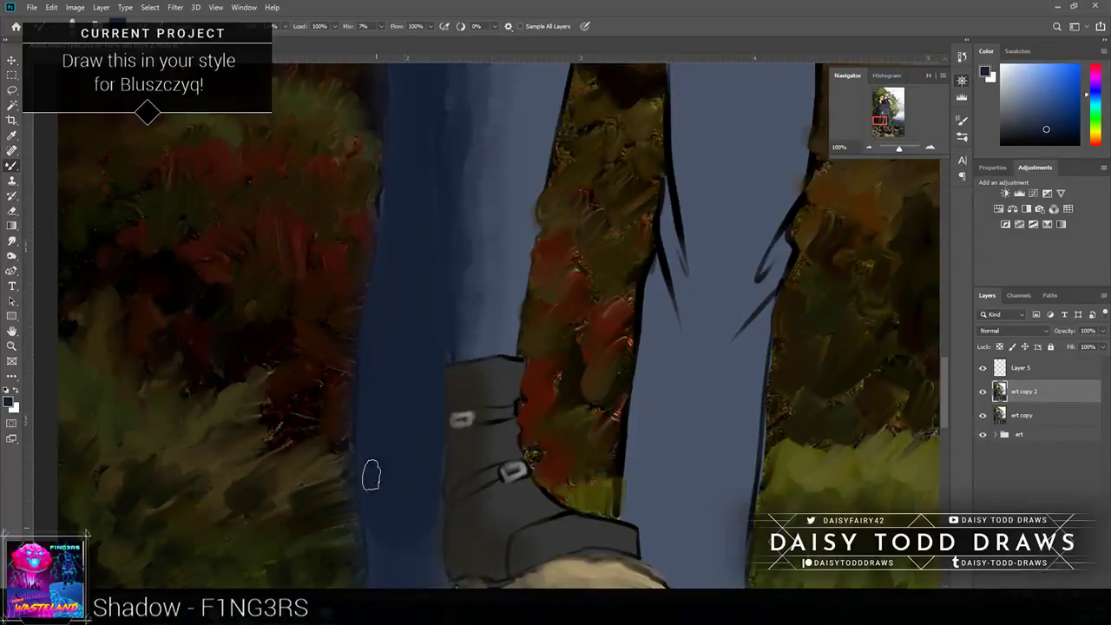
pyautogui.moveTo(334, 457)
pyautogui.mouseDown()
pyautogui.moveTo(346, 326)
pyautogui.moveTo(329, 235)
pyautogui.mouseUp()
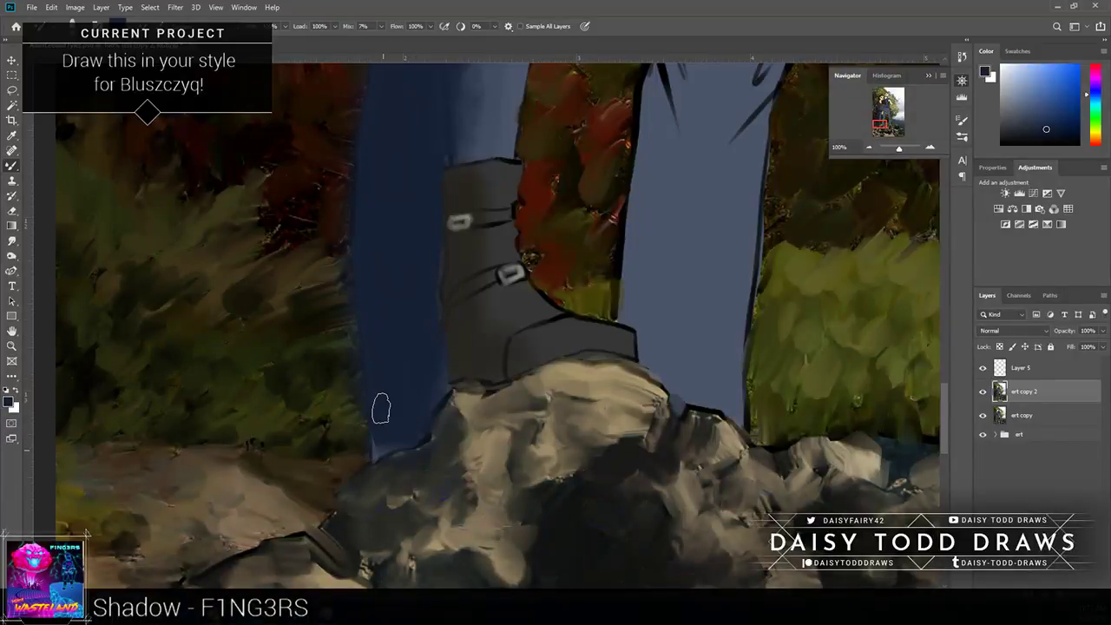
pyautogui.moveTo(319, 230); pyautogui.dragTo(326, 495)
pyautogui.moveTo(326, 260)
pyautogui.mouseDown()
pyautogui.moveTo(318, 489)
pyautogui.moveTo(328, 360)
pyautogui.mouseUp()
pyautogui.moveTo(304, 530); pyautogui.dragTo(298, 194)
pyautogui.moveTo(298, 460); pyautogui.dragTo(317, 234)
pyautogui.moveTo(319, 419); pyautogui.dragTo(326, 257)
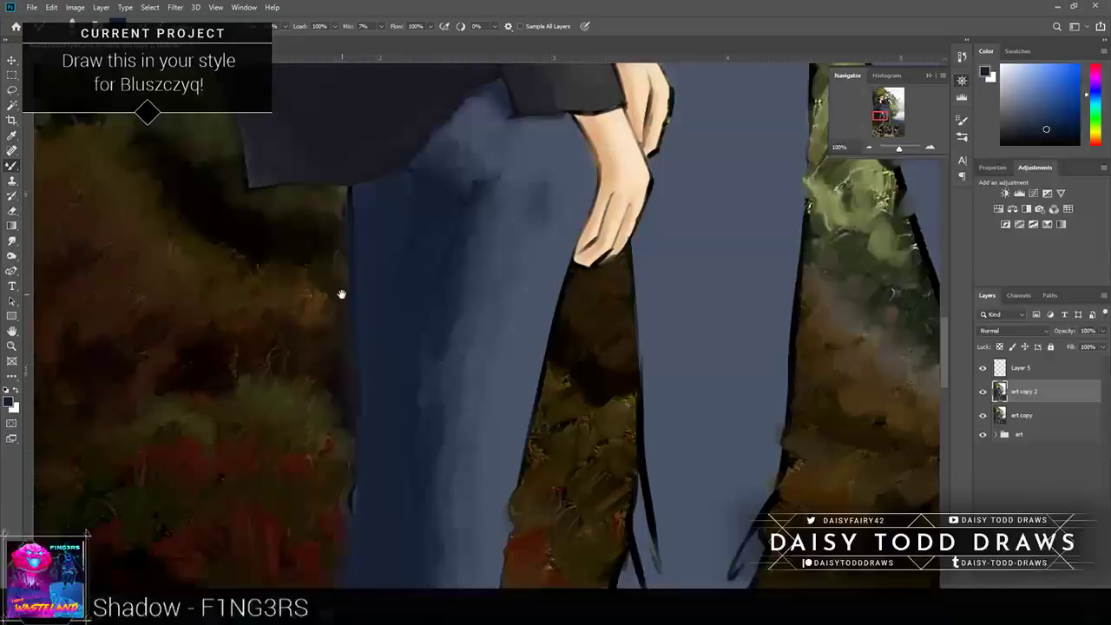
# Step: Sample the boot's dark grey and paint it over the upper boot buckle
pyautogui.scroll(-5, 341, 295)
pyautogui.scroll(-1, 342, 335)
pyautogui.scroll(-3, 352, 266)
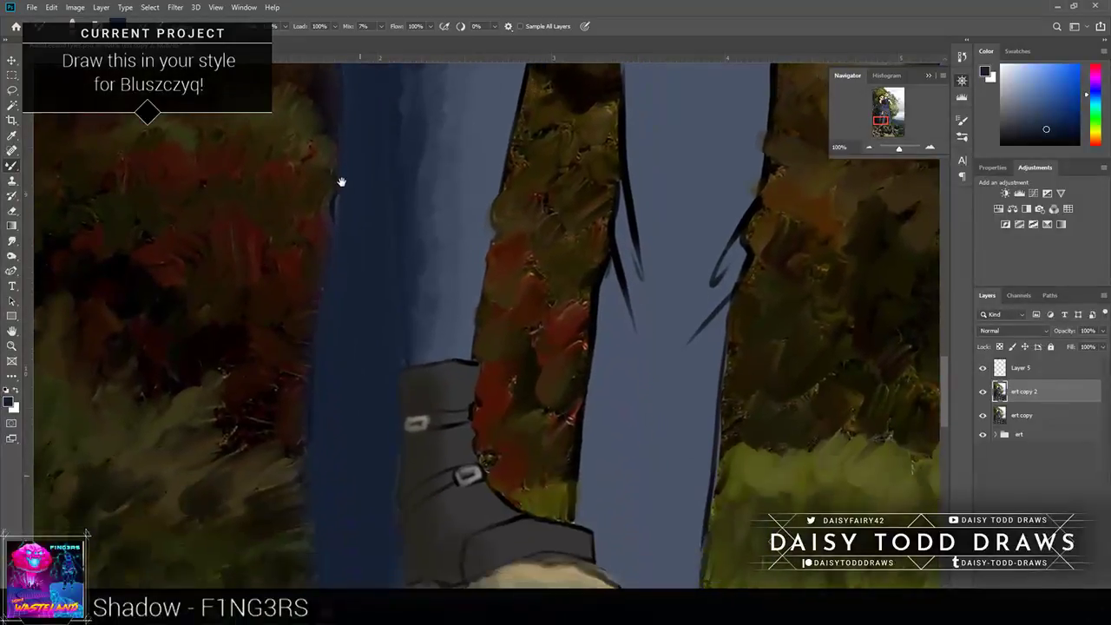
pyautogui.scroll(5, 315, 298)
pyautogui.scroll(4, 342, 401)
pyautogui.scroll(4, 293, 471)
pyautogui.scroll(3, 292, 471)
pyautogui.moveTo(337, 491); pyautogui.dragTo(342, 496)
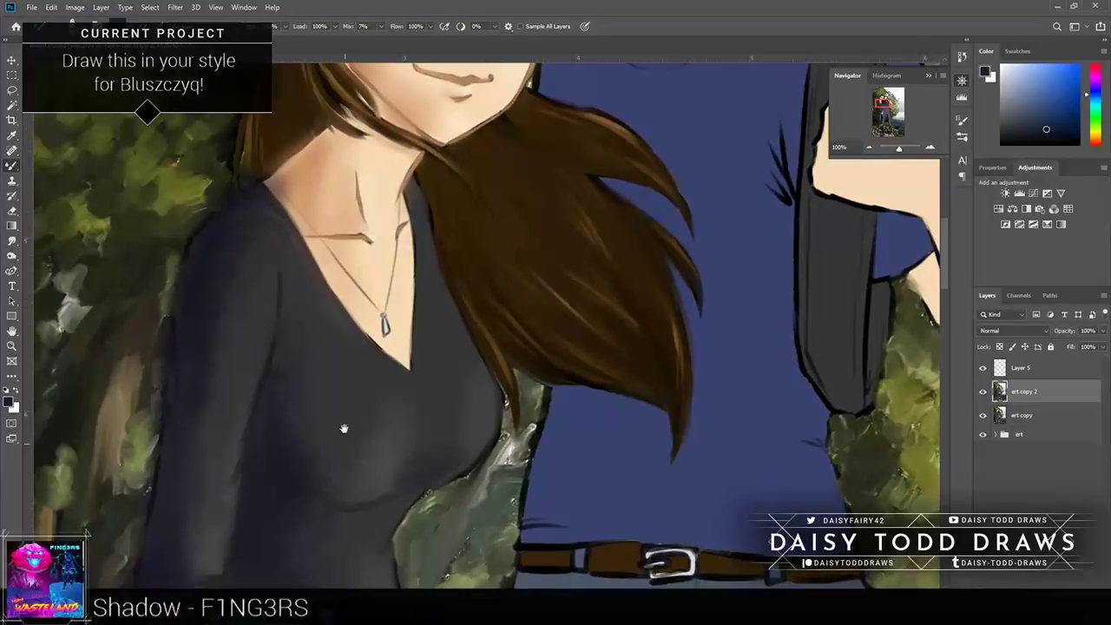
pyautogui.scroll(-3, 344, 428)
pyautogui.scroll(-2, 260, 275)
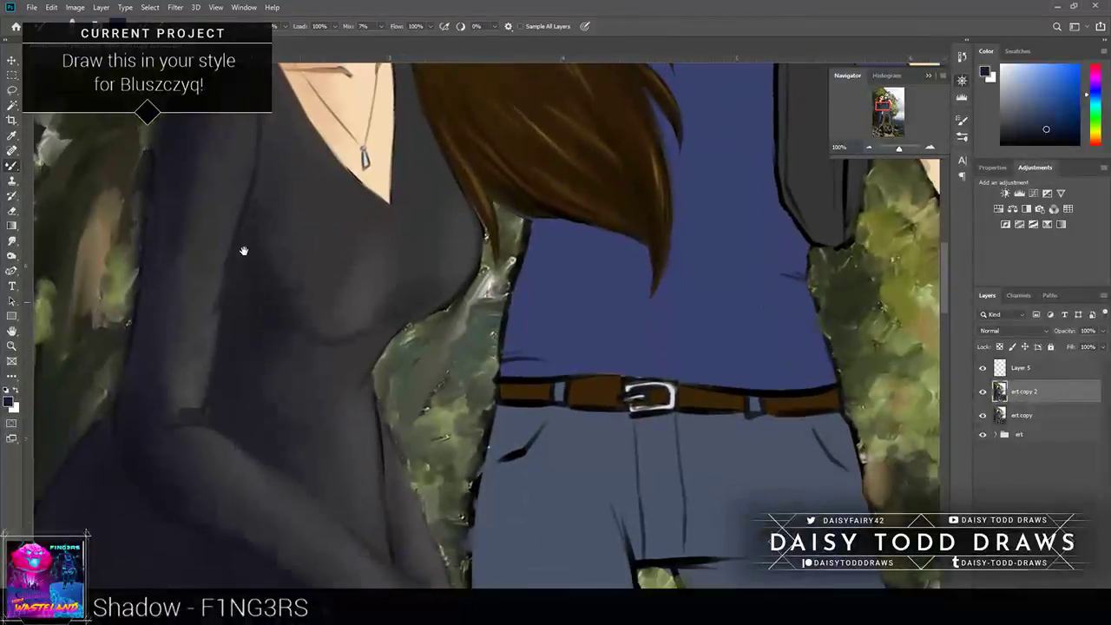
pyautogui.scroll(-5, 244, 251)
pyautogui.scroll(-5, 234, 293)
pyautogui.scroll(-5, 257, 223)
pyautogui.scroll(-5, 248, 243)
pyautogui.moveTo(262, 198)
pyautogui.mouseDown()
pyautogui.moveTo(260, 290)
pyautogui.moveTo(330, 367)
pyautogui.mouseUp()
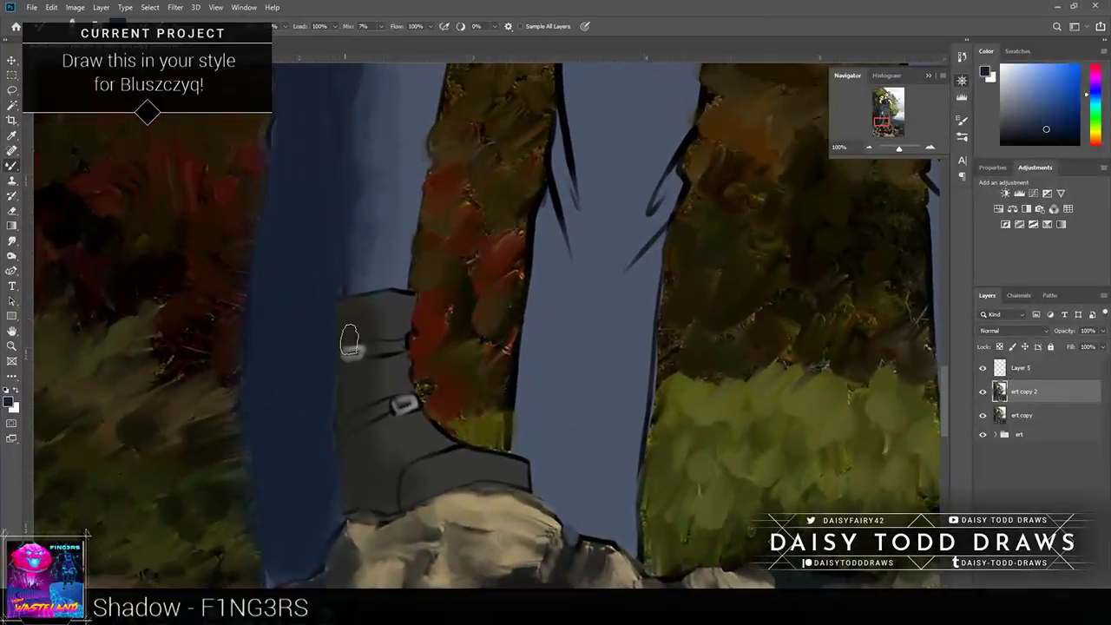
pyautogui.press('i')
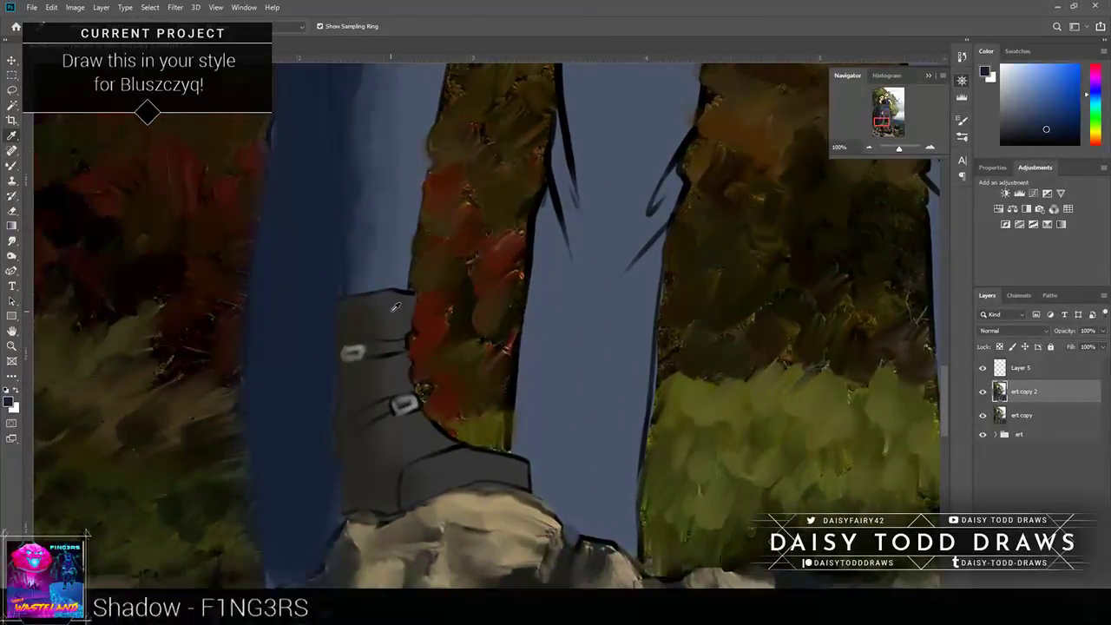
pyautogui.click(395, 307)
pyautogui.press('b')
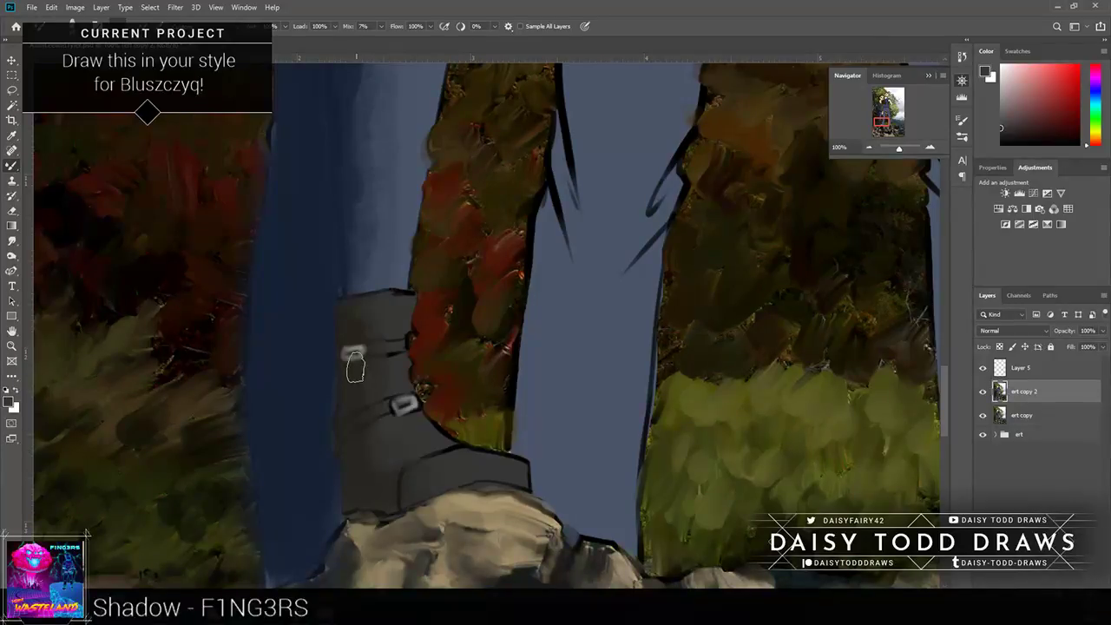
pyautogui.keyDown('alt'); pyautogui.click(351, 321); pyautogui.keyUp('alt')
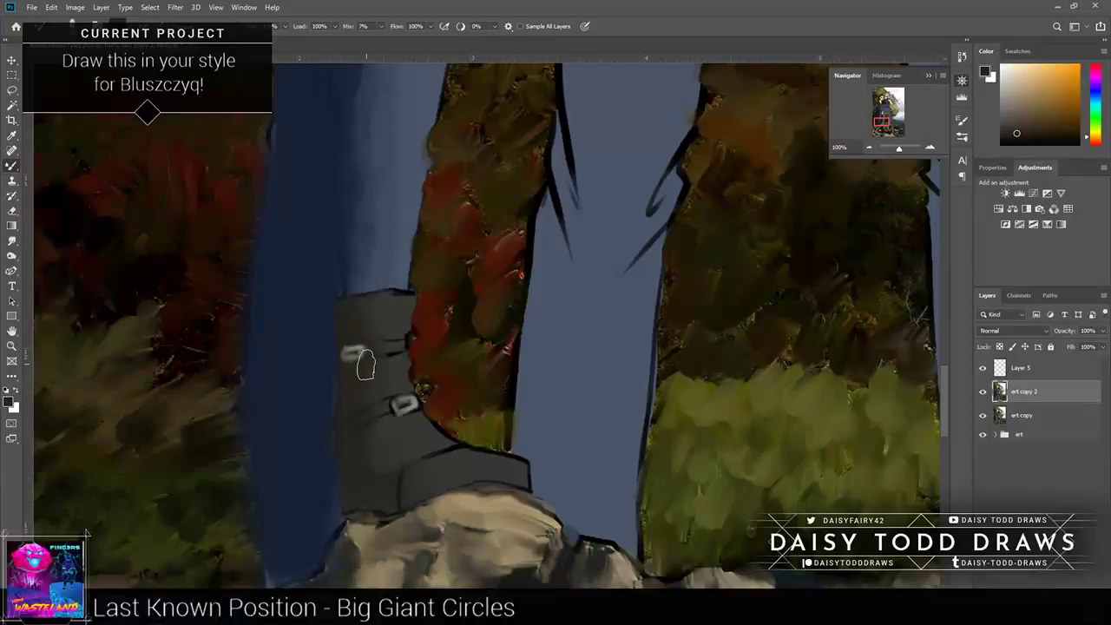
pyautogui.moveTo(358, 325); pyautogui.dragTo(364, 383)
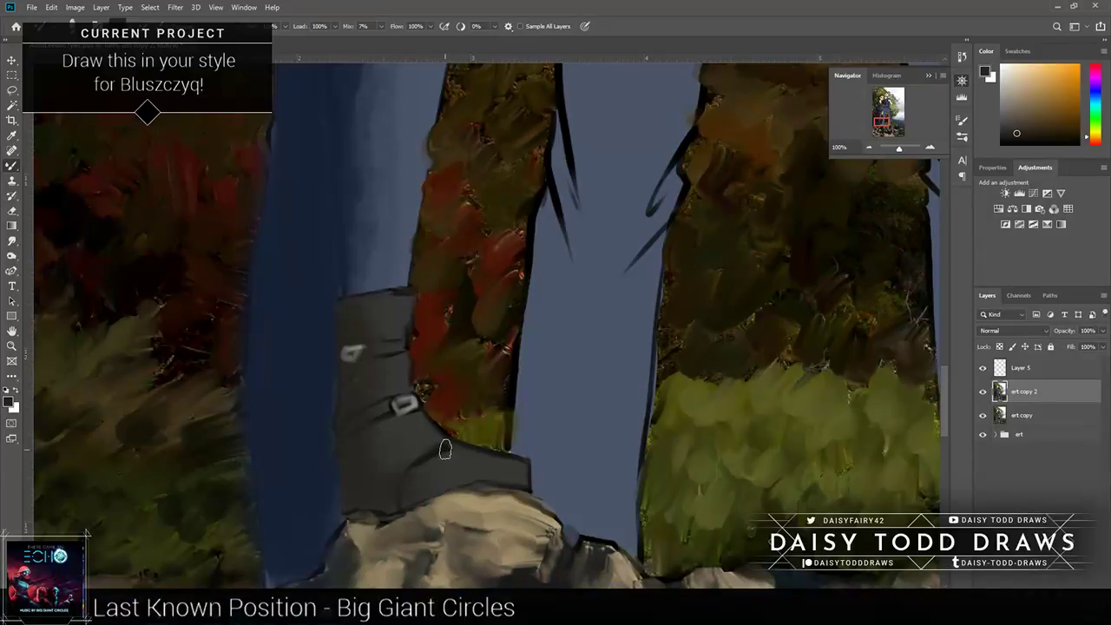
pyautogui.moveTo(270, 350); pyautogui.dragTo(303, 459)
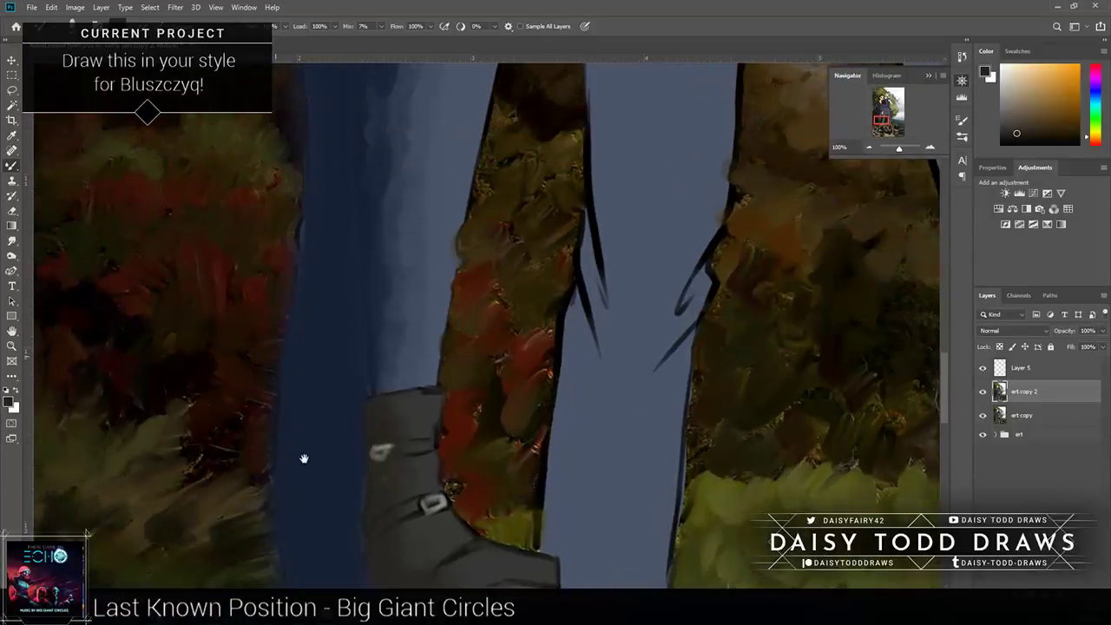
# Step: Sample the woman's forehead skin tone as paint colour and zoom out to 12.5% to fit the canvas
pyautogui.moveTo(309, 310)
pyautogui.mouseDown()
pyautogui.moveTo(317, 539)
pyautogui.moveTo(313, 468)
pyautogui.moveTo(342, 376)
pyautogui.moveTo(285, 351)
pyautogui.mouseUp()
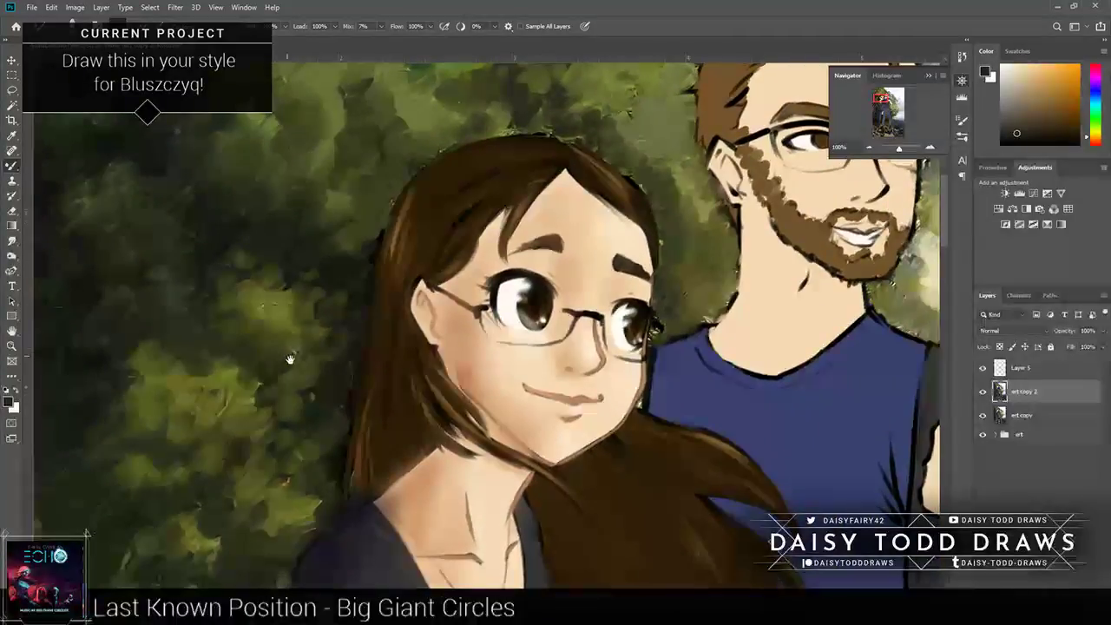
pyautogui.moveTo(289, 359); pyautogui.dragTo(289, 449)
pyautogui.keyDown('alt'); pyautogui.click(595, 310); pyautogui.keyUp('alt')
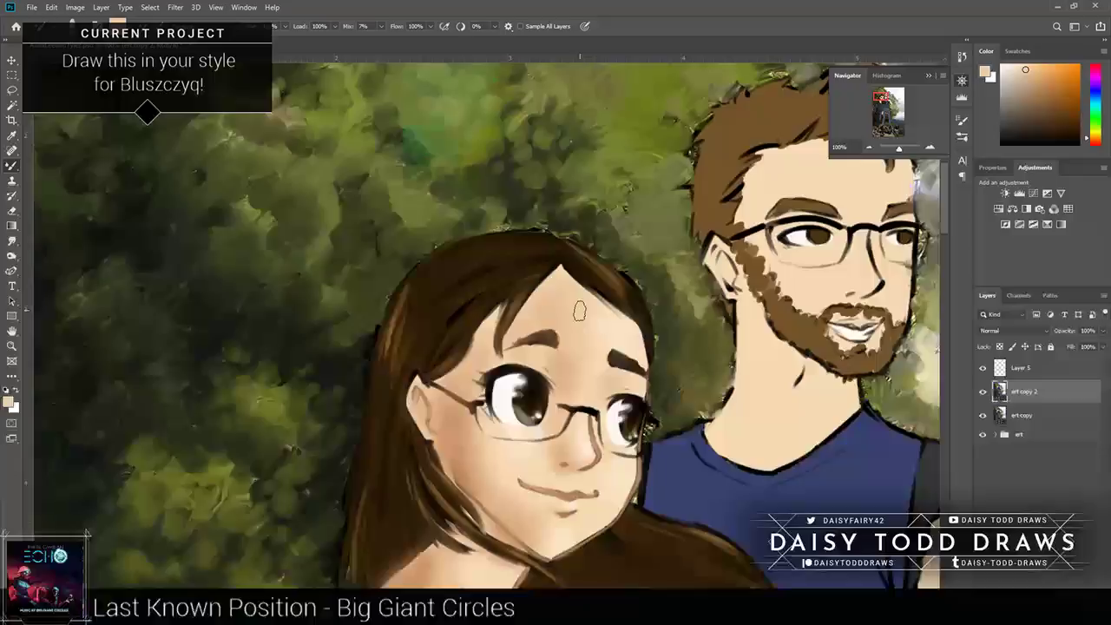
pyautogui.hotkey('ctrl', '-')
pyautogui.hotkey('ctrl', '-')
pyautogui.hotkey('ctrl', '-')
pyautogui.hotkey('ctrl', '-')
pyautogui.hotkey('ctrl', '-')
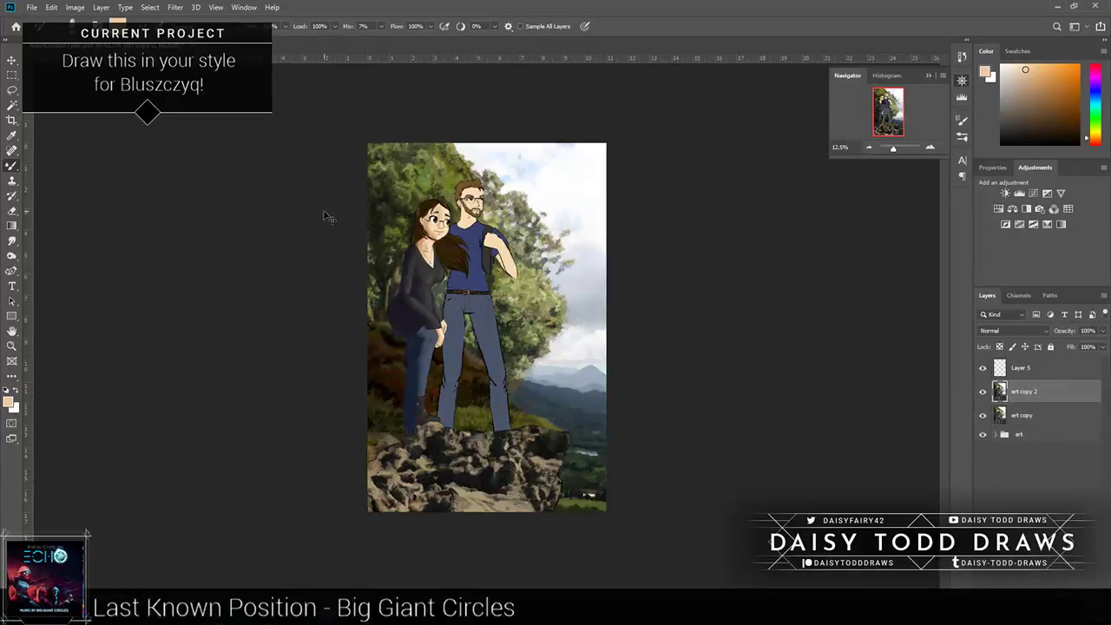
# Step: Zoom to 25% and toggle art copy 2's visibility to compare, leaving it hidden
pyautogui.click(929, 147)
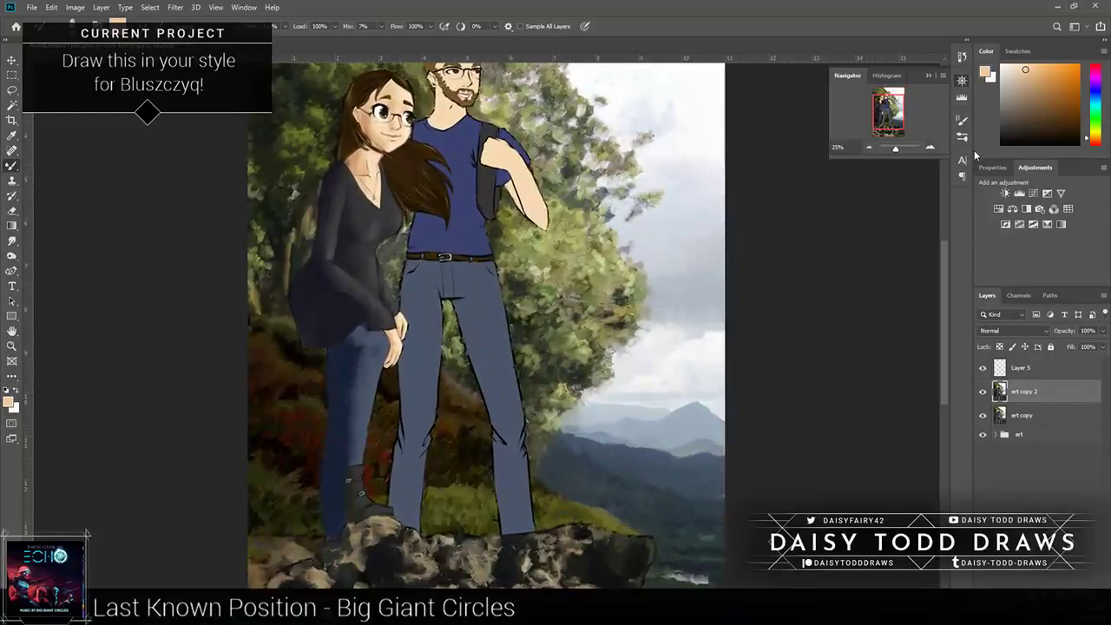
pyautogui.click(983, 391)
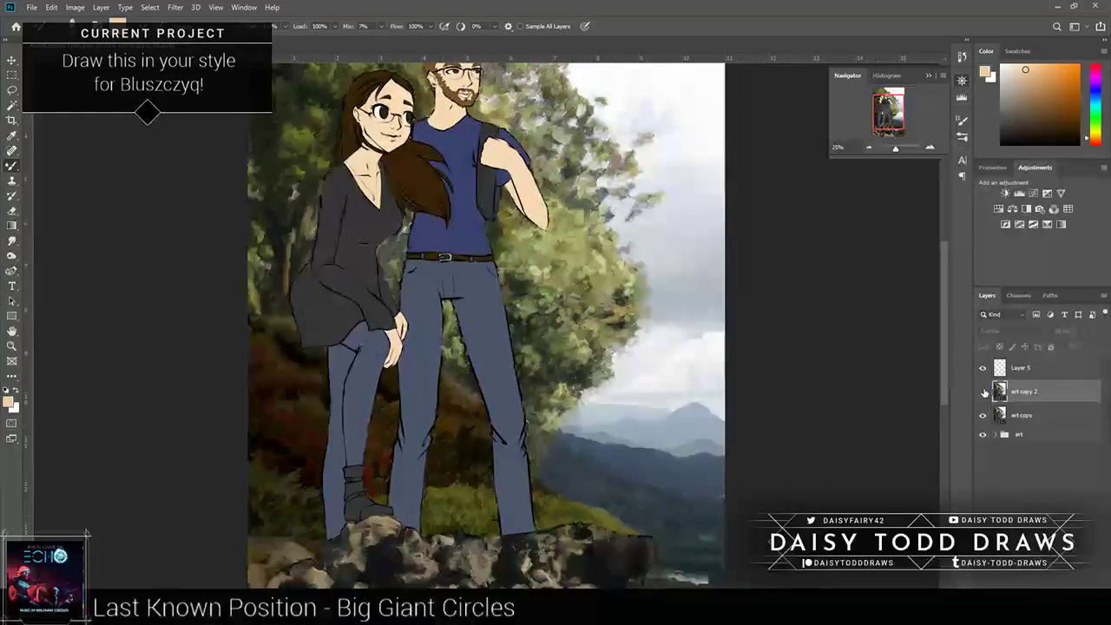
pyautogui.click(983, 391)
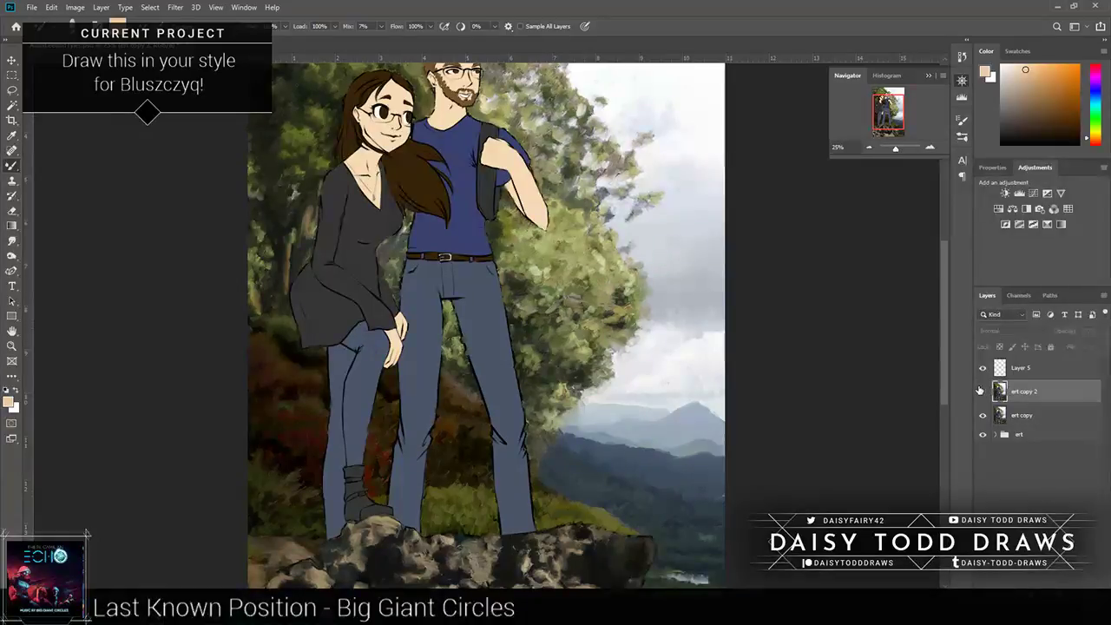
pyautogui.click(982, 391)
pyautogui.click(982, 391)
pyautogui.click(982, 392)
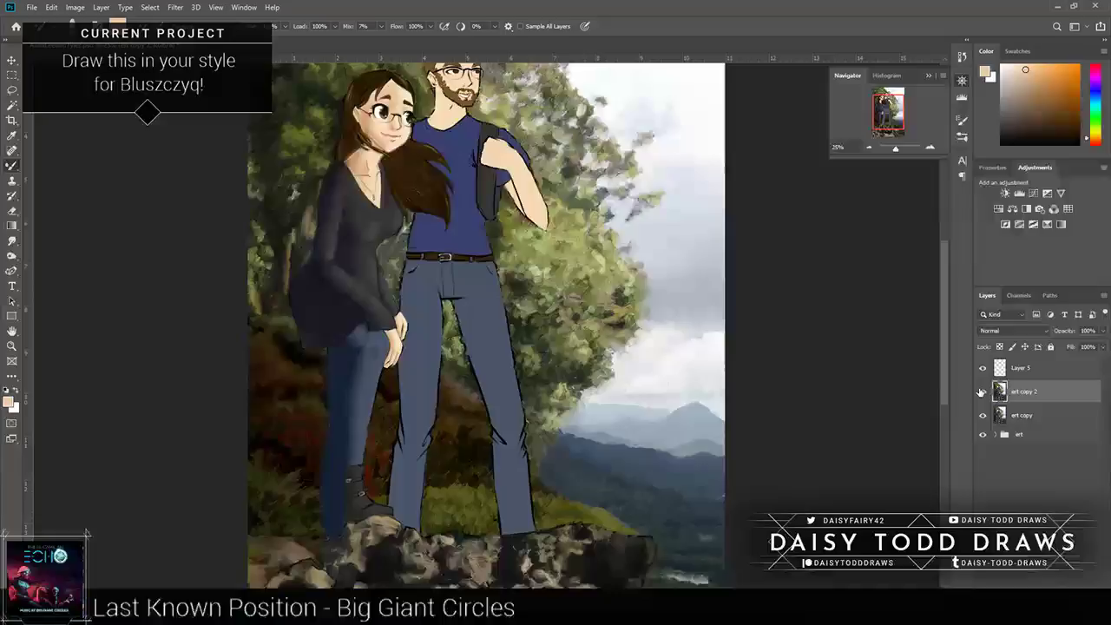
pyautogui.click(982, 391)
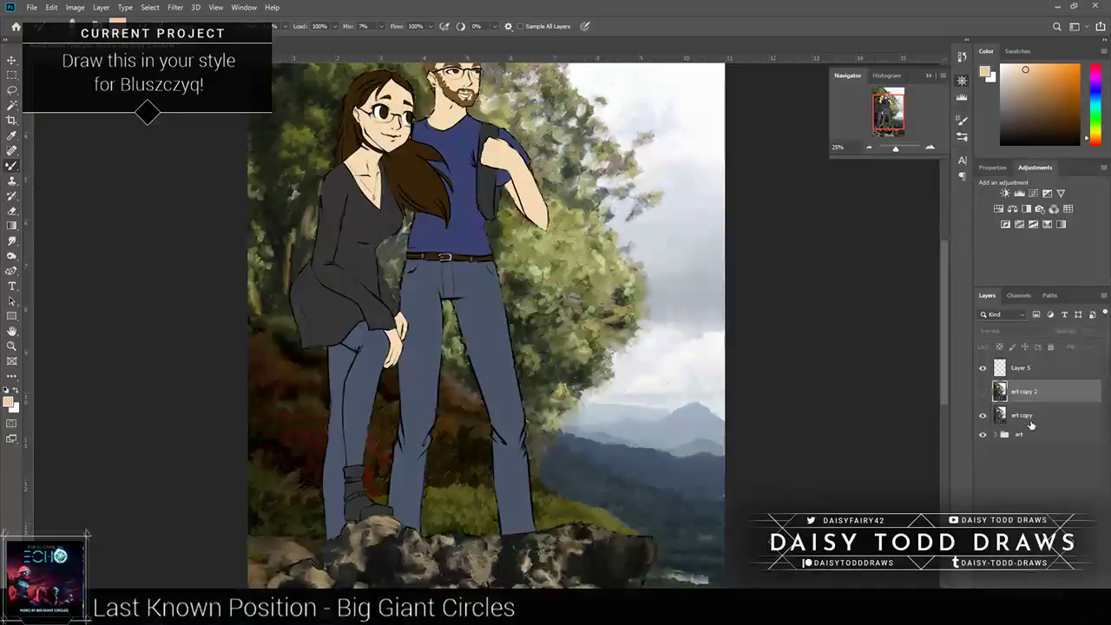
# Step: Move art copy 2 below art copy and rename it 'no'
pyautogui.moveTo(1030, 424); pyautogui.dragTo(1021, 423)
pyautogui.doubleClick(1015, 416)
pyautogui.press('BackSpace')
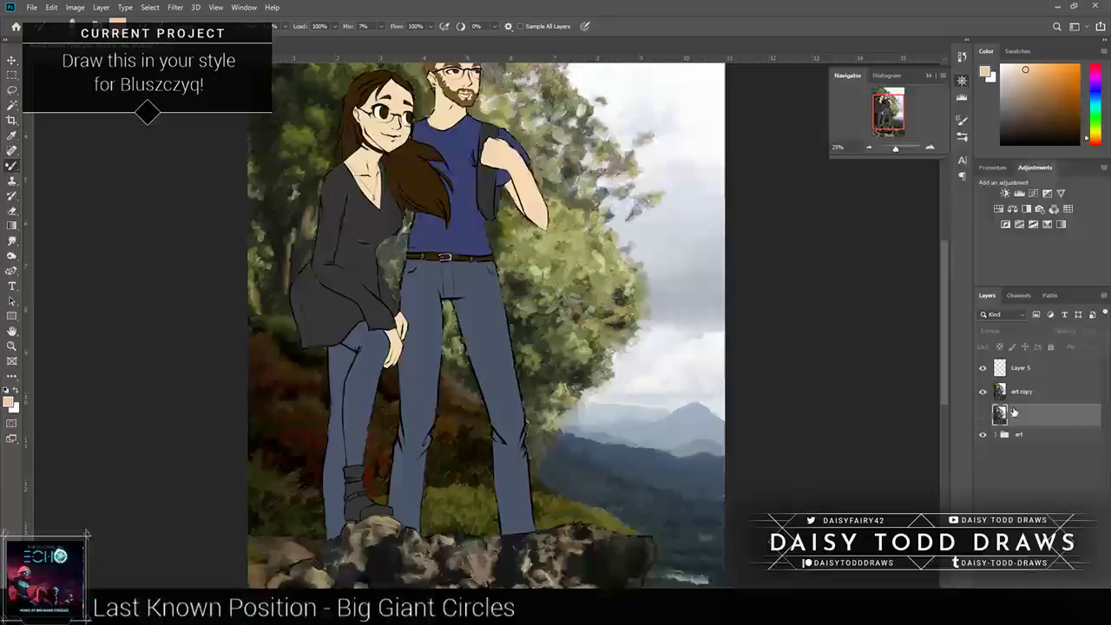
pyautogui.write('no')
pyautogui.click(1016, 391)
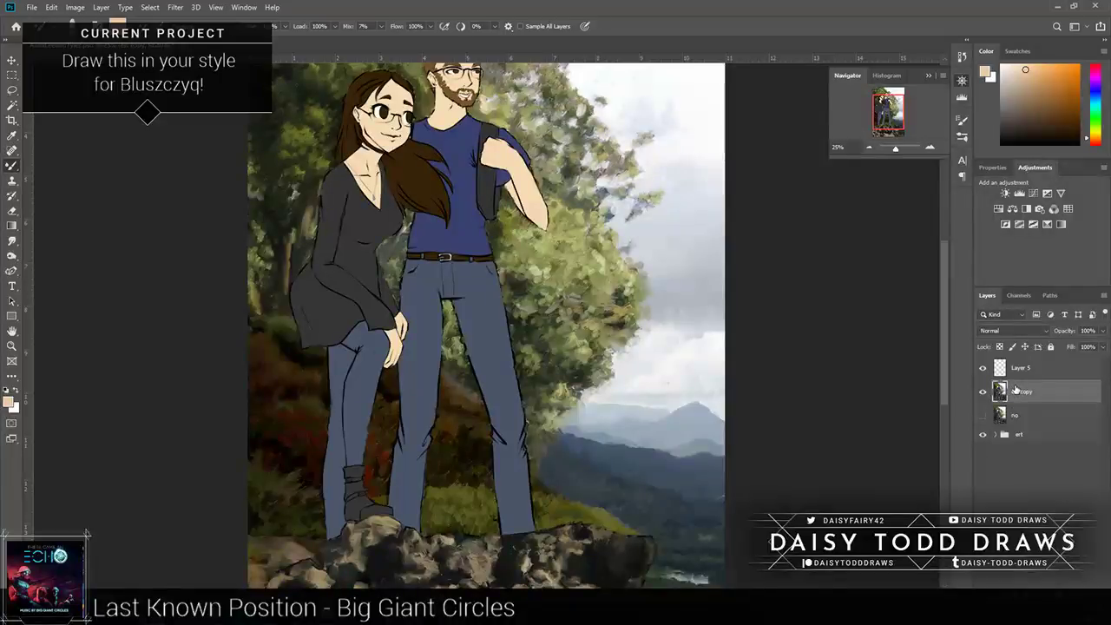
# Step: Expand the art group and Ctrl-click the small rock cliff mask to load its selection
pyautogui.click(996, 434)
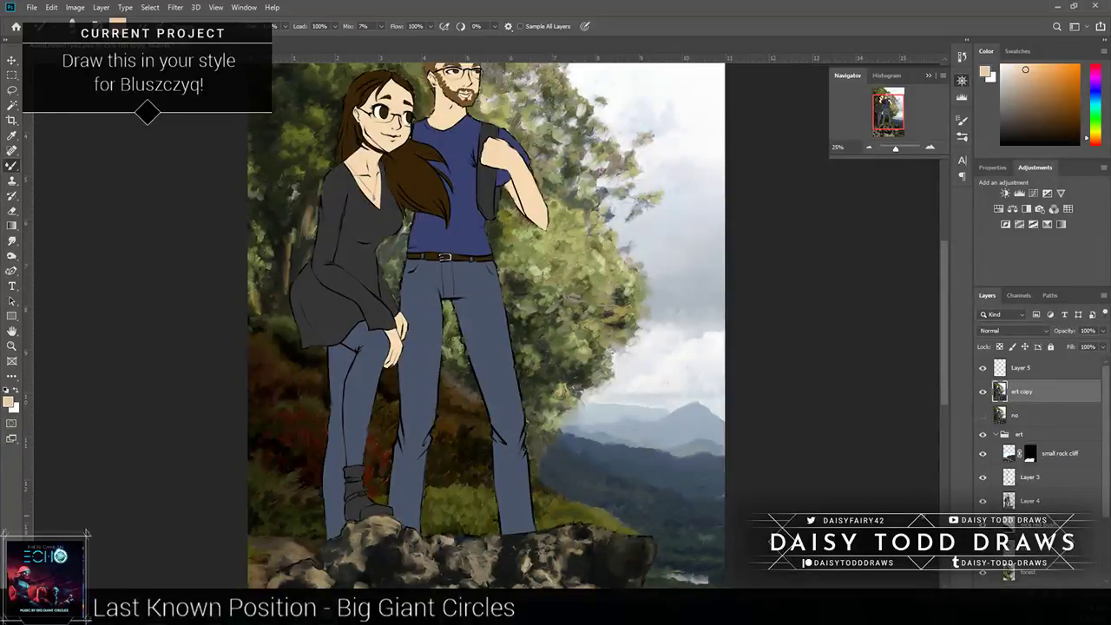
pyautogui.keyDown('ctrl'); pyautogui.click(1025, 476); pyautogui.keyUp('ctrl')
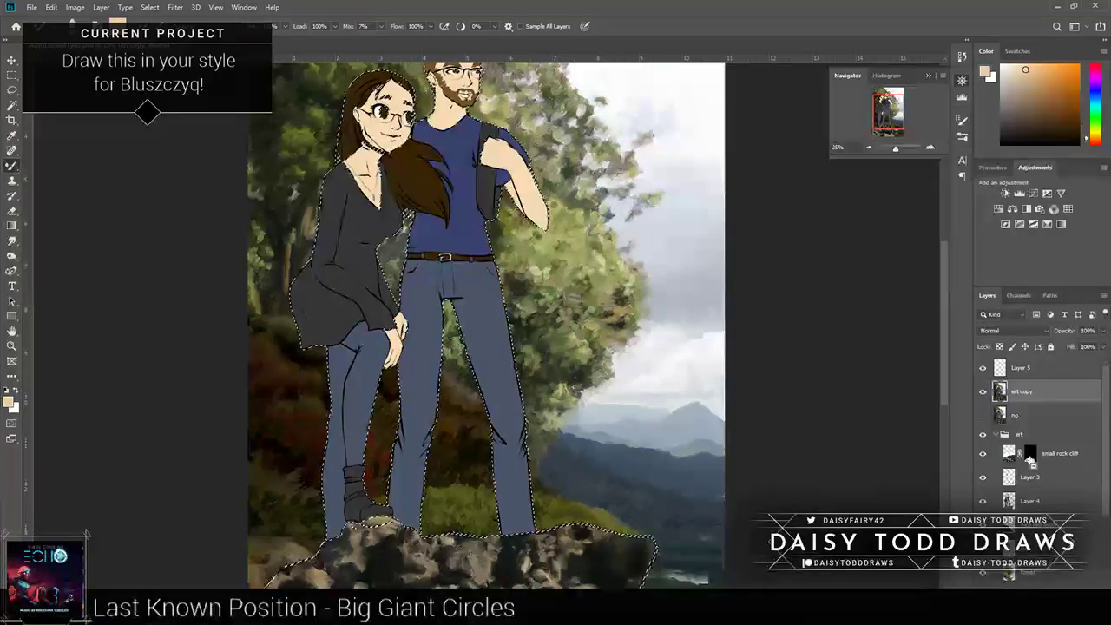
pyautogui.hotkey('ctrl', 'd')
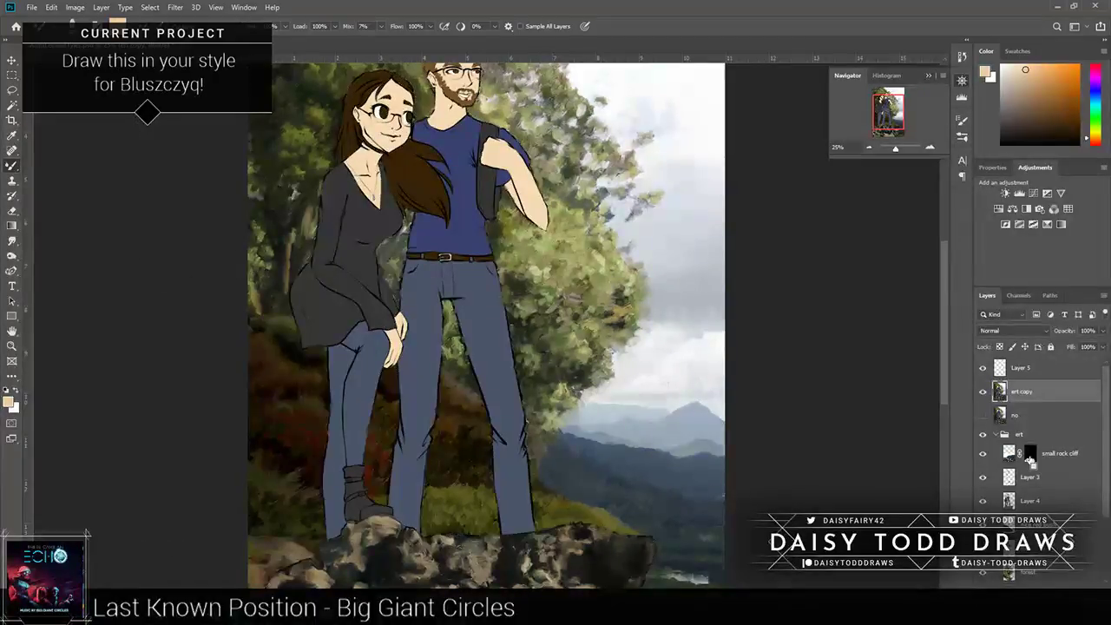
pyautogui.keyDown('ctrl'); pyautogui.click(1008, 478); pyautogui.keyUp('ctrl')
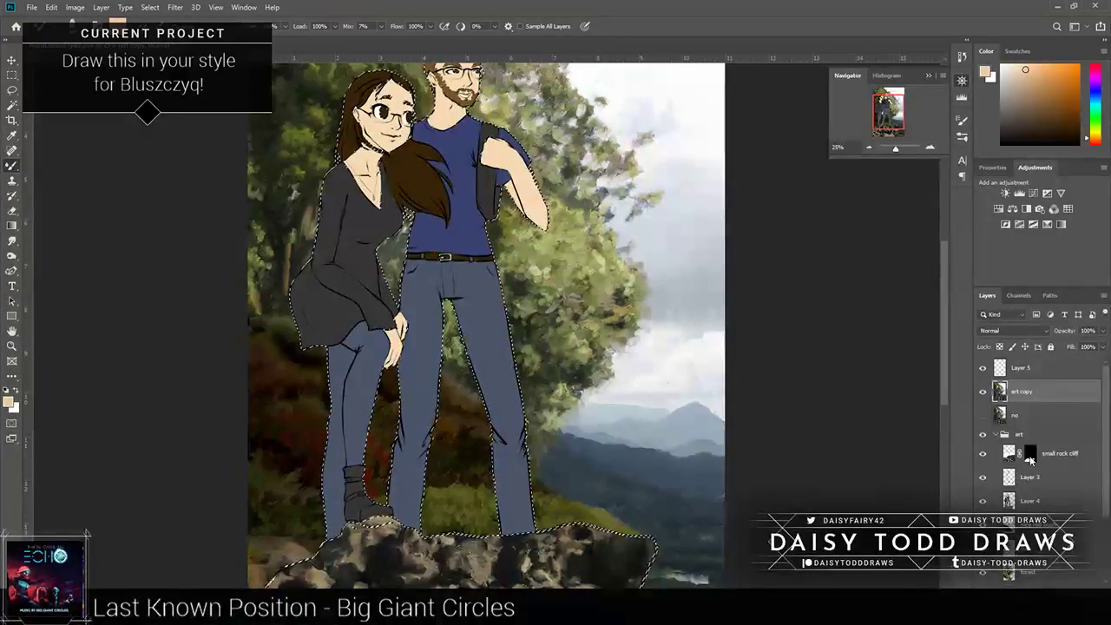
pyautogui.moveTo(778, 517)
pyautogui.mouseDown()
pyautogui.moveTo(795, 419)
pyautogui.moveTo(761, 377)
pyautogui.mouseUp()
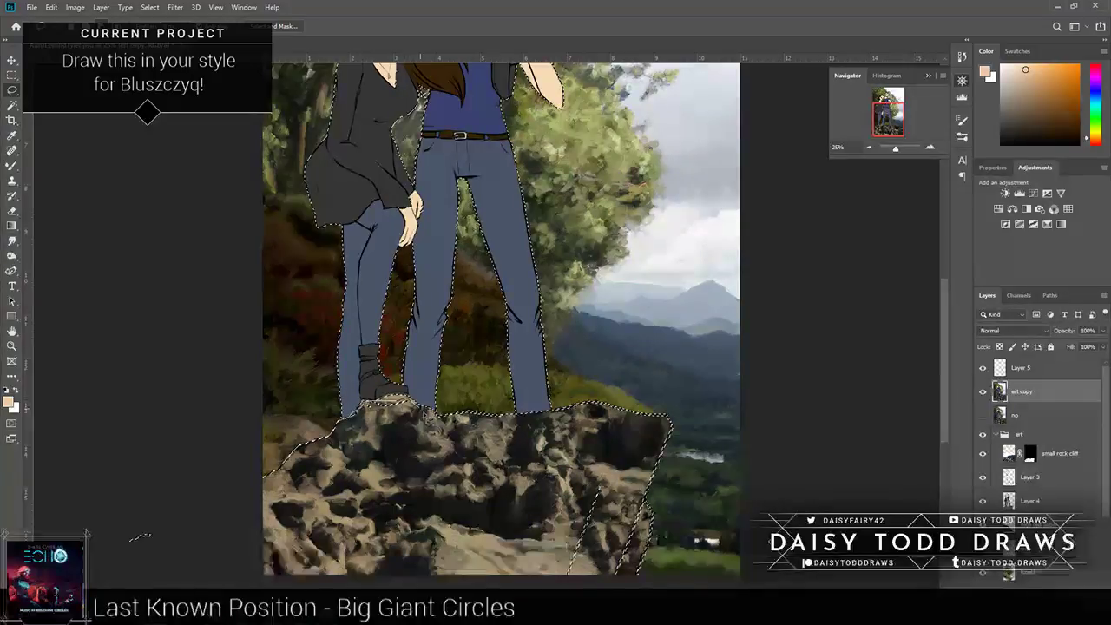
# Step: Lasso and delete stray pixels on the rock's right and bottom edges, then outline the remaining cliff edges
pyautogui.moveTo(422, 415); pyautogui.dragTo(223, 488)
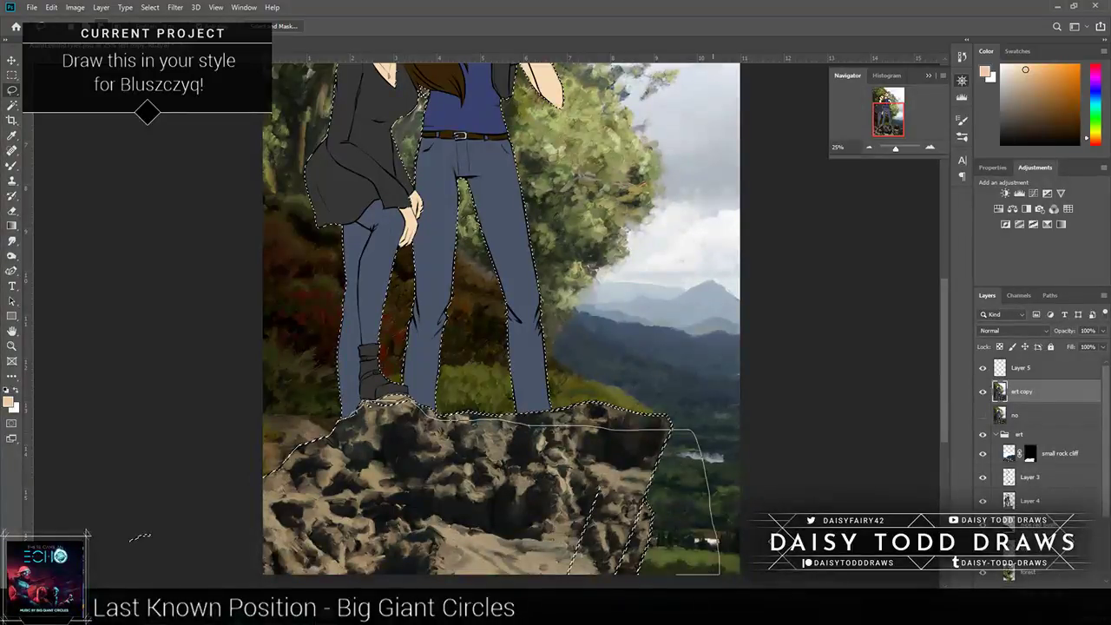
pyautogui.press('Delete')
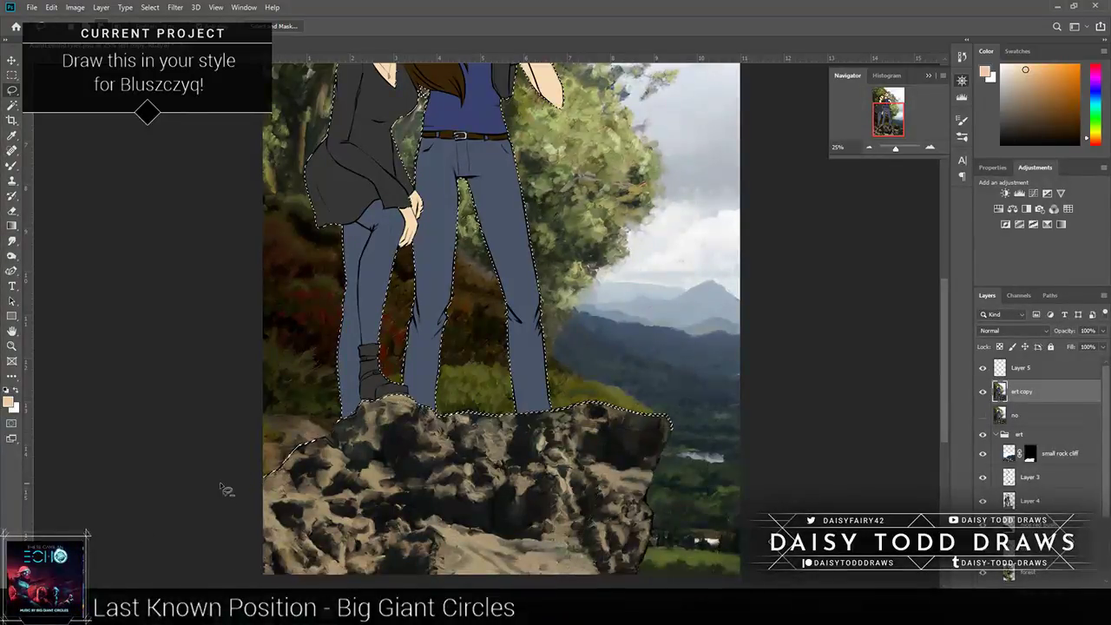
pyautogui.moveTo(226, 490); pyautogui.dragTo(91, 555)
pyautogui.press('Delete')
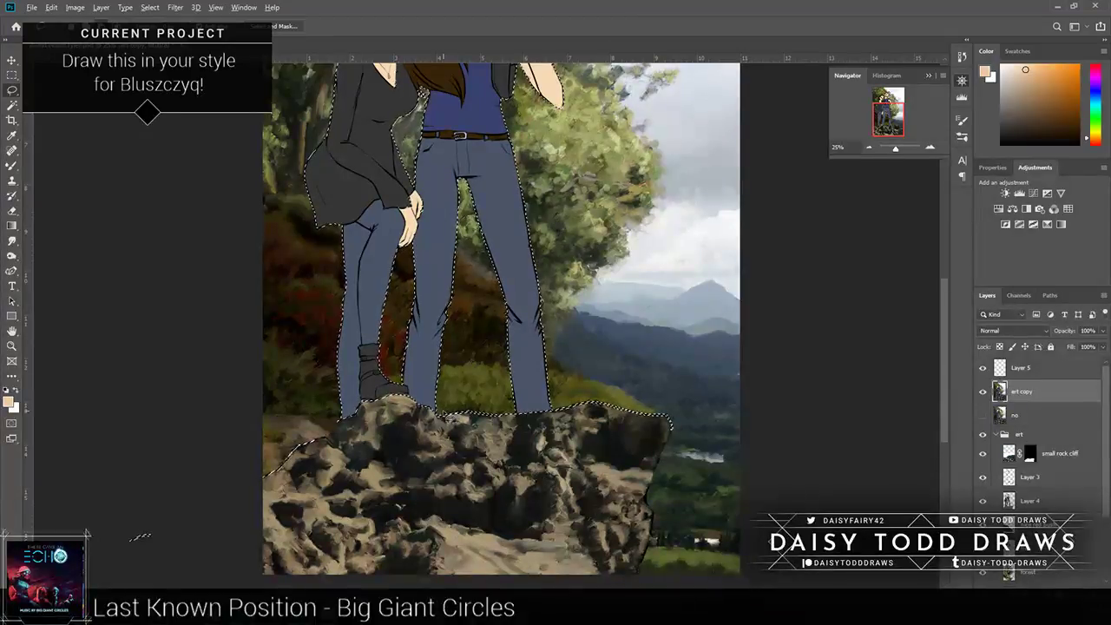
pyautogui.moveTo(494, 428)
pyautogui.mouseDown()
pyautogui.moveTo(520, 420)
pyautogui.moveTo(512, 404)
pyautogui.moveTo(448, 404)
pyautogui.mouseUp()
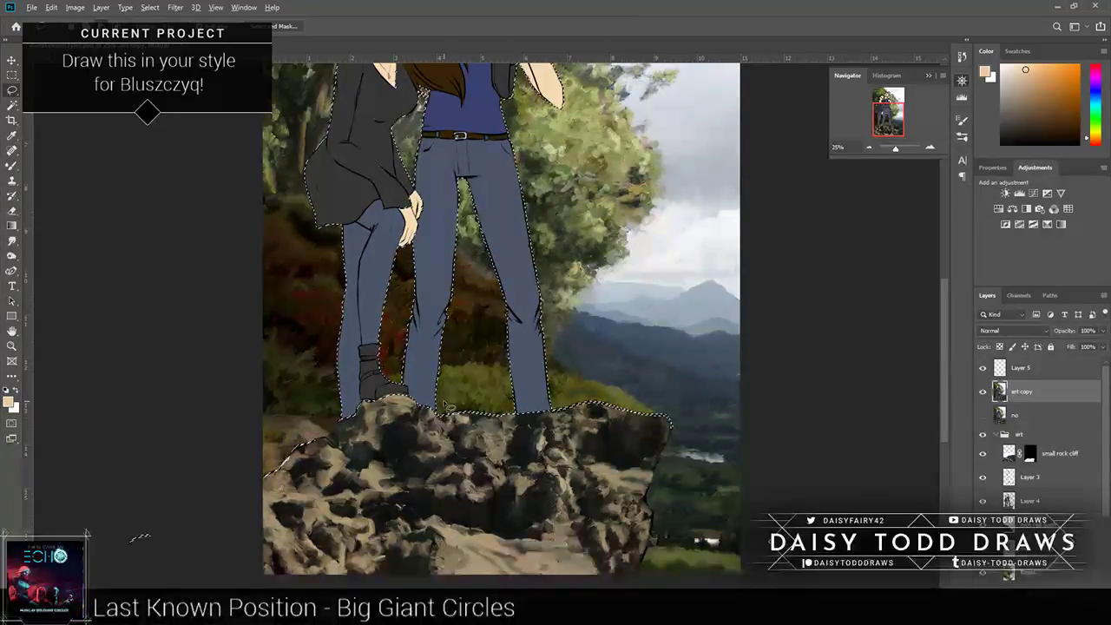
pyautogui.moveTo(560, 419)
pyautogui.mouseDown()
pyautogui.moveTo(690, 423)
pyautogui.moveTo(566, 397)
pyautogui.mouseUp()
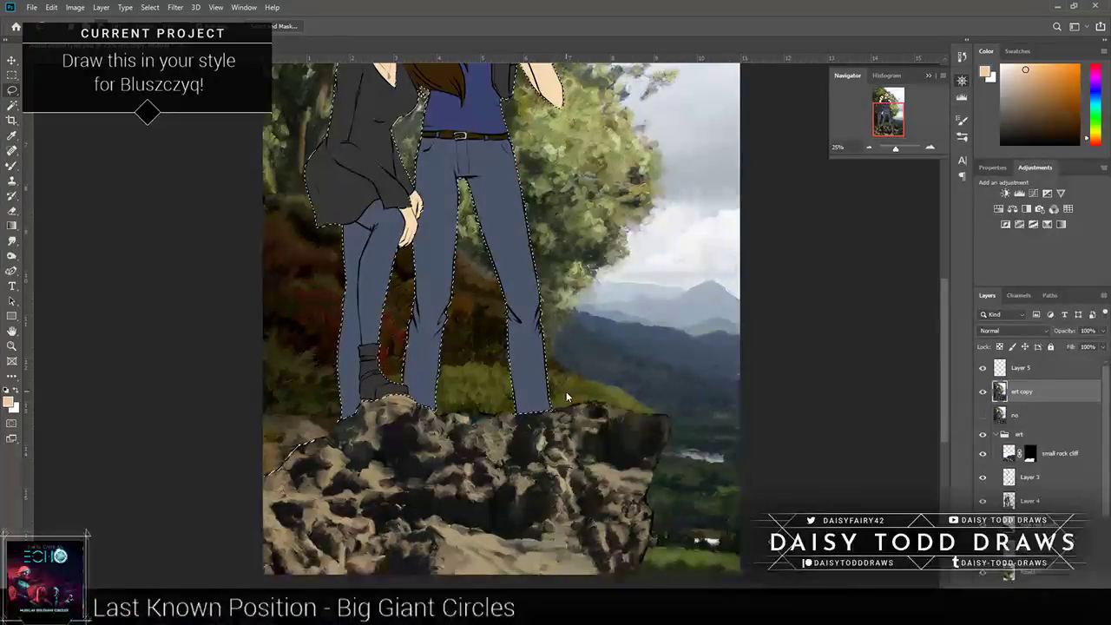
pyautogui.moveTo(351, 434); pyautogui.dragTo(295, 444)
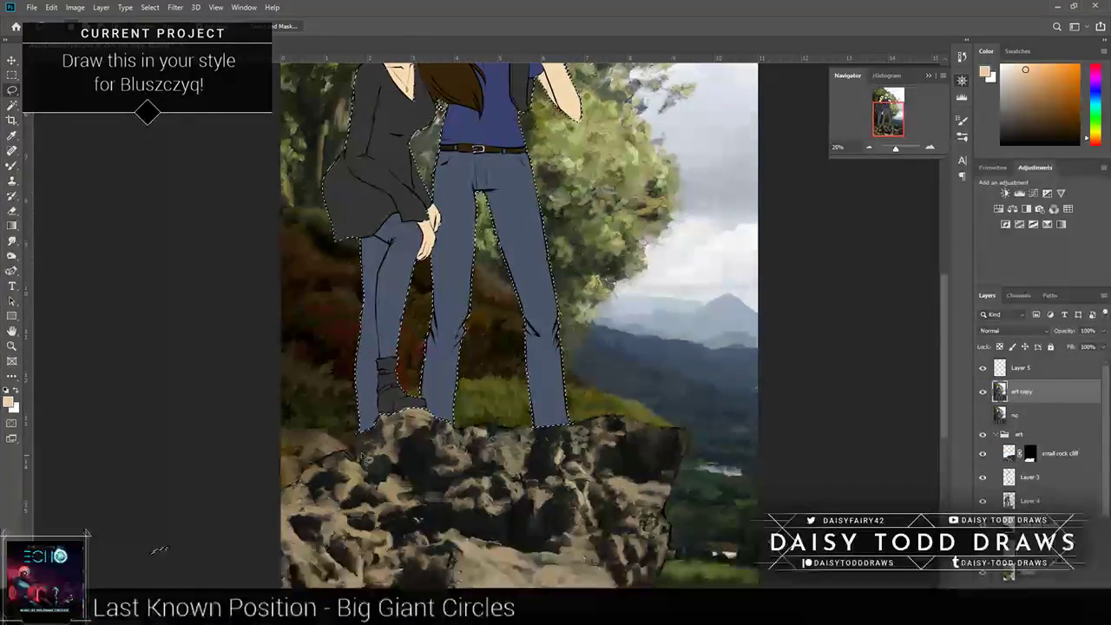
pyautogui.scroll(5, 415, 372)
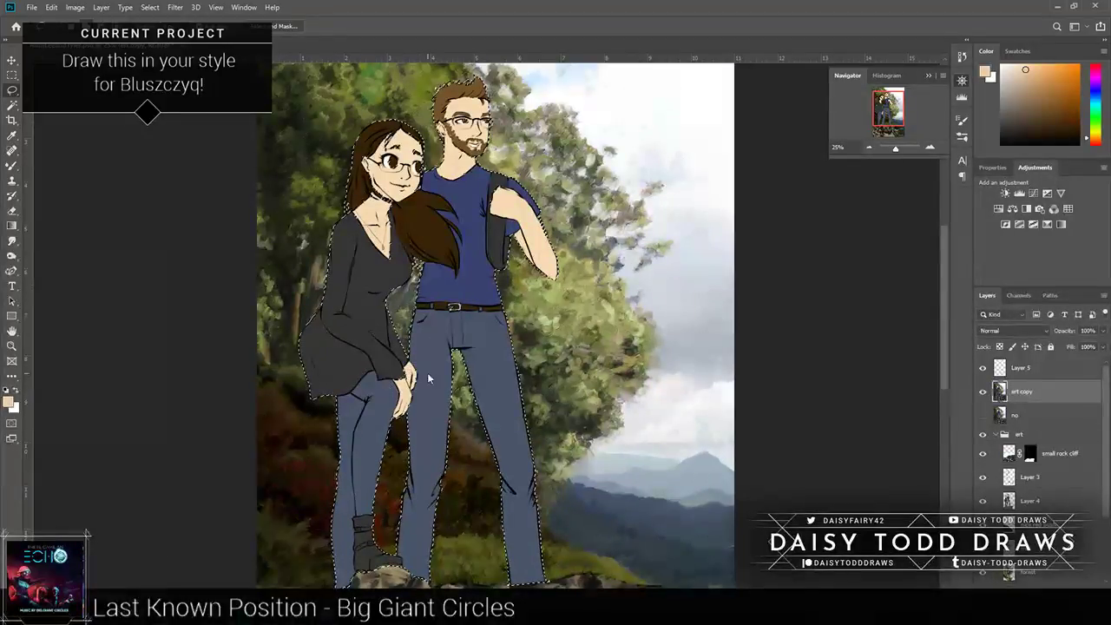
# Step: Lasso the woman's hair into the figure selection and make masked Layer 6 from it
pyautogui.scroll(2, 428, 378)
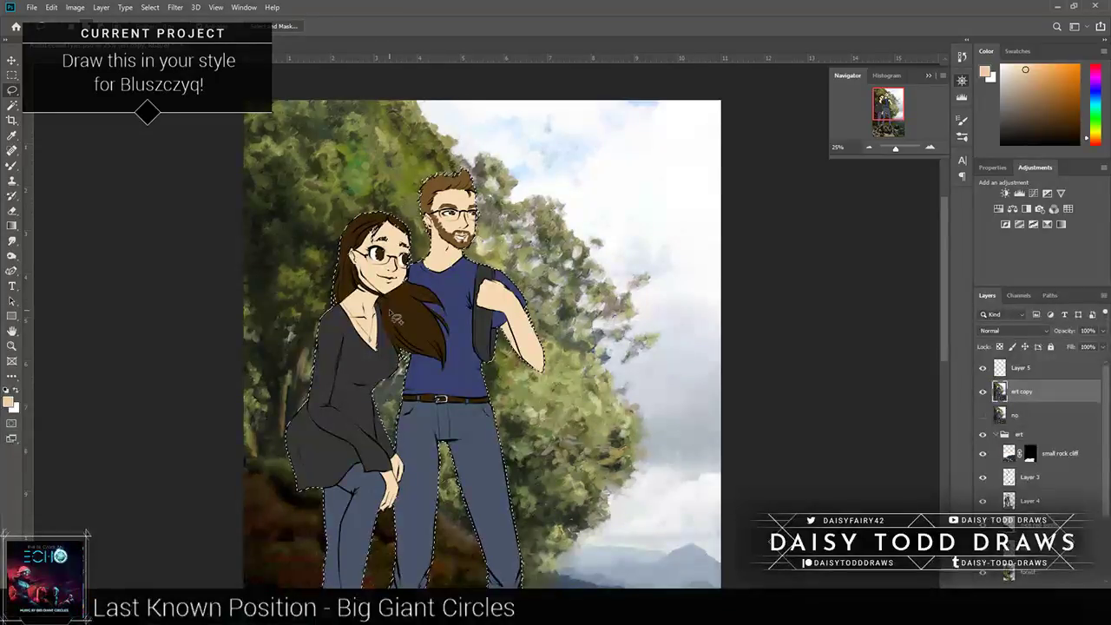
pyautogui.moveTo(407, 223)
pyautogui.mouseDown()
pyautogui.moveTo(386, 364)
pyautogui.moveTo(351, 359)
pyautogui.mouseUp()
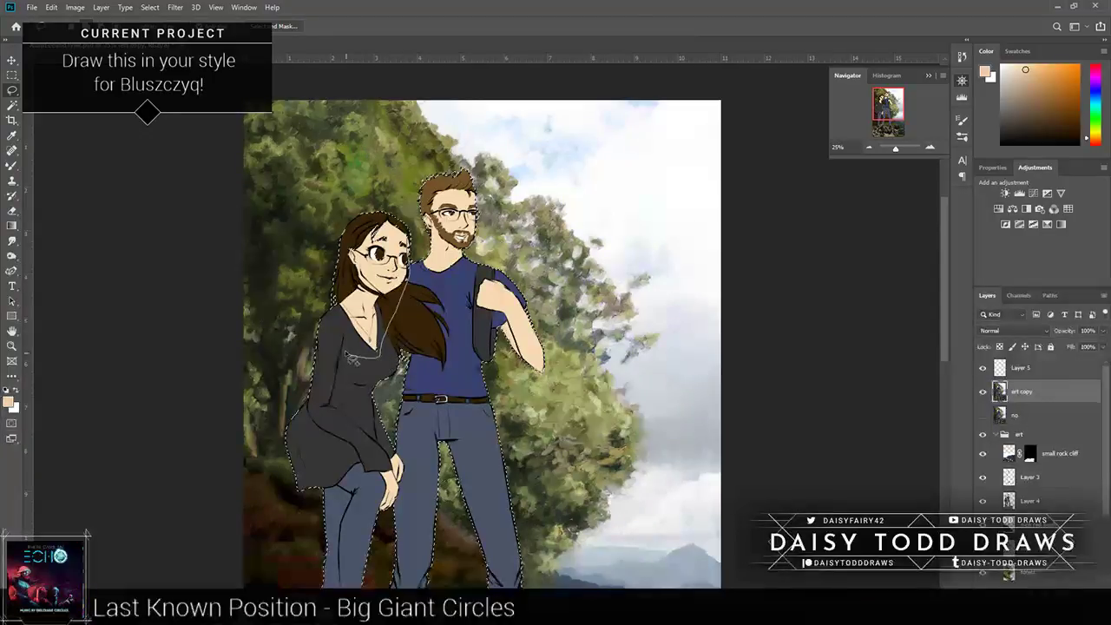
pyautogui.moveTo(351, 359); pyautogui.dragTo(407, 226)
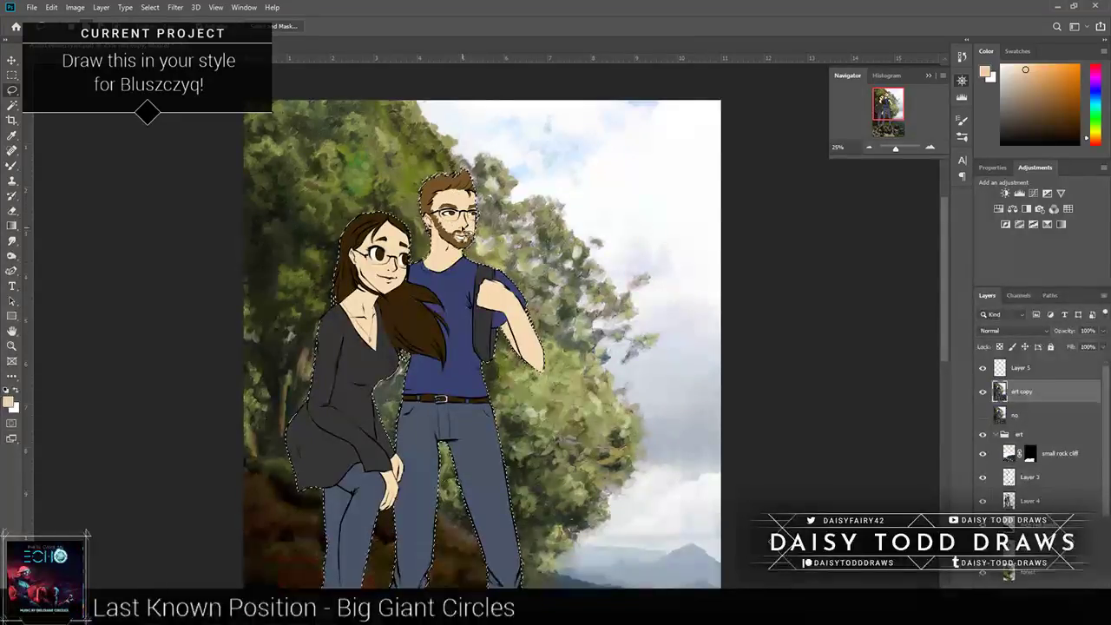
pyautogui.click(995, 433)
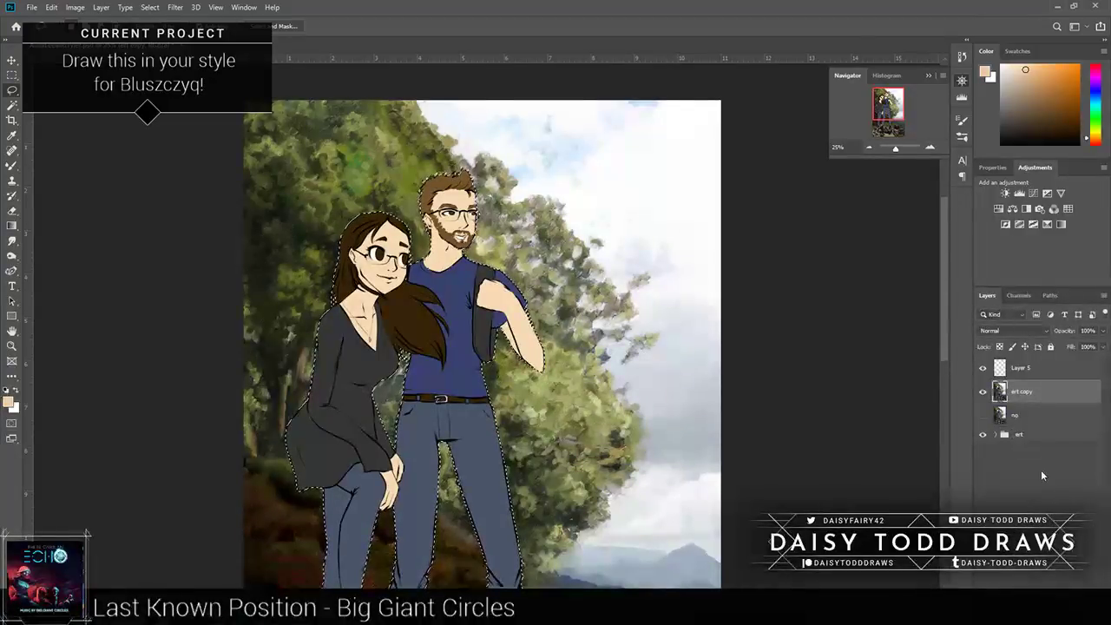
pyautogui.click(1039, 568)
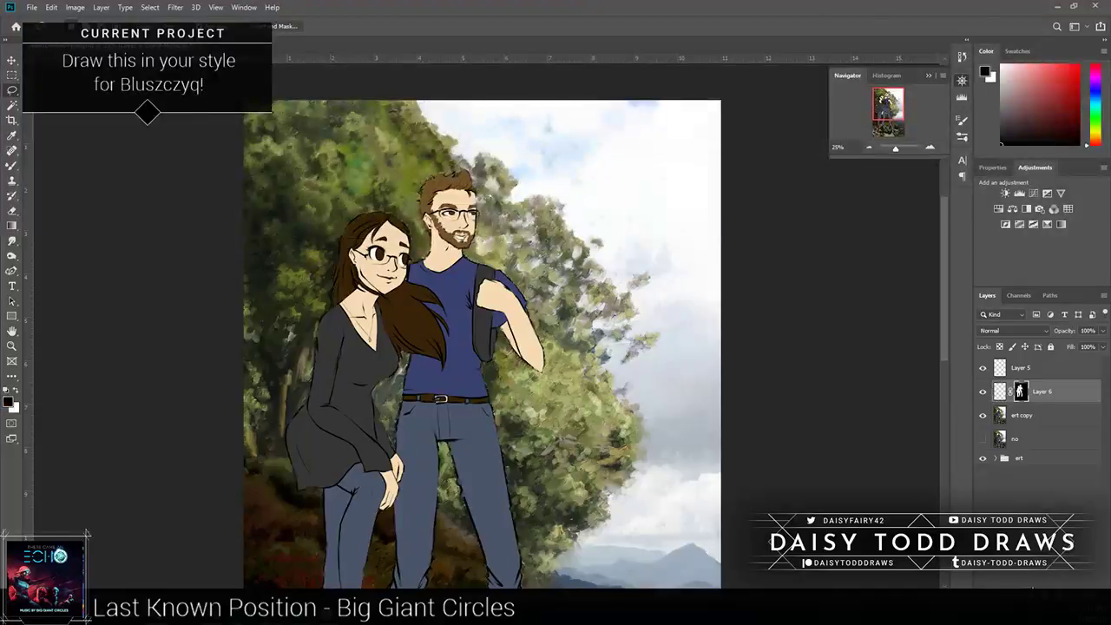
# Step: Put Layer 6 in a group masked to the figures and pick a dark orange-brown
pyautogui.hotkey('ctrl', 'z')
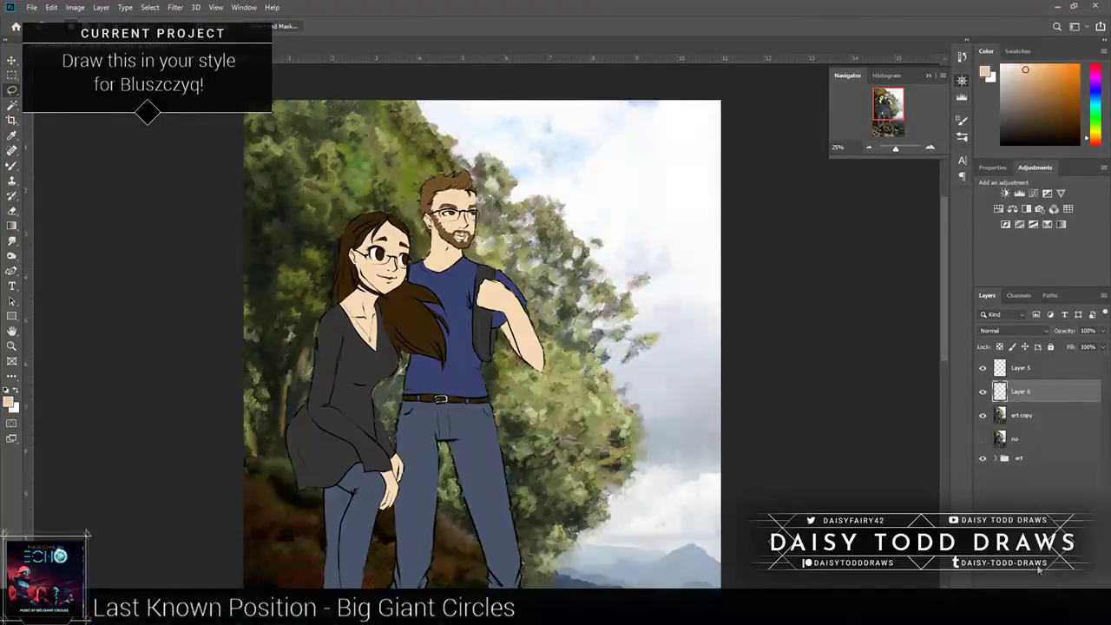
pyautogui.moveTo(1021, 392); pyautogui.dragTo(1031, 387)
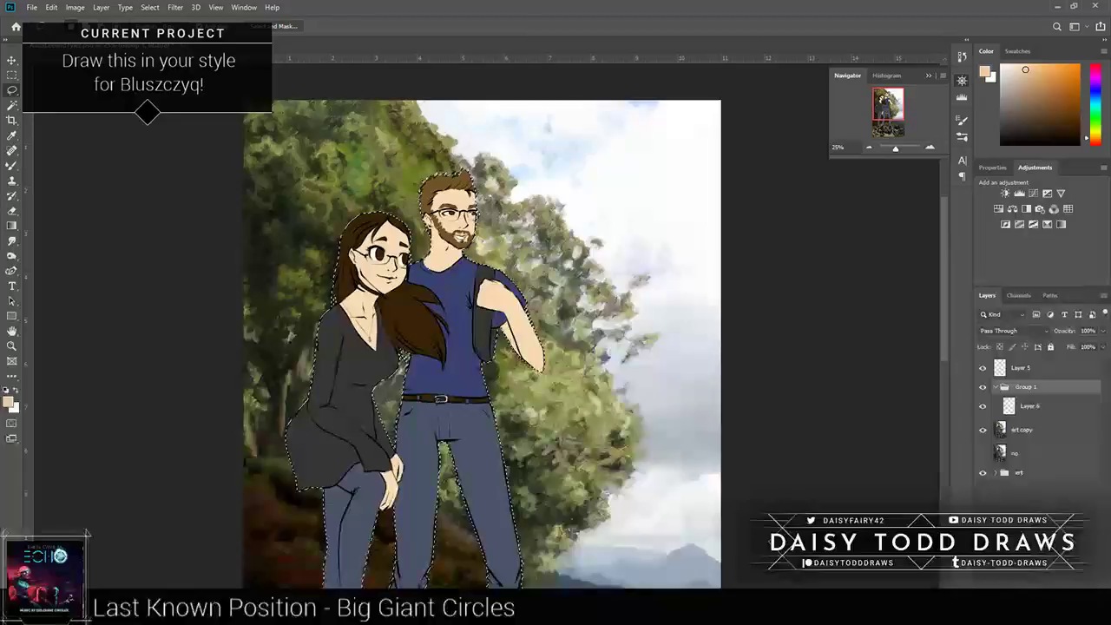
pyautogui.click(1038, 579)
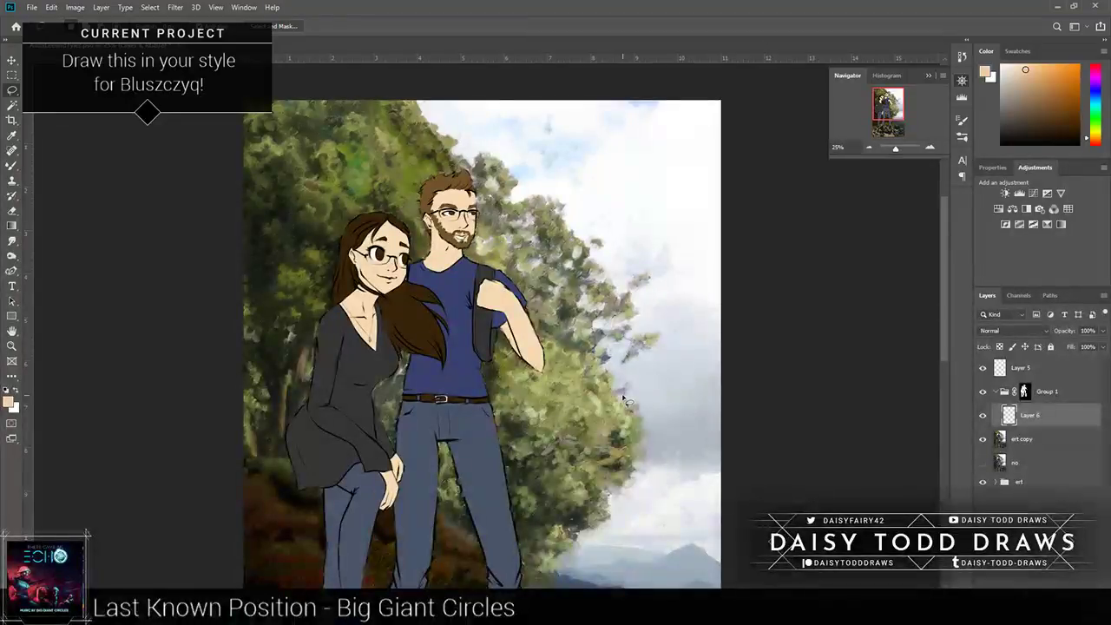
pyautogui.press('g')
pyautogui.moveTo(1082, 92); pyautogui.dragTo(1075, 115)
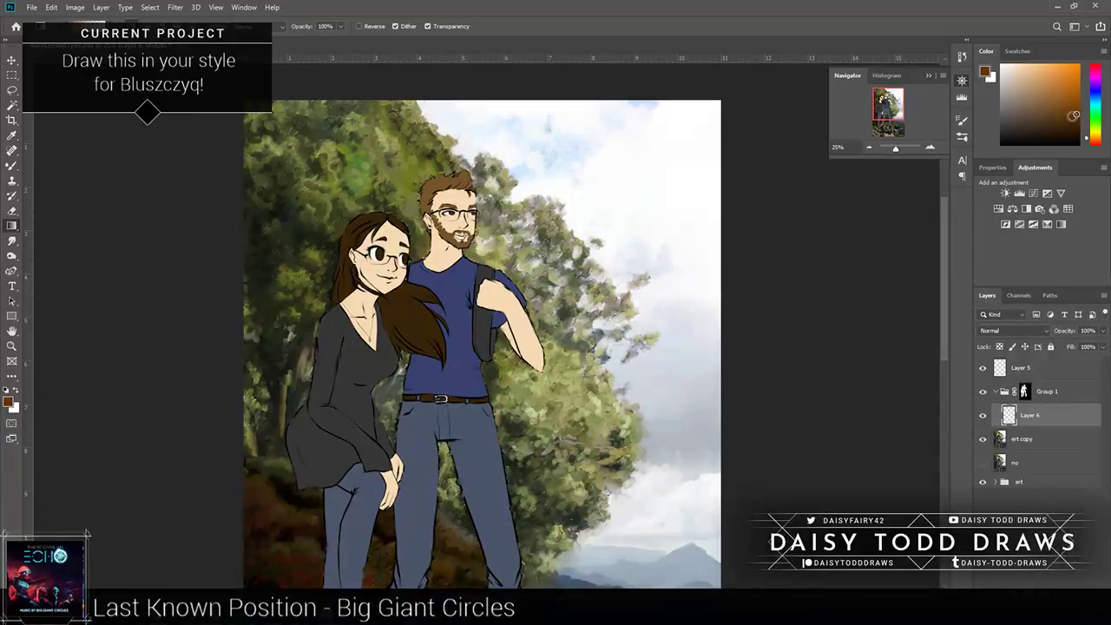
# Step: Fill Layer 6 with the brown colour and set its blend mode to Multiply
pyautogui.hotkey('ctrl', '-')
pyautogui.hotkey('ctrl', '-')
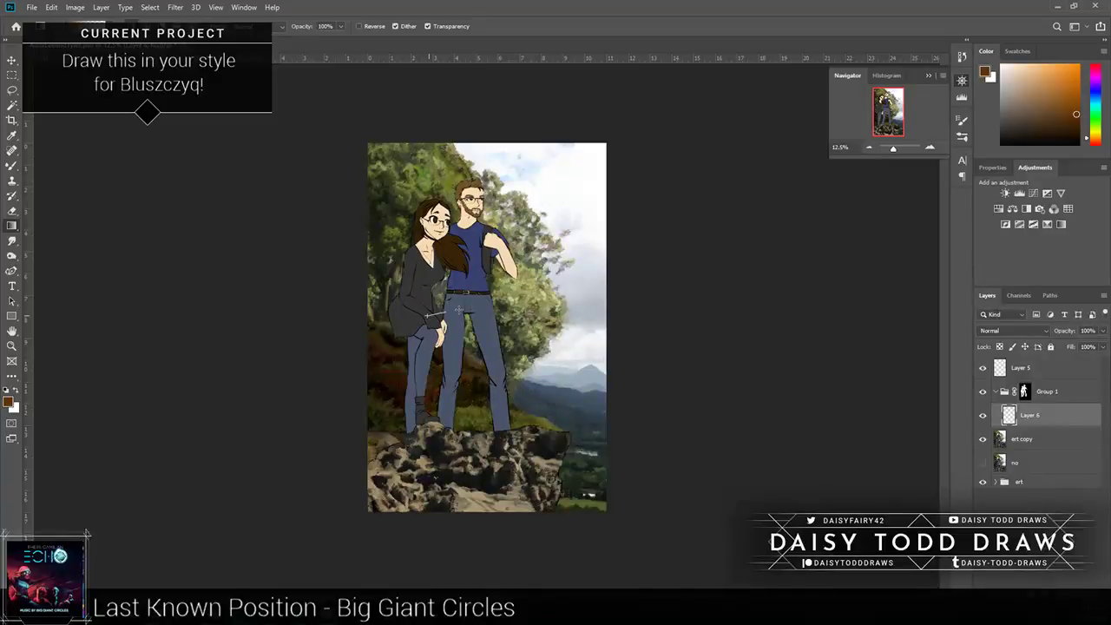
pyautogui.hotkey('alt', 'BackSpace')
pyautogui.click(1019, 331)
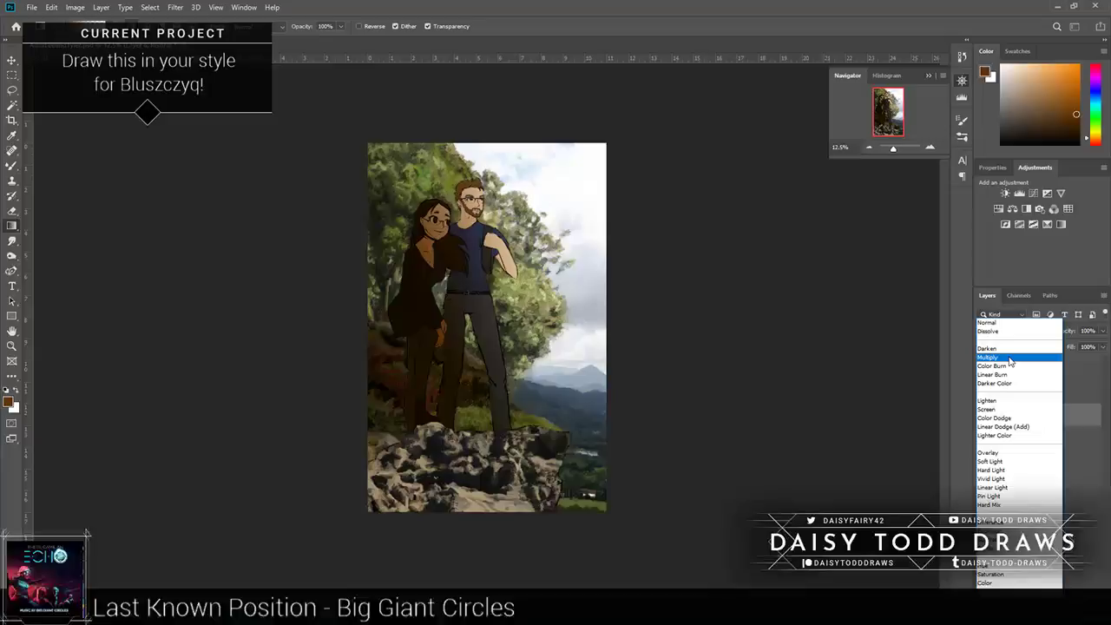
pyautogui.click(1010, 361)
# Step: Add a white layer mask to Layer 6 and reset colours to black and white
pyautogui.click(933, 148)
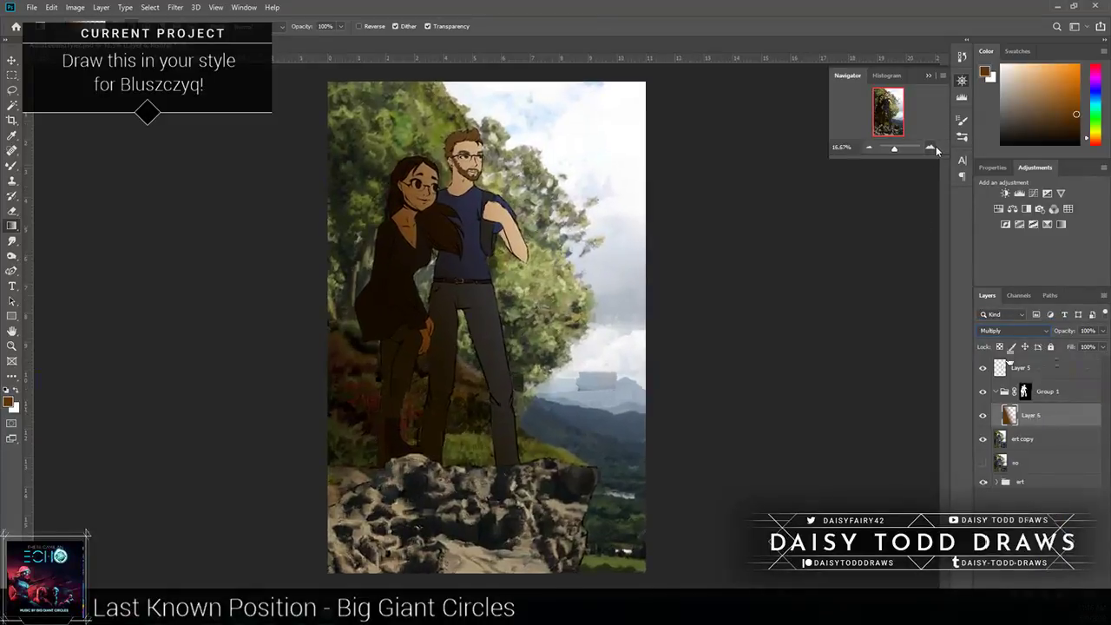
pyautogui.click(934, 149)
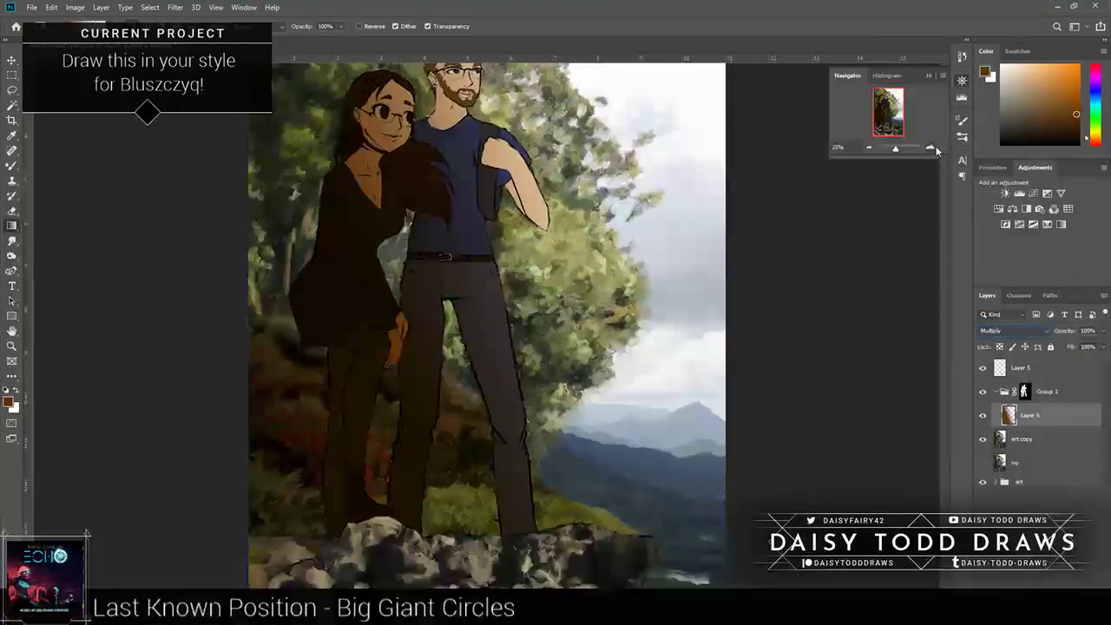
pyautogui.scroll(3, 507, 276)
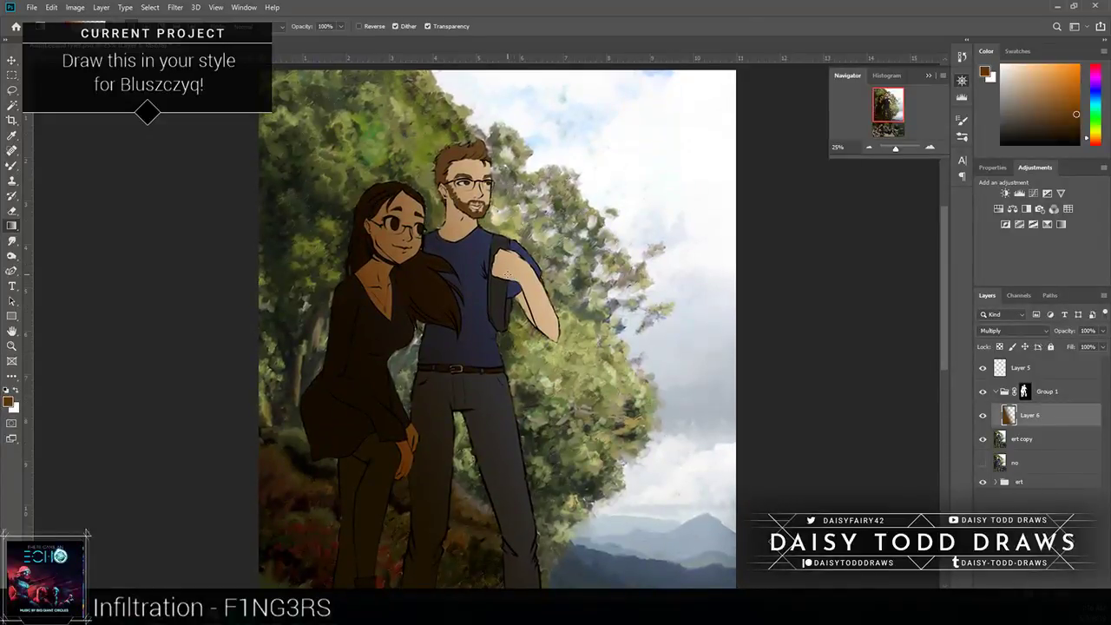
pyautogui.click(1039, 569)
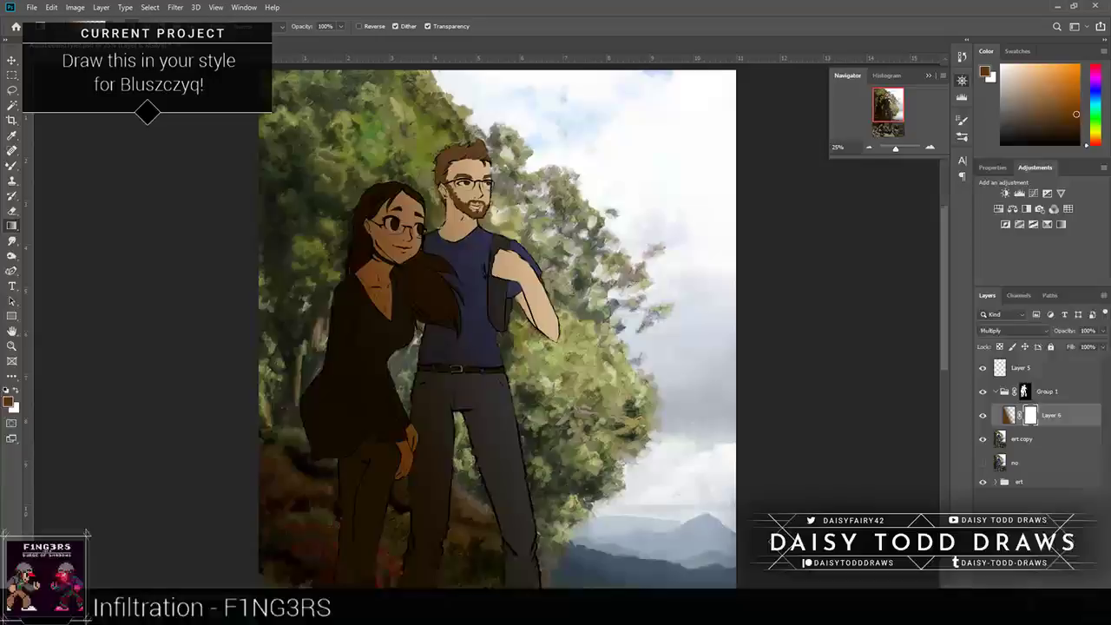
pyautogui.press('d')
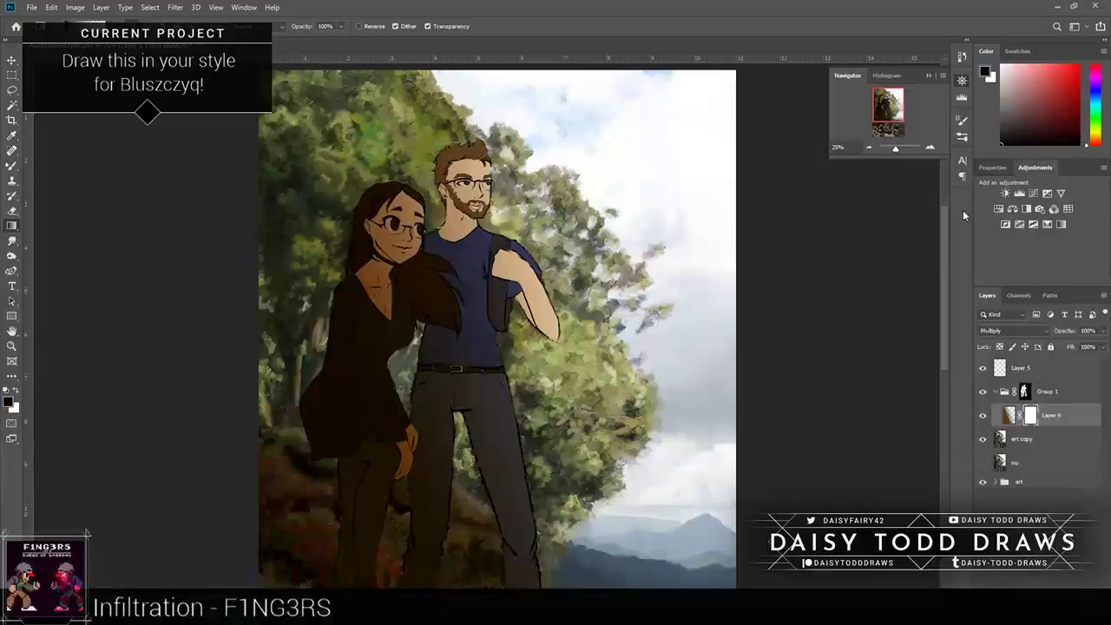
pyautogui.click(930, 150)
pyautogui.click(930, 150)
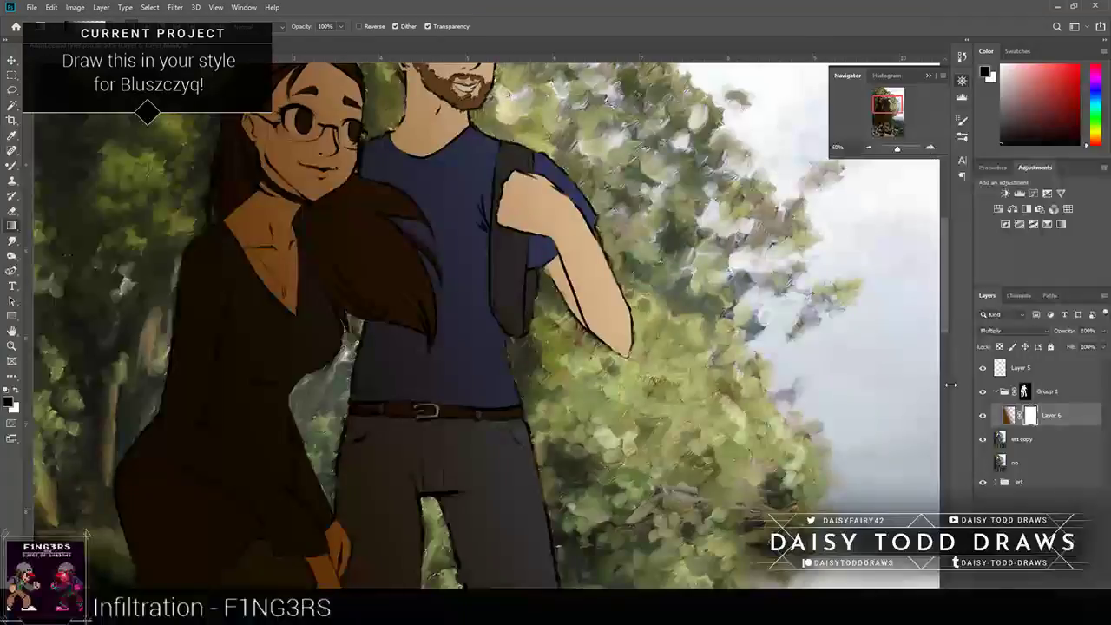
# Step: Toggle the painted art copy off and on against the photo, then view the faces at 100%
pyautogui.click(984, 440)
pyautogui.click(984, 440)
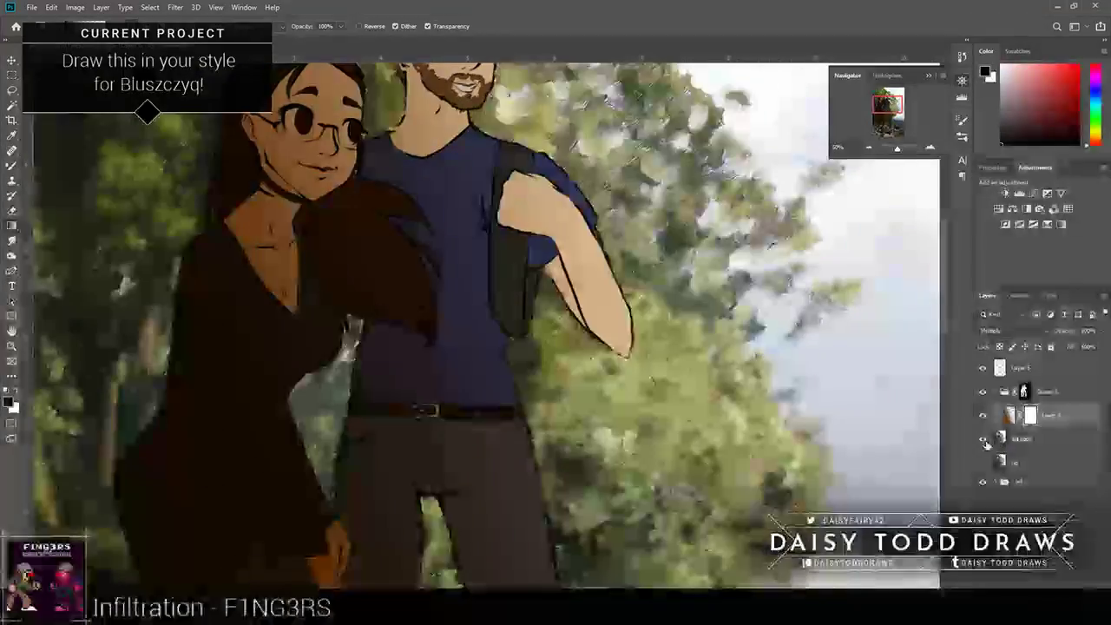
pyautogui.click(930, 148)
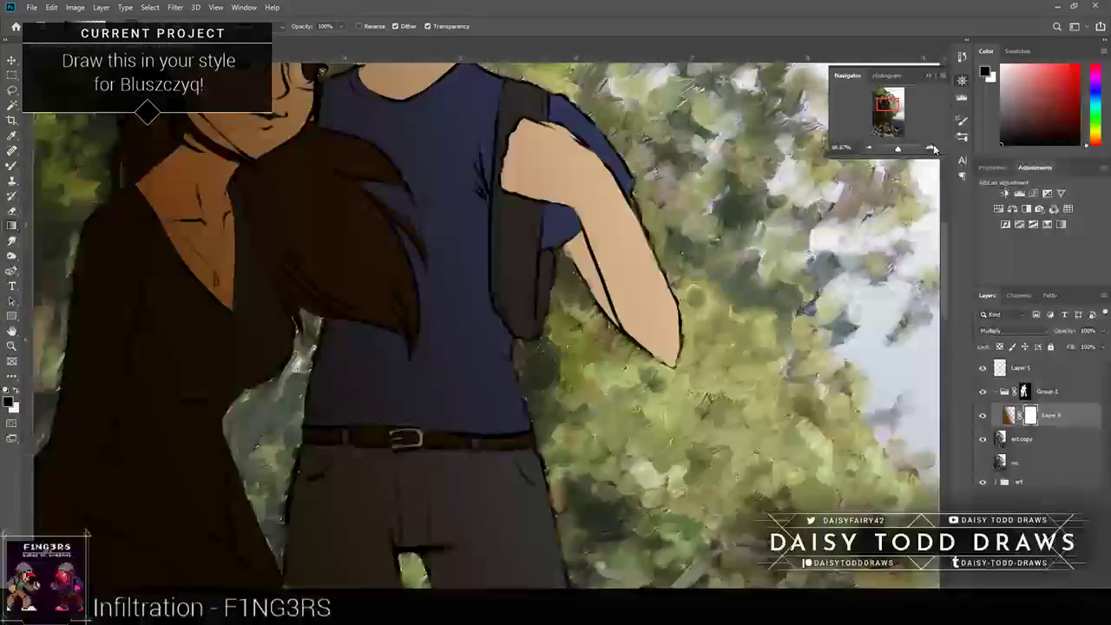
pyautogui.click(933, 149)
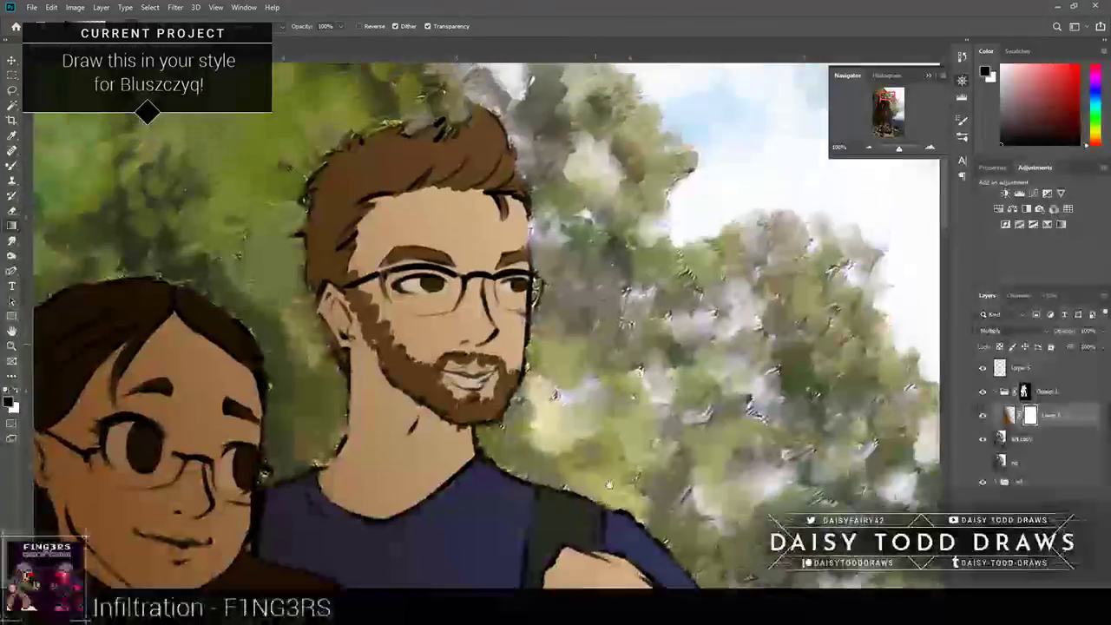
pyautogui.press('e')
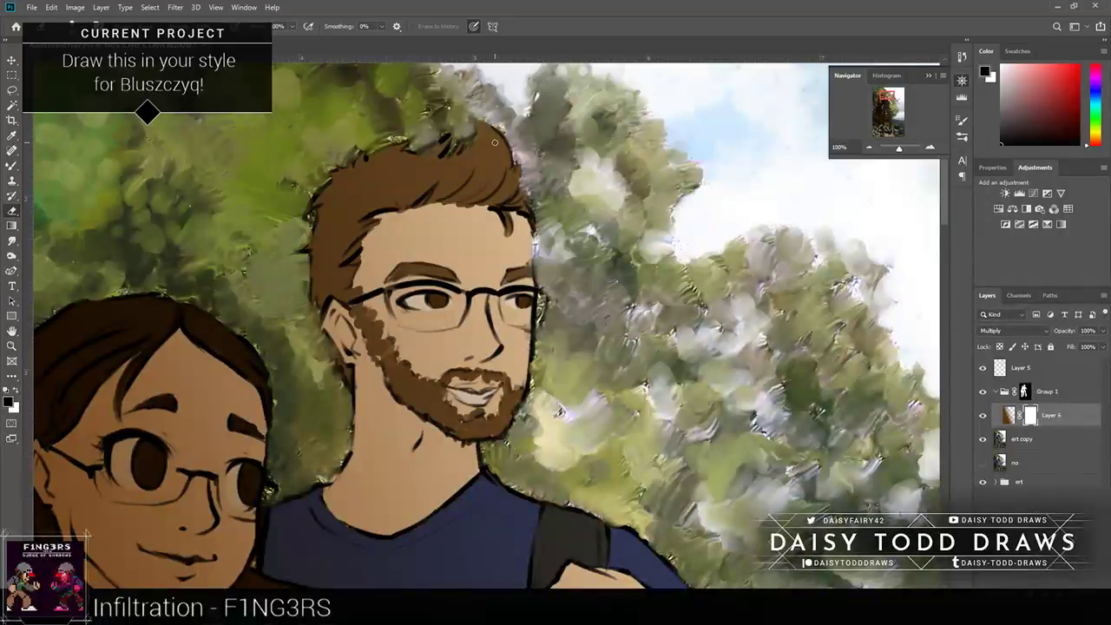
# Step: With pressure-controlled brush size, paint Layer 6's mask along the man's hairline strands
pyautogui.press('b')
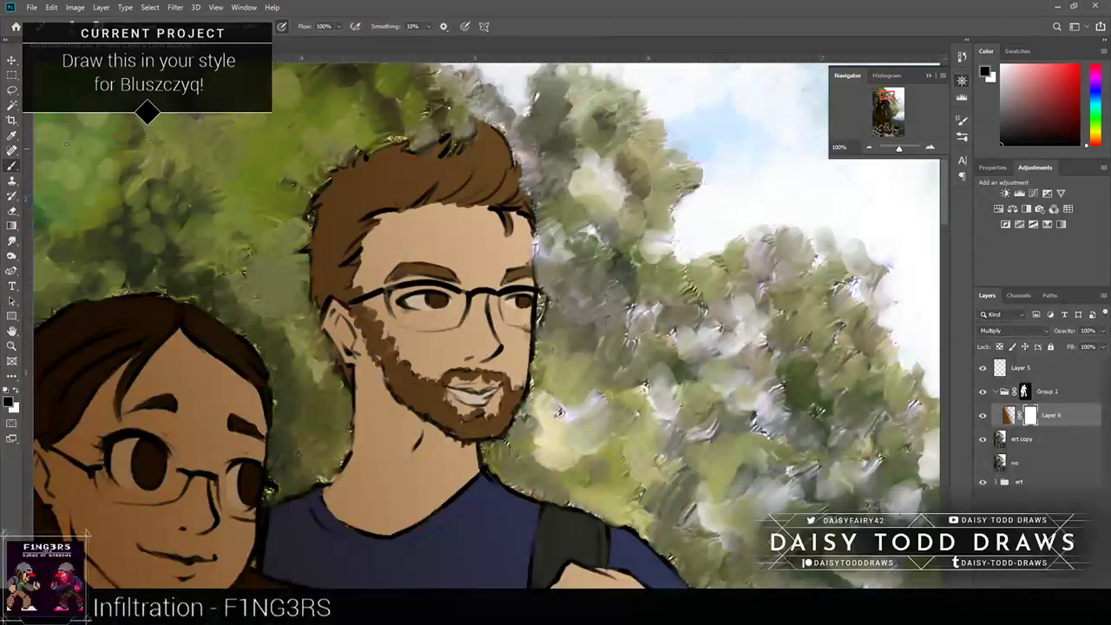
pyautogui.click(465, 26)
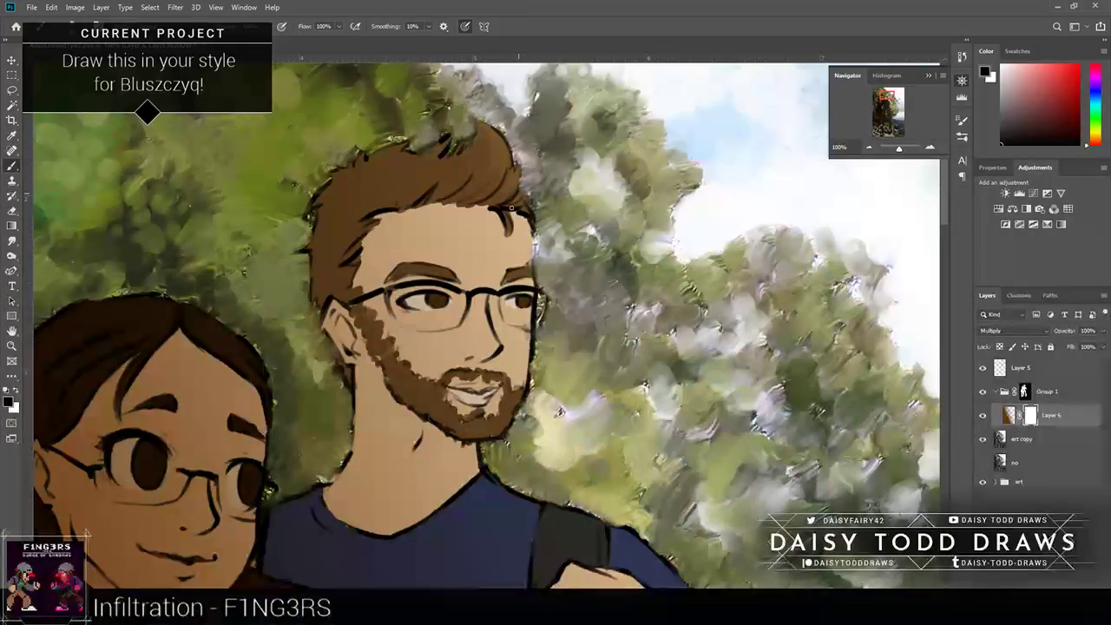
pyautogui.moveTo(485, 166)
pyautogui.mouseDown()
pyautogui.moveTo(479, 130)
pyautogui.moveTo(441, 169)
pyautogui.moveTo(375, 170)
pyautogui.mouseUp()
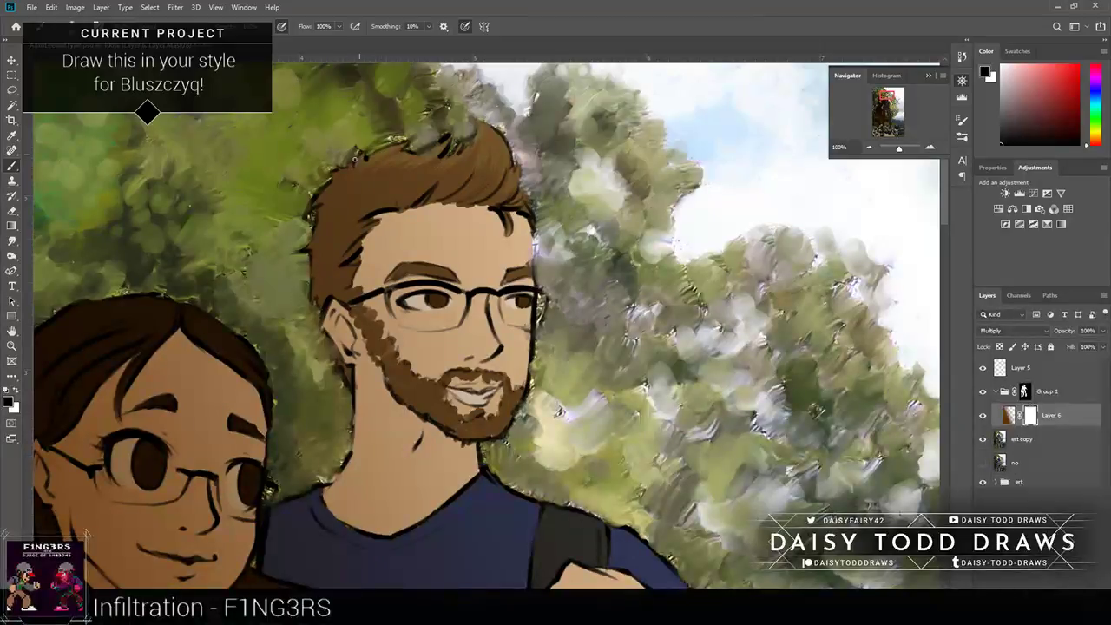
pyautogui.moveTo(455, 202); pyautogui.dragTo(486, 195)
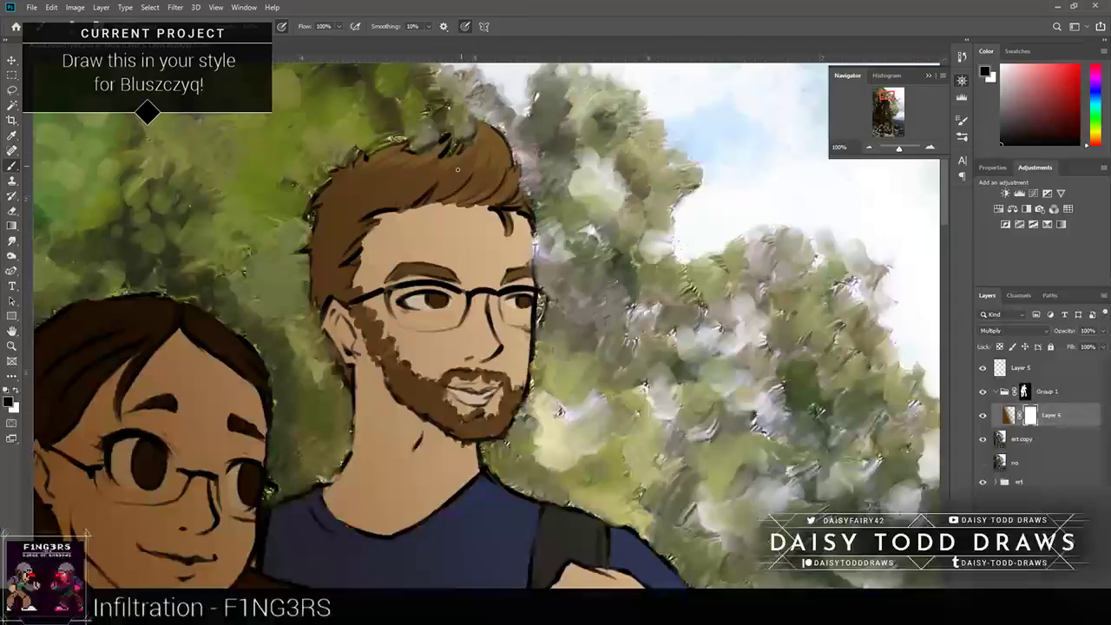
pyautogui.moveTo(454, 191); pyautogui.dragTo(396, 203)
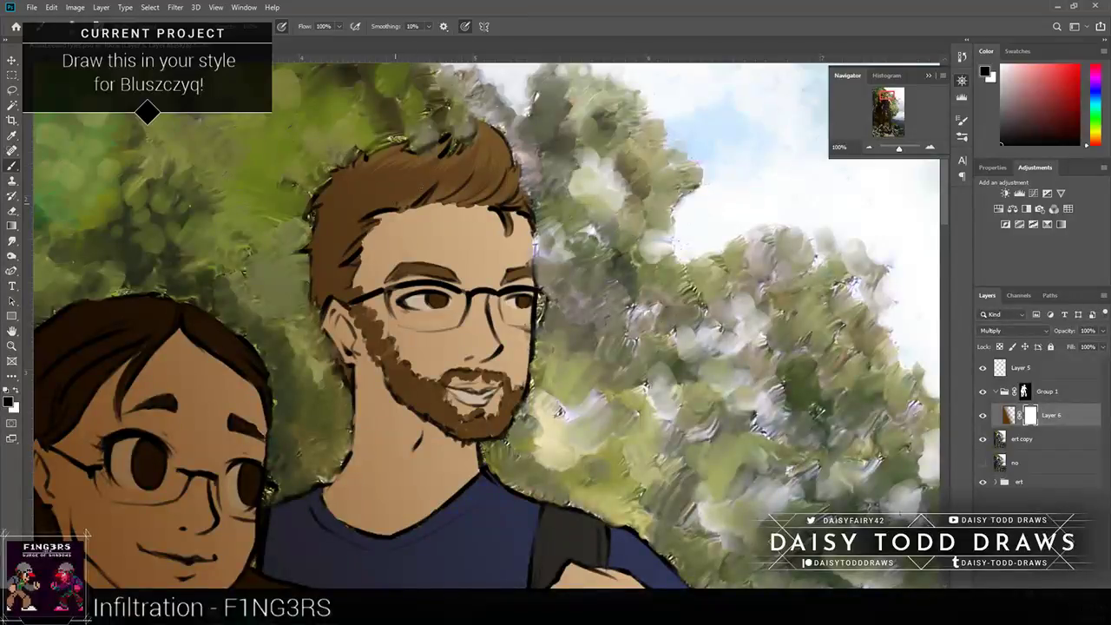
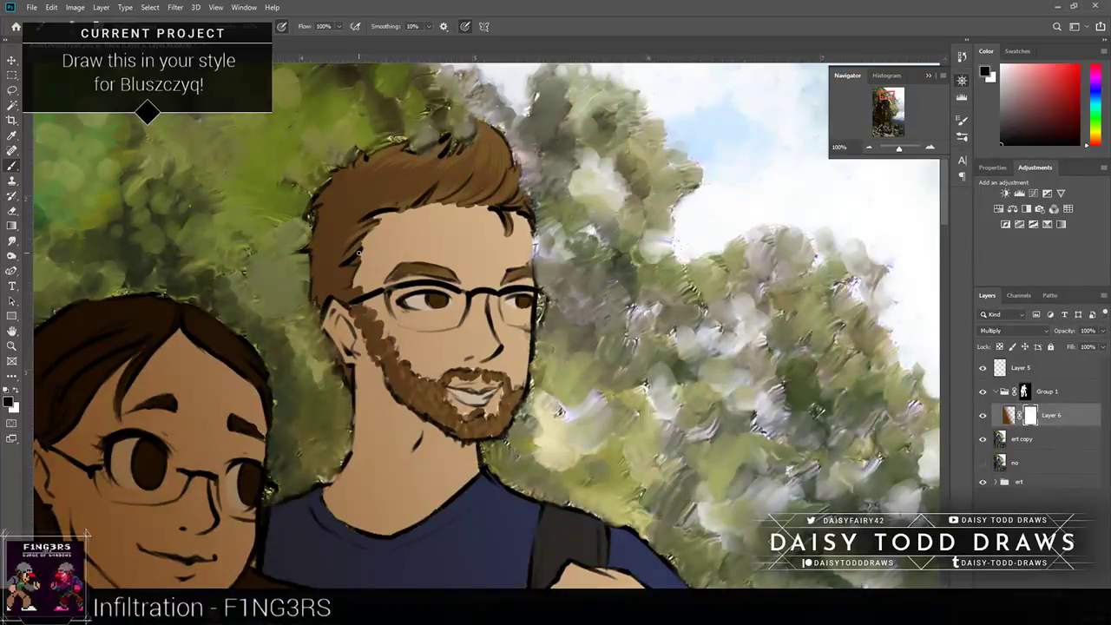
# Step: Undo the dark stroke, then lighten the man's cheeks, temple and the skin inside his glasses
pyautogui.hotkey('ctrl', 'z')
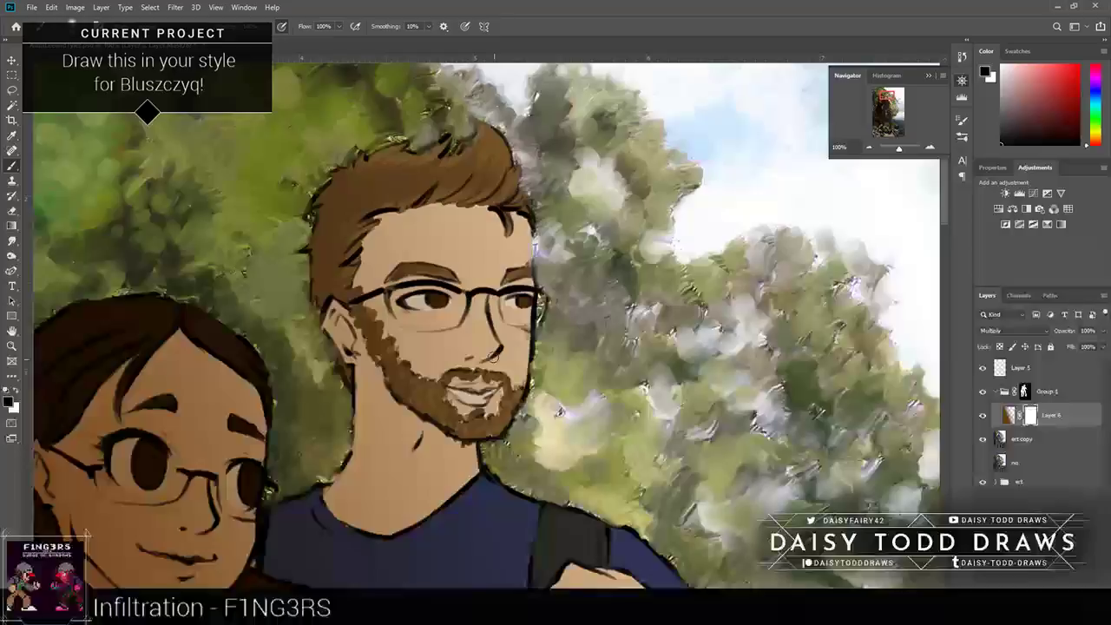
pyautogui.moveTo(495, 354); pyautogui.dragTo(487, 305)
pyautogui.moveTo(524, 257)
pyautogui.mouseDown()
pyautogui.moveTo(519, 223)
pyautogui.moveTo(468, 252)
pyautogui.moveTo(439, 248)
pyautogui.moveTo(422, 223)
pyautogui.moveTo(456, 243)
pyautogui.moveTo(429, 221)
pyautogui.moveTo(444, 233)
pyautogui.mouseUp()
pyautogui.moveTo(416, 336)
pyautogui.mouseDown()
pyautogui.moveTo(446, 325)
pyautogui.moveTo(515, 377)
pyautogui.mouseUp()
pyautogui.moveTo(438, 304); pyautogui.dragTo(415, 303)
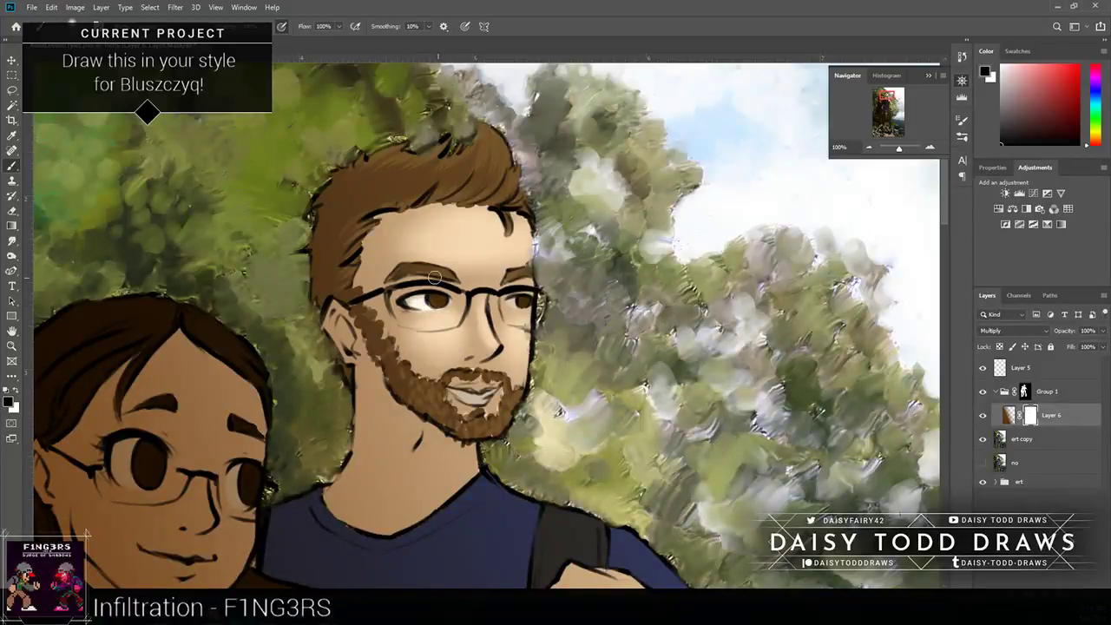
pyautogui.moveTo(531, 302); pyautogui.dragTo(514, 304)
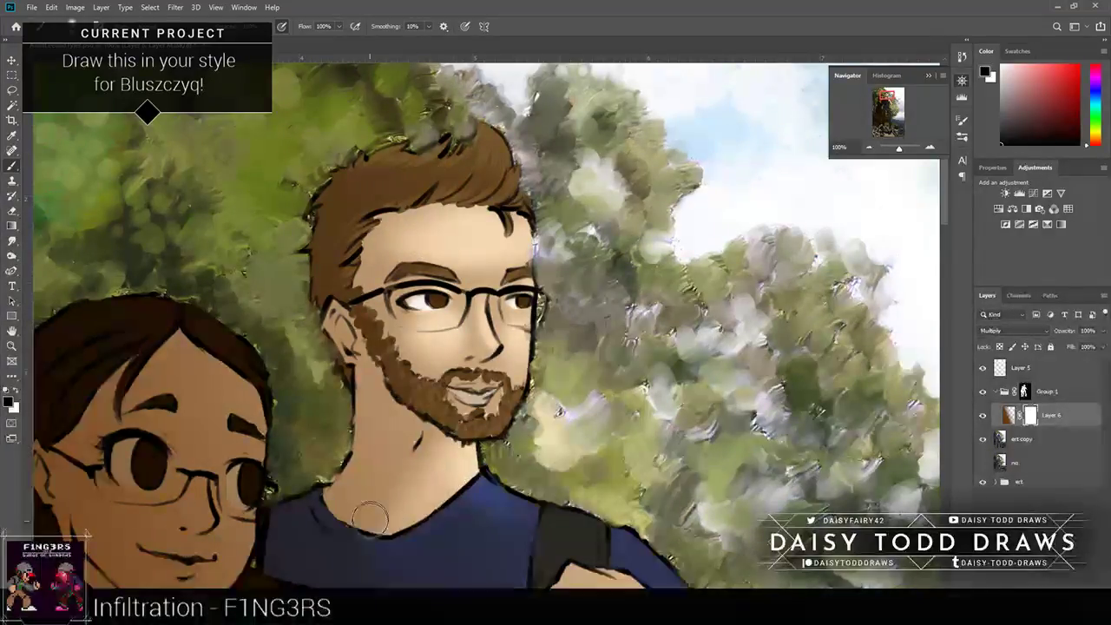
# Step: Lighten the shading on the man's upper arm and zoom out to 50%
pyautogui.moveTo(369, 518)
pyautogui.mouseDown()
pyautogui.moveTo(352, 298)
pyautogui.moveTo(437, 345)
pyautogui.moveTo(426, 275)
pyautogui.mouseUp()
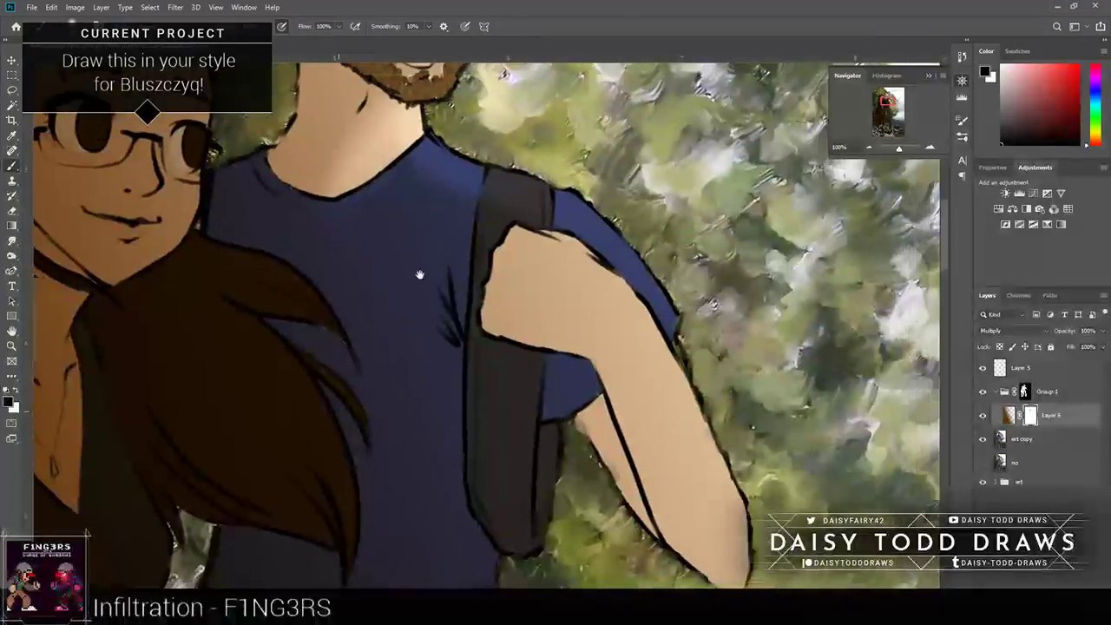
pyautogui.moveTo(589, 275)
pyautogui.mouseDown()
pyautogui.moveTo(491, 231)
pyautogui.moveTo(533, 280)
pyautogui.moveTo(506, 263)
pyautogui.moveTo(647, 385)
pyautogui.moveTo(699, 505)
pyautogui.moveTo(608, 330)
pyautogui.mouseUp()
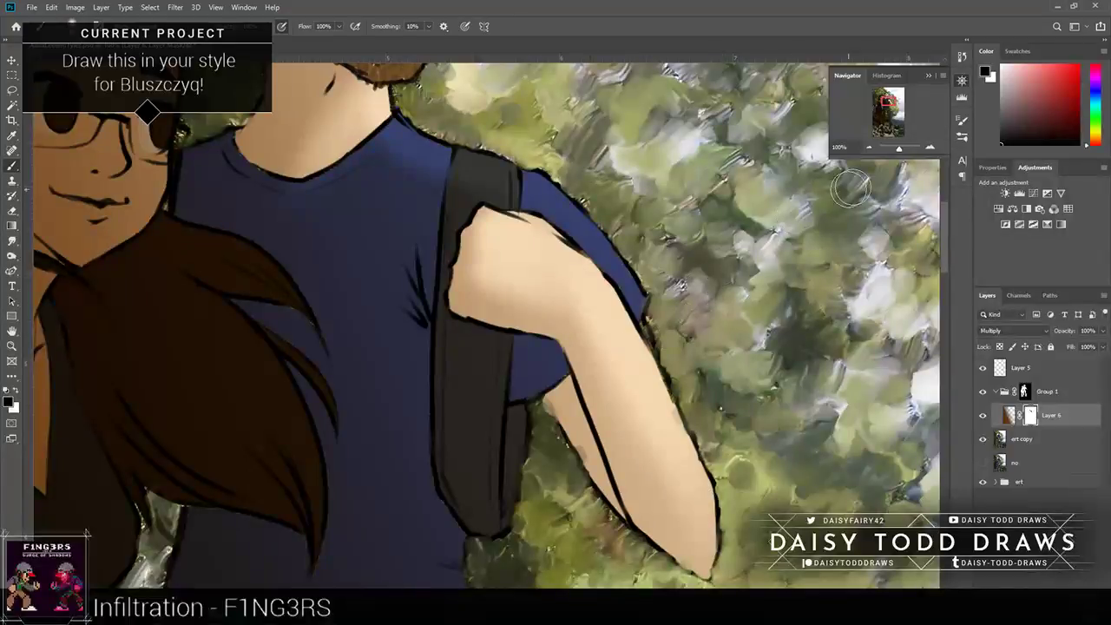
pyautogui.click(870, 148)
pyautogui.click(869, 148)
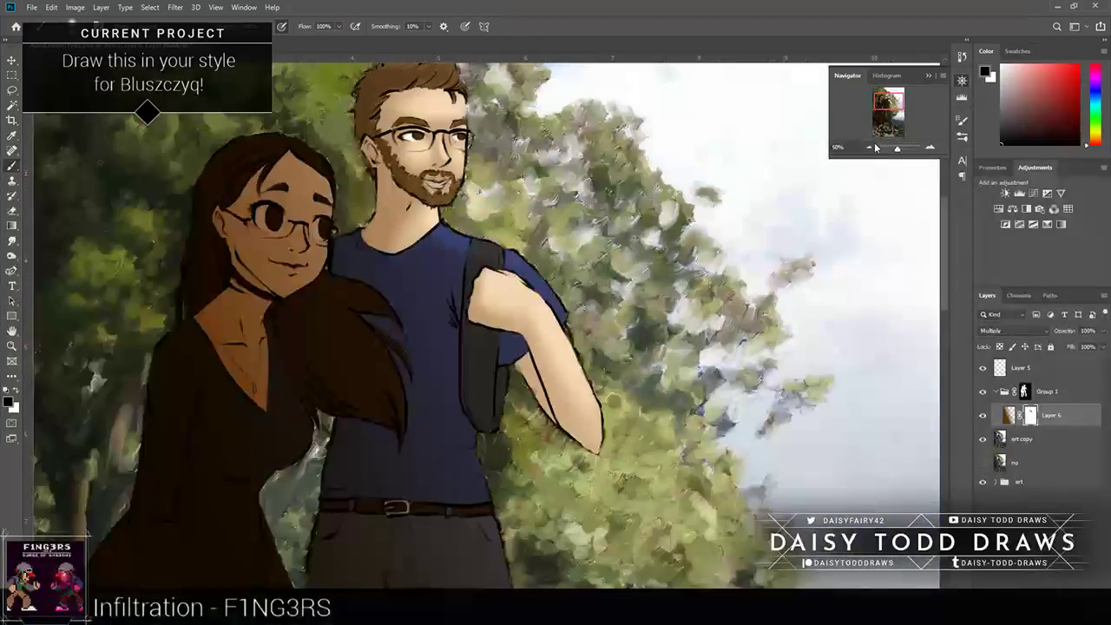
# Step: Paint brighter blue over the shirt shadows below the backpack strap and on its left side
pyautogui.scroll(3, 480, 334)
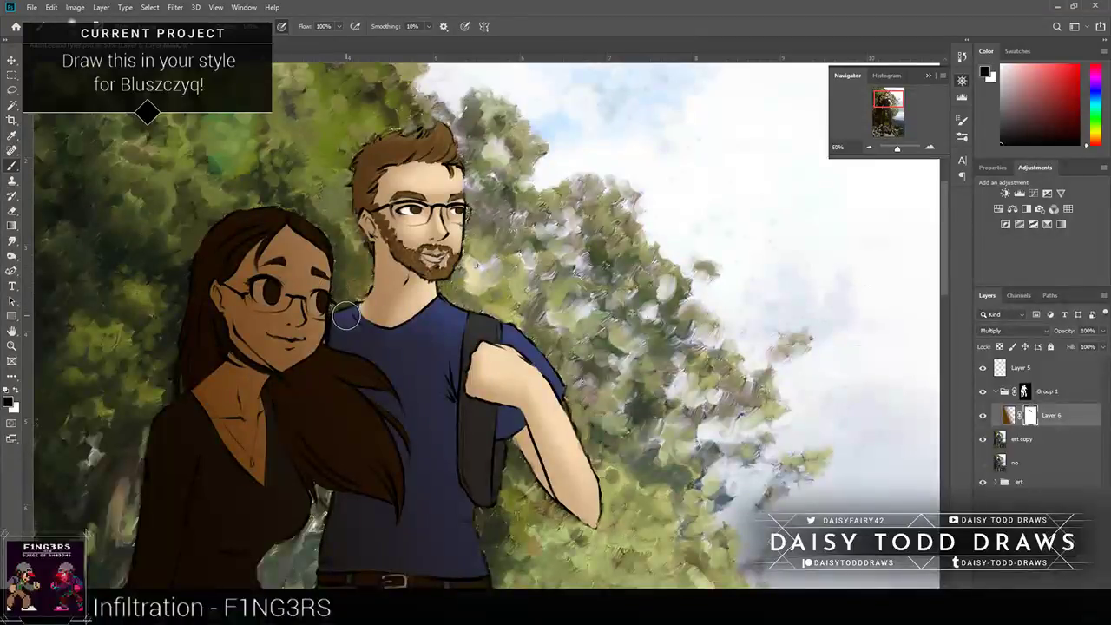
pyautogui.scroll(-5, 329, 310)
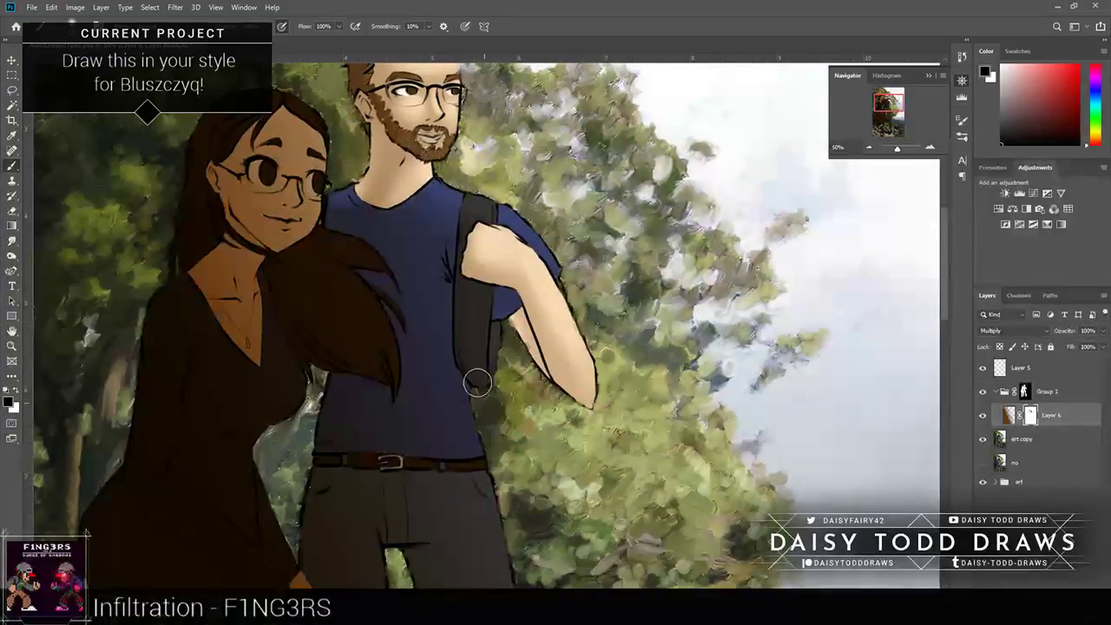
pyautogui.moveTo(477, 382)
pyautogui.mouseDown()
pyautogui.moveTo(462, 449)
pyautogui.moveTo(426, 425)
pyautogui.mouseUp()
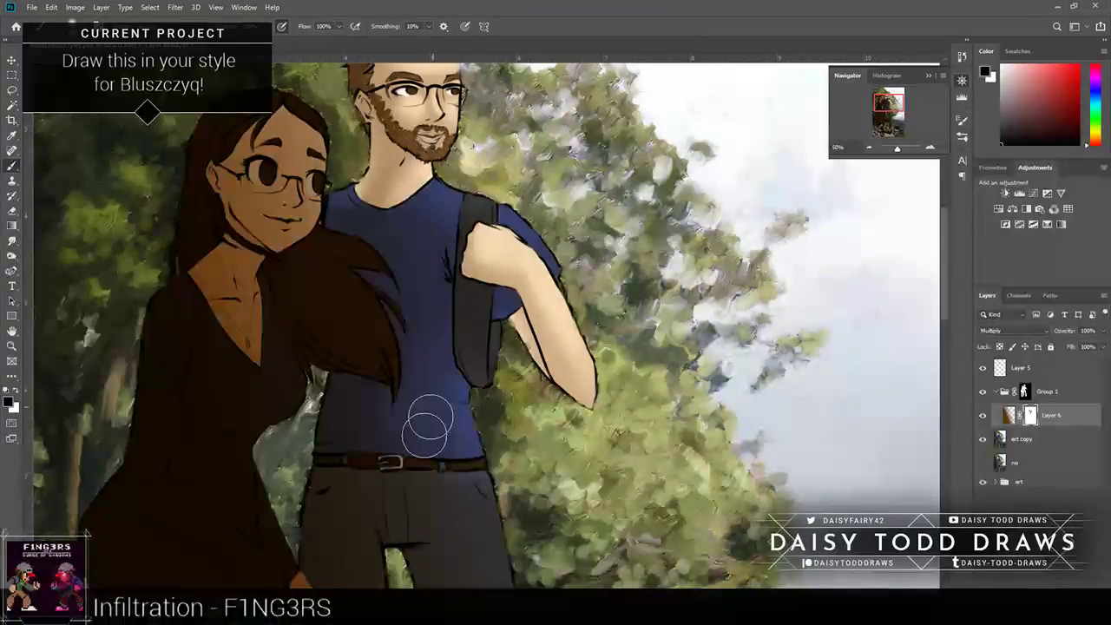
pyautogui.moveTo(340, 380); pyautogui.dragTo(319, 446)
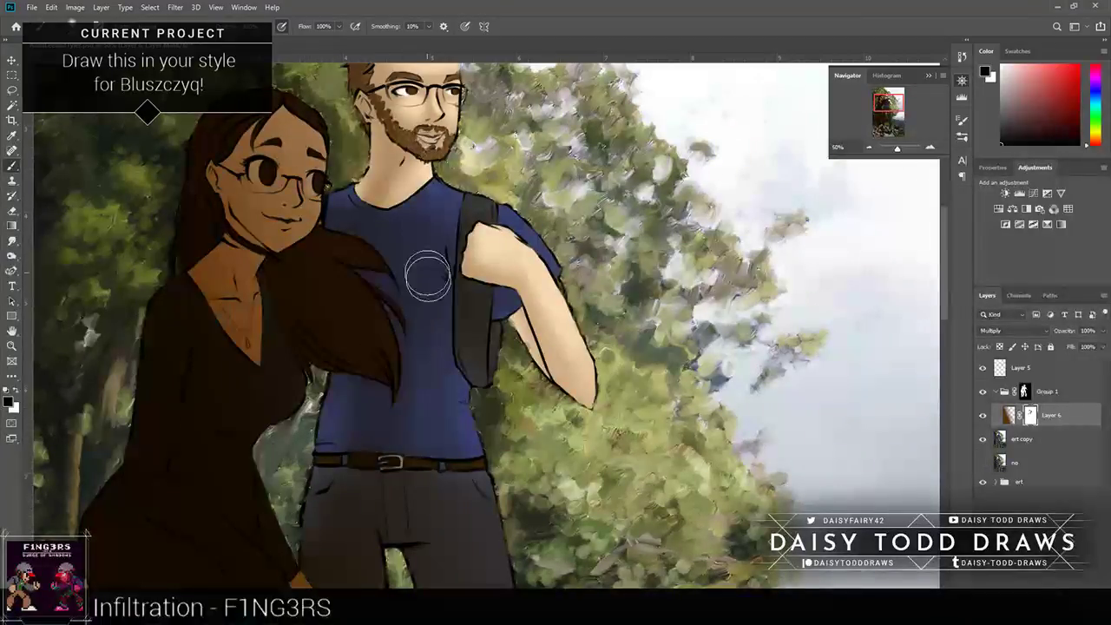
pyautogui.moveTo(427, 274); pyautogui.dragTo(406, 47)
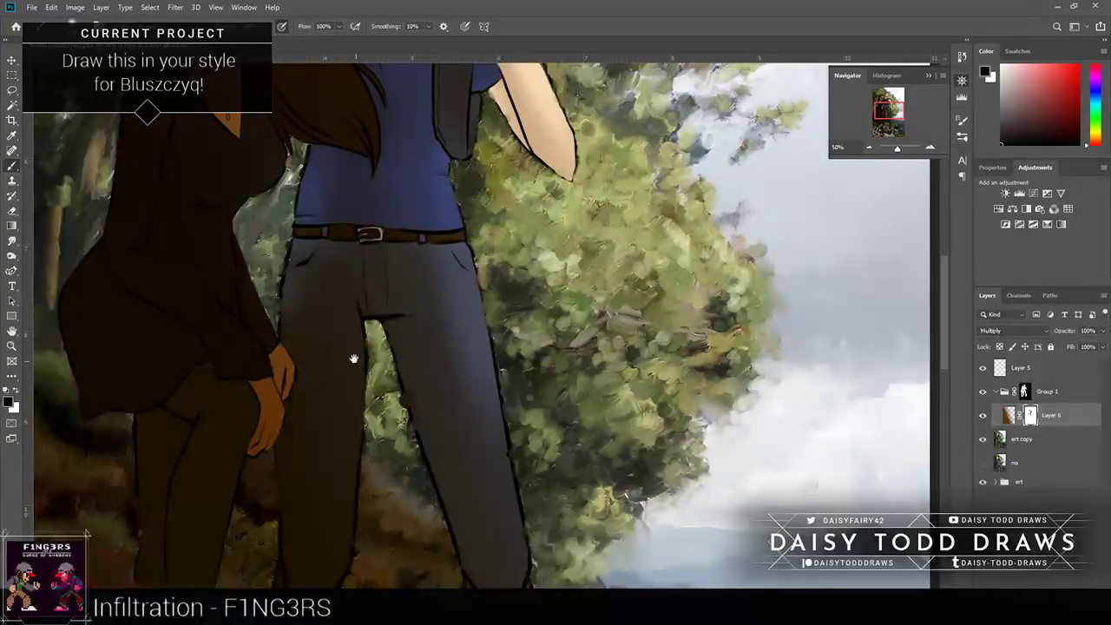
# Step: Lighten the trouser leg edges and the right trouser leg down to the rock
pyautogui.moveTo(354, 358); pyautogui.dragTo(330, 215)
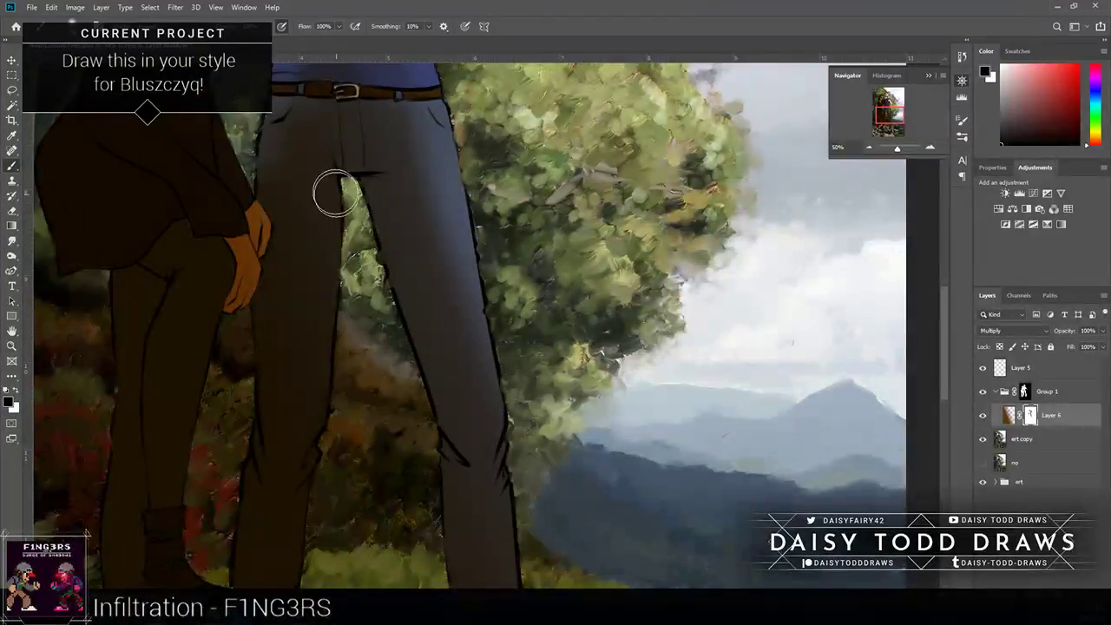
pyautogui.moveTo(328, 392); pyautogui.dragTo(341, 166)
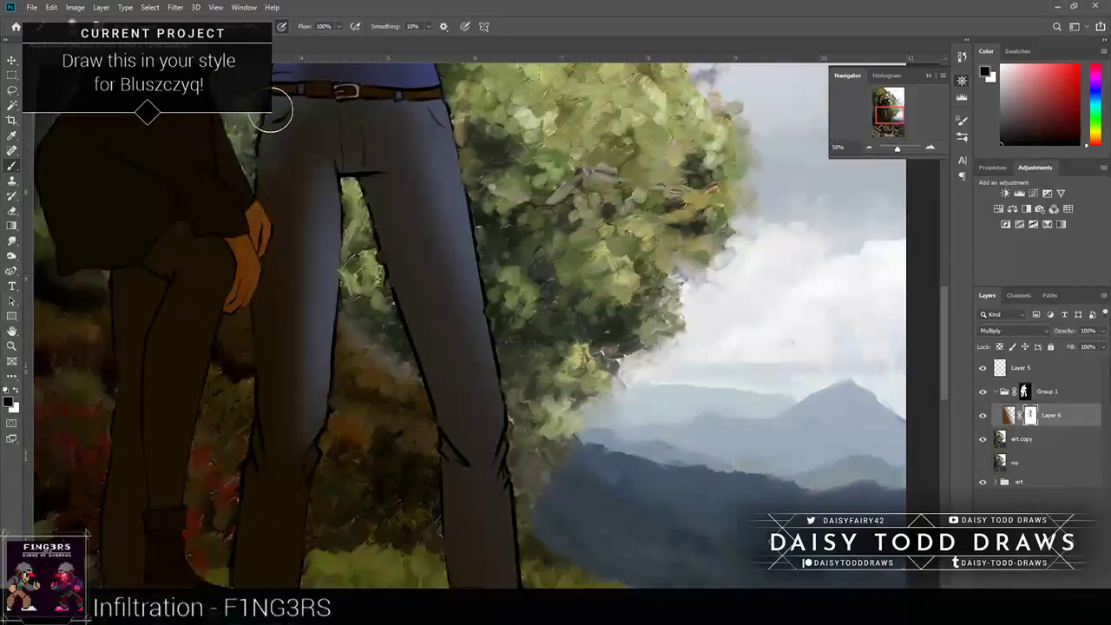
pyautogui.moveTo(269, 109); pyautogui.dragTo(261, 469)
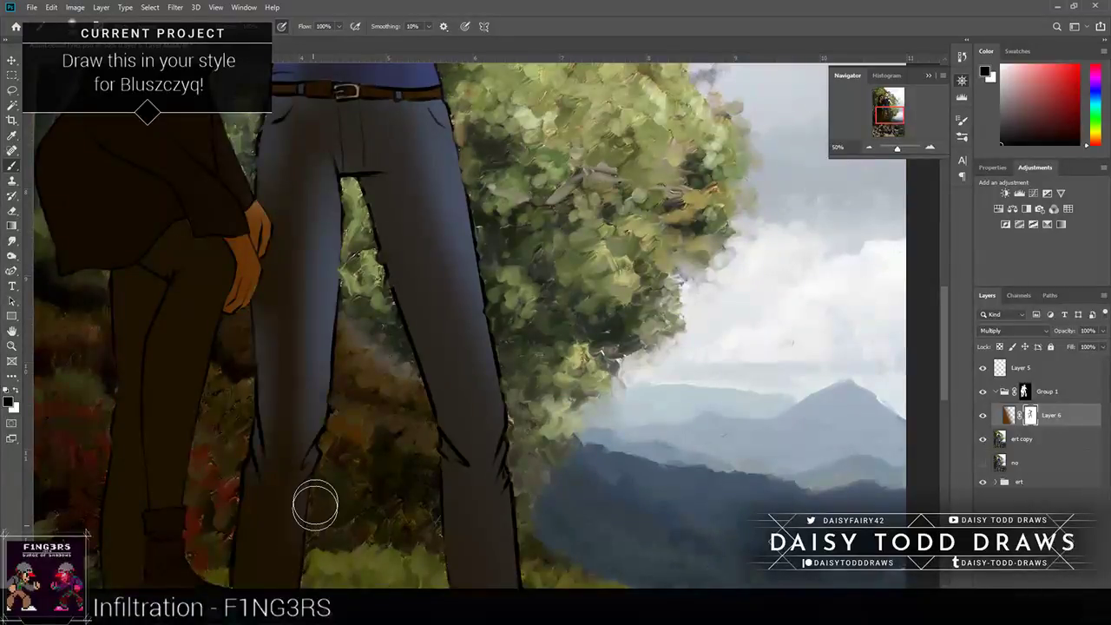
pyautogui.moveTo(314, 504); pyautogui.dragTo(303, 417)
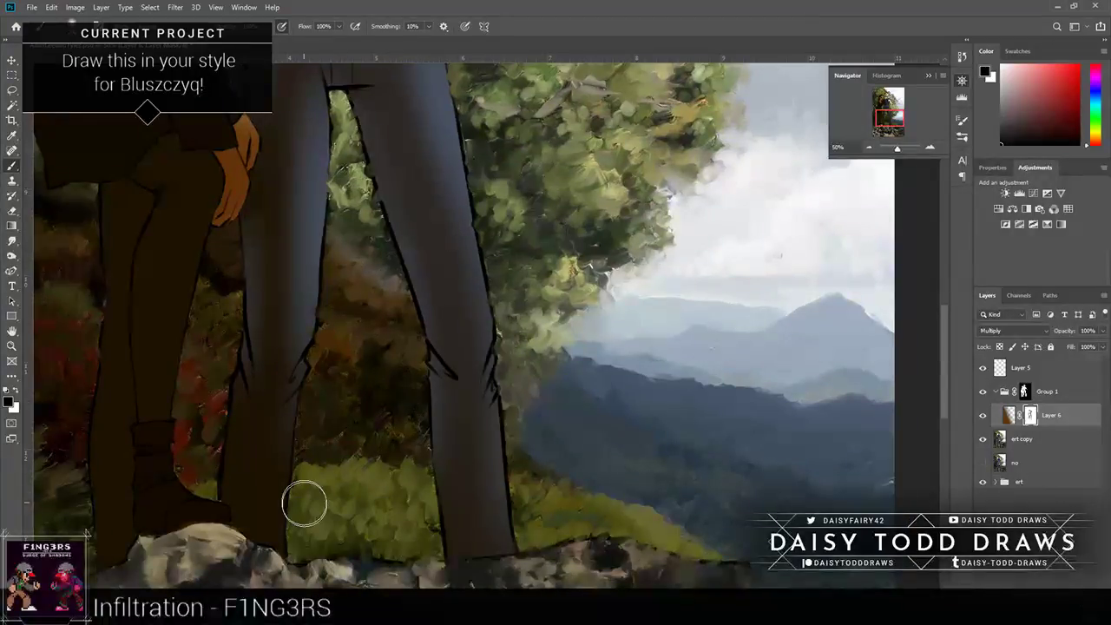
pyautogui.moveTo(244, 256)
pyautogui.mouseDown()
pyautogui.moveTo(266, 429)
pyautogui.moveTo(231, 252)
pyautogui.mouseUp()
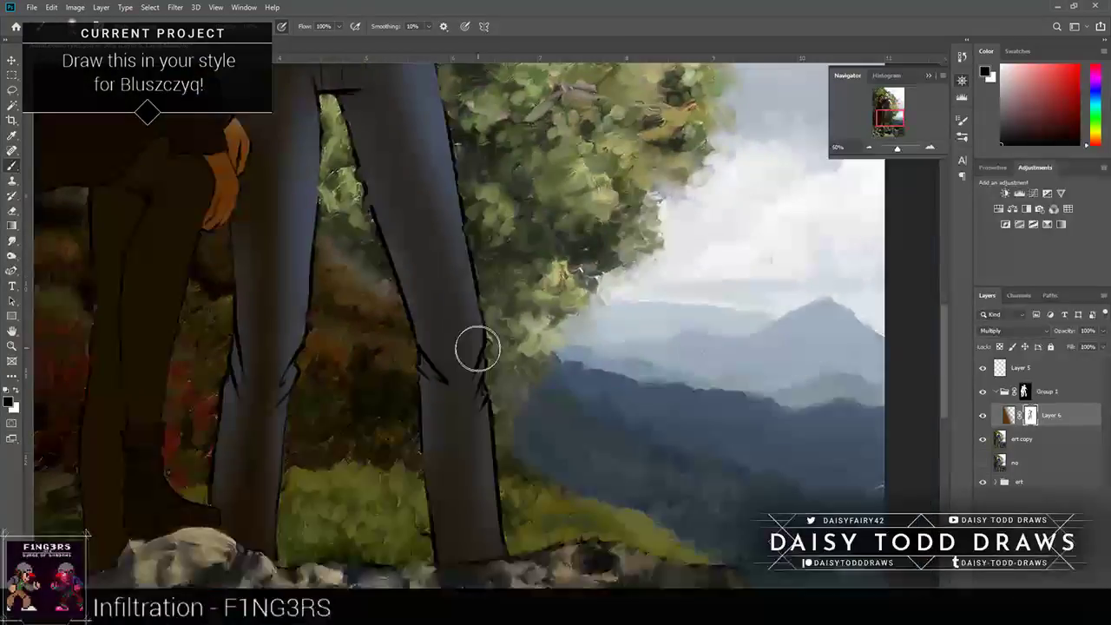
pyautogui.press('[')
pyautogui.press('[')
pyautogui.press('[')
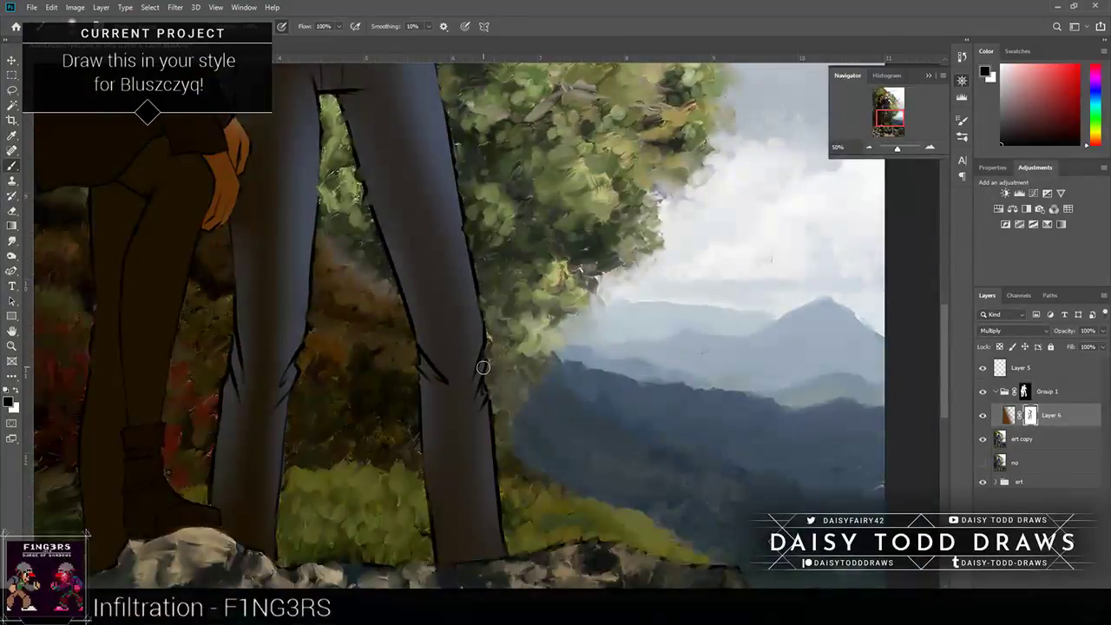
pyautogui.press('[')
pyautogui.press('[')
pyautogui.press(']')
pyautogui.press(']')
pyautogui.press(']')
pyautogui.press(']')
pyautogui.press(']')
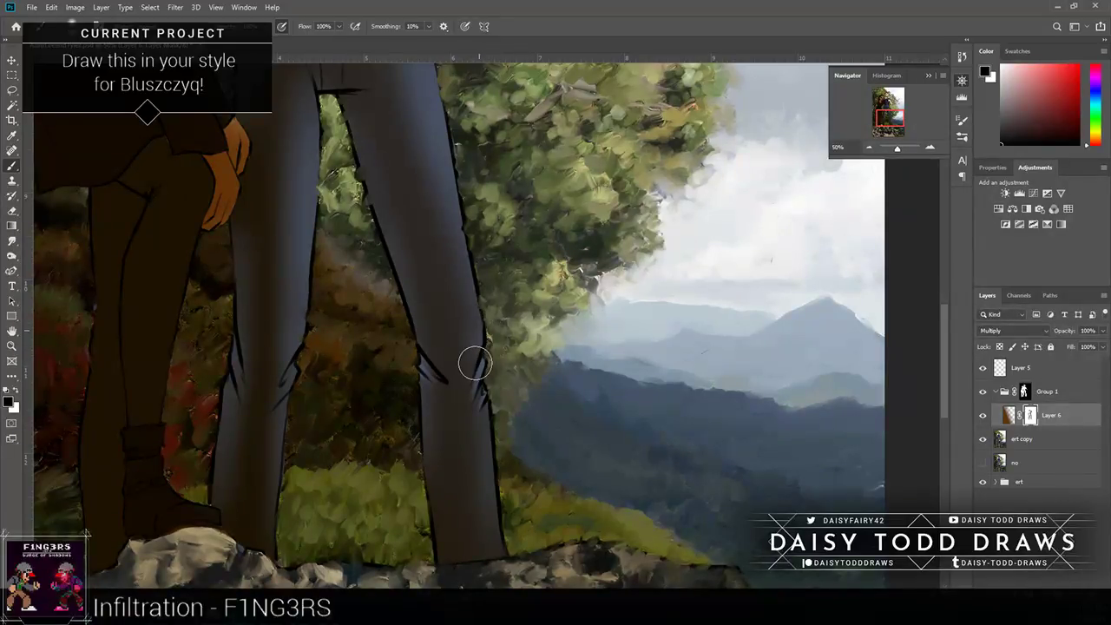
pyautogui.moveTo(475, 365); pyautogui.dragTo(439, 302)
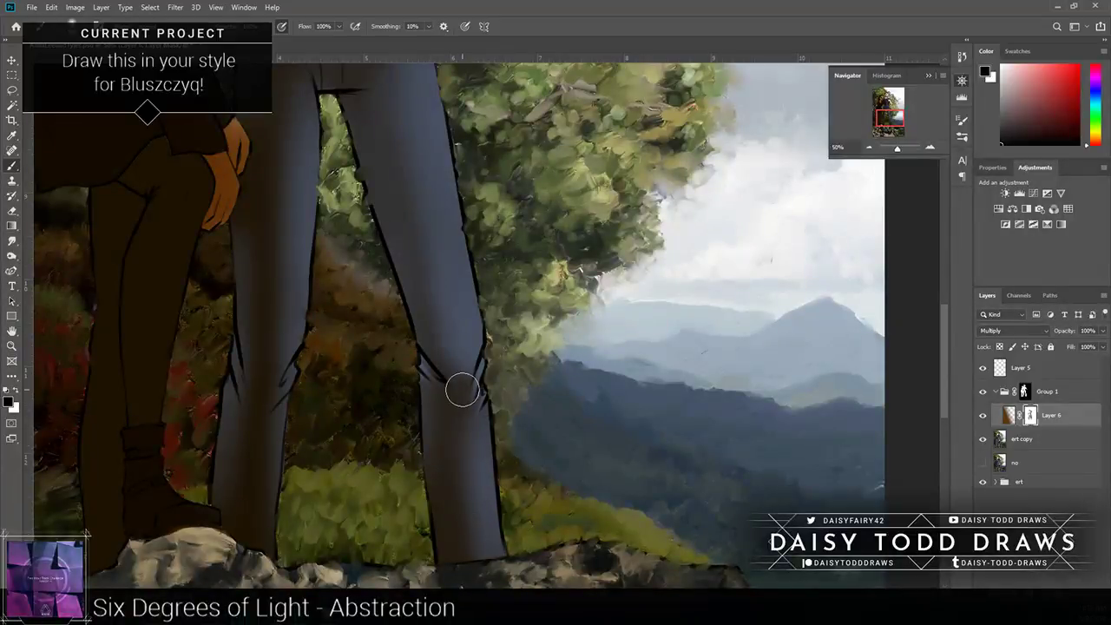
pyautogui.moveTo(445, 349); pyautogui.dragTo(482, 529)
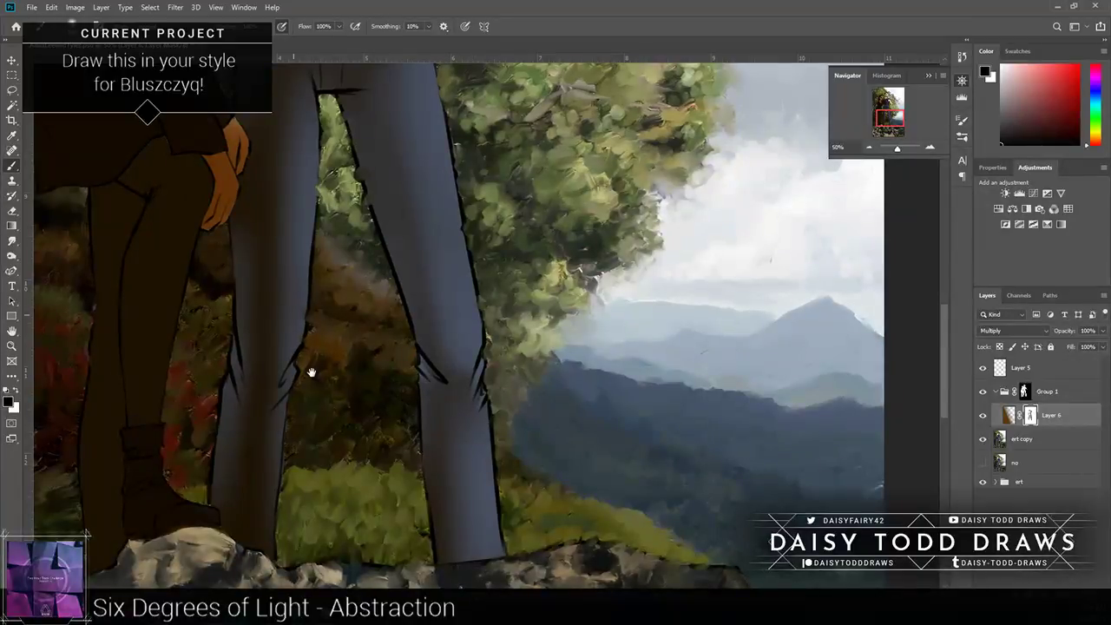
# Step: Lighten a band on the lower left leg and the upper trousers below the belt
pyautogui.moveTo(310, 372); pyautogui.dragTo(385, 576)
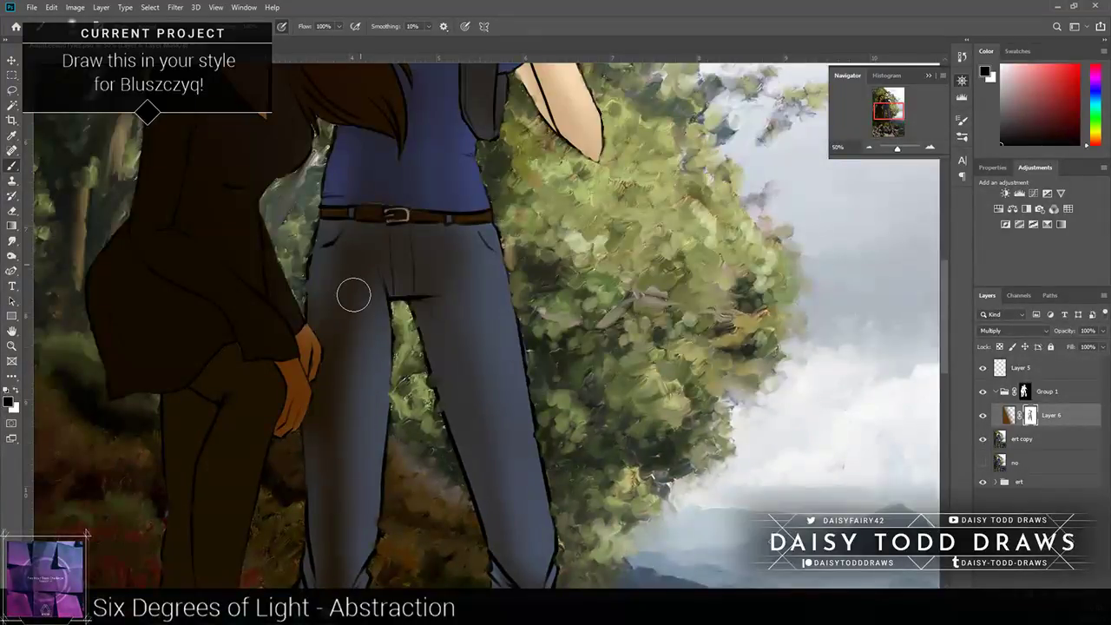
pyautogui.moveTo(334, 399); pyautogui.dragTo(335, 521)
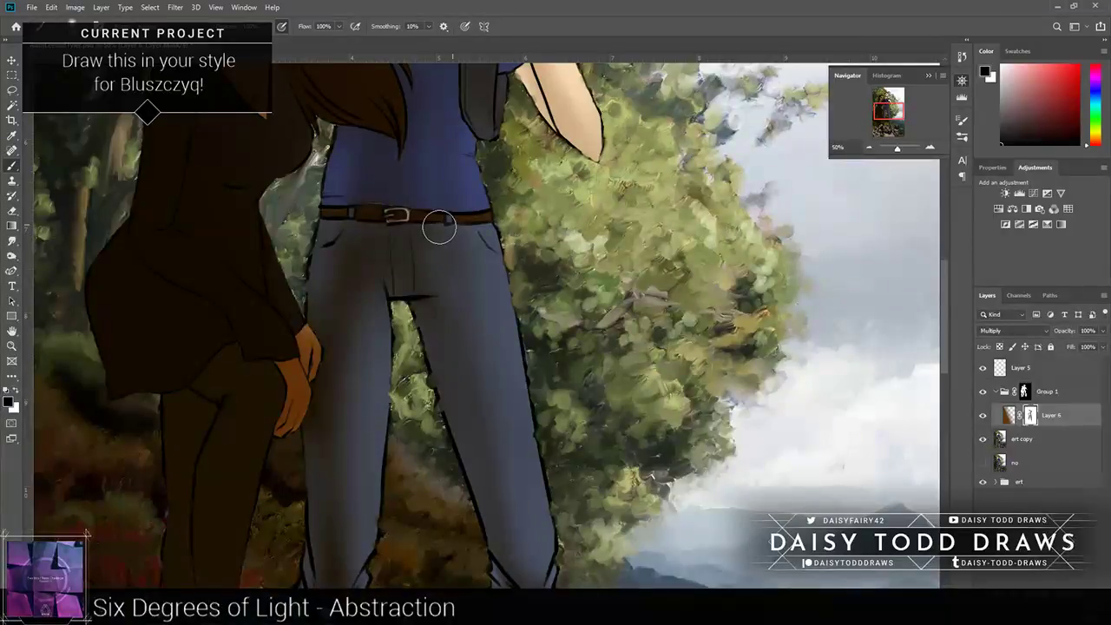
pyautogui.moveTo(439, 227); pyautogui.dragTo(347, 248)
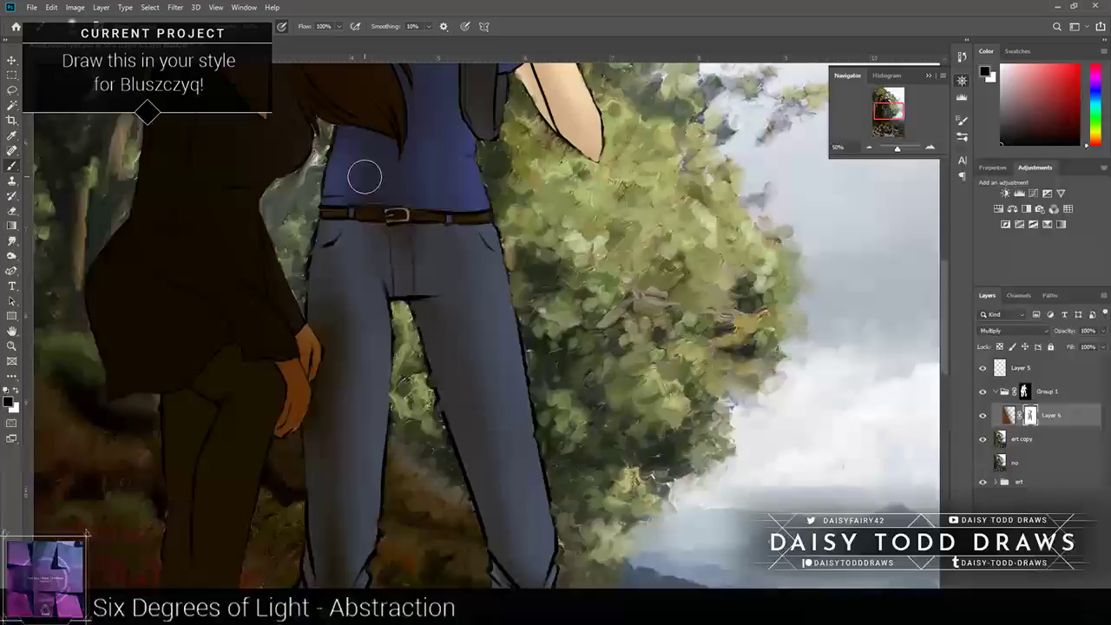
pyautogui.hscroll(-2, 365, 177)
pyautogui.moveTo(315, 304)
pyautogui.mouseDown()
pyautogui.moveTo(283, 126)
pyautogui.moveTo(292, 131)
pyautogui.mouseUp()
pyautogui.press('[')
pyautogui.press('[')
pyautogui.press('[')
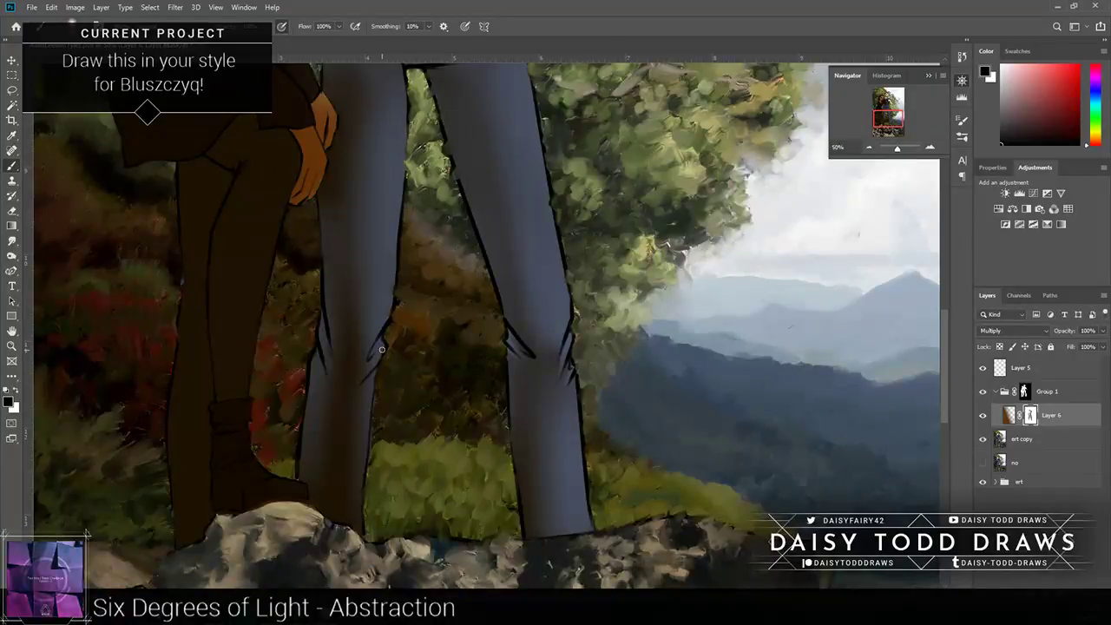
pyautogui.press(']')
pyautogui.press(']')
# Step: Lighten the left trouser leg from crotch to shin, adding a shadow fold at the knee
pyautogui.moveTo(375, 384); pyautogui.dragTo(367, 513)
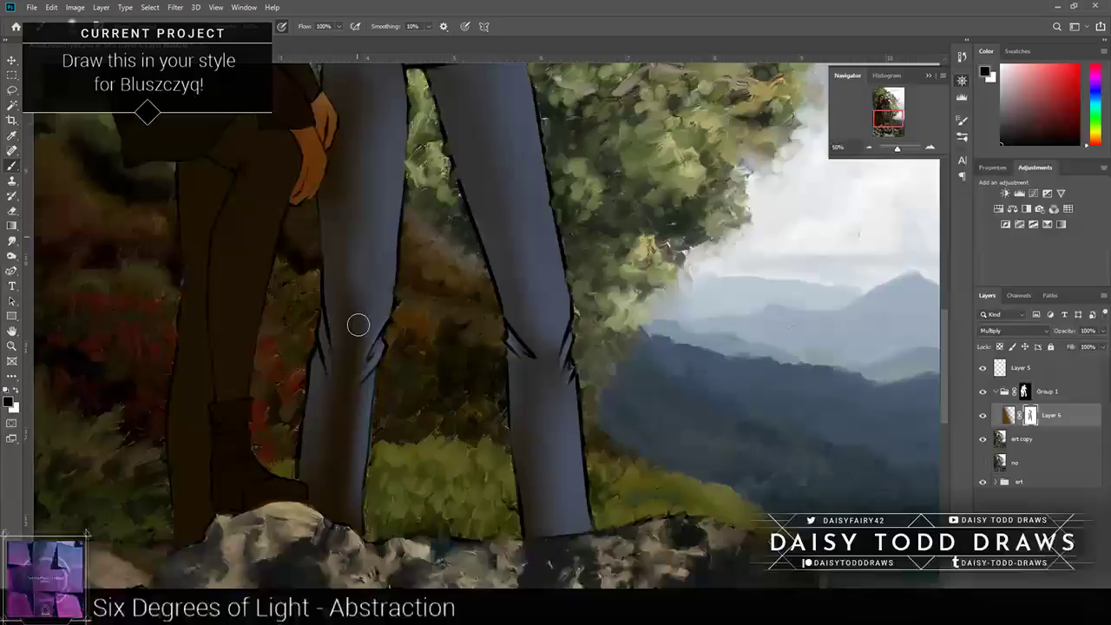
pyautogui.moveTo(361, 251); pyautogui.dragTo(354, 349)
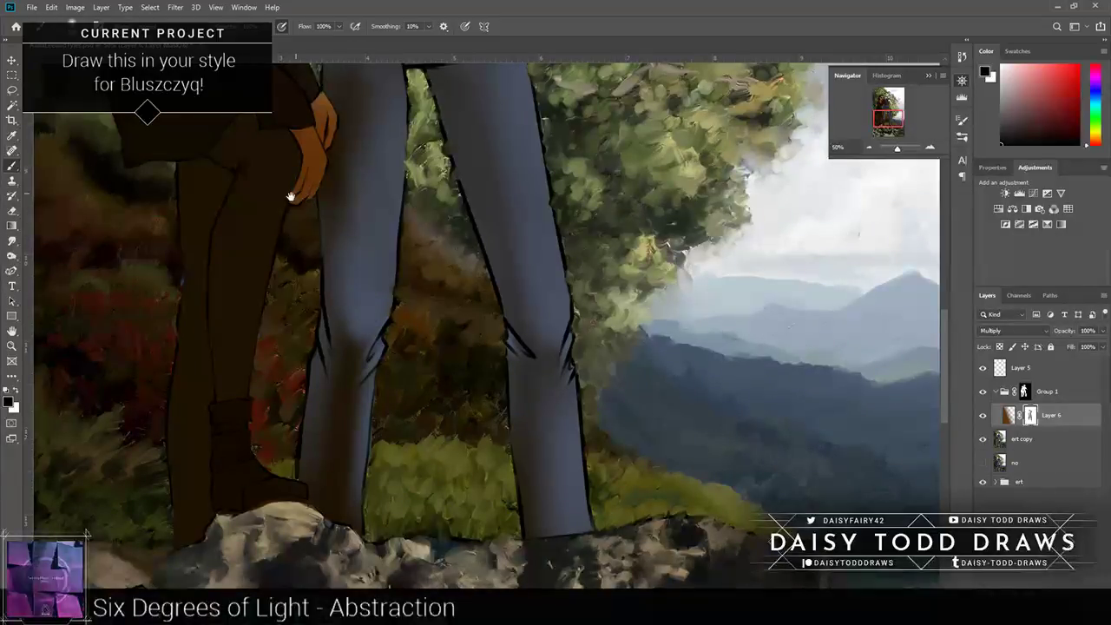
pyautogui.moveTo(290, 196); pyautogui.dragTo(291, 328)
pyautogui.moveTo(364, 351)
pyautogui.mouseDown()
pyautogui.moveTo(390, 124)
pyautogui.moveTo(438, 377)
pyautogui.mouseUp()
pyautogui.moveTo(343, 586)
pyautogui.mouseDown()
pyautogui.moveTo(339, 385)
pyautogui.moveTo(362, 274)
pyautogui.moveTo(374, 271)
pyautogui.mouseUp()
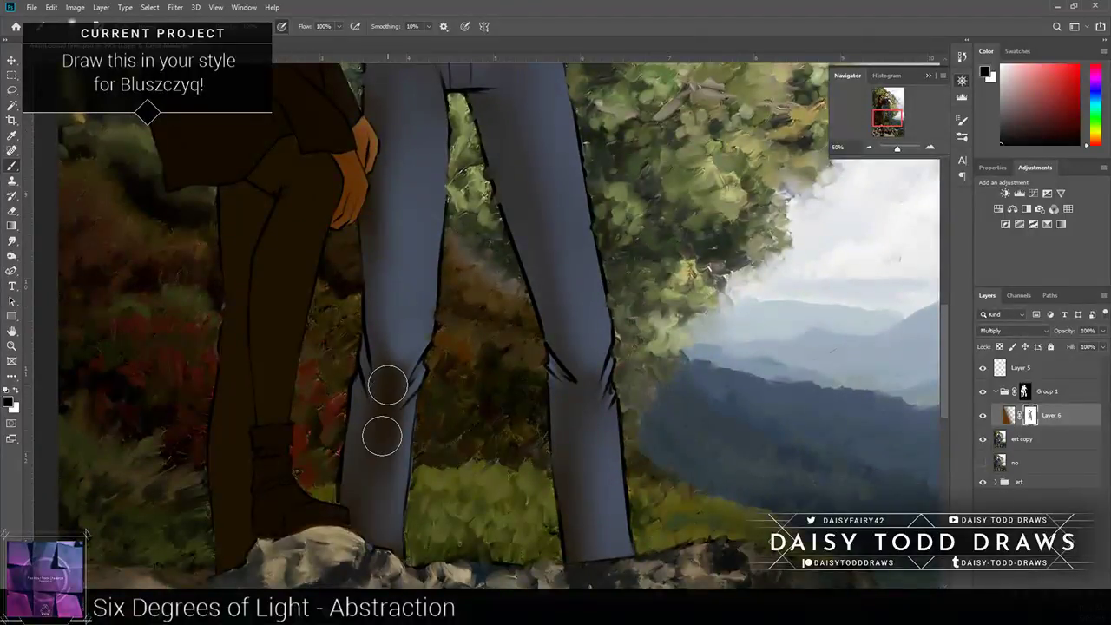
pyautogui.moveTo(387, 384); pyautogui.dragTo(392, 397)
pyautogui.moveTo(397, 317)
pyautogui.mouseDown()
pyautogui.moveTo(367, 409)
pyautogui.moveTo(380, 317)
pyautogui.moveTo(368, 508)
pyautogui.mouseUp()
# Step: Cover the dark mark and smooth the skin across the woman's forehead
pyautogui.moveTo(330, 299); pyautogui.dragTo(339, 550)
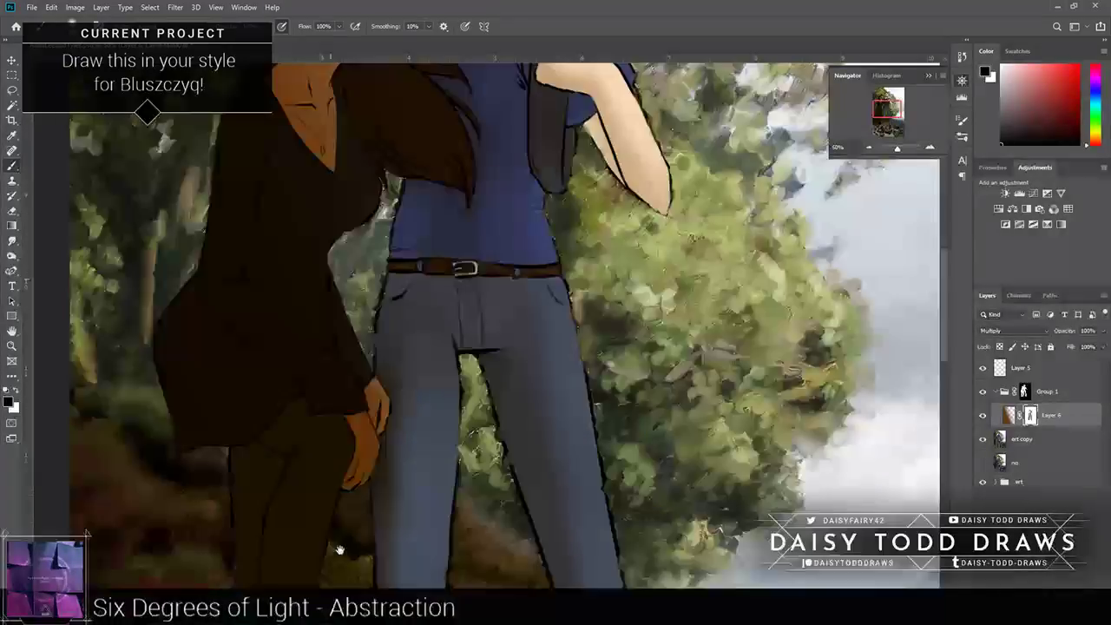
pyautogui.moveTo(375, 69); pyautogui.dragTo(384, 375)
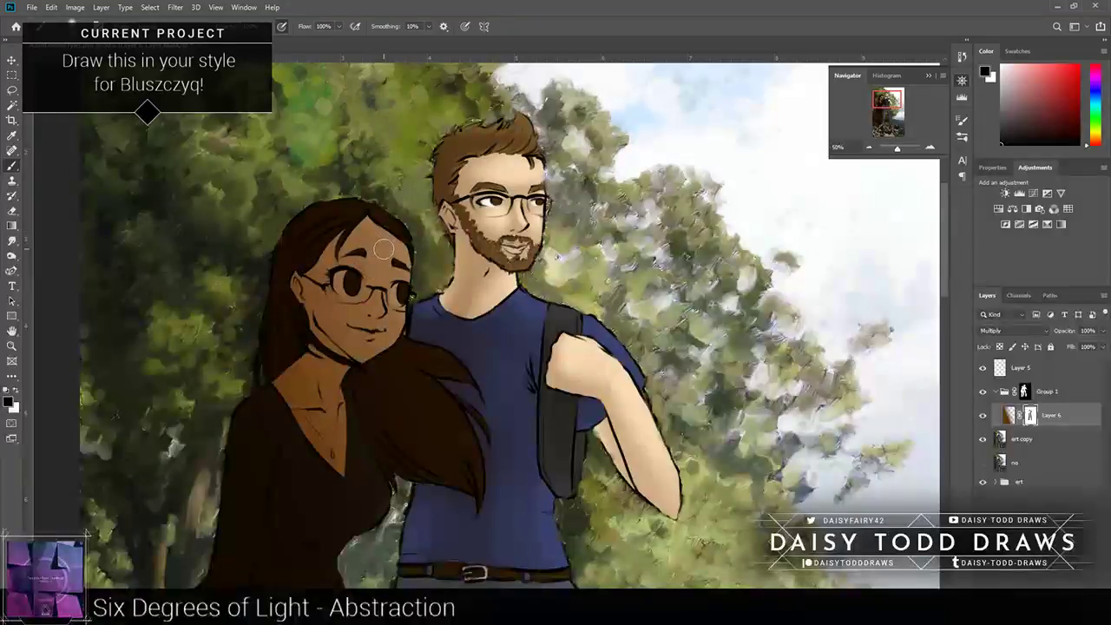
pyautogui.moveTo(374, 257); pyautogui.dragTo(378, 245)
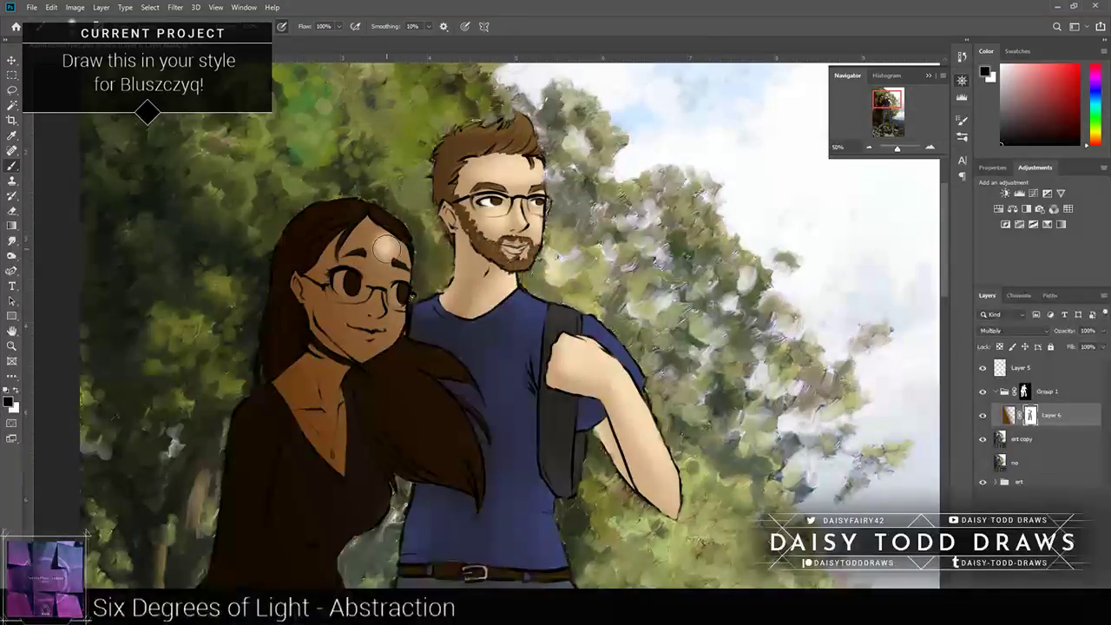
pyautogui.moveTo(387, 249); pyautogui.dragTo(340, 250)
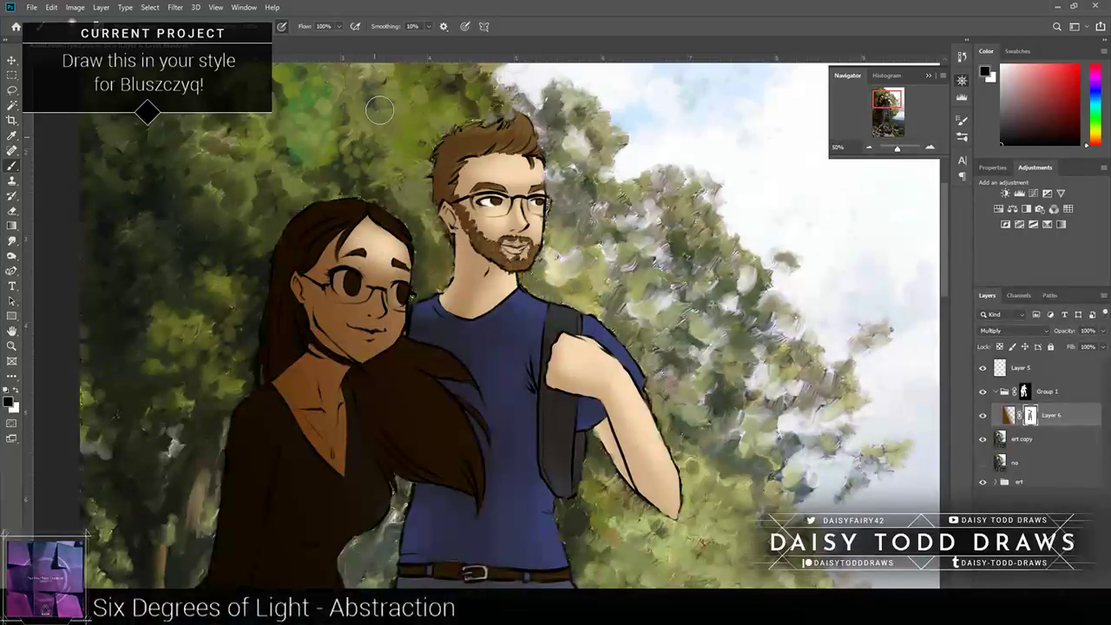
pyautogui.scroll(2, 371, 192)
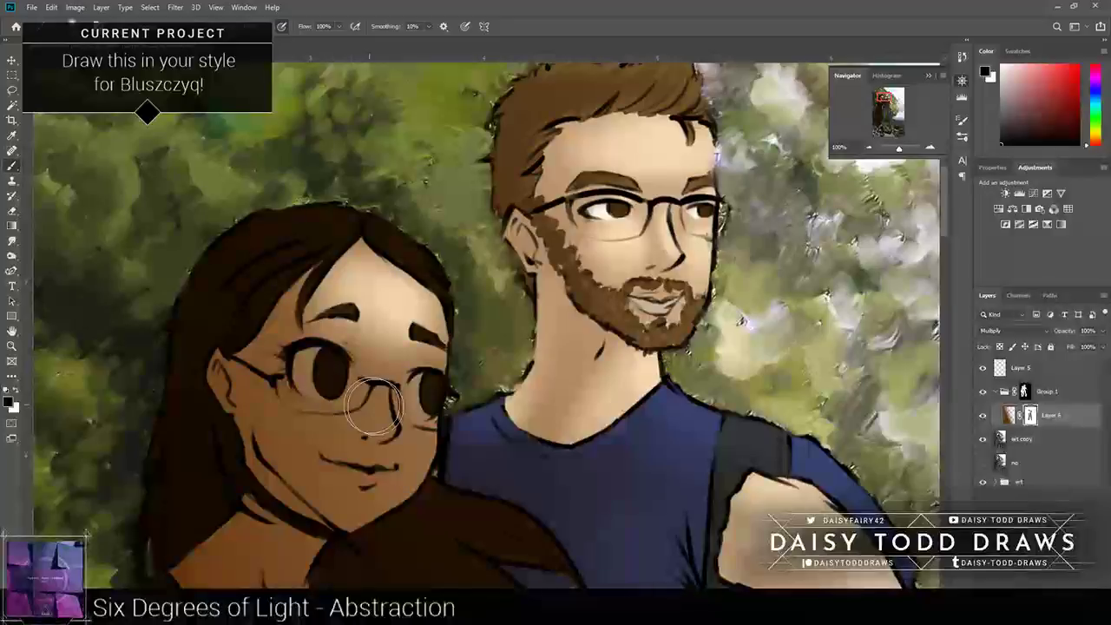
# Step: With a small brush, highlight the woman's cheek, jaw and eyes, undoing the last eye highlight
pyautogui.press('[')
pyautogui.press('[')
pyautogui.press('[')
pyautogui.press('[')
pyautogui.press('[')
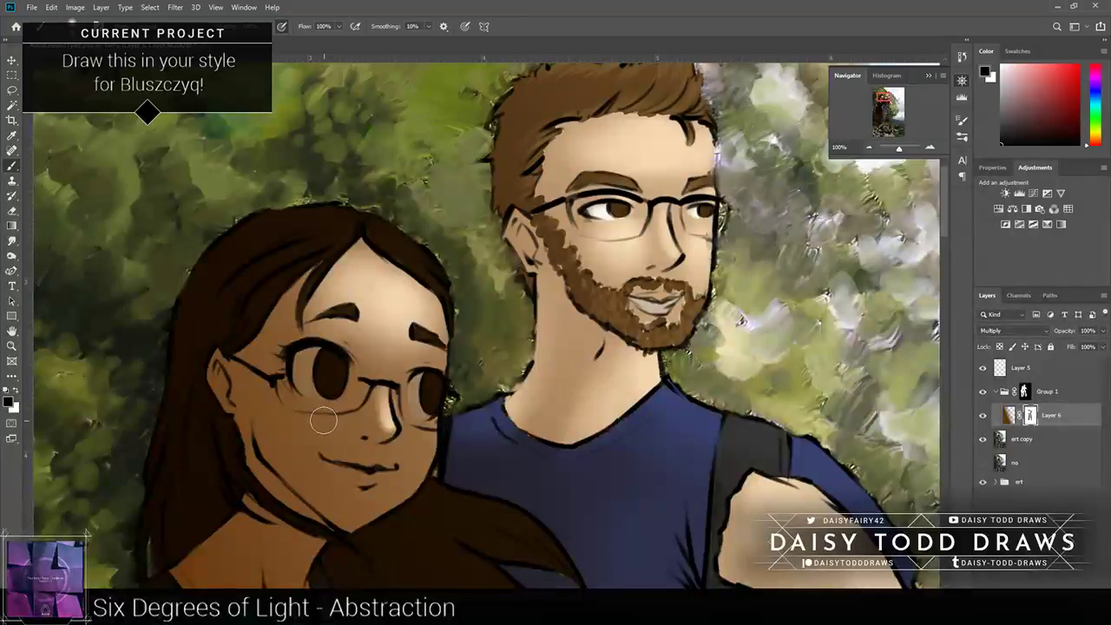
pyautogui.moveTo(322, 422)
pyautogui.mouseDown()
pyautogui.moveTo(318, 446)
pyautogui.moveTo(296, 410)
pyautogui.moveTo(417, 443)
pyautogui.moveTo(379, 499)
pyautogui.moveTo(355, 500)
pyautogui.mouseUp()
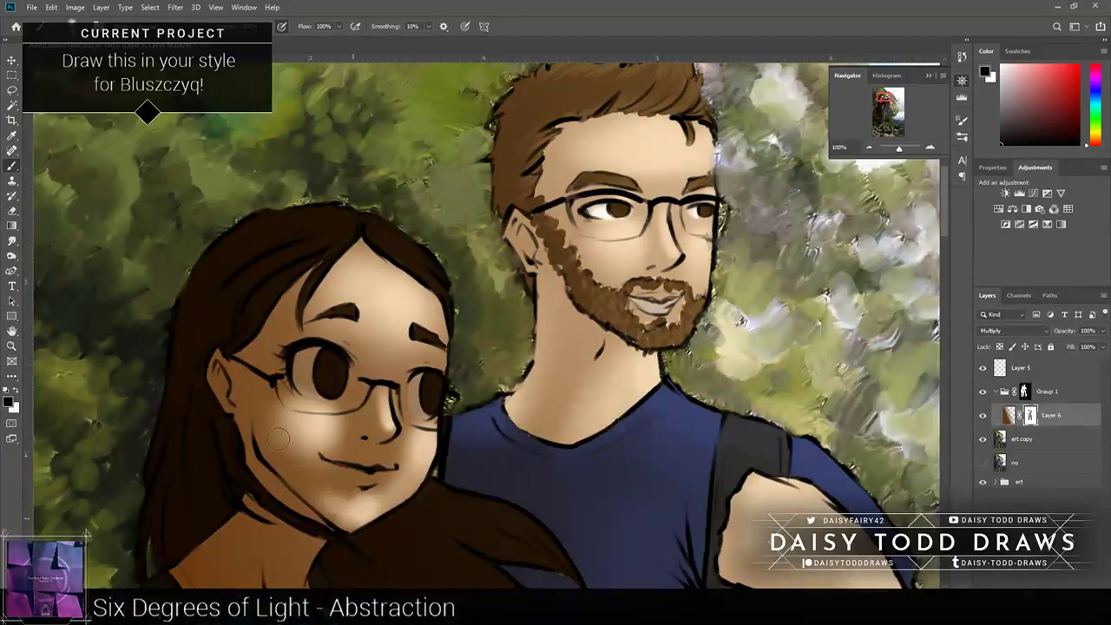
pyautogui.moveTo(355, 500)
pyautogui.mouseDown()
pyautogui.moveTo(326, 496)
pyautogui.moveTo(272, 446)
pyautogui.moveTo(368, 475)
pyautogui.moveTo(347, 468)
pyautogui.moveTo(364, 449)
pyautogui.moveTo(336, 454)
pyautogui.moveTo(275, 410)
pyautogui.mouseUp()
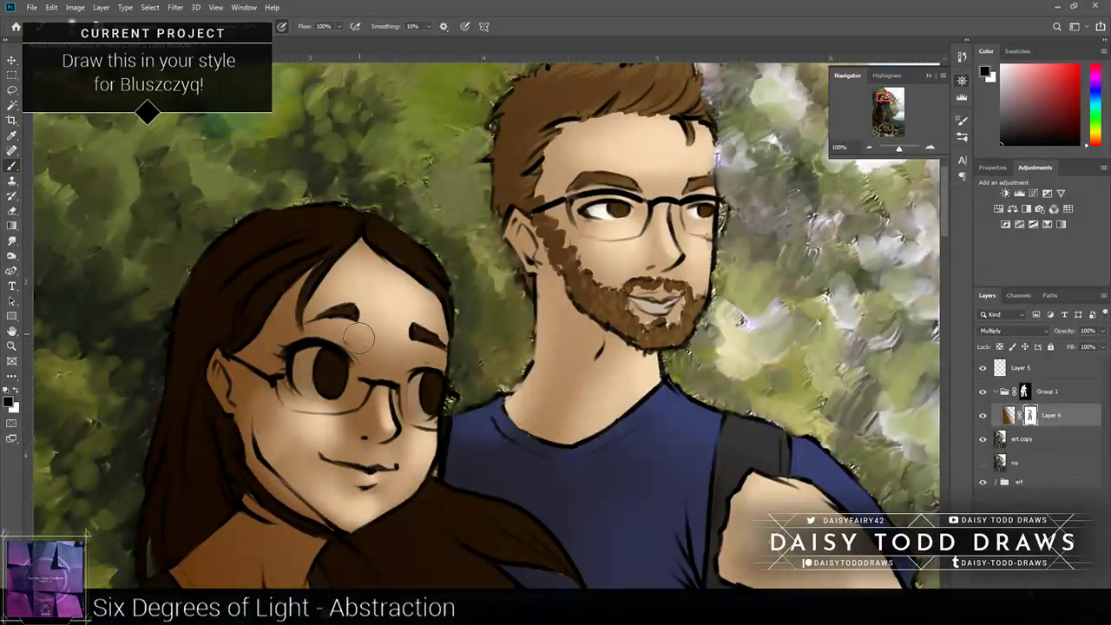
pyautogui.click(309, 374)
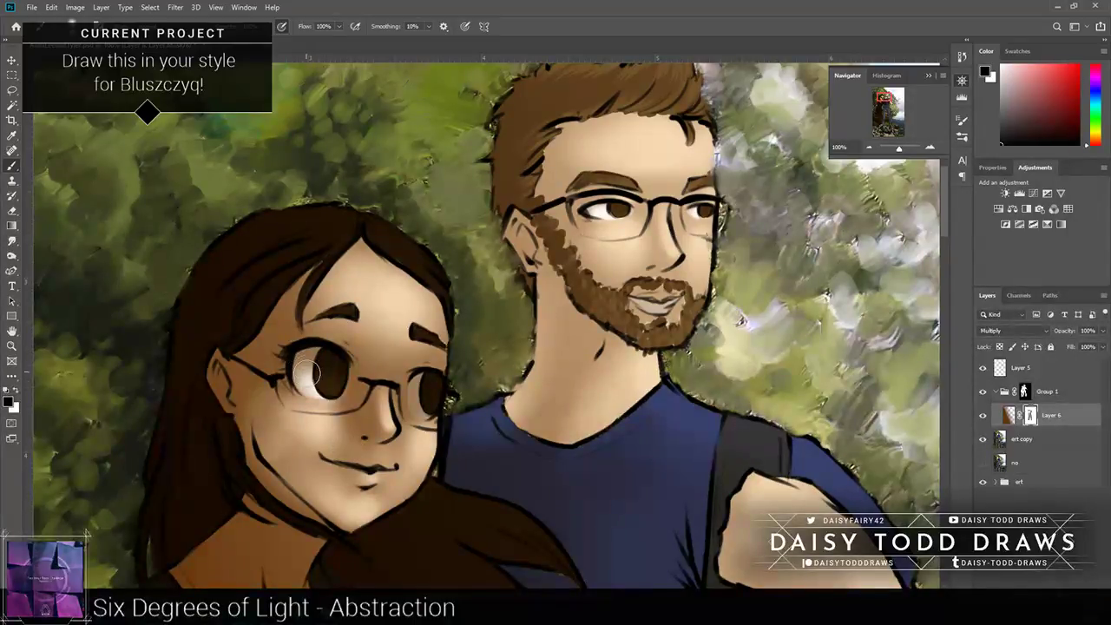
pyautogui.click(425, 376)
pyautogui.moveTo(426, 375); pyautogui.dragTo(425, 401)
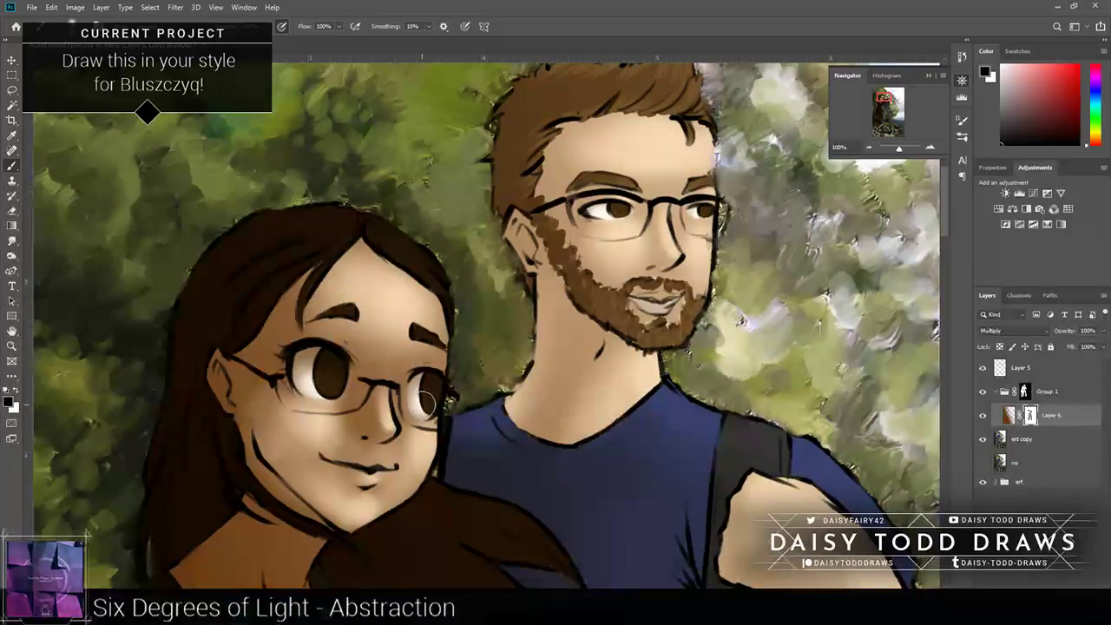
pyautogui.hotkey('ctrl', 'z')
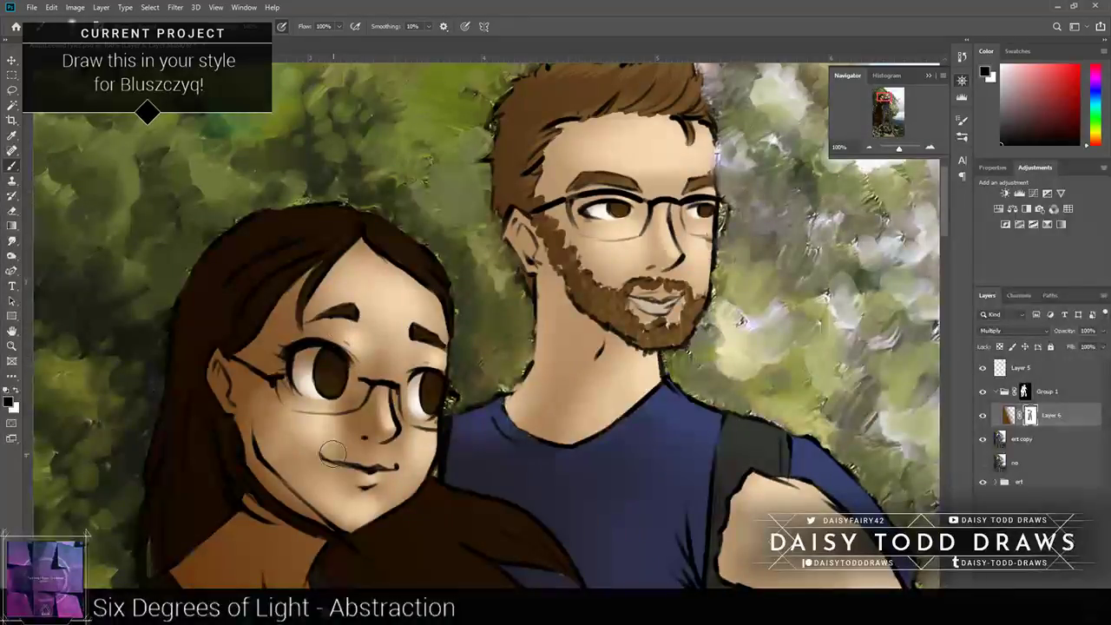
# Step: Lighten the skin by her mouth corner, chin and cheek
pyautogui.moveTo(397, 443)
pyautogui.mouseDown()
pyautogui.moveTo(382, 473)
pyautogui.moveTo(347, 434)
pyautogui.mouseUp()
pyautogui.moveTo(260, 364); pyautogui.dragTo(258, 401)
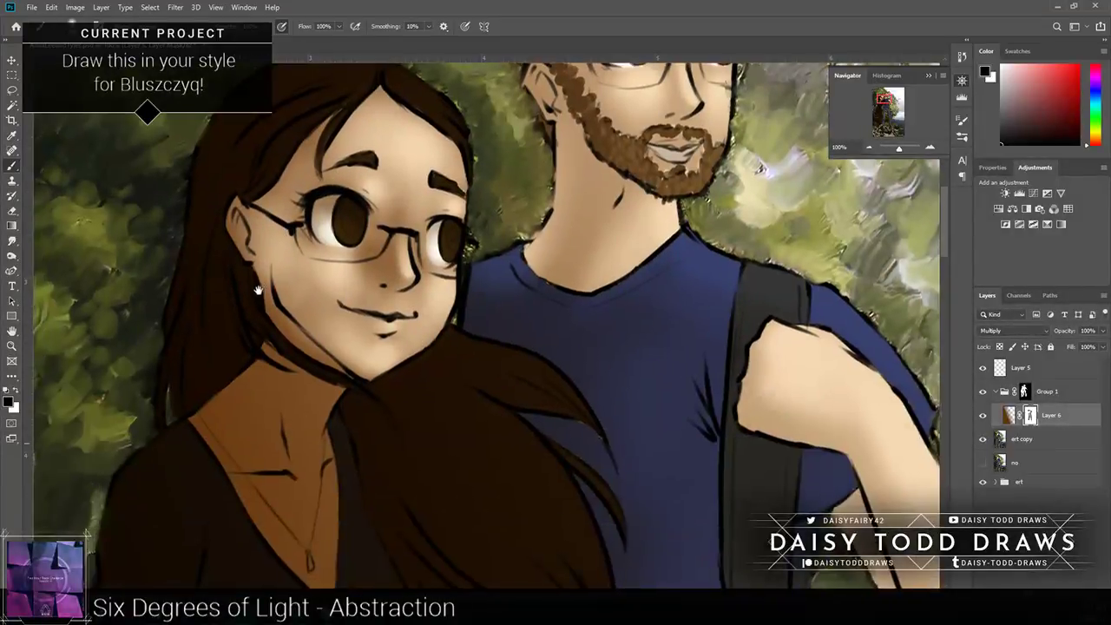
pyautogui.moveTo(316, 529)
pyautogui.mouseDown()
pyautogui.moveTo(340, 373)
pyautogui.moveTo(289, 461)
pyautogui.moveTo(295, 408)
pyautogui.mouseUp()
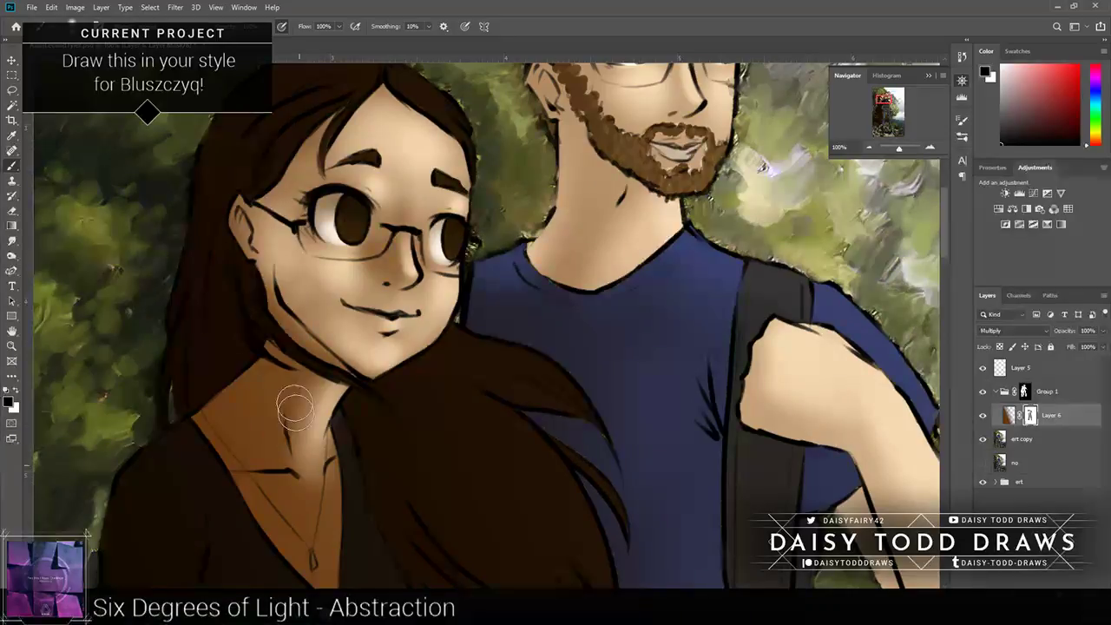
# Step: Lighten the woman's neck and upper chest, undoing the dark shadow around the necklace
pyautogui.moveTo(289, 422); pyautogui.dragTo(300, 473)
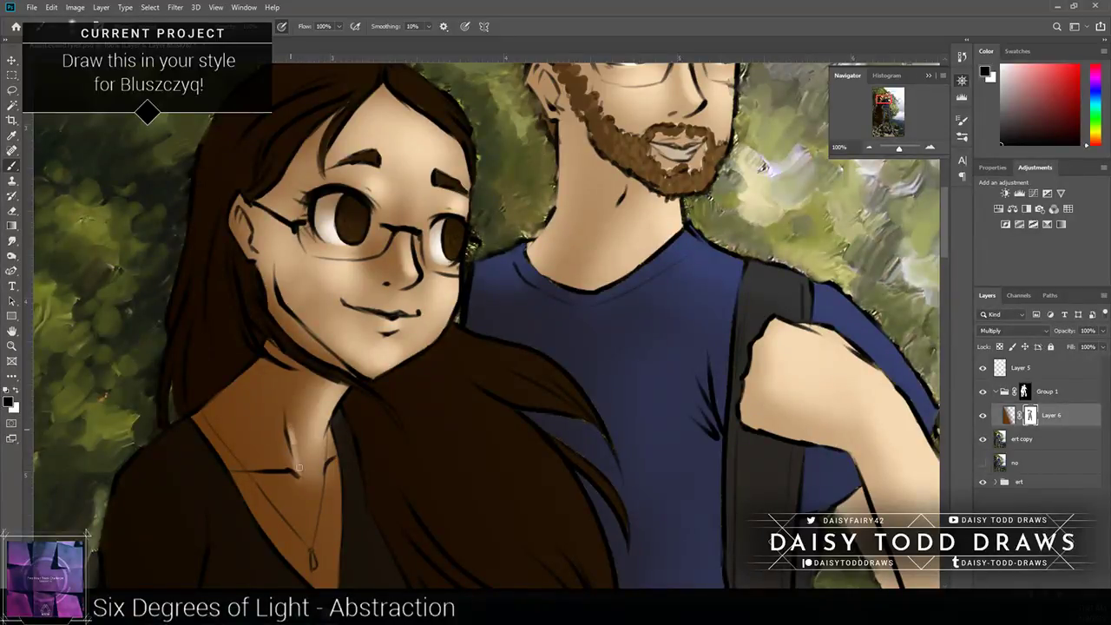
pyautogui.moveTo(292, 410)
pyautogui.mouseDown()
pyautogui.moveTo(291, 438)
pyautogui.moveTo(301, 382)
pyautogui.moveTo(302, 456)
pyautogui.moveTo(335, 361)
pyautogui.moveTo(313, 260)
pyautogui.moveTo(300, 334)
pyautogui.mouseUp()
pyautogui.moveTo(313, 295); pyautogui.dragTo(278, 365)
pyautogui.moveTo(287, 312)
pyautogui.mouseDown()
pyautogui.moveTo(298, 355)
pyautogui.moveTo(348, 377)
pyautogui.moveTo(381, 240)
pyautogui.mouseUp()
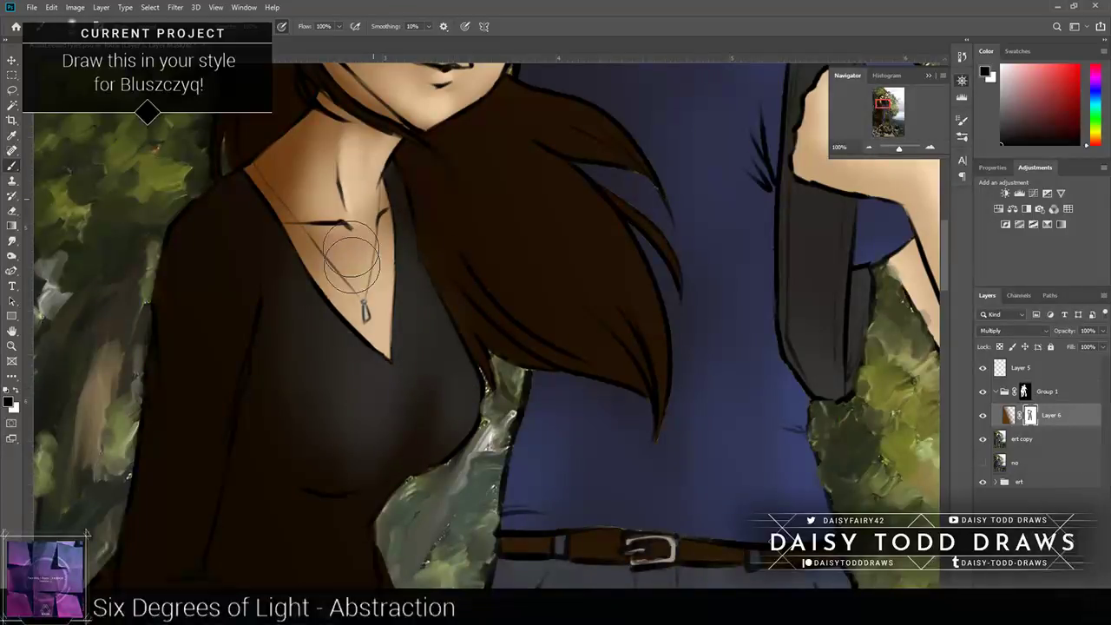
pyautogui.hotkey('ctrl', 'z')
pyautogui.press('[')
pyautogui.press('[')
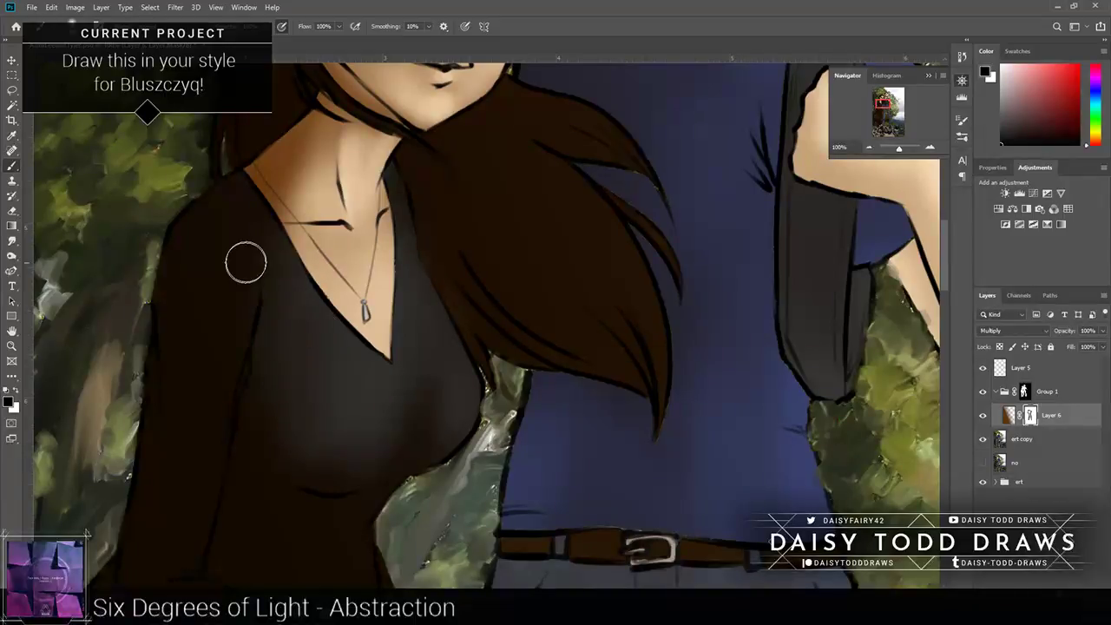
# Step: Brighten the shading along her upper arm and set the view to 50% on the couple
pyautogui.moveTo(194, 480); pyautogui.dragTo(240, 225)
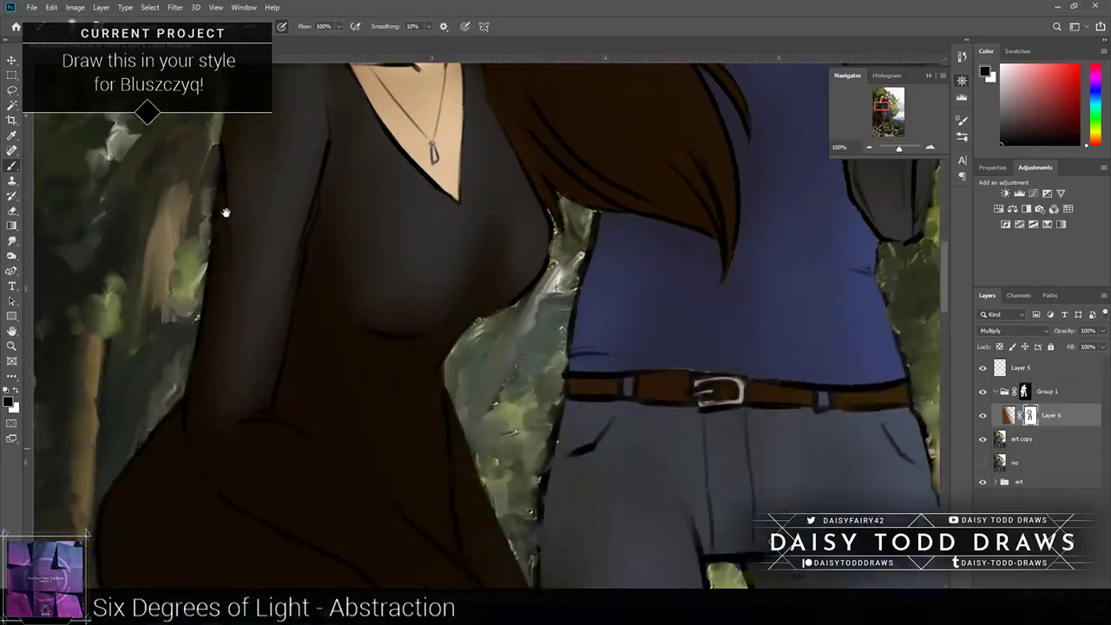
pyautogui.moveTo(224, 211); pyautogui.dragTo(139, 34)
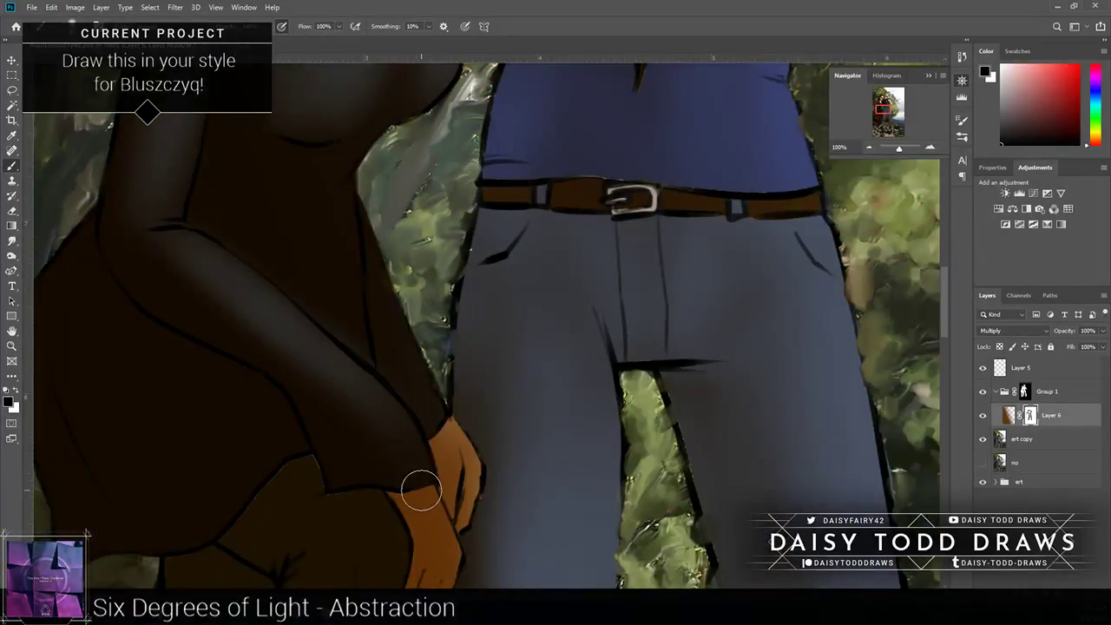
pyautogui.moveTo(269, 355)
pyautogui.mouseDown()
pyautogui.moveTo(137, 227)
pyautogui.moveTo(332, 319)
pyautogui.mouseUp()
pyautogui.hotkey('ctrl', '-')
pyautogui.hotkey('ctrl', '-')
pyautogui.hotkey('ctrl', '-')
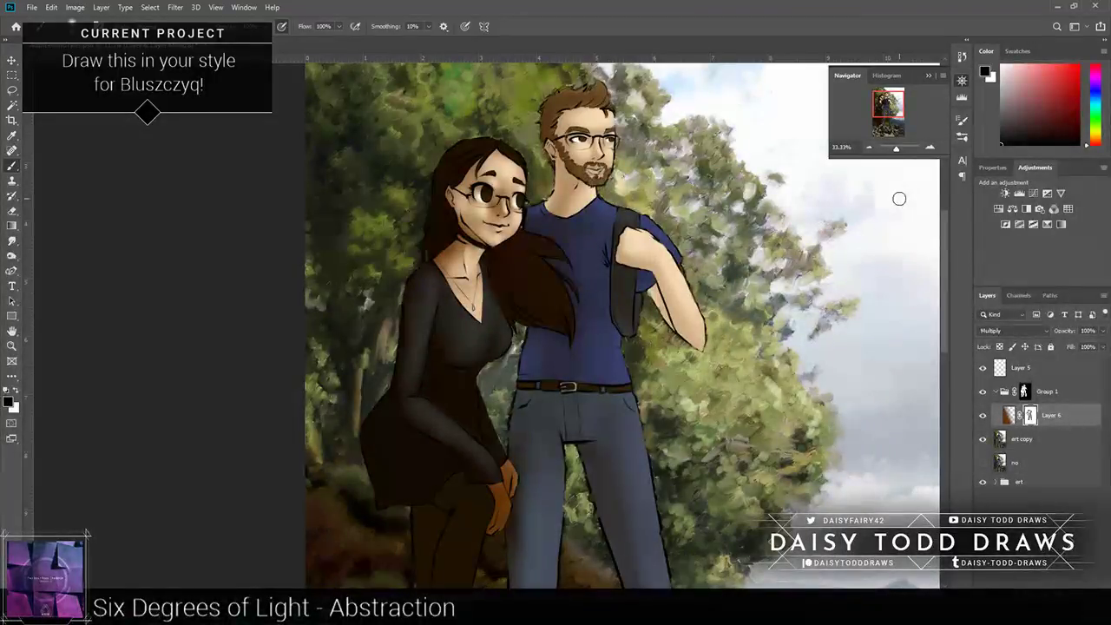
pyautogui.click(934, 148)
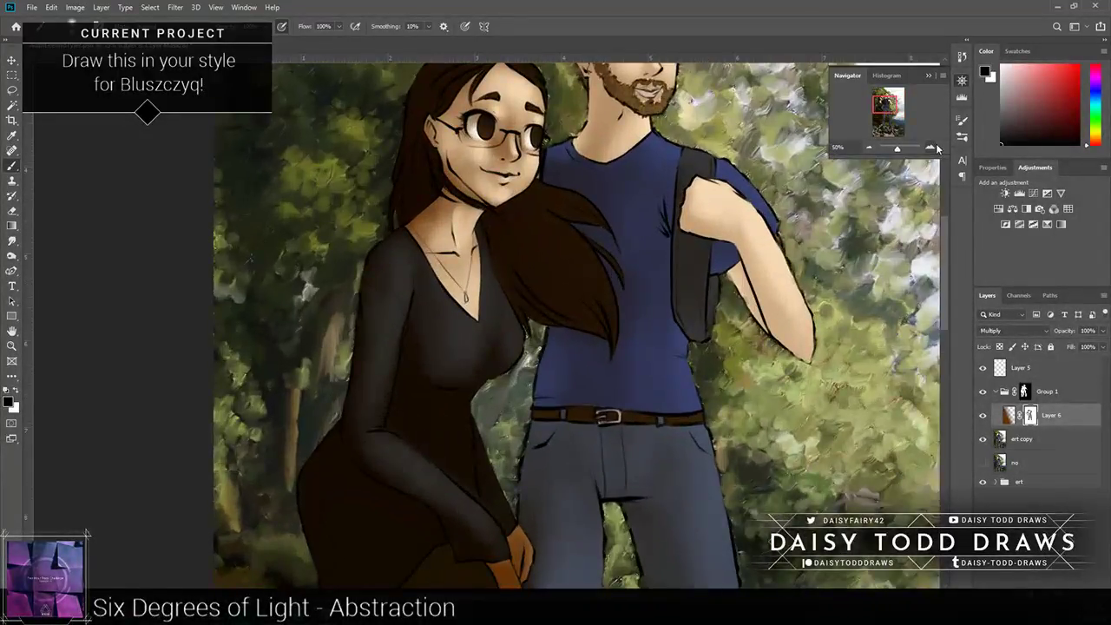
pyautogui.click(866, 149)
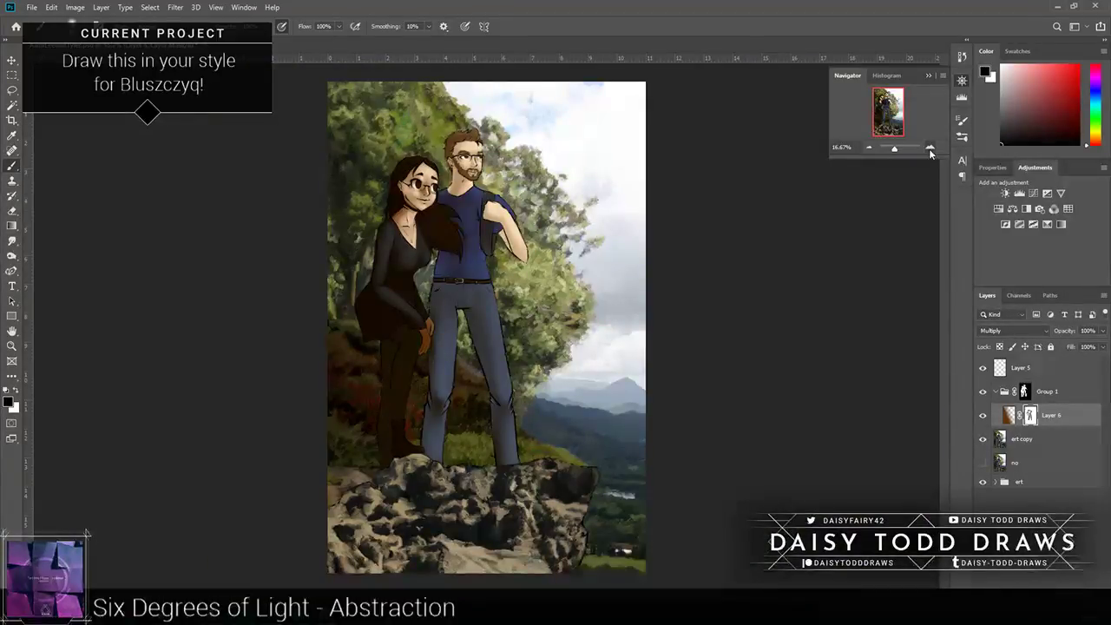
pyautogui.click(929, 149)
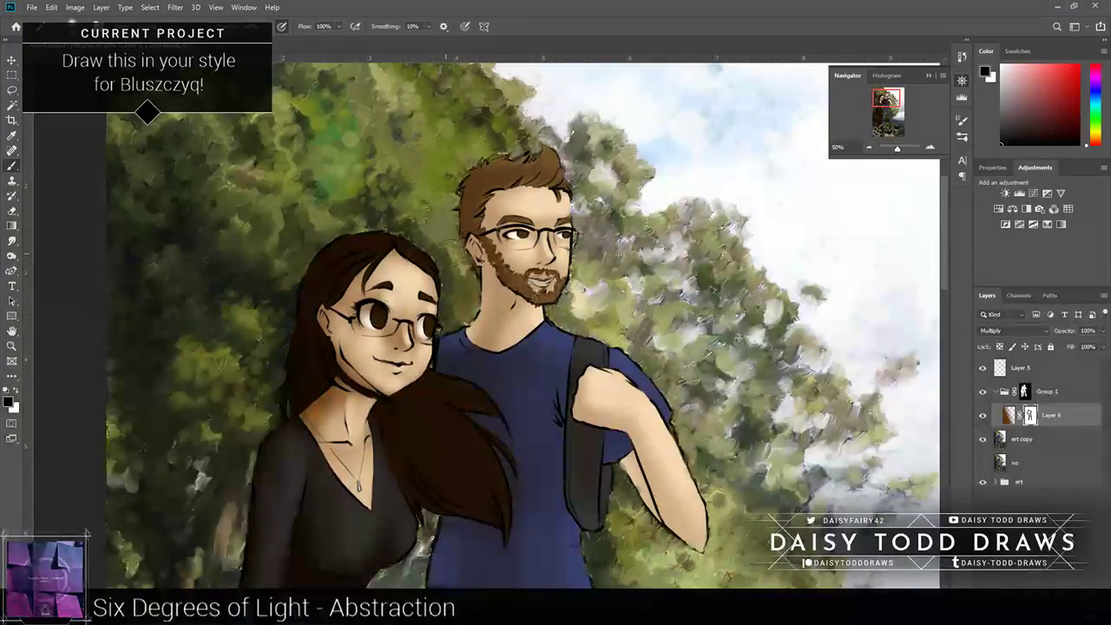
# Step: Highlight the knuckles and thumb of her hand and her knee
pyautogui.scroll(-2, 255, 317)
pyautogui.scroll(-2, 251, 248)
pyautogui.scroll(-2, 263, 268)
pyautogui.scroll(-2, 271, 300)
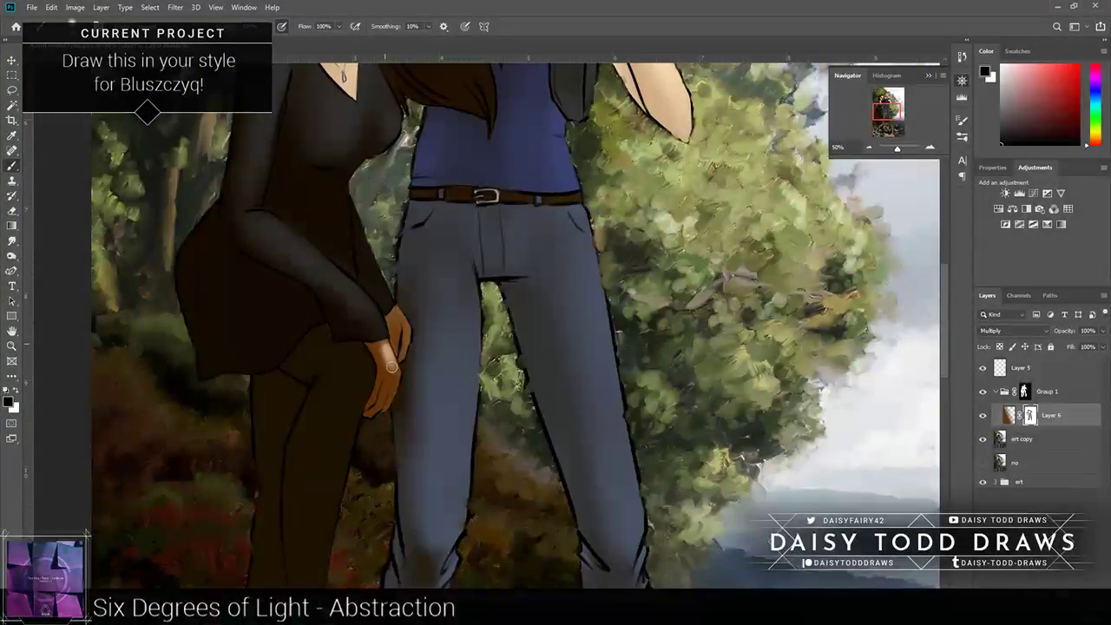
pyautogui.press('[')
pyautogui.moveTo(385, 409)
pyautogui.mouseDown()
pyautogui.moveTo(368, 408)
pyautogui.moveTo(383, 390)
pyautogui.mouseUp()
pyautogui.moveTo(393, 323)
pyautogui.mouseDown()
pyautogui.moveTo(400, 351)
pyautogui.moveTo(395, 311)
pyautogui.moveTo(395, 331)
pyautogui.moveTo(362, 355)
pyautogui.moveTo(355, 391)
pyautogui.mouseUp()
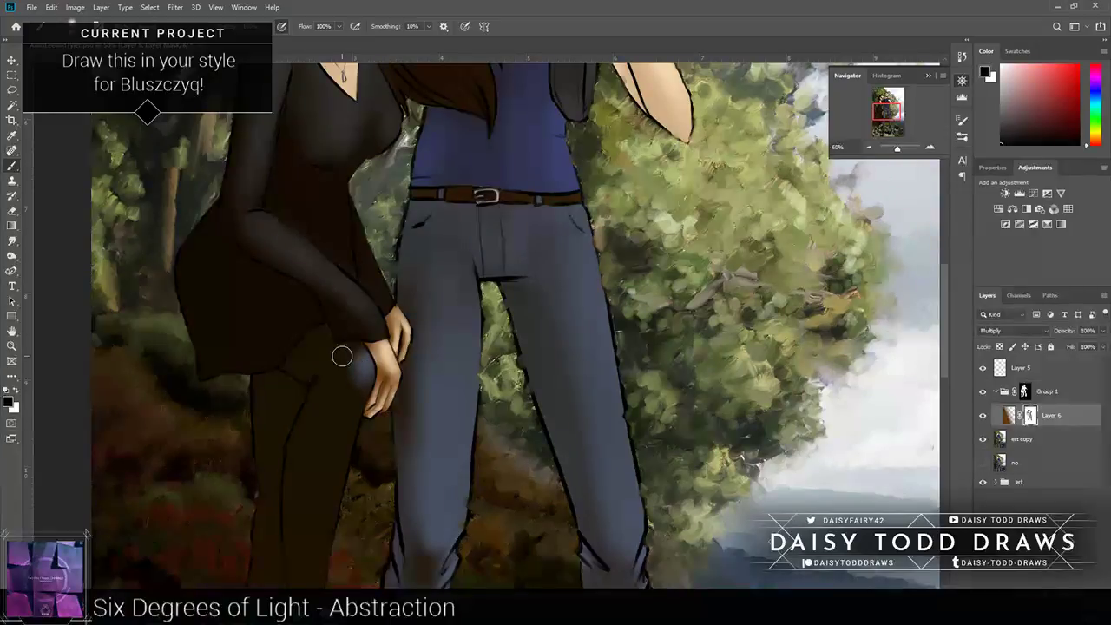
pyautogui.moveTo(341, 356)
pyautogui.mouseDown()
pyautogui.moveTo(347, 258)
pyautogui.moveTo(327, 190)
pyautogui.moveTo(308, 199)
pyautogui.moveTo(346, 265)
pyautogui.moveTo(279, 184)
pyautogui.mouseUp()
# Step: Extend the dark hem of the woman's skirt downward
pyautogui.press(']')
pyautogui.press(']')
pyautogui.press(']')
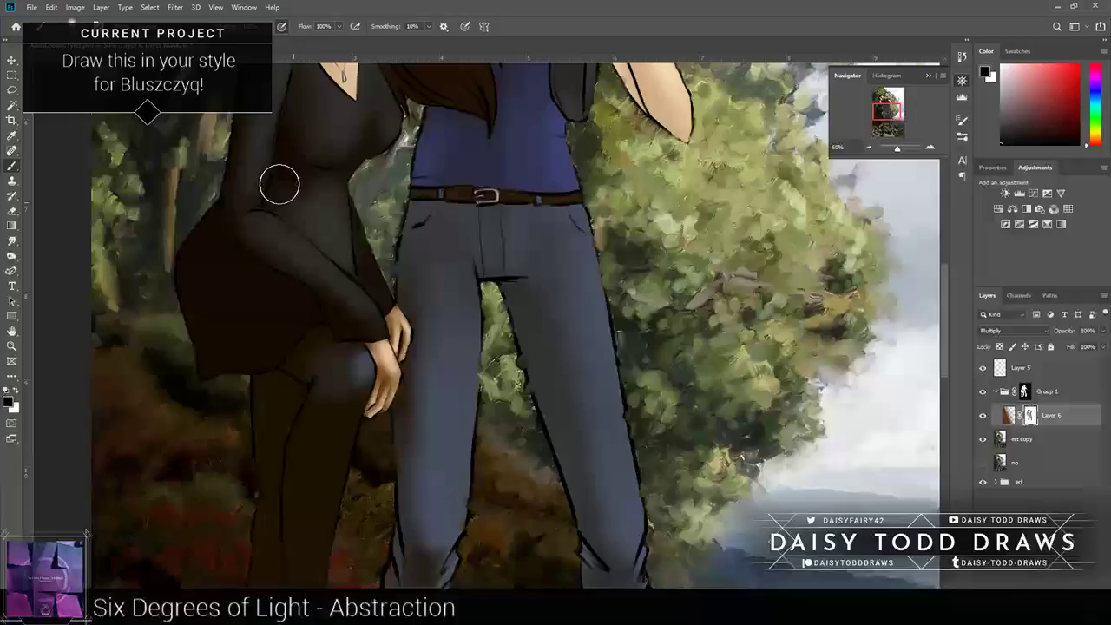
pyautogui.press('[')
pyautogui.press('[')
pyautogui.press('[')
pyautogui.moveTo(359, 228); pyautogui.dragTo(390, 305)
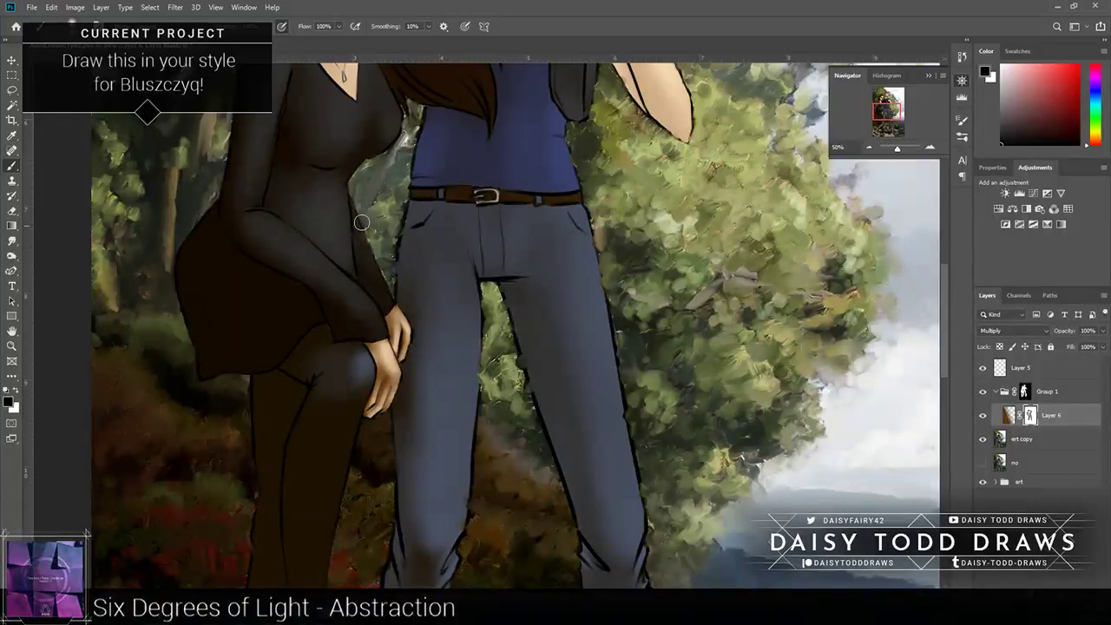
pyautogui.moveTo(264, 263); pyautogui.dragTo(282, 328)
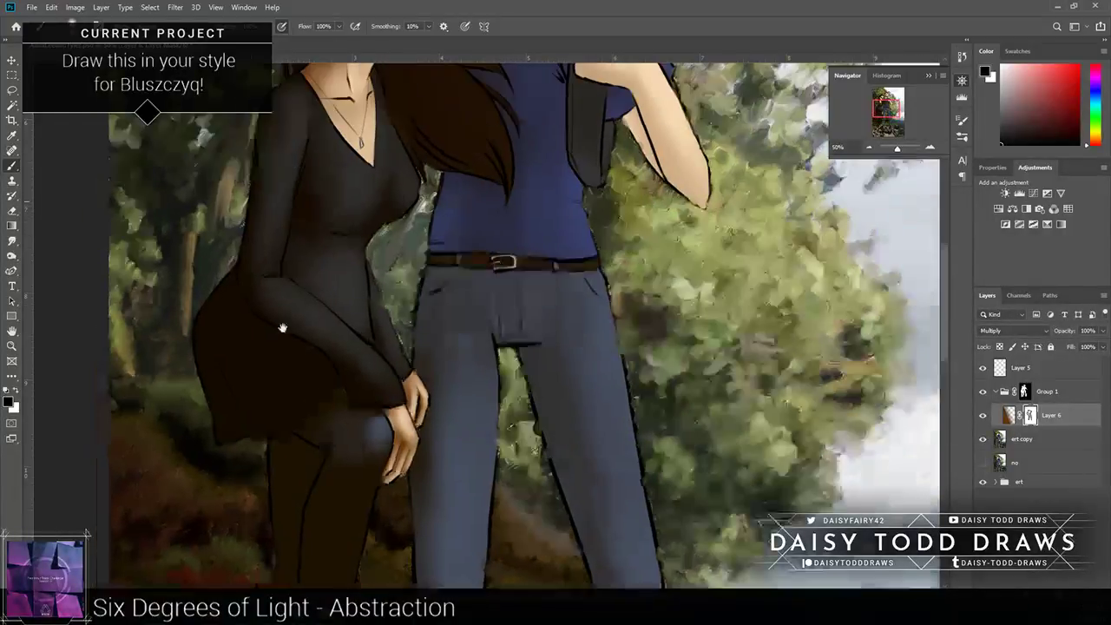
pyautogui.hscroll(-3, 283, 322)
pyautogui.scroll(-3, 295, 338)
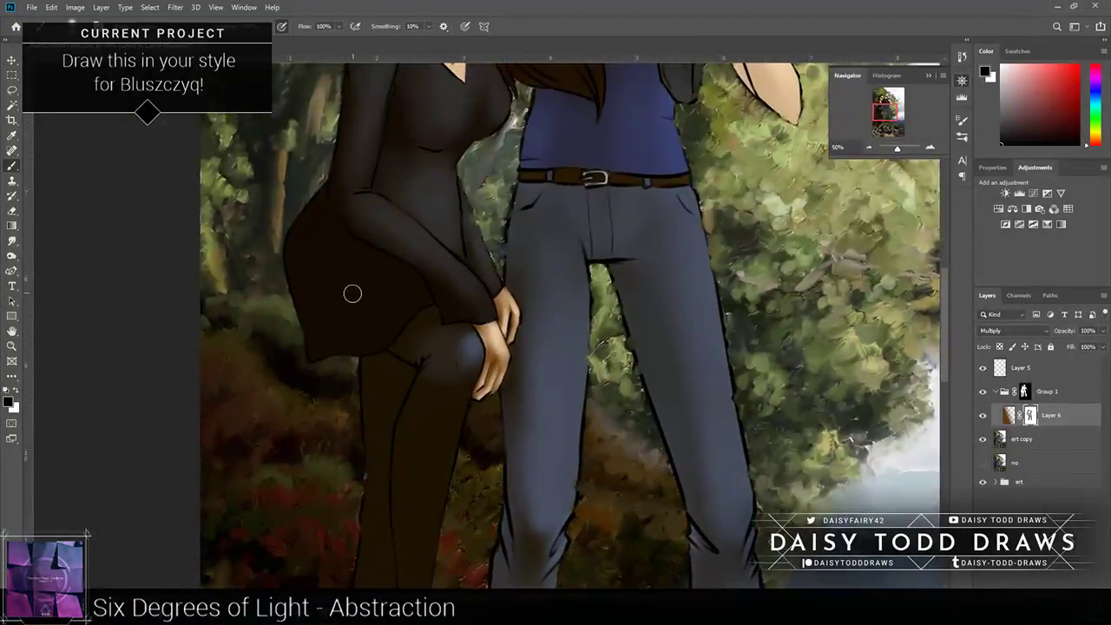
pyautogui.moveTo(319, 361); pyautogui.dragTo(342, 371)
pyautogui.press(']')
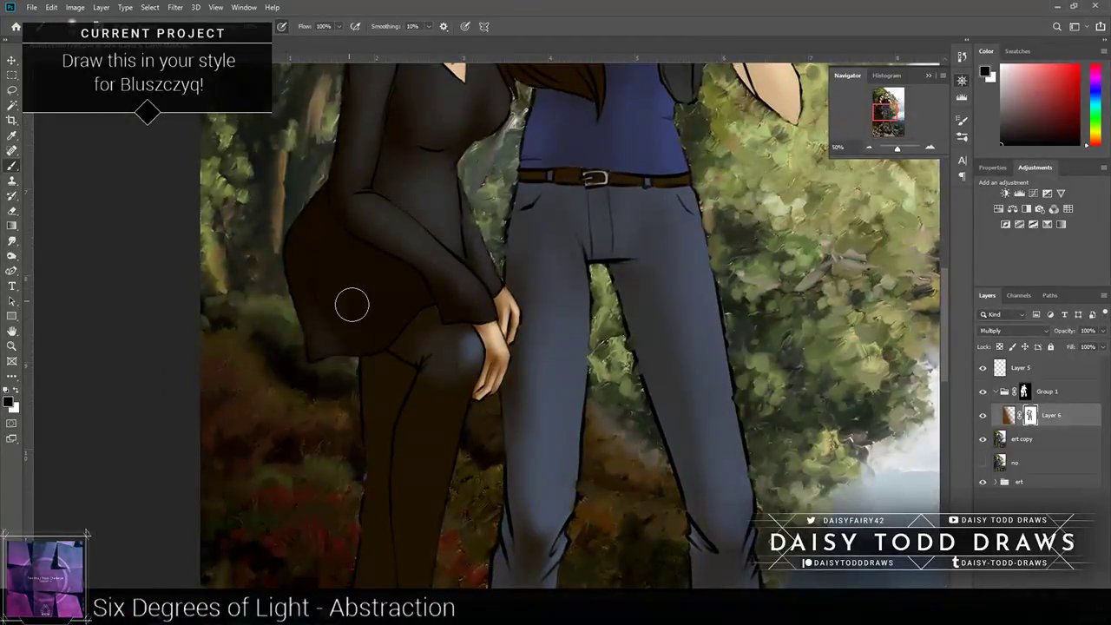
pyautogui.press(']')
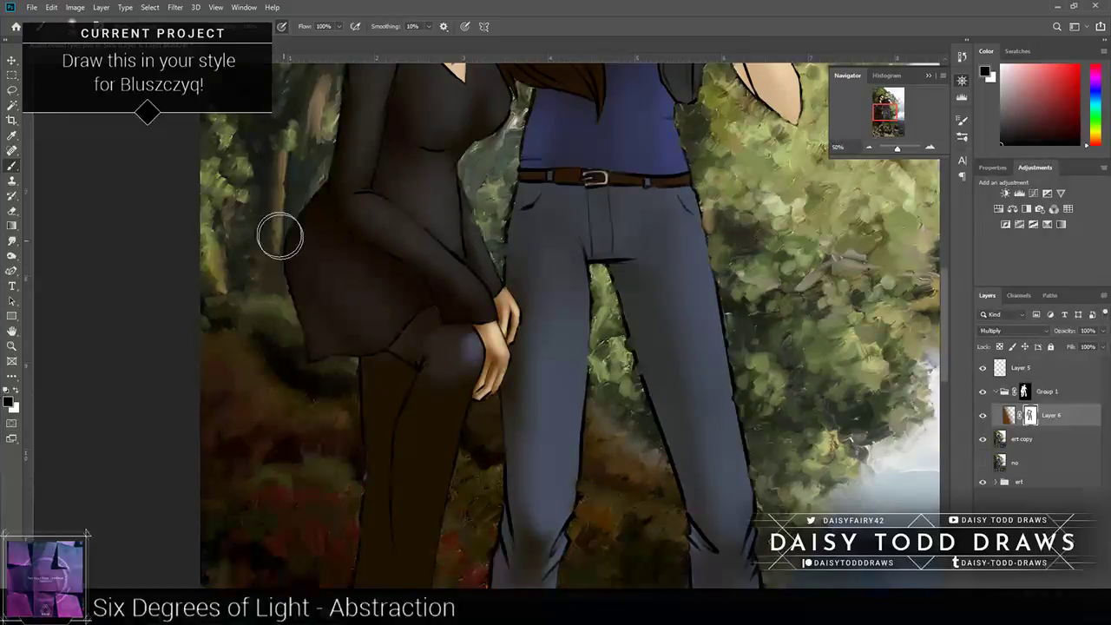
pyautogui.scroll(-5, 434, 238)
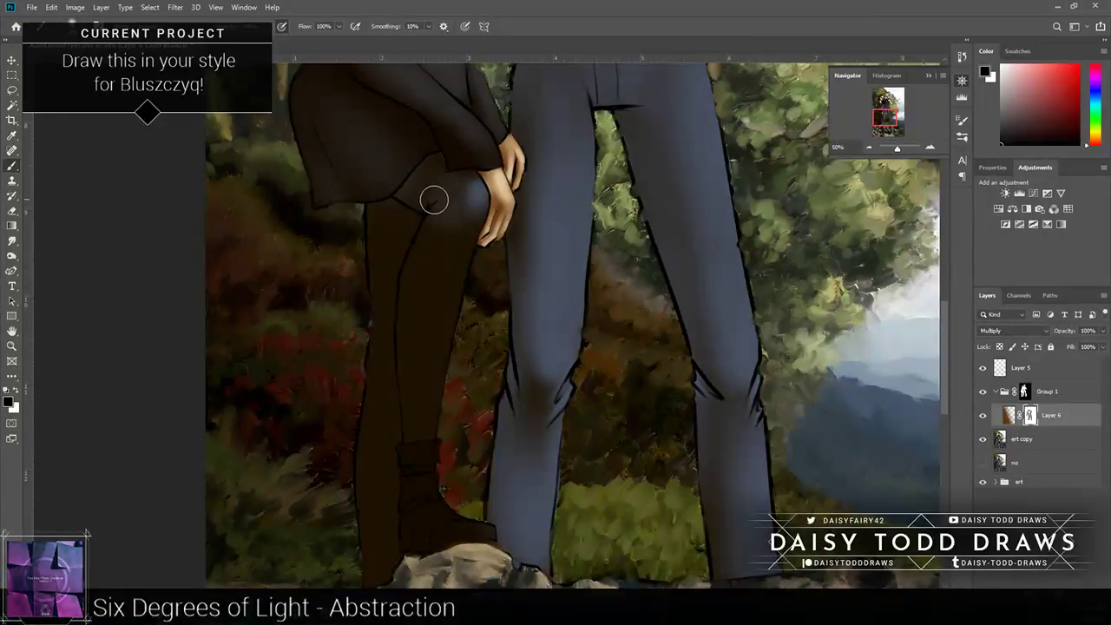
# Step: Highlight the brown trouser knee and repaint the back trouser leg blue-grey
pyautogui.moveTo(426, 182)
pyautogui.mouseDown()
pyautogui.moveTo(444, 203)
pyautogui.moveTo(450, 333)
pyautogui.moveTo(451, 248)
pyautogui.moveTo(427, 413)
pyautogui.mouseUp()
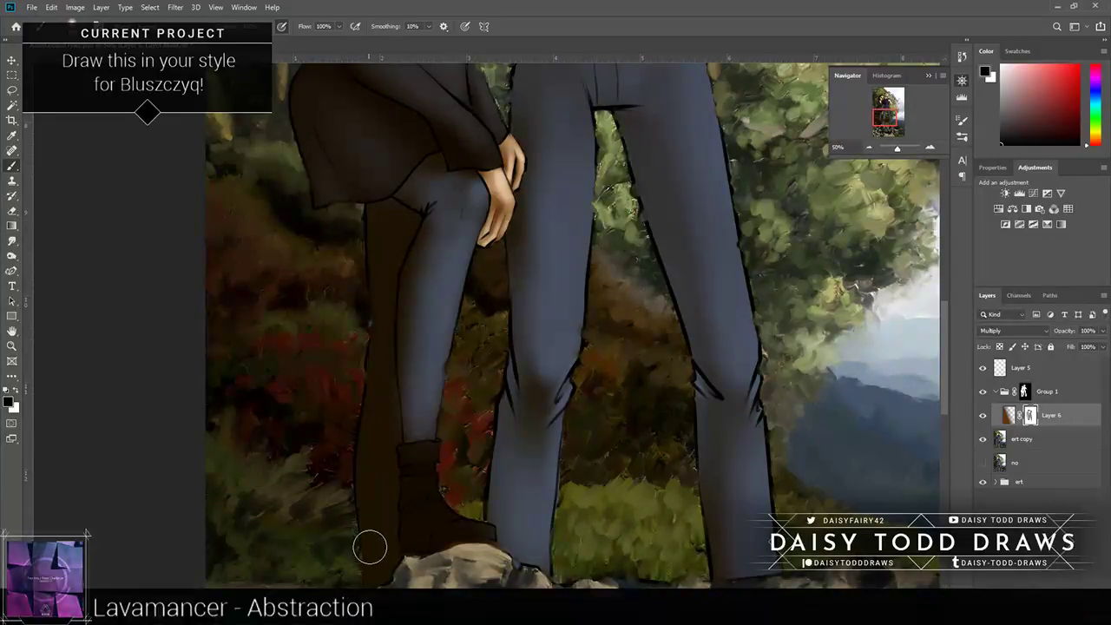
pyautogui.moveTo(370, 547)
pyautogui.mouseDown()
pyautogui.moveTo(380, 251)
pyautogui.moveTo(395, 259)
pyautogui.mouseUp()
pyautogui.moveTo(372, 205)
pyautogui.mouseDown()
pyautogui.moveTo(384, 367)
pyautogui.moveTo(373, 573)
pyautogui.mouseUp()
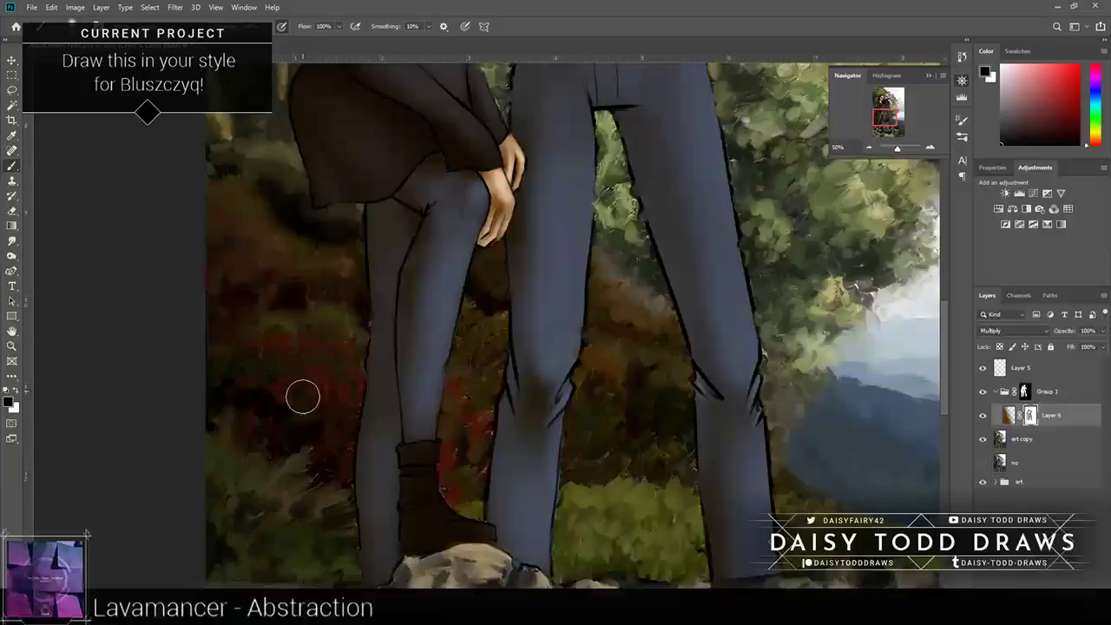
# Step: Lighten the boot toe and paint a strap and buckle across the boot ankle
pyautogui.scroll(-3, 302, 397)
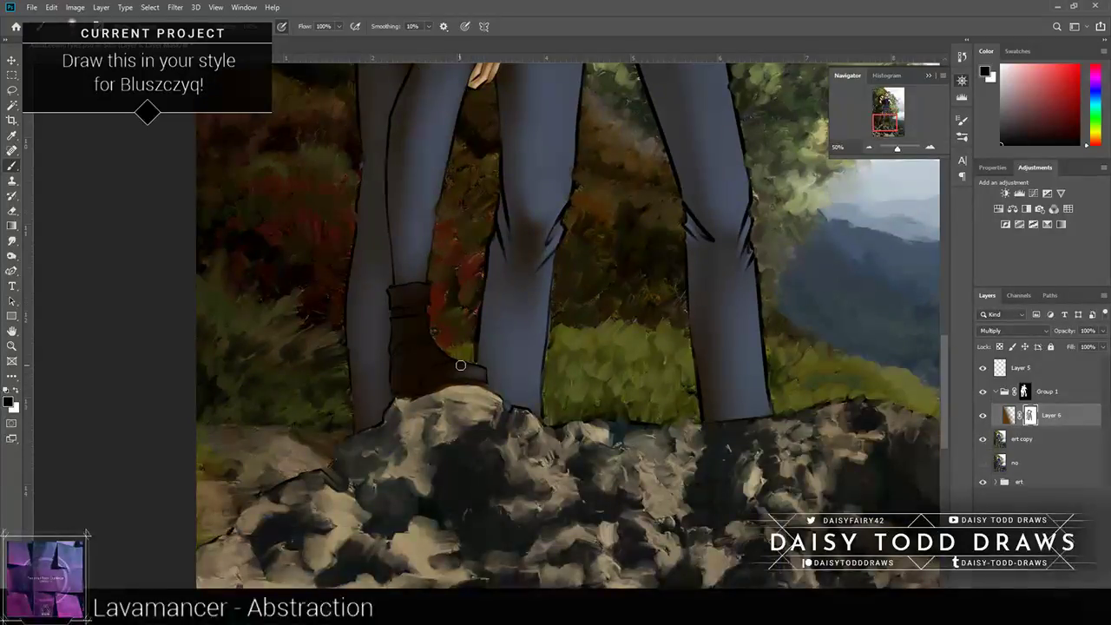
pyautogui.moveTo(460, 365)
pyautogui.mouseDown()
pyautogui.moveTo(433, 372)
pyautogui.moveTo(414, 354)
pyautogui.moveTo(432, 351)
pyautogui.mouseUp()
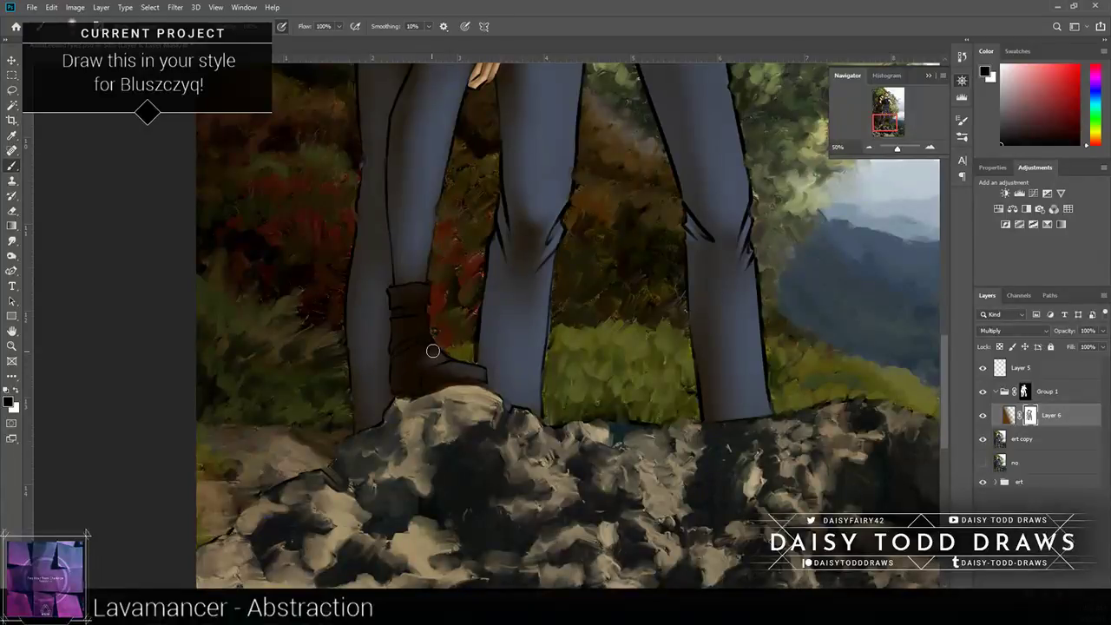
pyautogui.moveTo(427, 342)
pyautogui.mouseDown()
pyautogui.moveTo(393, 292)
pyautogui.moveTo(427, 302)
pyautogui.moveTo(400, 300)
pyautogui.mouseUp()
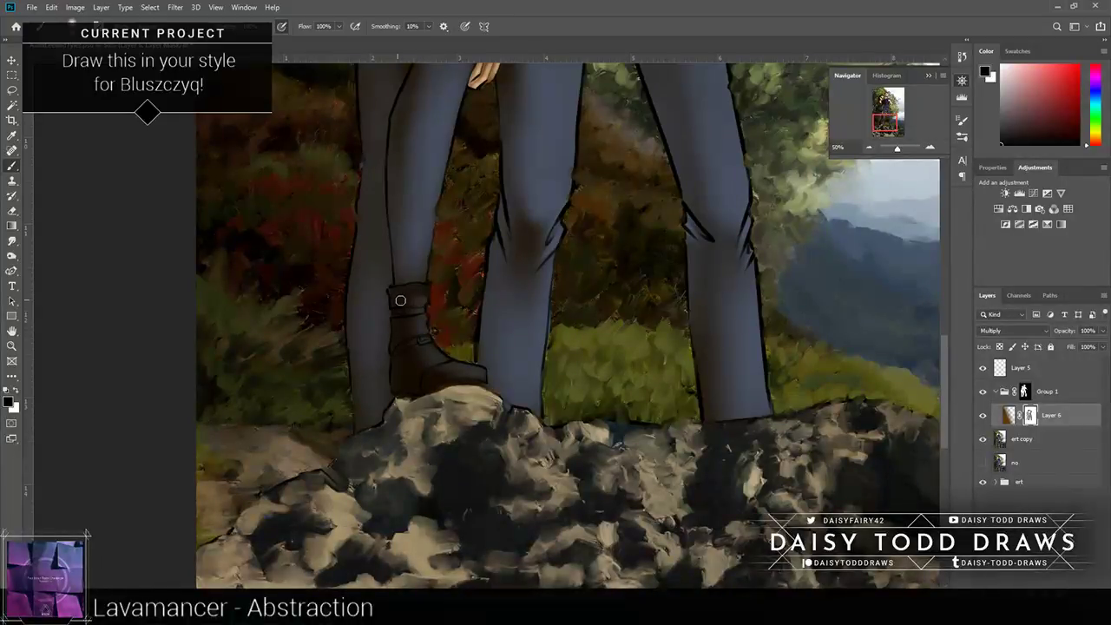
pyautogui.moveTo(300, 324); pyautogui.dragTo(249, 490)
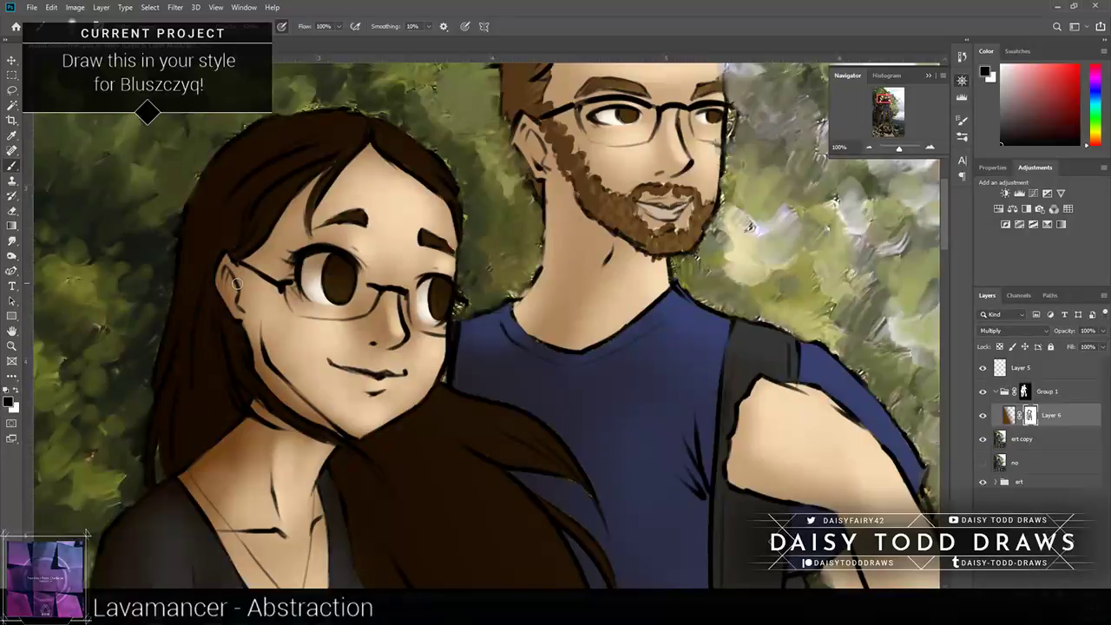
# Step: Smooth the woman's ear outline and touch up the hair at both temples
pyautogui.moveTo(235, 283)
pyautogui.mouseDown()
pyautogui.moveTo(226, 261)
pyautogui.moveTo(219, 298)
pyautogui.mouseUp()
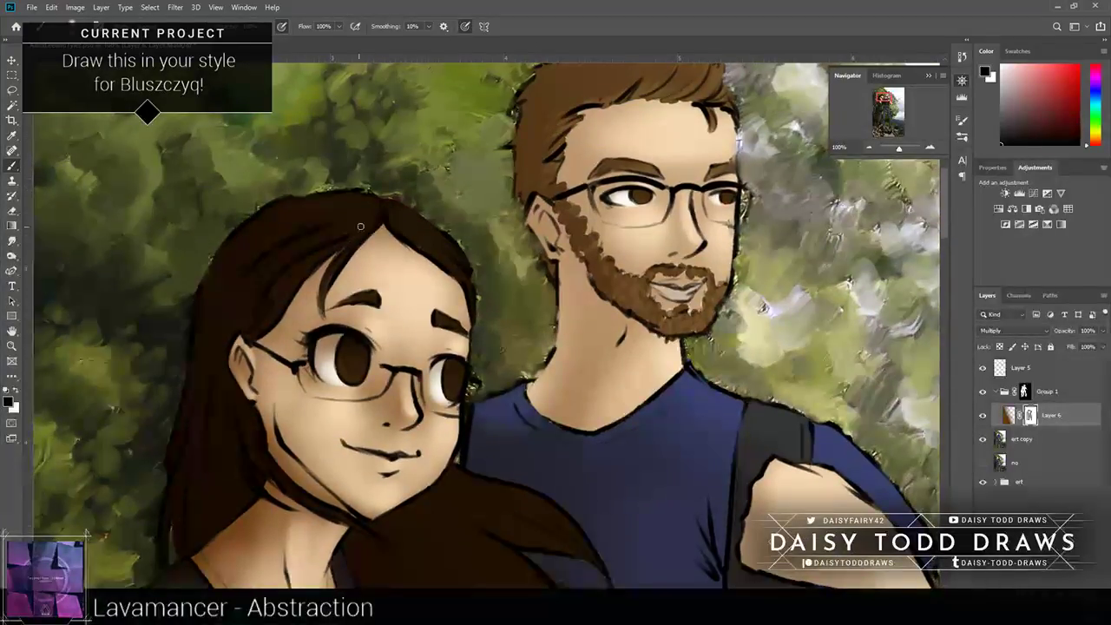
pyautogui.moveTo(453, 271); pyautogui.dragTo(466, 292)
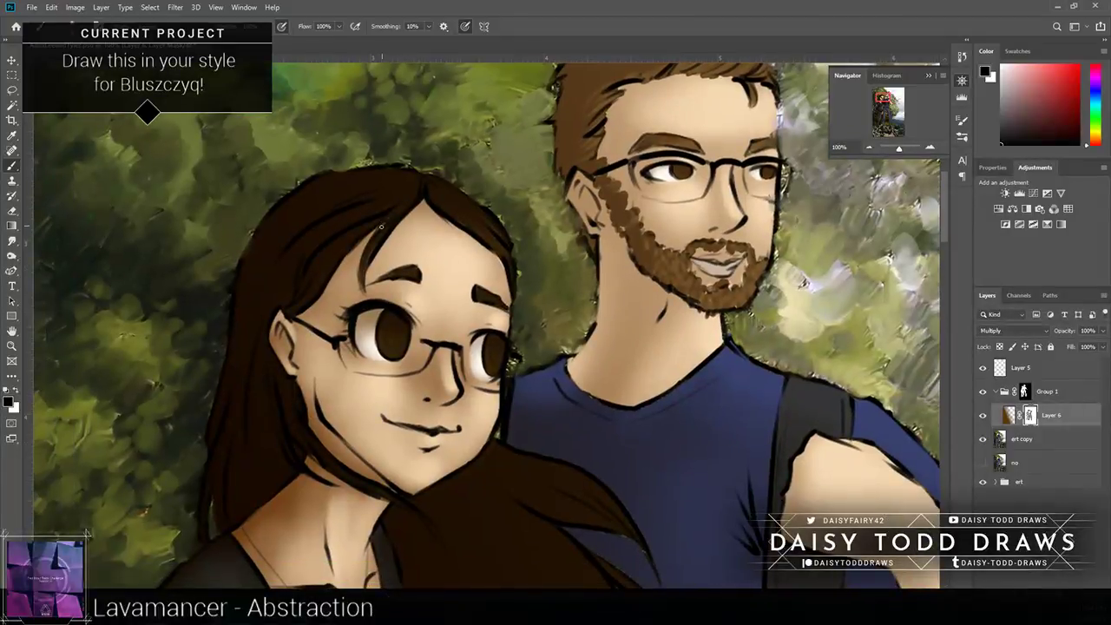
pyautogui.moveTo(293, 309); pyautogui.dragTo(310, 283)
pyautogui.moveTo(300, 393); pyautogui.dragTo(192, 224)
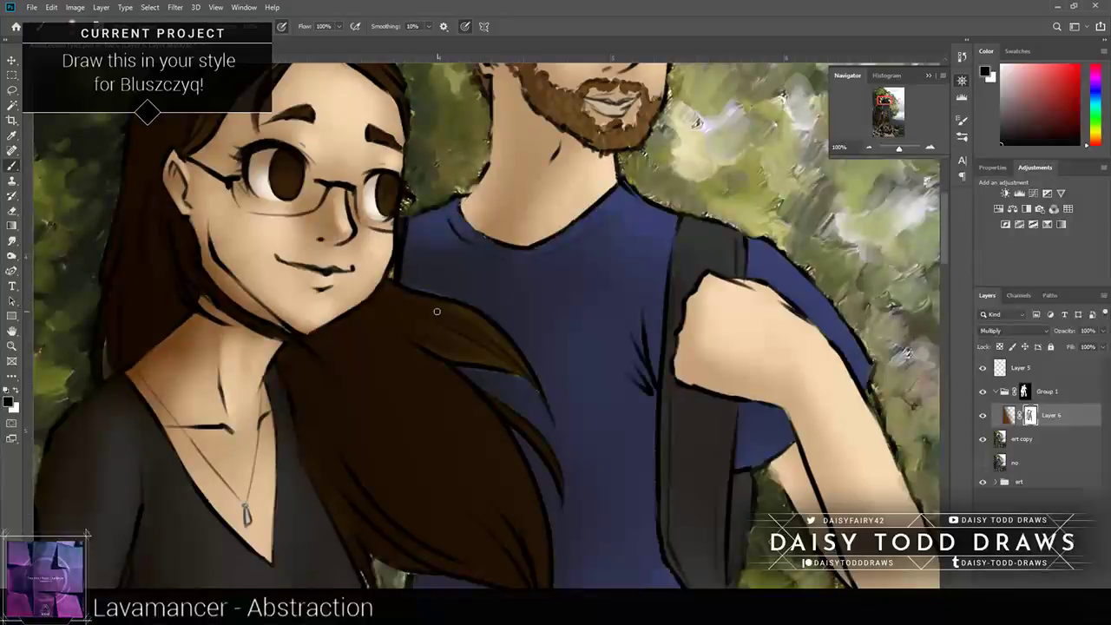
# Step: With panels hidden, paint lighter highlight streaks and strand detail into the woman's hair
pyautogui.press('Tab')
pyautogui.press('Tab')
pyautogui.moveTo(442, 371); pyautogui.dragTo(396, 347)
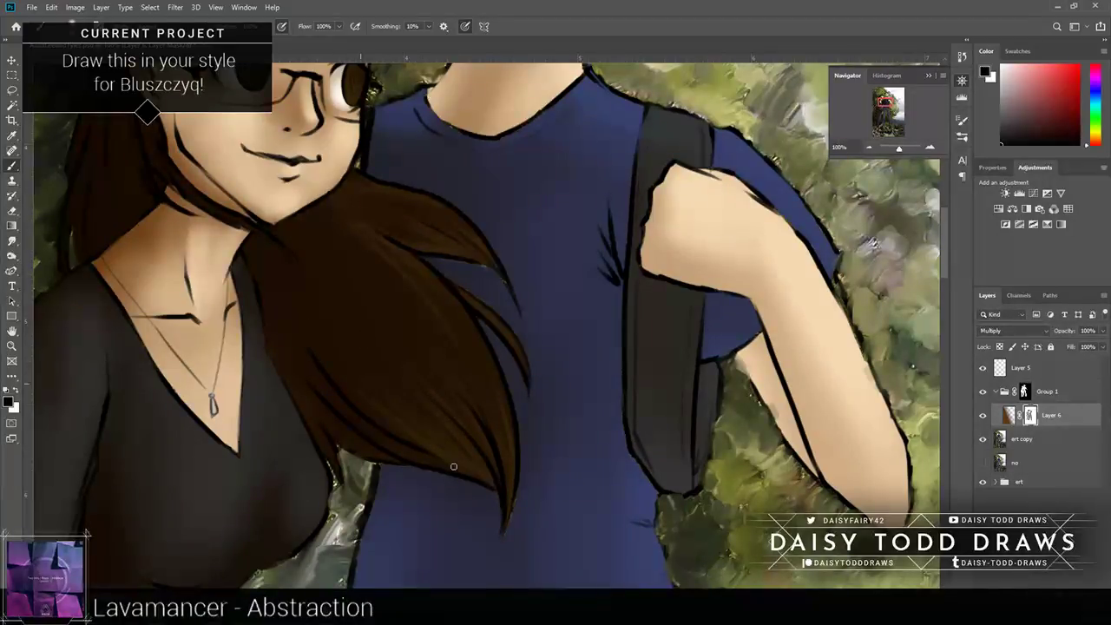
pyautogui.moveTo(381, 382); pyautogui.dragTo(343, 420)
pyautogui.moveTo(292, 288); pyautogui.dragTo(402, 424)
pyautogui.moveTo(379, 377); pyautogui.dragTo(371, 422)
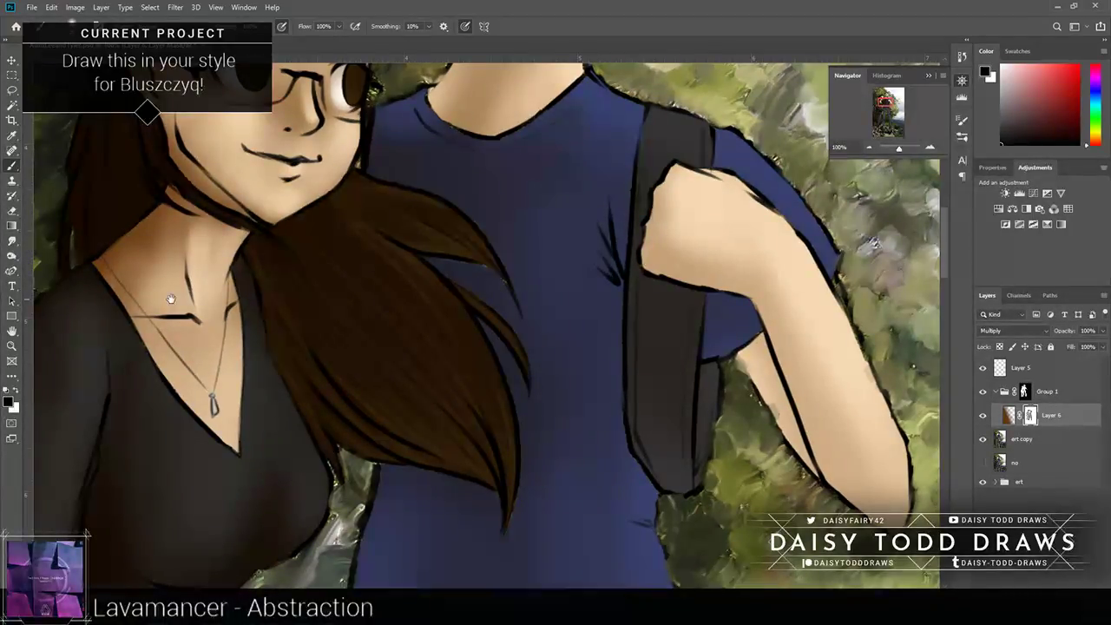
pyautogui.moveTo(171, 298); pyautogui.dragTo(318, 489)
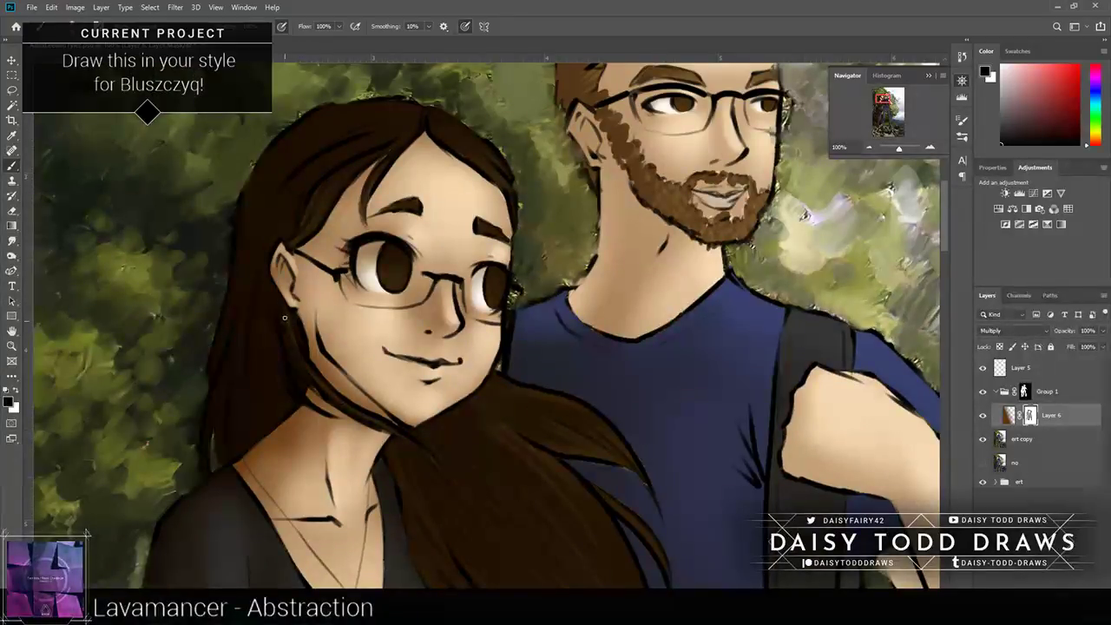
pyautogui.moveTo(284, 318); pyautogui.dragTo(332, 396)
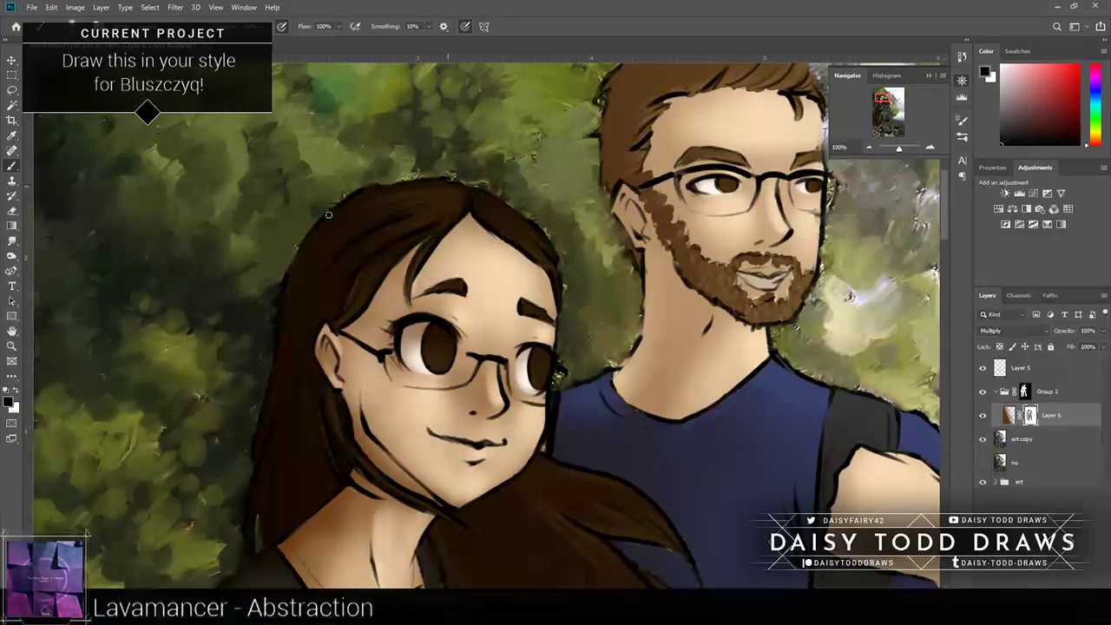
# Step: Refine, lighten and soften the left edge of the woman's hair
pyautogui.scroll(-2, 328, 214)
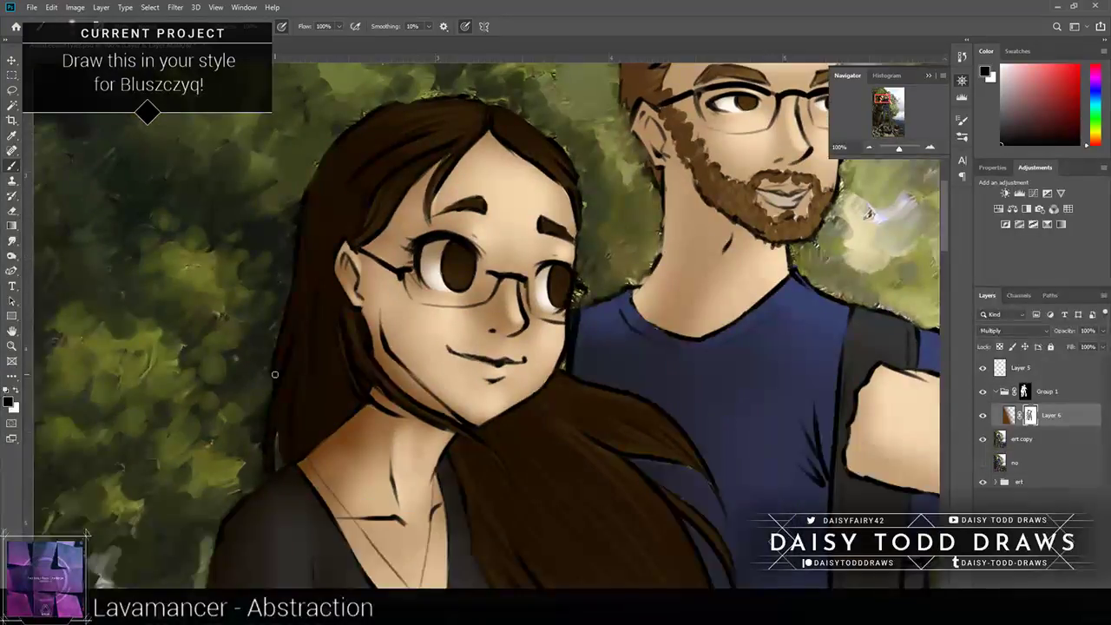
pyautogui.moveTo(275, 374); pyautogui.dragTo(299, 291)
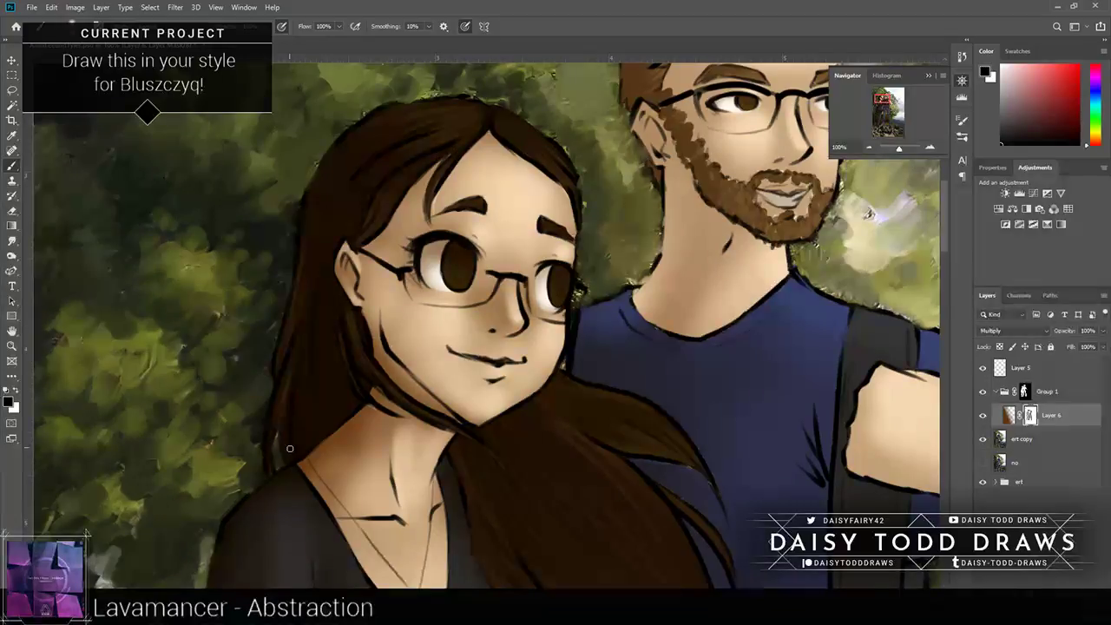
pyautogui.moveTo(289, 447); pyautogui.dragTo(293, 373)
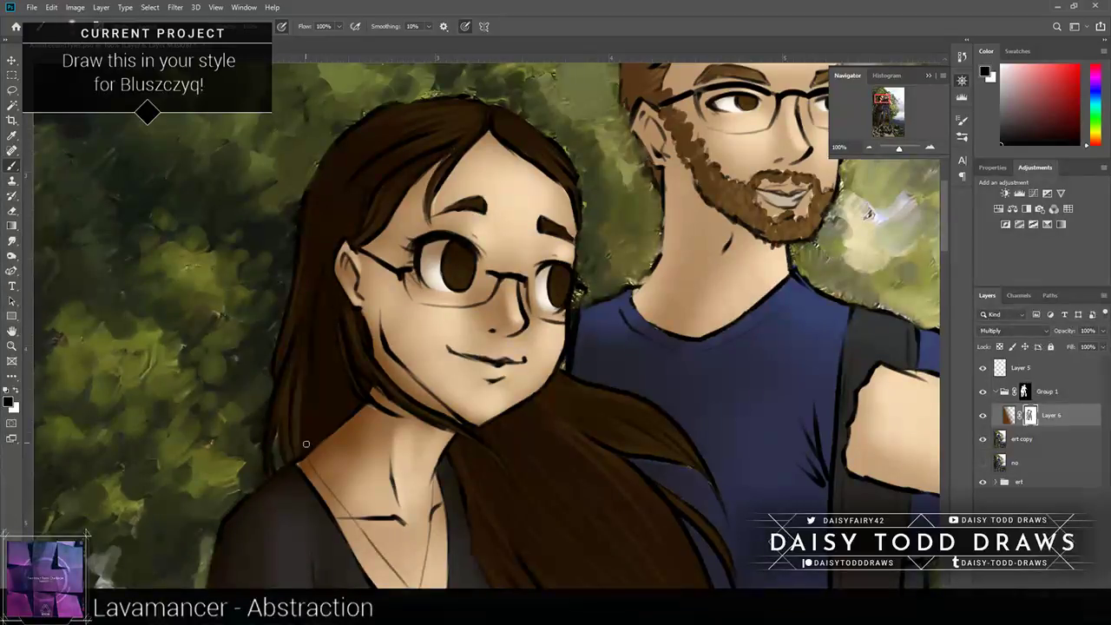
pyautogui.moveTo(306, 443); pyautogui.dragTo(320, 383)
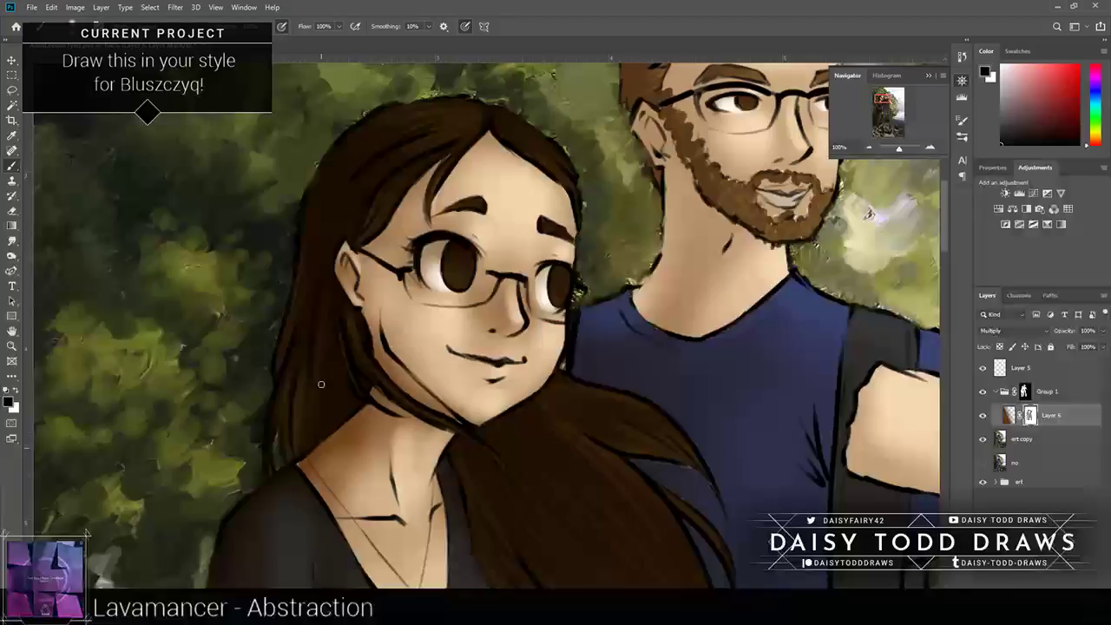
pyautogui.moveTo(309, 347); pyautogui.dragTo(358, 155)
pyautogui.moveTo(528, 336); pyautogui.dragTo(424, 275)
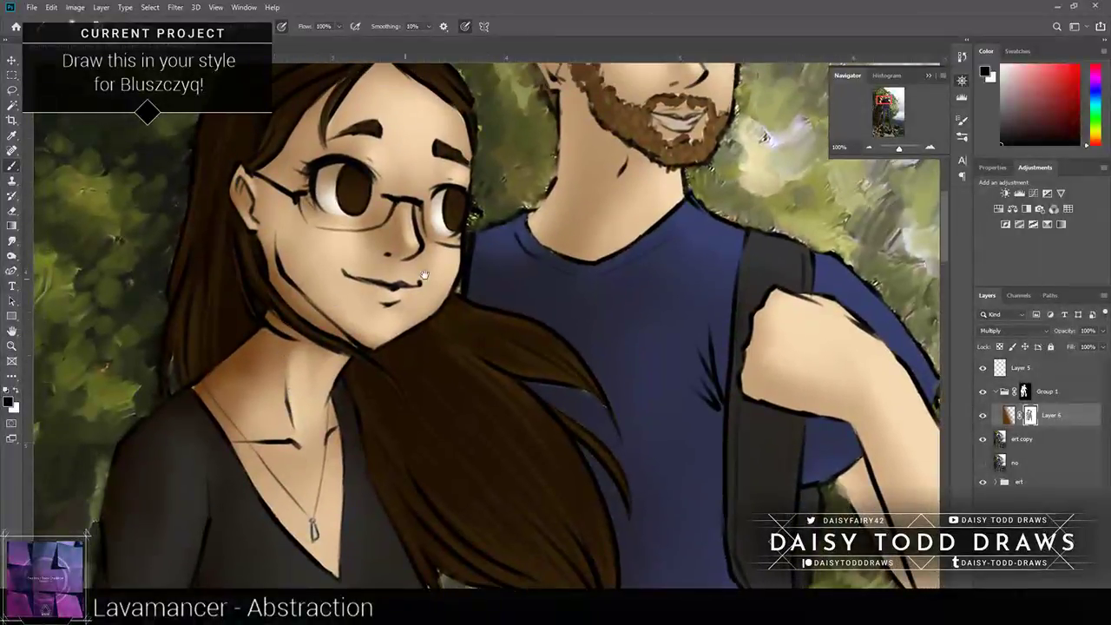
pyautogui.click(870, 149)
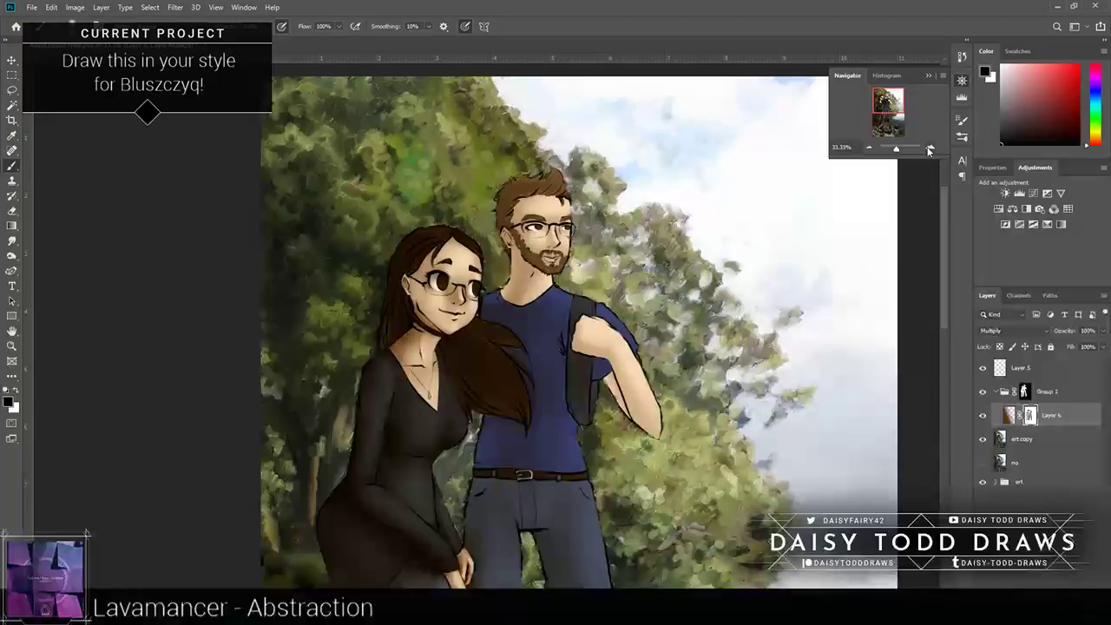
# Step: Add a new Layer 7 above art copy and zoom in on the couple's faces
pyautogui.click(868, 149)
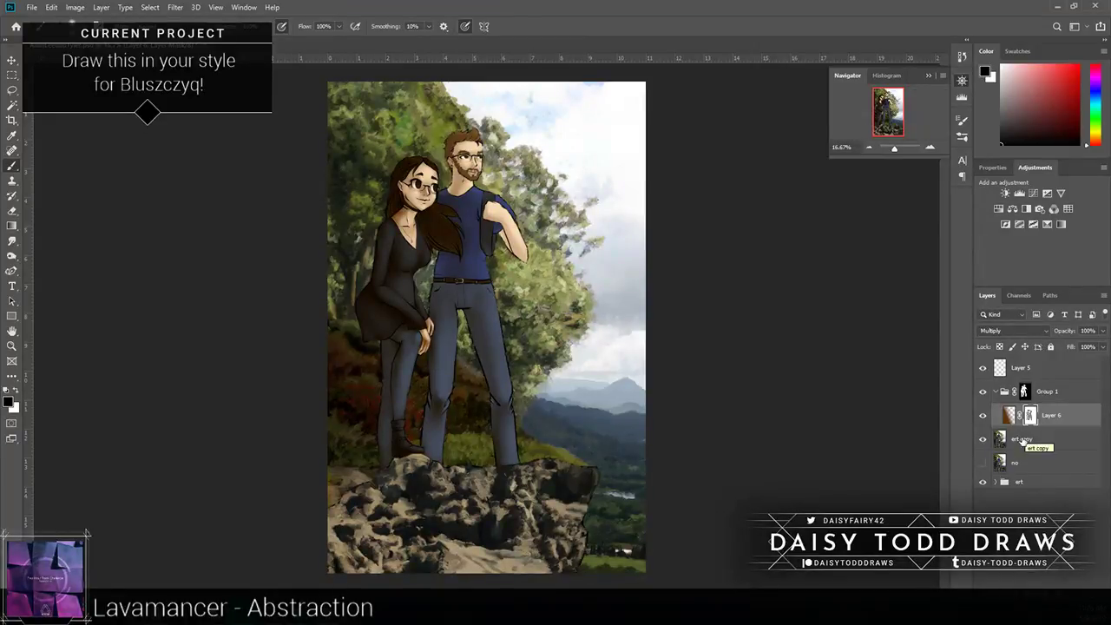
pyautogui.click(1022, 439)
pyautogui.hotkey('ctrl', 'shift', 'alt', 'n')
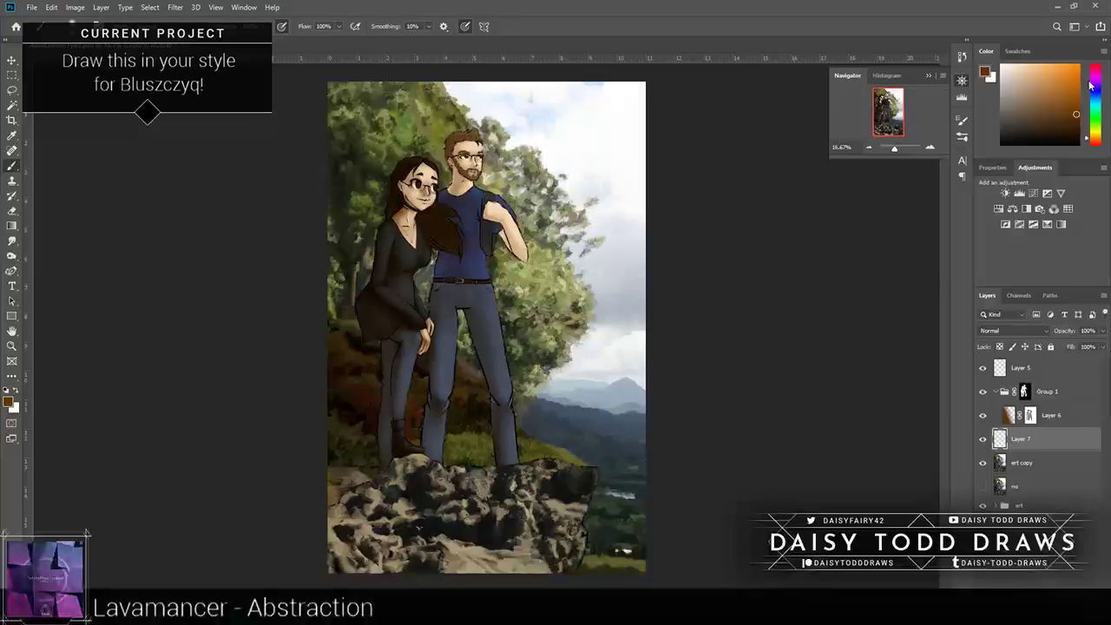
pyautogui.click(1091, 84)
pyautogui.scroll(5, 452, 303)
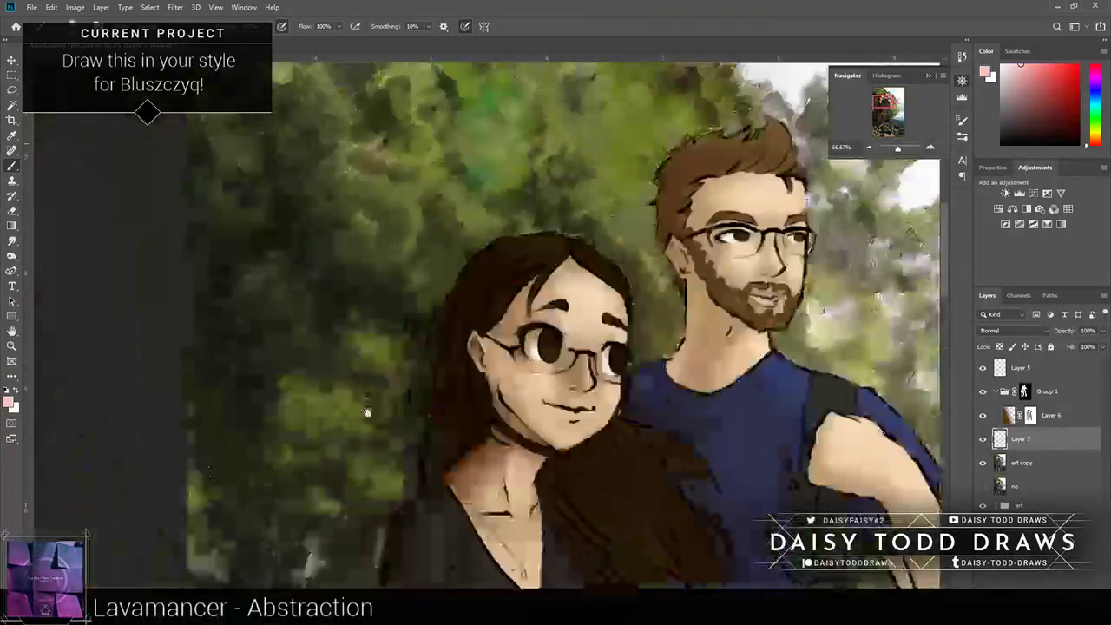
pyautogui.moveTo(367, 412); pyautogui.dragTo(335, 356)
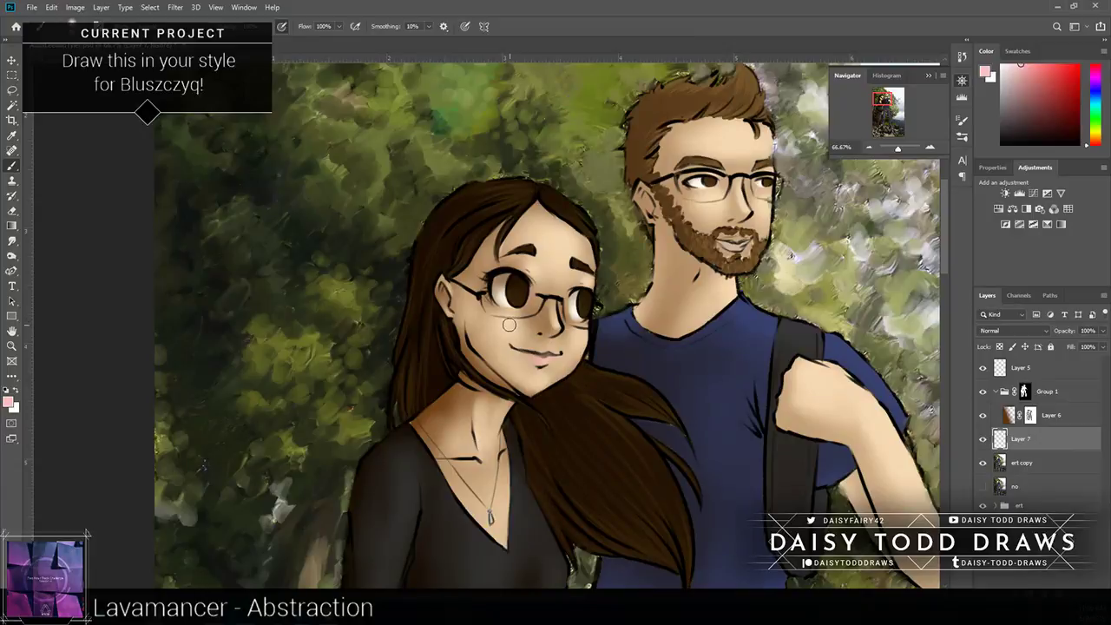
# Step: Pick a red-pink colour and paint the woman's lip and stubble on the man's beard
pyautogui.click(1037, 80)
pyautogui.click(1046, 84)
pyautogui.moveTo(529, 355); pyautogui.dragTo(549, 357)
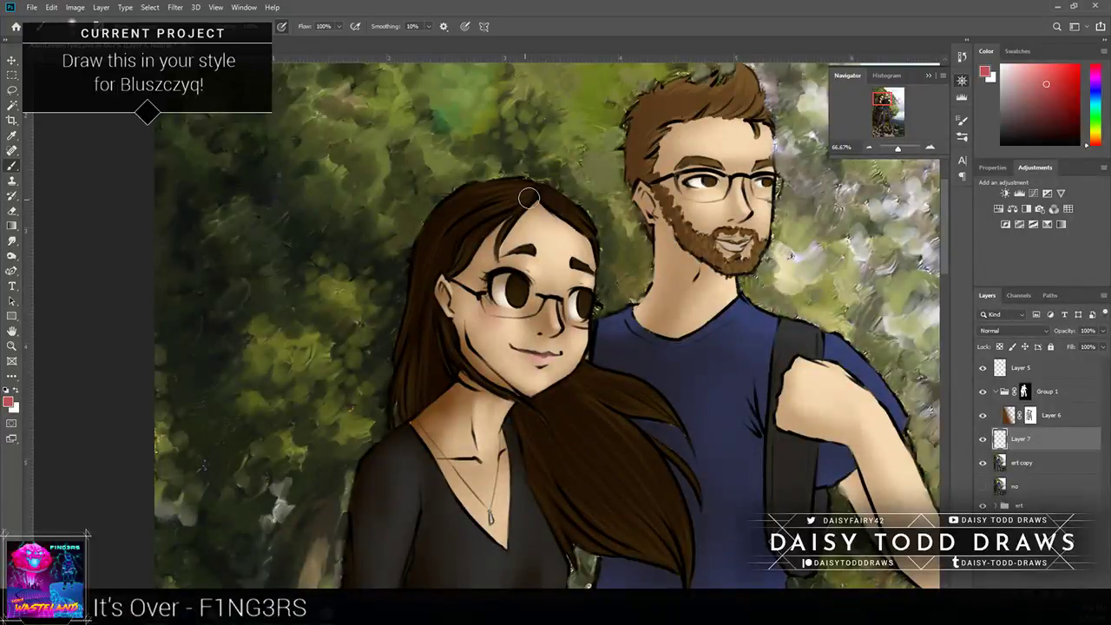
pyautogui.moveTo(676, 196); pyautogui.dragTo(696, 216)
pyautogui.moveTo(754, 186)
pyautogui.mouseDown()
pyautogui.moveTo(758, 230)
pyautogui.moveTo(726, 231)
pyautogui.moveTo(737, 260)
pyautogui.moveTo(738, 241)
pyautogui.mouseUp()
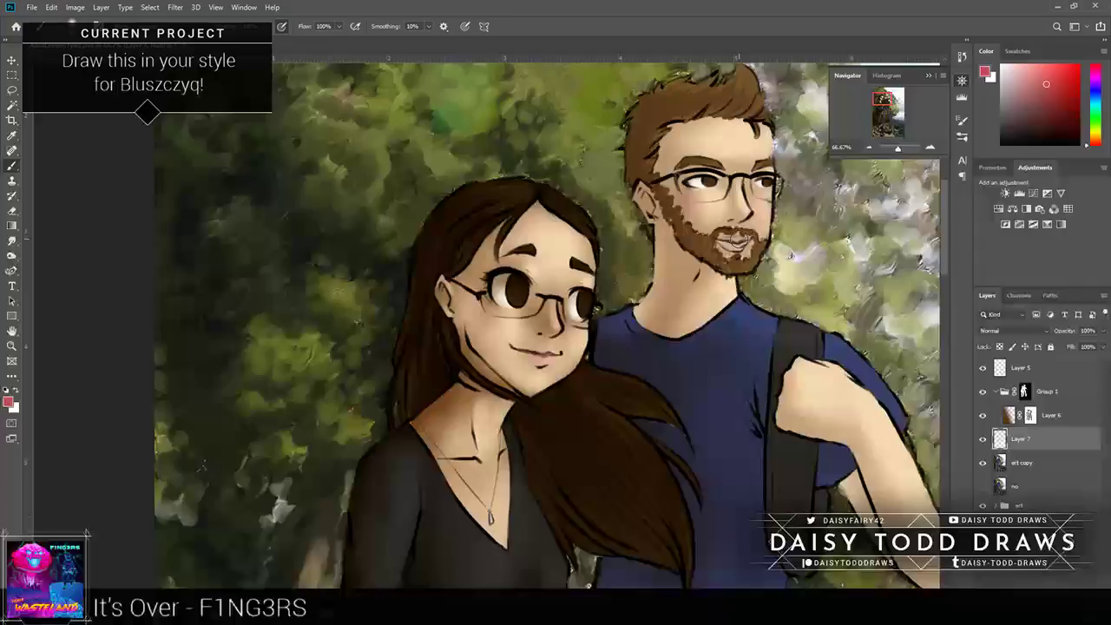
# Step: Hide the chin streaks on Layer 6's mask, brighten the man's lips on Layer 7, and sample skin tone
pyautogui.click(1029, 414)
pyautogui.moveTo(734, 251)
pyautogui.mouseDown()
pyautogui.moveTo(745, 246)
pyautogui.moveTo(734, 255)
pyautogui.mouseUp()
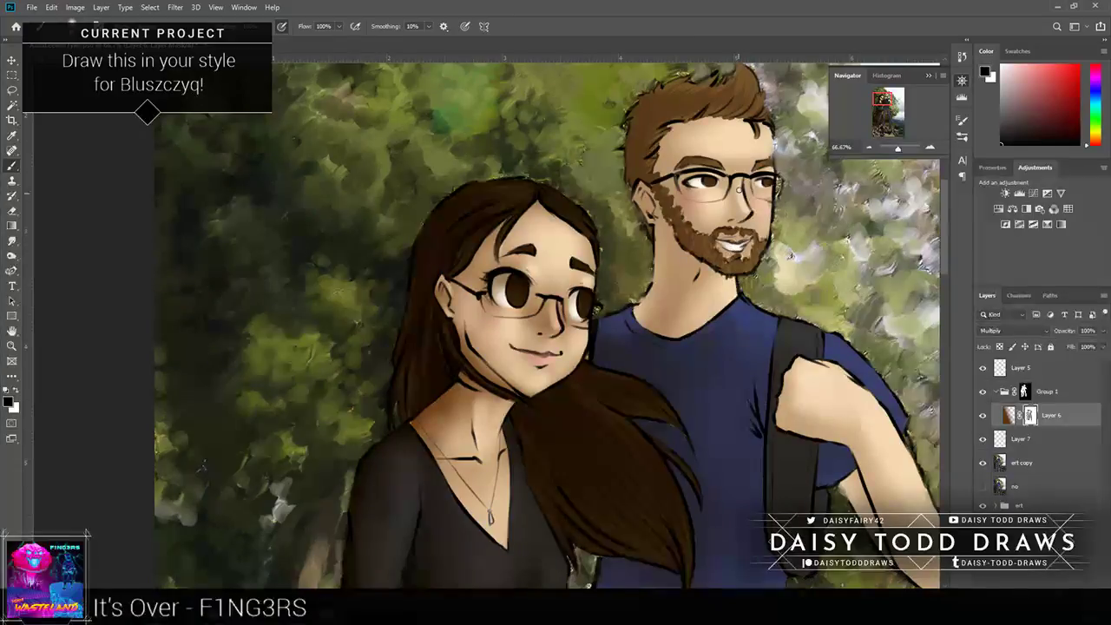
pyautogui.click(1032, 439)
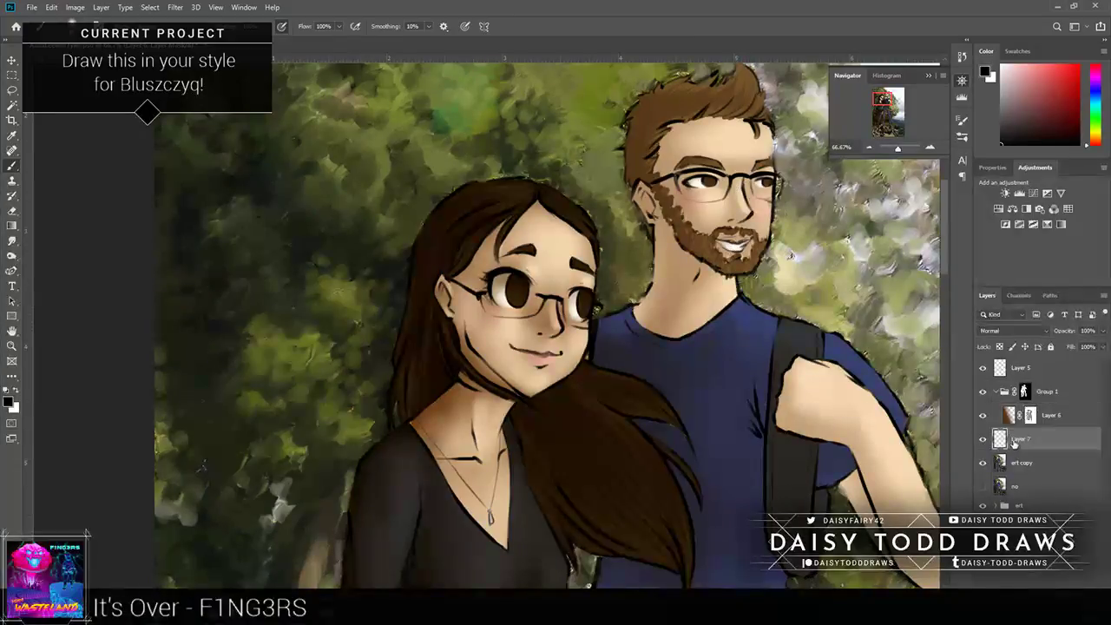
pyautogui.moveTo(731, 245); pyautogui.dragTo(747, 248)
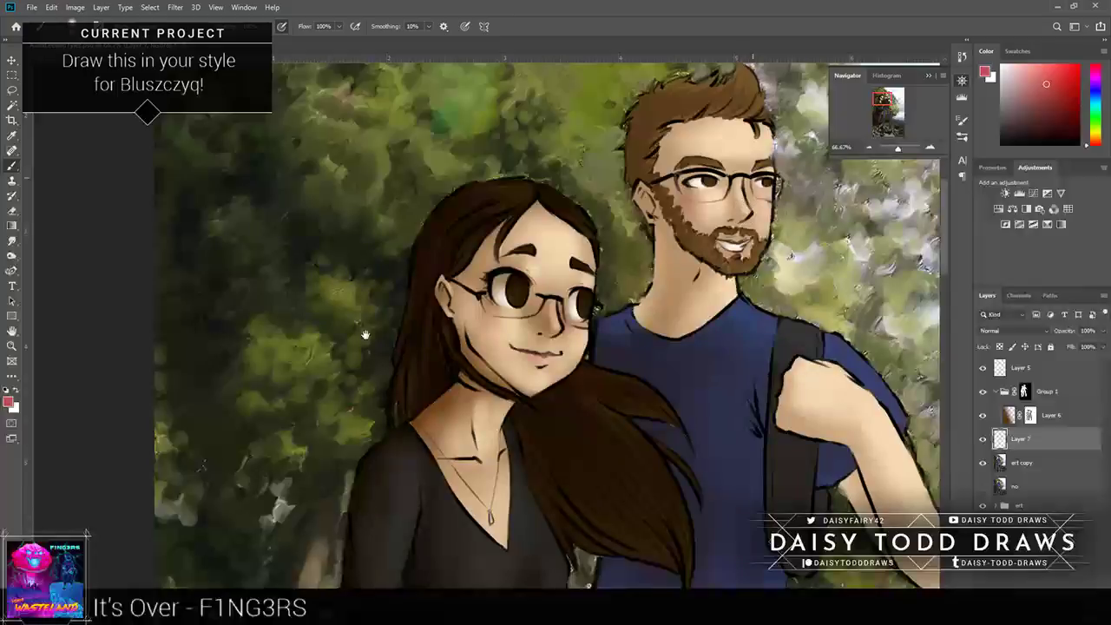
pyautogui.moveTo(365, 334); pyautogui.dragTo(353, 377)
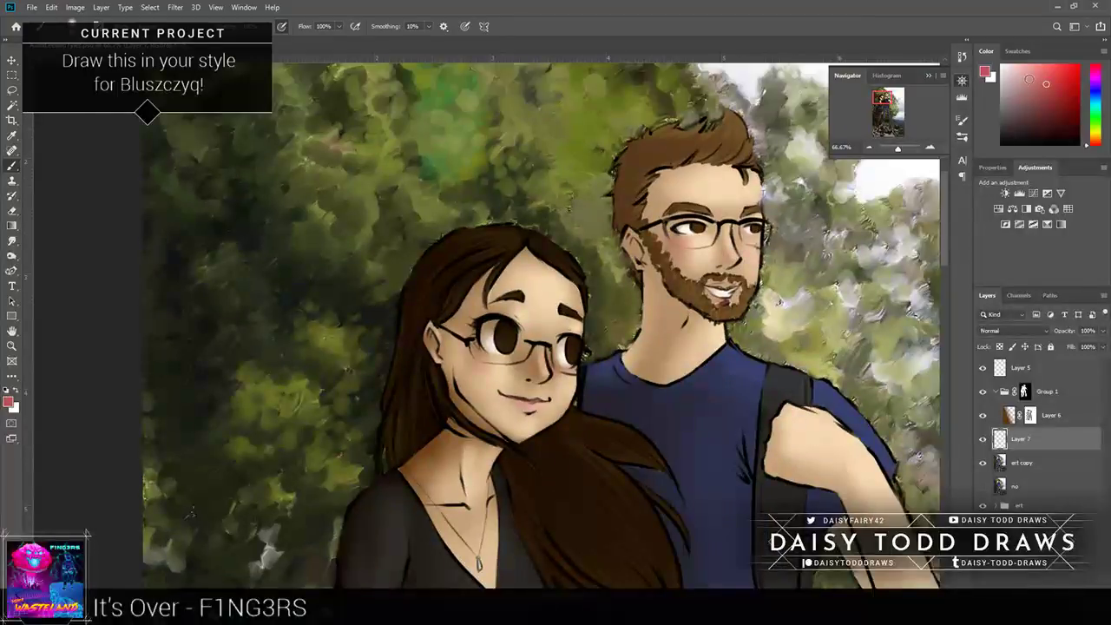
pyautogui.press('i')
pyautogui.click(501, 349)
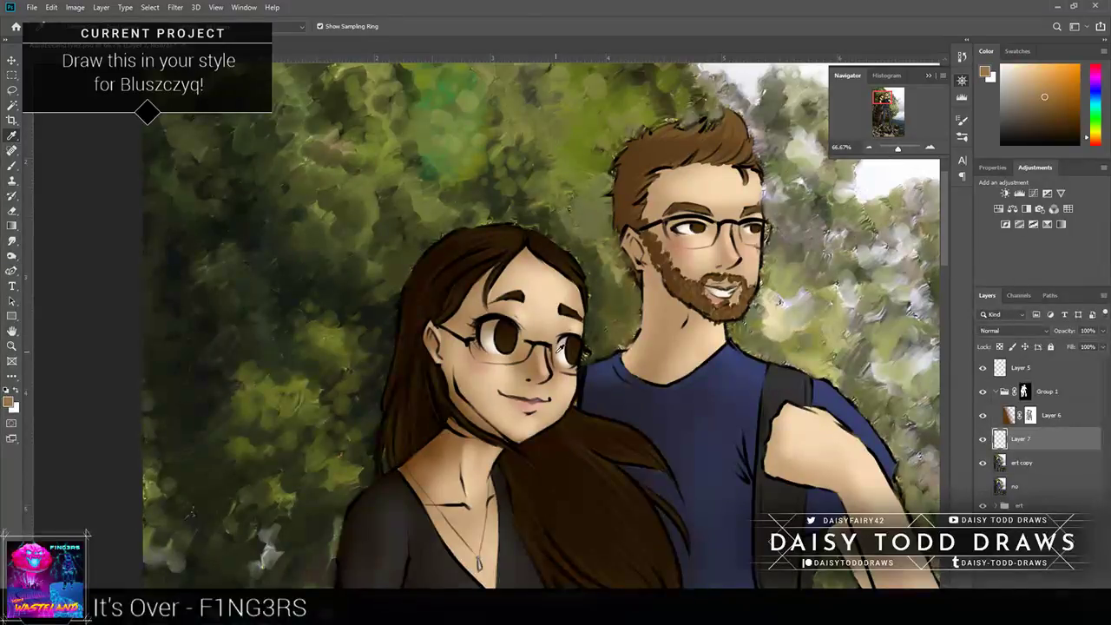
# Step: Sample a dark brown from the painting and return to the Brush on Layer 7
pyautogui.press('b')
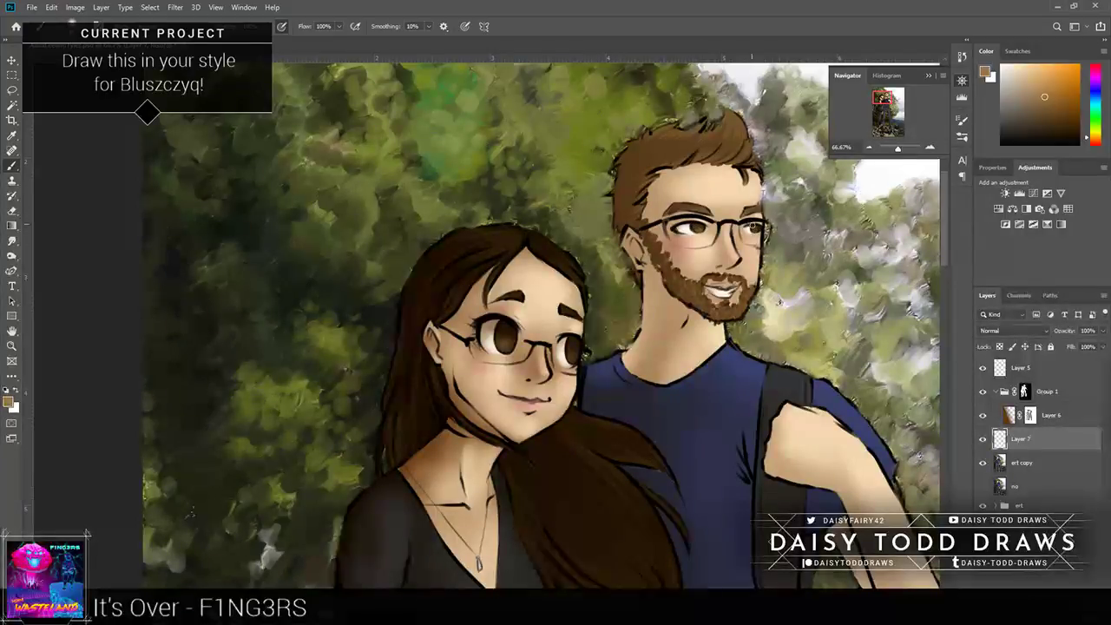
pyautogui.keyDown('alt'); pyautogui.click(755, 229); pyautogui.keyUp('alt')
pyautogui.press('d')
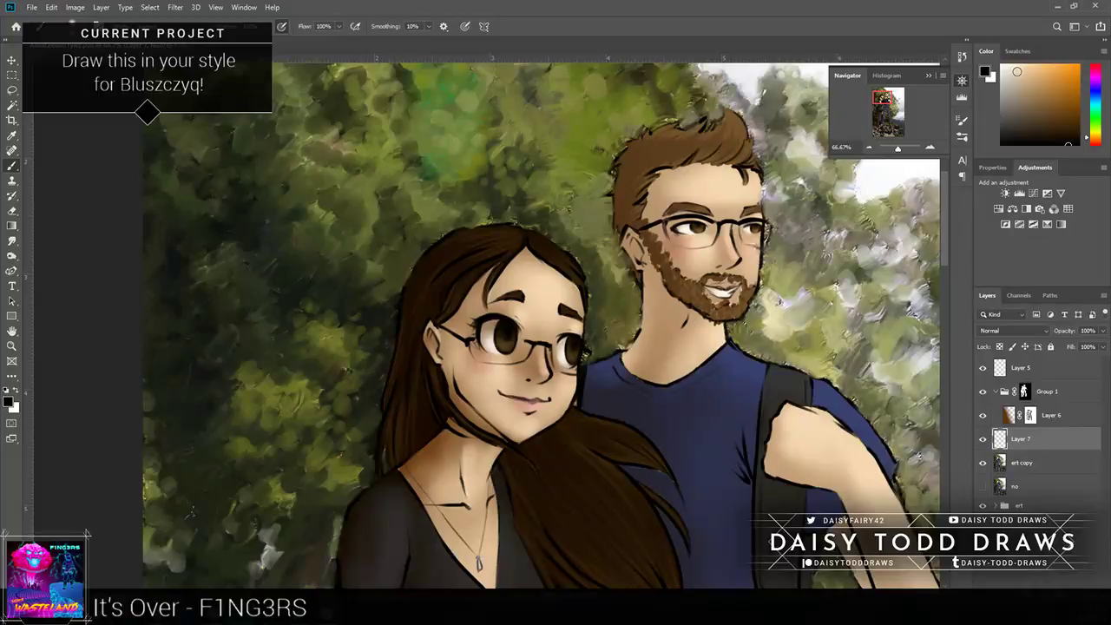
pyautogui.press('w')
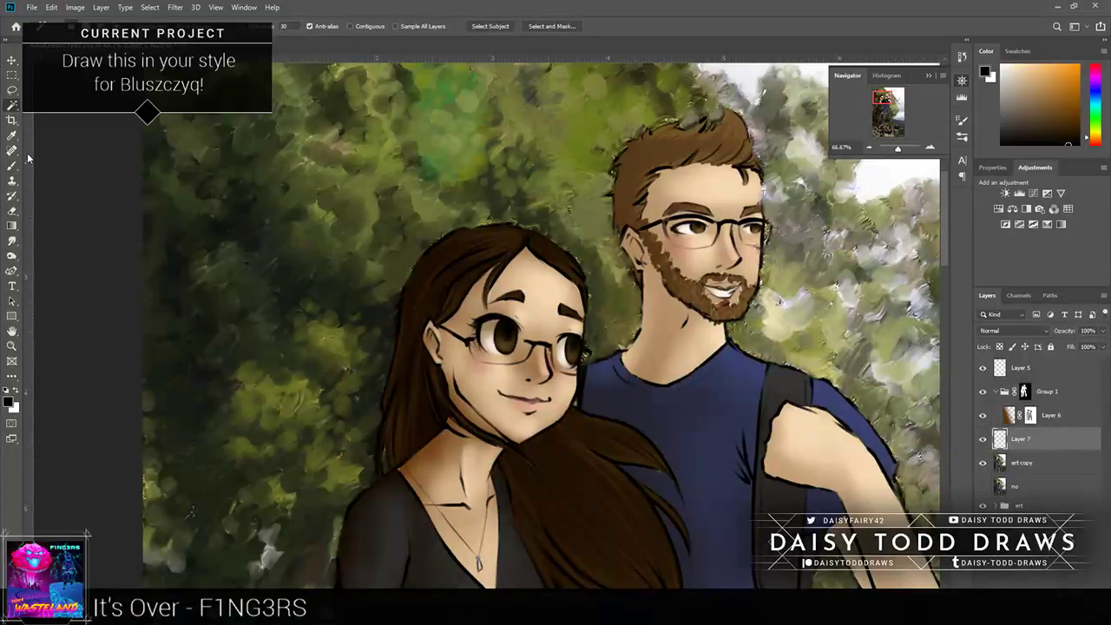
pyautogui.press('b')
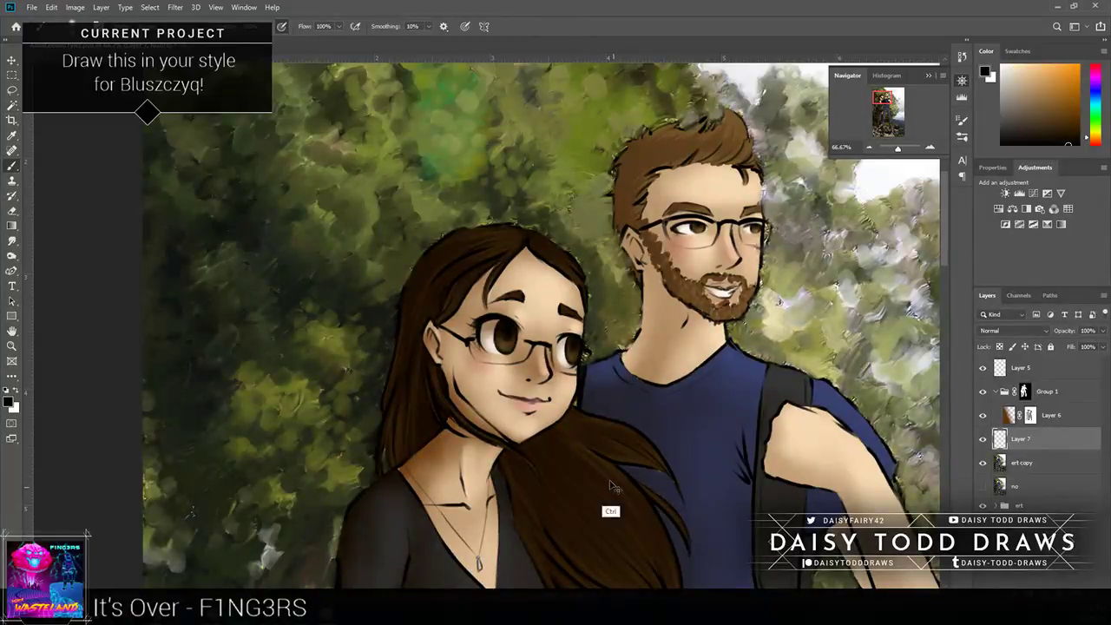
pyautogui.click(12, 136)
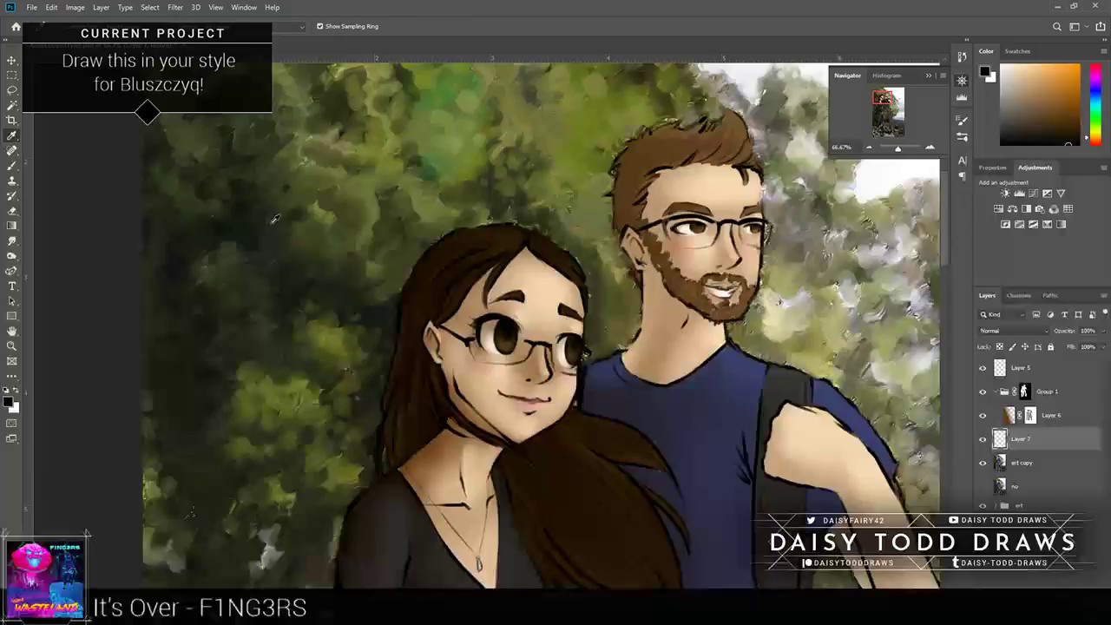
pyautogui.click(705, 332)
pyautogui.press('b')
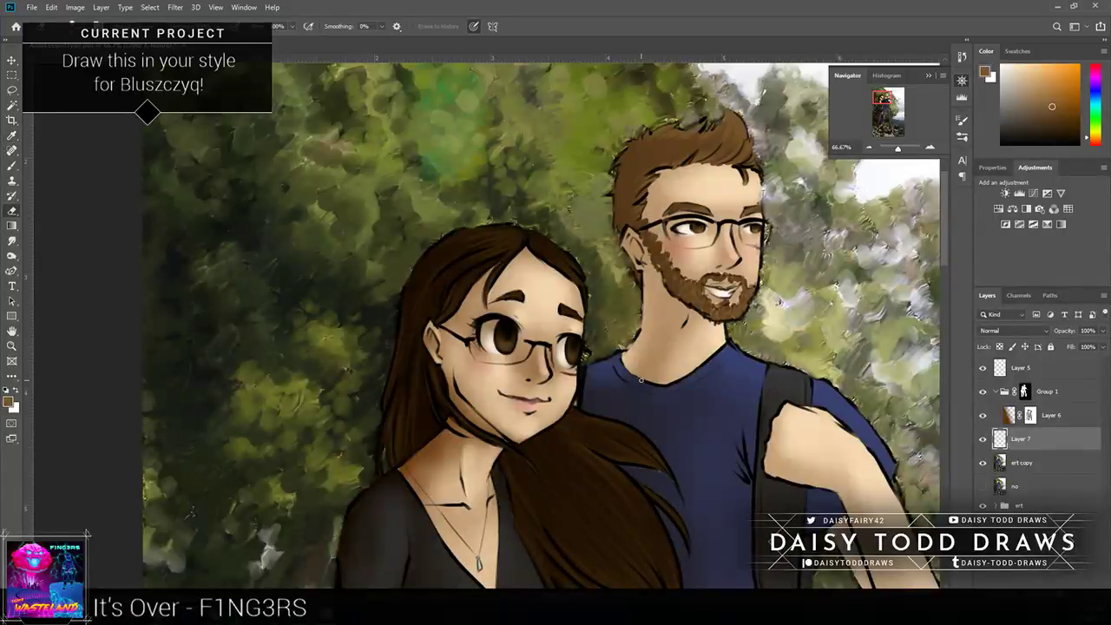
pyautogui.press('b')
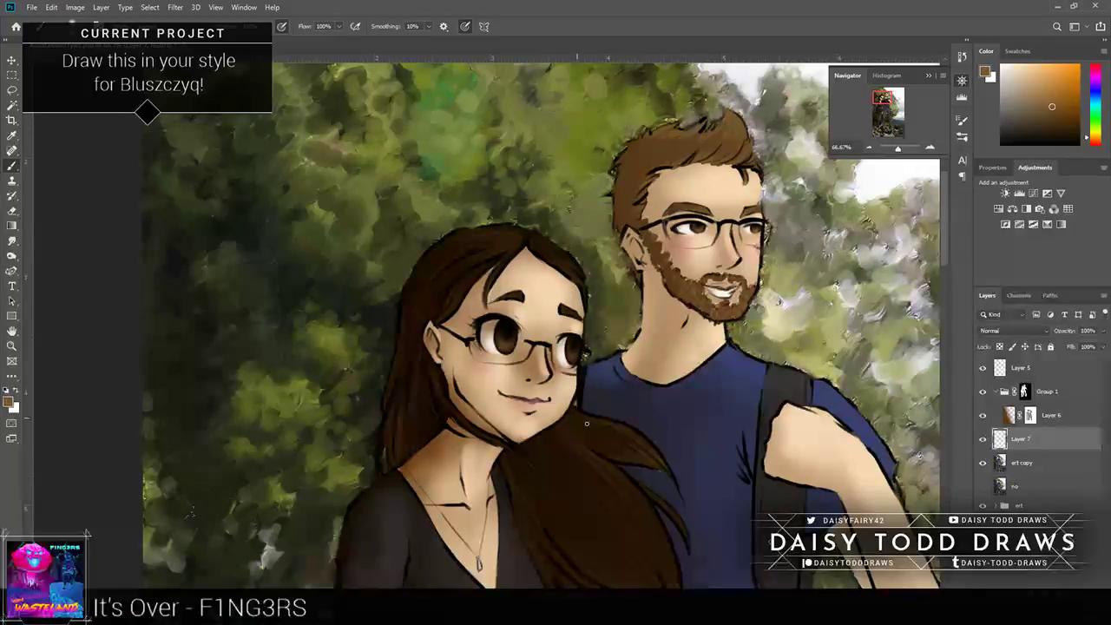
# Step: Paint lighter brown strands along the woman's hair at her temples, cheek, neck and outer edge
pyautogui.moveTo(587, 423); pyautogui.dragTo(693, 538)
pyautogui.moveTo(570, 461); pyautogui.dragTo(526, 357)
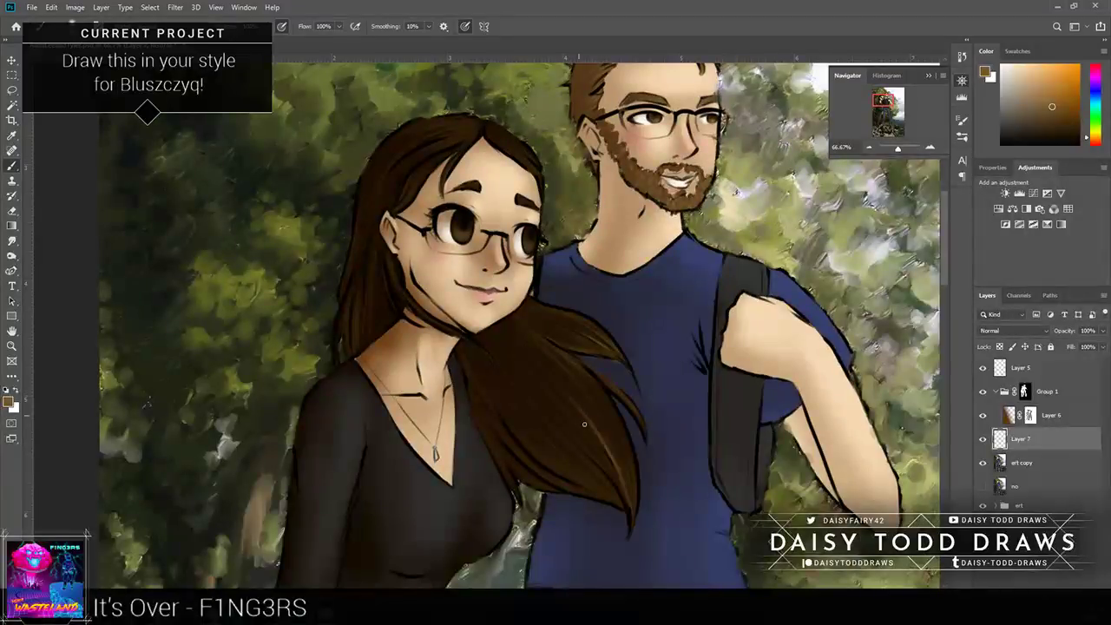
pyautogui.moveTo(583, 424); pyautogui.dragTo(573, 495)
pyautogui.moveTo(533, 443)
pyautogui.mouseDown()
pyautogui.moveTo(564, 477)
pyautogui.moveTo(525, 421)
pyautogui.mouseUp()
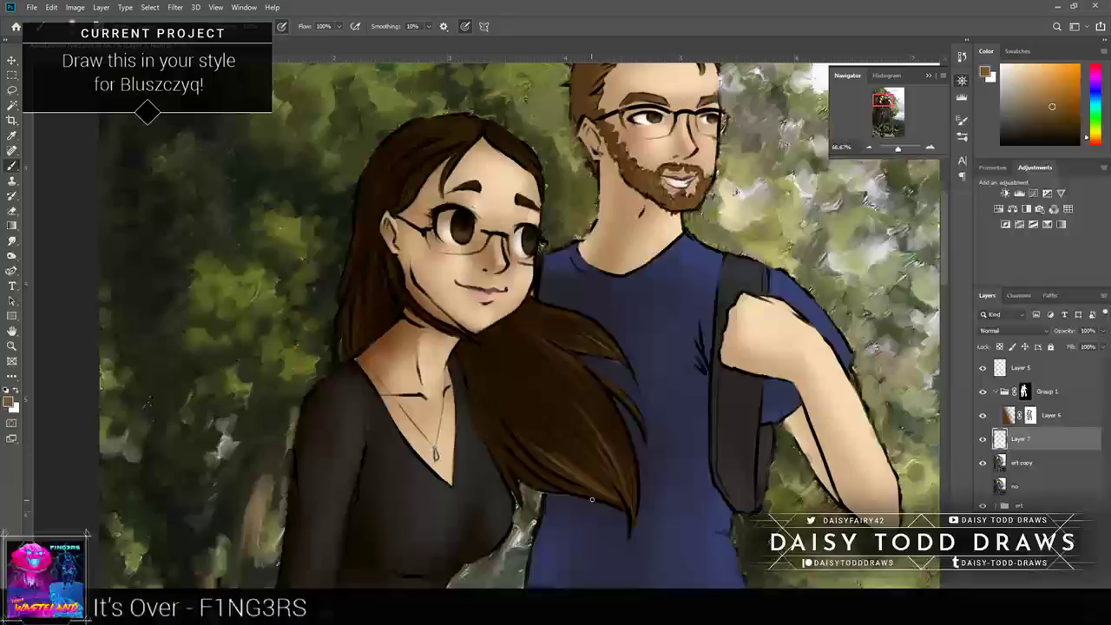
pyautogui.moveTo(446, 348); pyautogui.dragTo(516, 476)
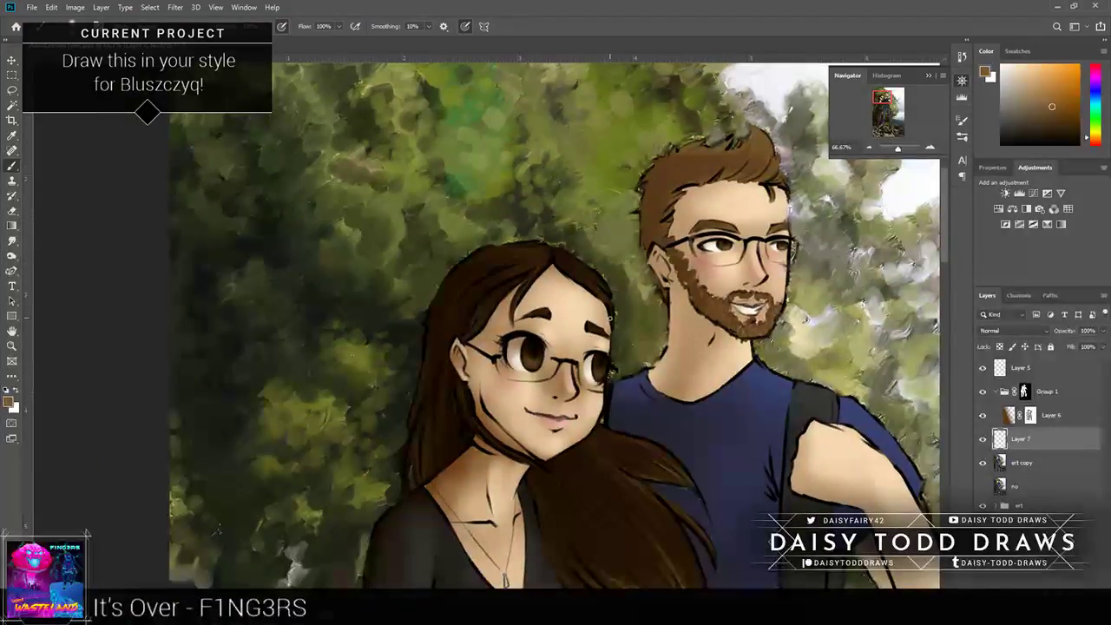
pyautogui.moveTo(609, 319); pyautogui.dragTo(594, 275)
pyautogui.moveTo(489, 306); pyautogui.dragTo(475, 334)
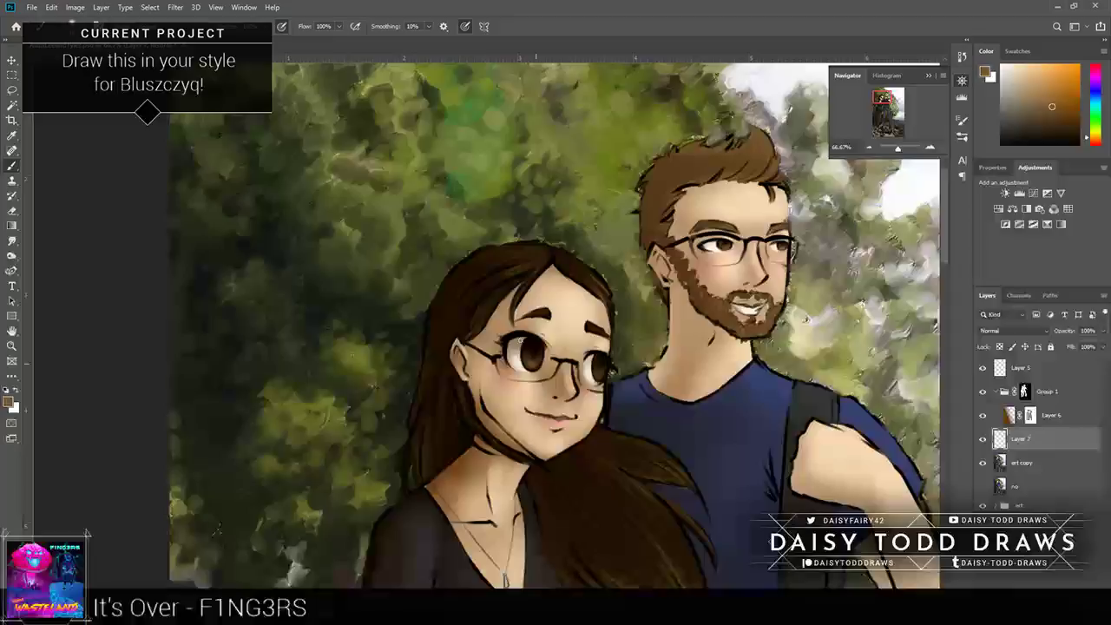
pyautogui.moveTo(470, 415); pyautogui.dragTo(461, 393)
pyautogui.moveTo(531, 464)
pyautogui.mouseDown()
pyautogui.moveTo(556, 477)
pyautogui.moveTo(522, 456)
pyautogui.mouseUp()
pyautogui.moveTo(421, 467); pyautogui.dragTo(415, 421)
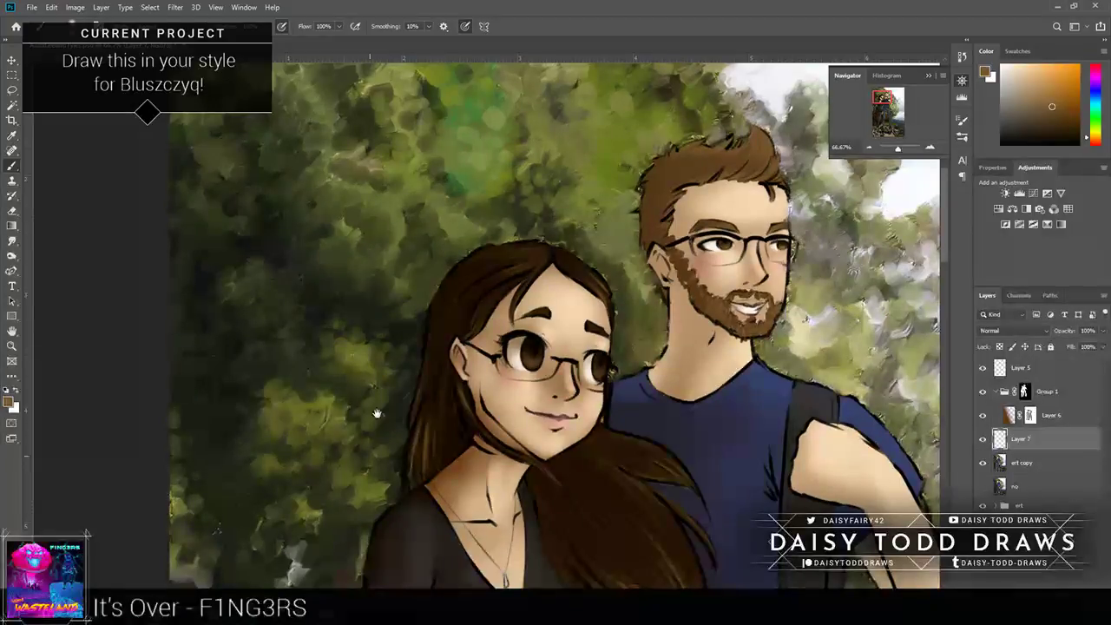
# Step: Touch up the edge of the man's hair with a darker brown
pyautogui.moveTo(377, 413)
pyautogui.mouseDown()
pyautogui.moveTo(245, 415)
pyautogui.moveTo(133, 461)
pyautogui.mouseUp()
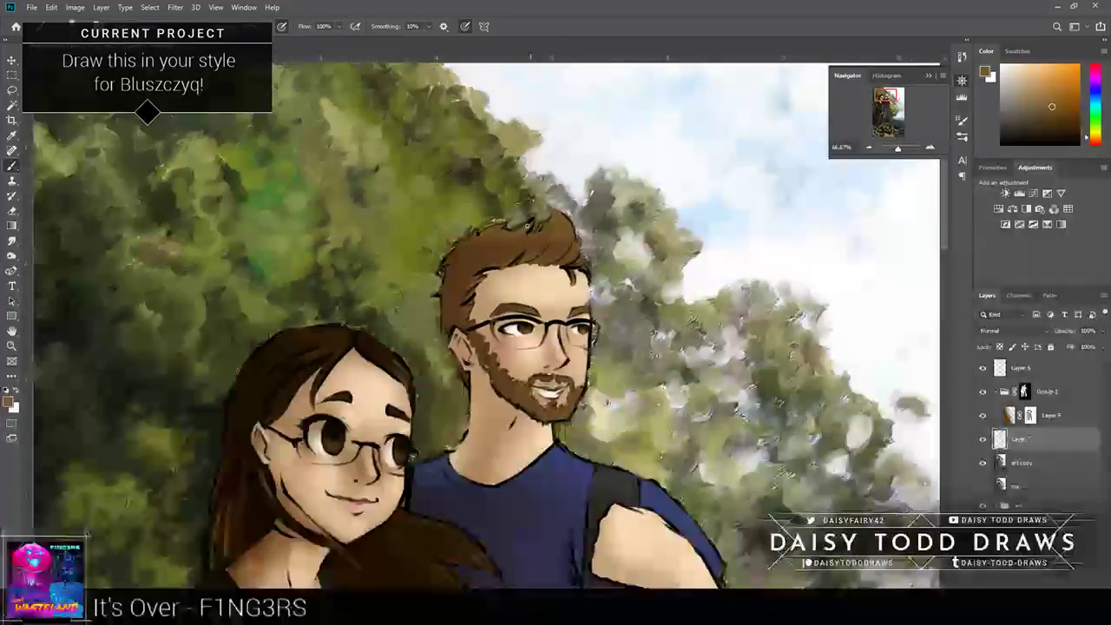
pyautogui.click(1061, 126)
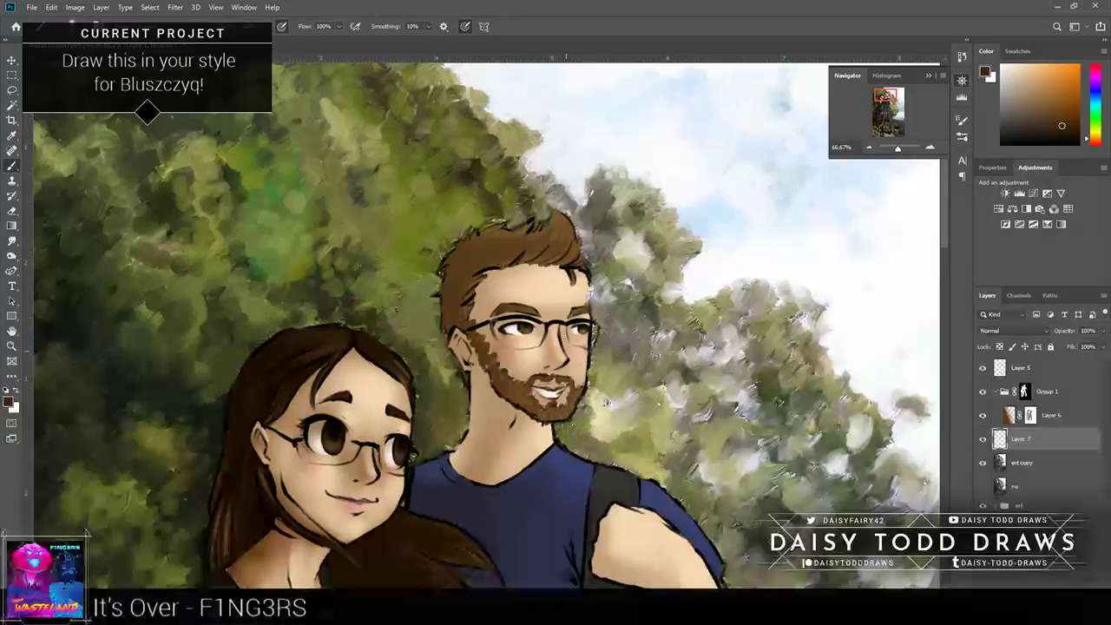
pyautogui.moveTo(499, 229); pyautogui.dragTo(503, 232)
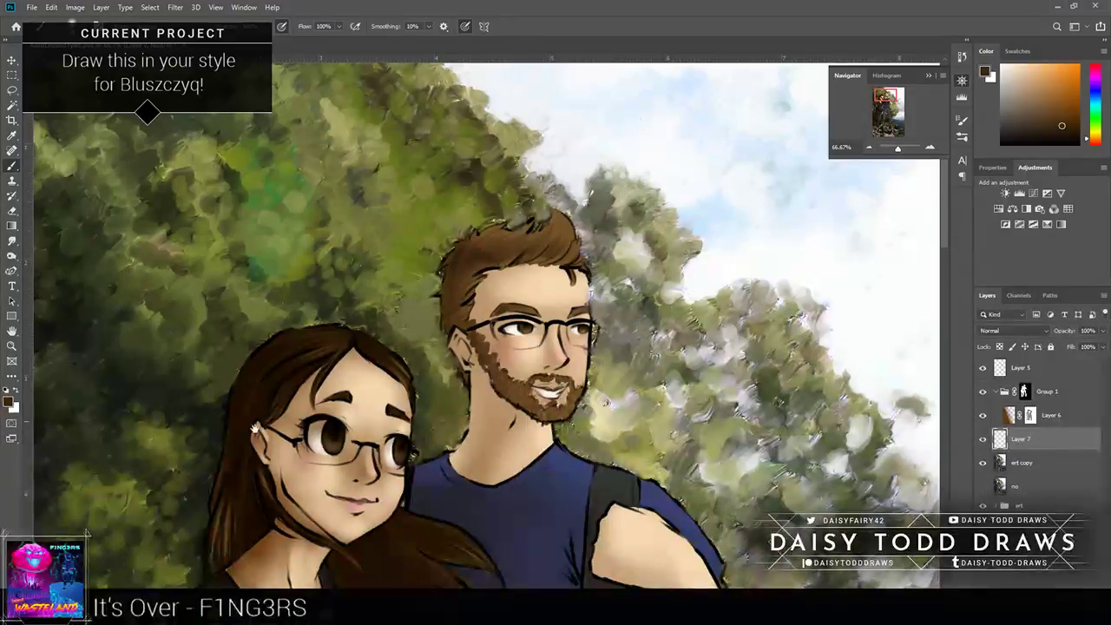
pyautogui.moveTo(232, 457); pyautogui.dragTo(250, 414)
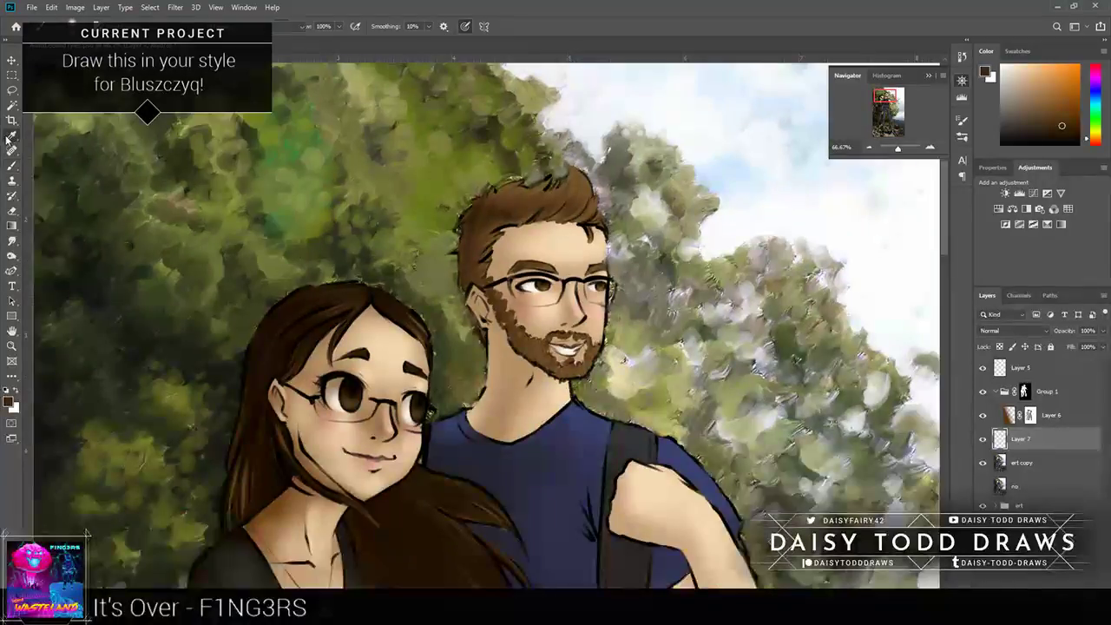
# Step: Sample the man's hair and brush a light beige touch onto its top
pyautogui.keyDown('alt'); pyautogui.click(574, 172); pyautogui.keyUp('alt')
pyautogui.moveTo(1050, 110); pyautogui.dragTo(1034, 79)
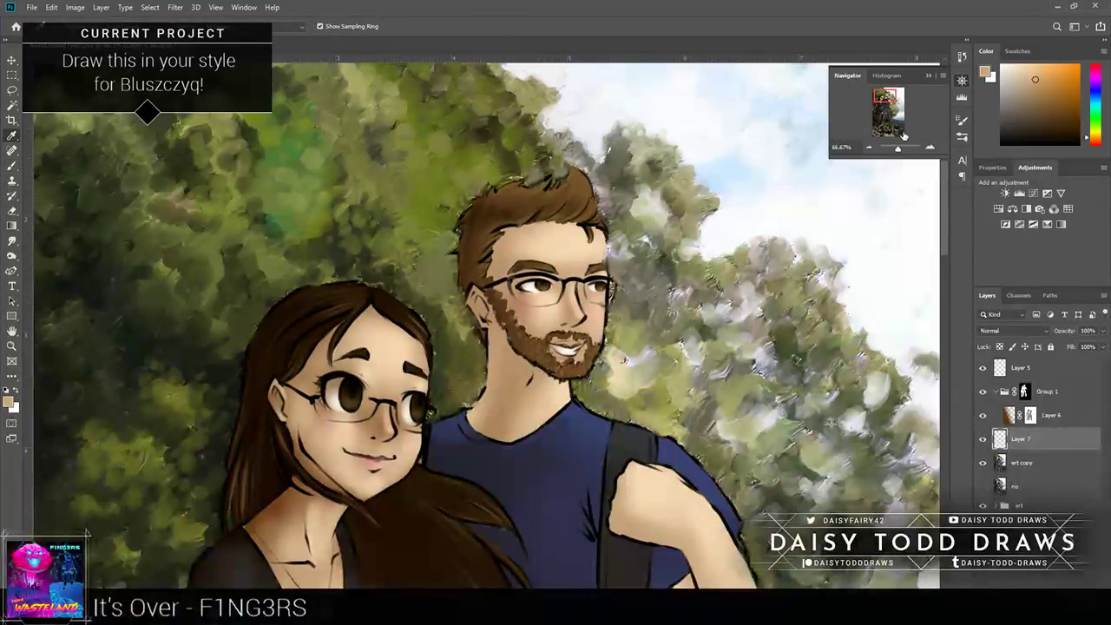
pyautogui.press('b')
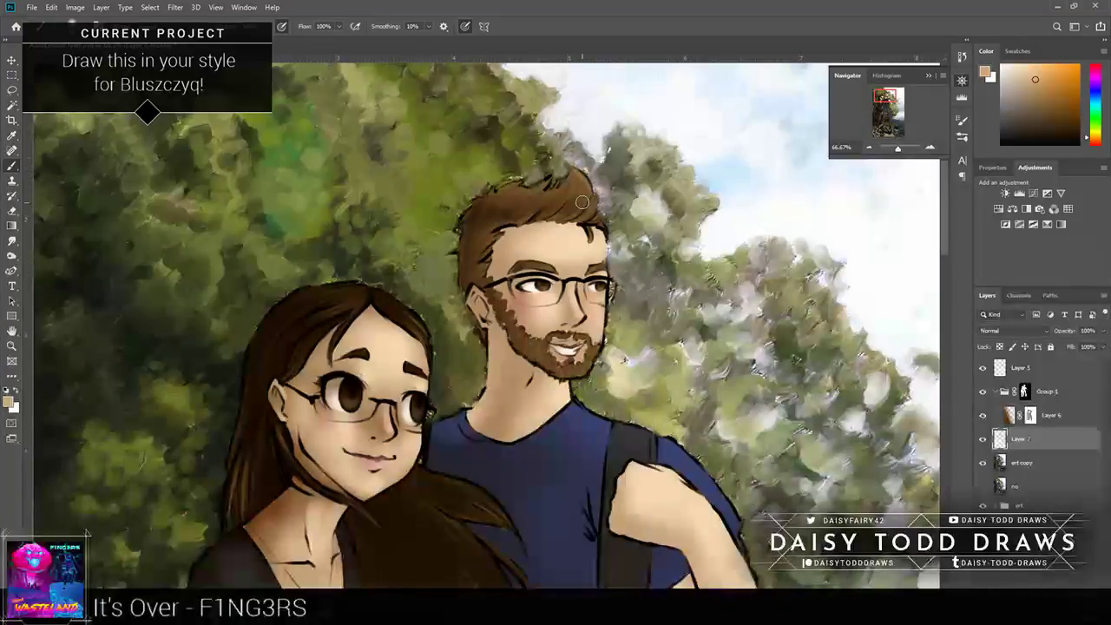
pyautogui.moveTo(581, 202); pyautogui.dragTo(583, 183)
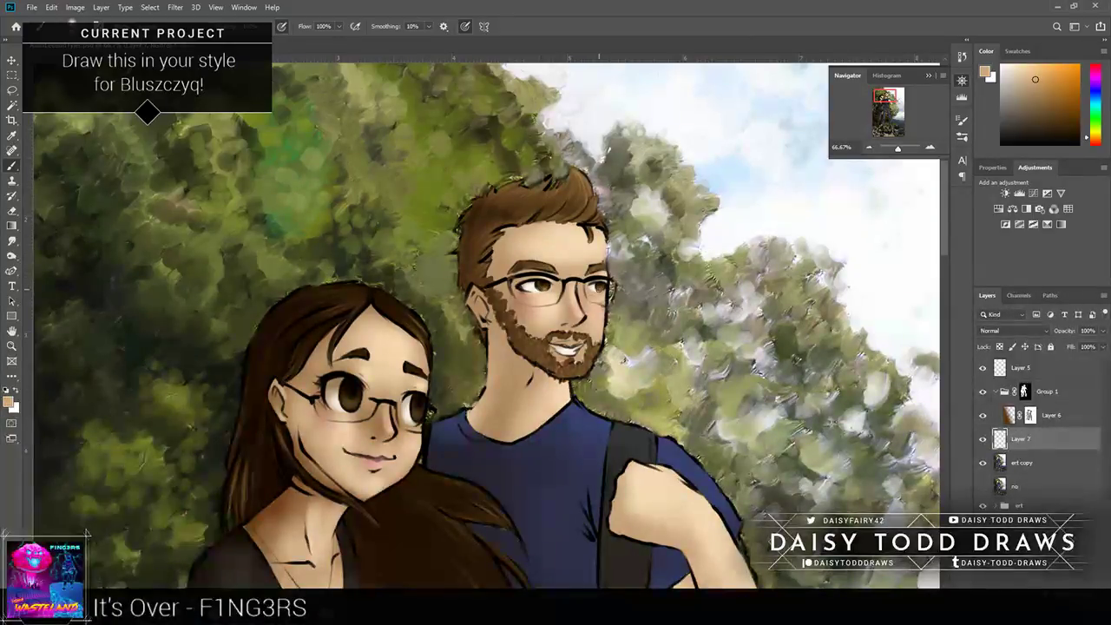
# Step: Hide the no layer, switch to white, collapse Group 1 and select Layer 5
pyautogui.click(982, 485)
pyautogui.press('x')
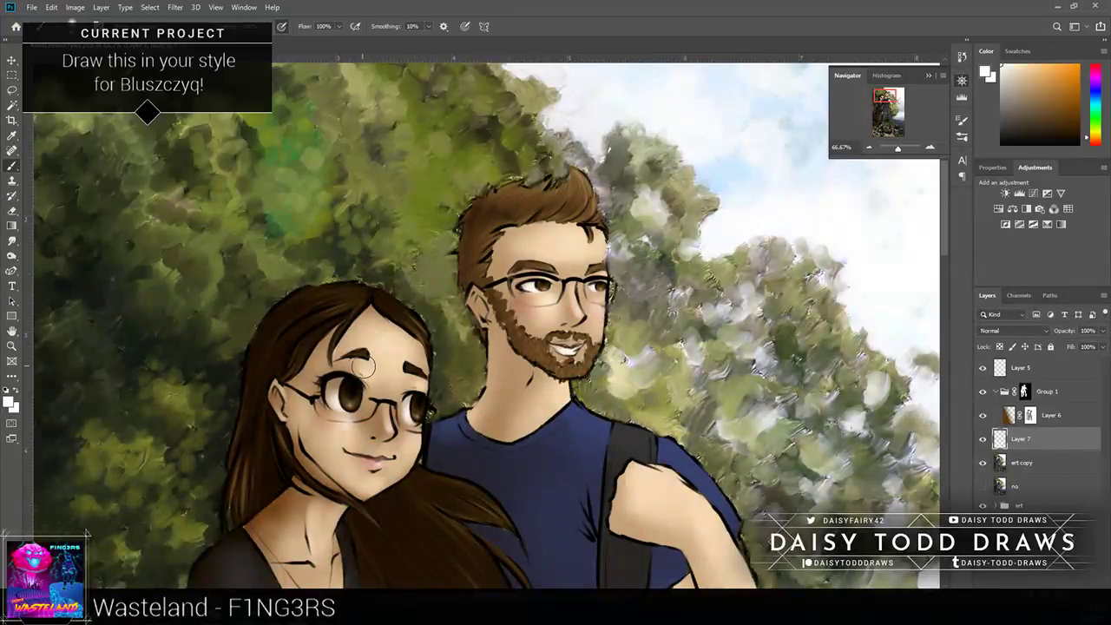
pyautogui.moveTo(231, 330); pyautogui.dragTo(216, 218)
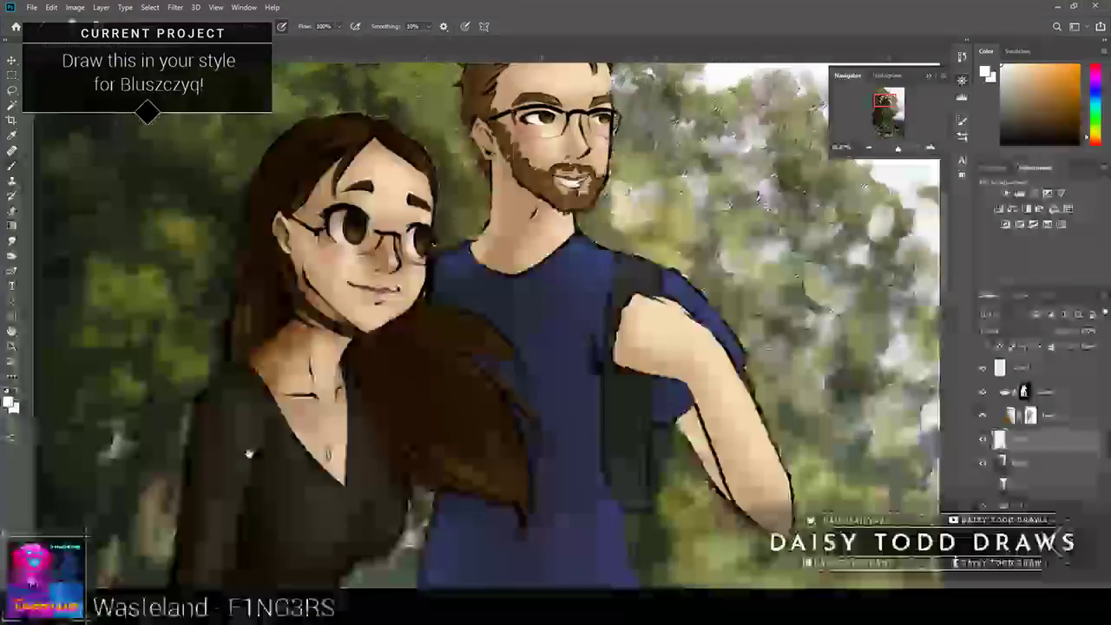
pyautogui.moveTo(248, 451)
pyautogui.mouseDown()
pyautogui.moveTo(255, 397)
pyautogui.moveTo(231, 483)
pyautogui.moveTo(248, 415)
pyautogui.mouseUp()
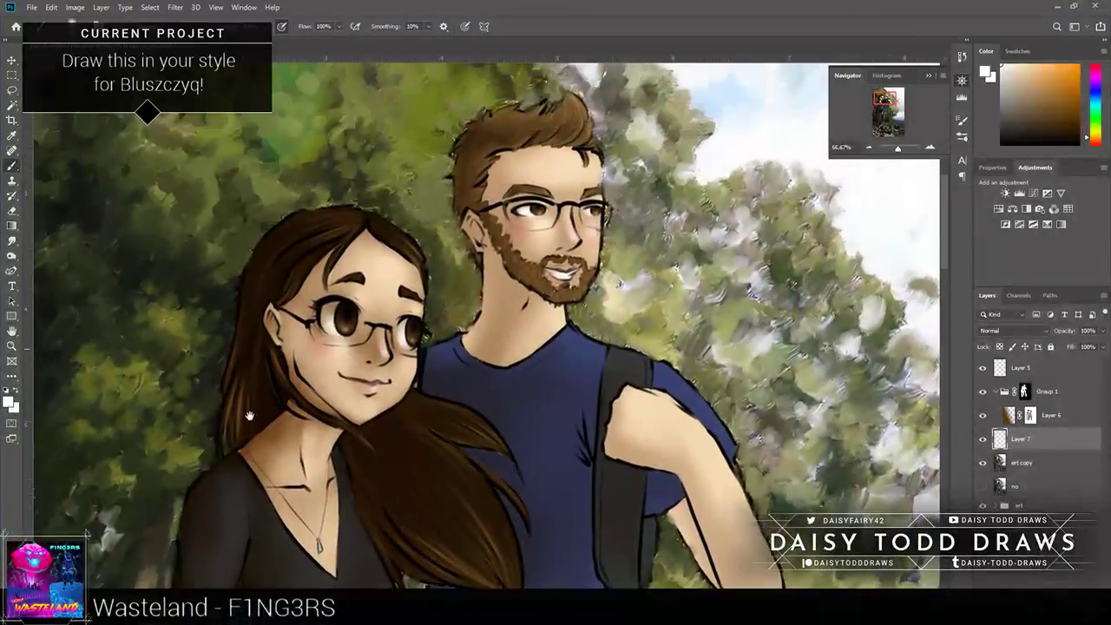
pyautogui.click(997, 392)
pyautogui.click(1029, 368)
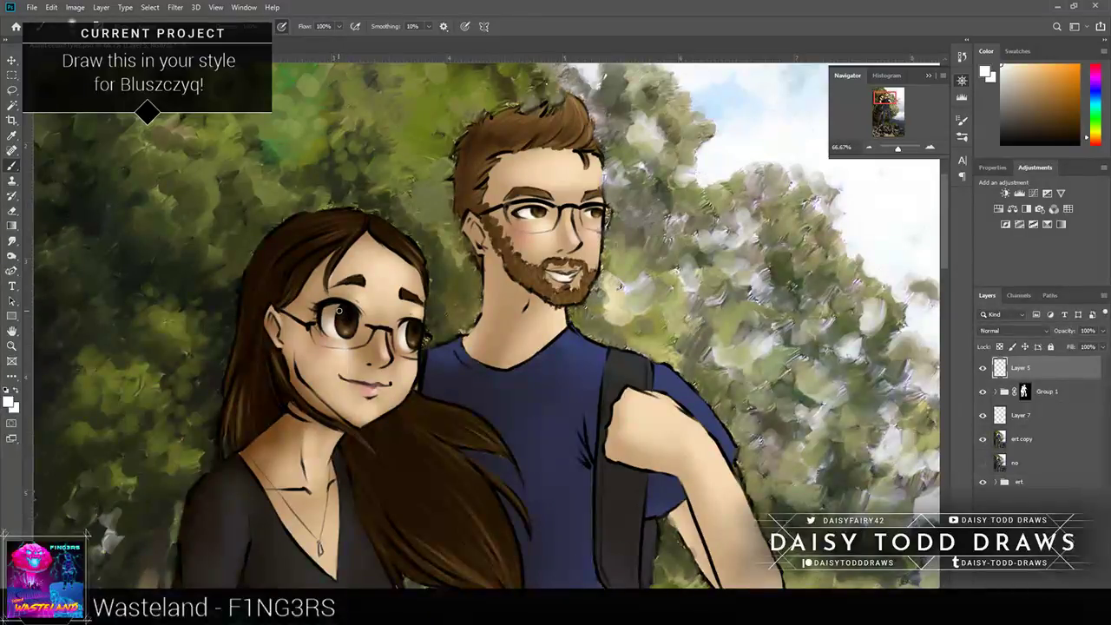
# Step: Enable pen-pressure brush size and dab white highlights into the woman's first eye
pyautogui.click(463, 28)
pyautogui.moveTo(343, 310); pyautogui.dragTo(333, 316)
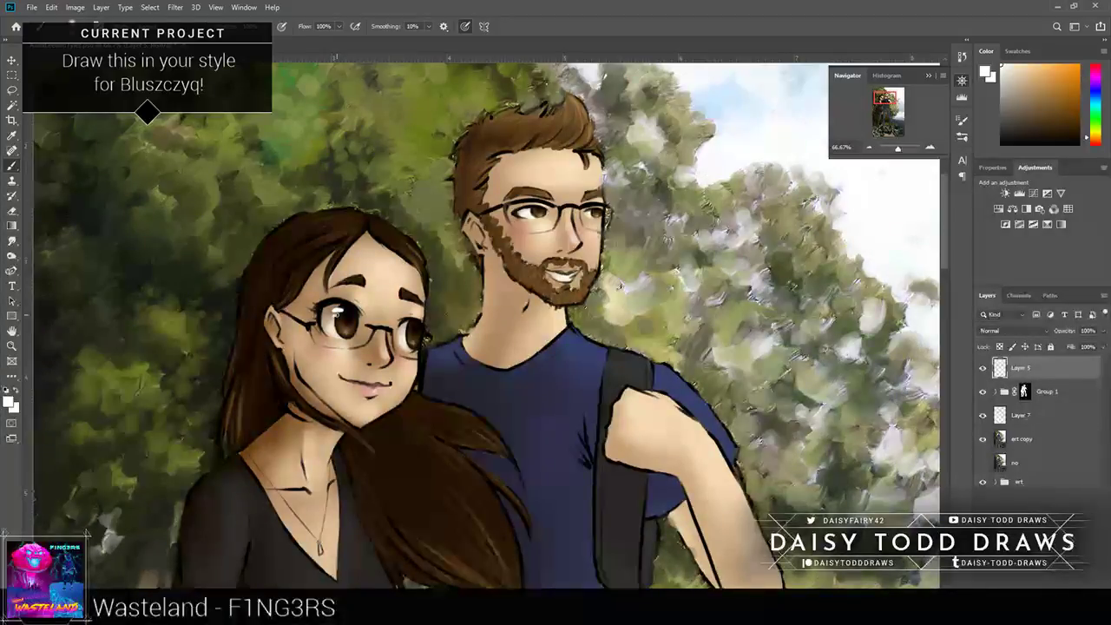
pyautogui.moveTo(343, 326); pyautogui.dragTo(354, 333)
# Step: At 200% zoom, paint white catchlights into both irises, undoing one curved stroke
pyautogui.click(931, 143)
pyautogui.click(931, 143)
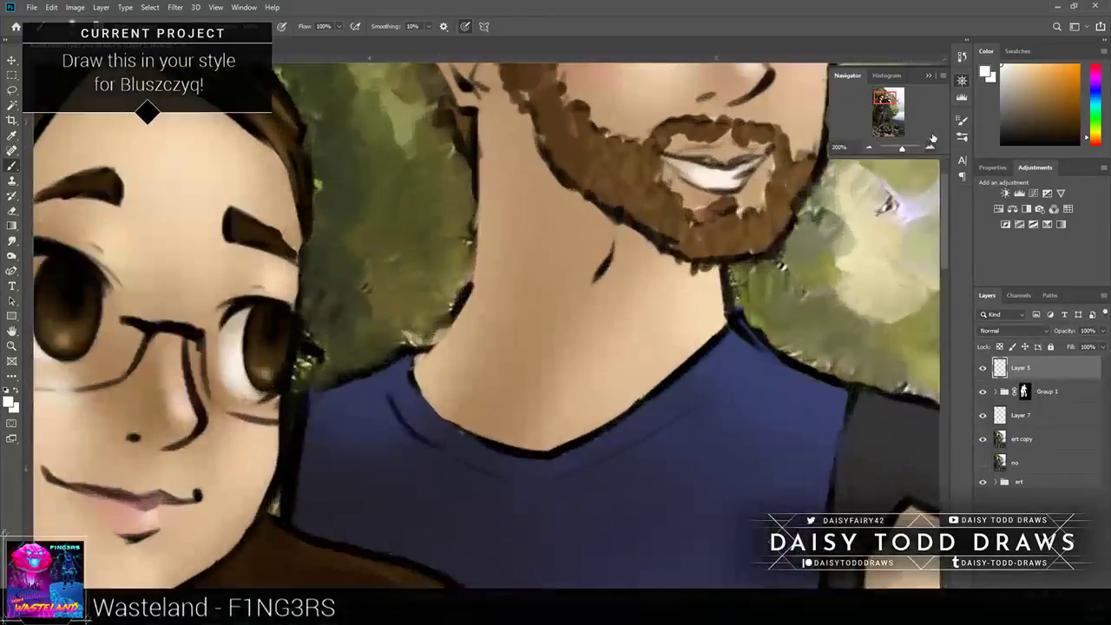
pyautogui.moveTo(242, 434)
pyautogui.mouseDown()
pyautogui.moveTo(476, 390)
pyautogui.moveTo(511, 495)
pyautogui.mouseUp()
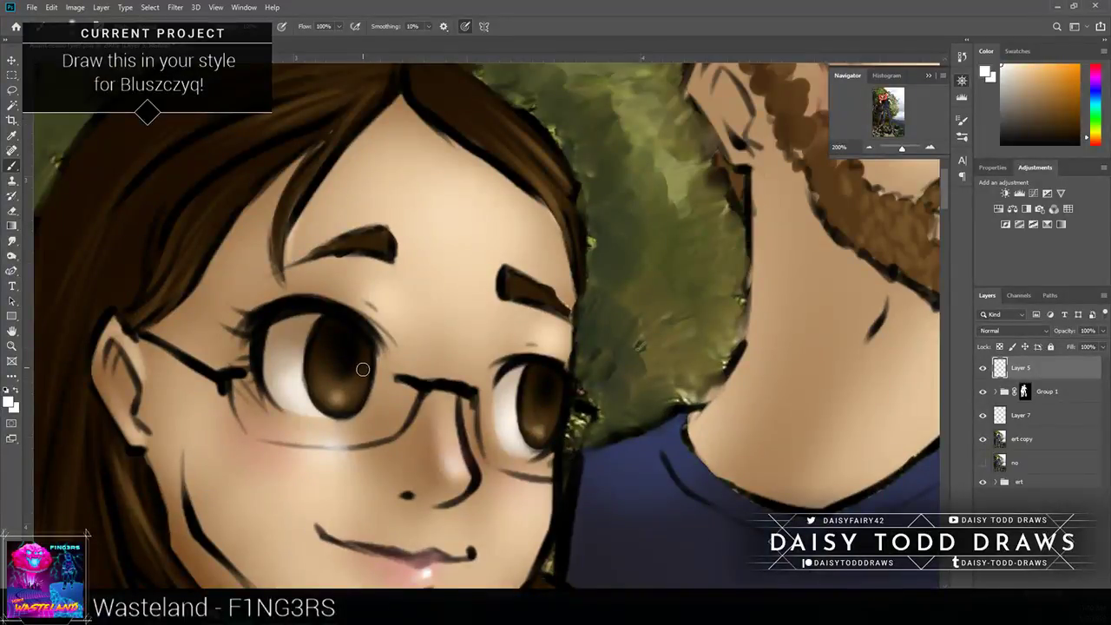
pyautogui.moveTo(358, 389); pyautogui.dragTo(328, 389)
pyautogui.hotkey('ctrl', 'z')
pyautogui.moveTo(370, 358); pyautogui.dragTo(356, 346)
pyautogui.moveTo(319, 329); pyautogui.dragTo(292, 340)
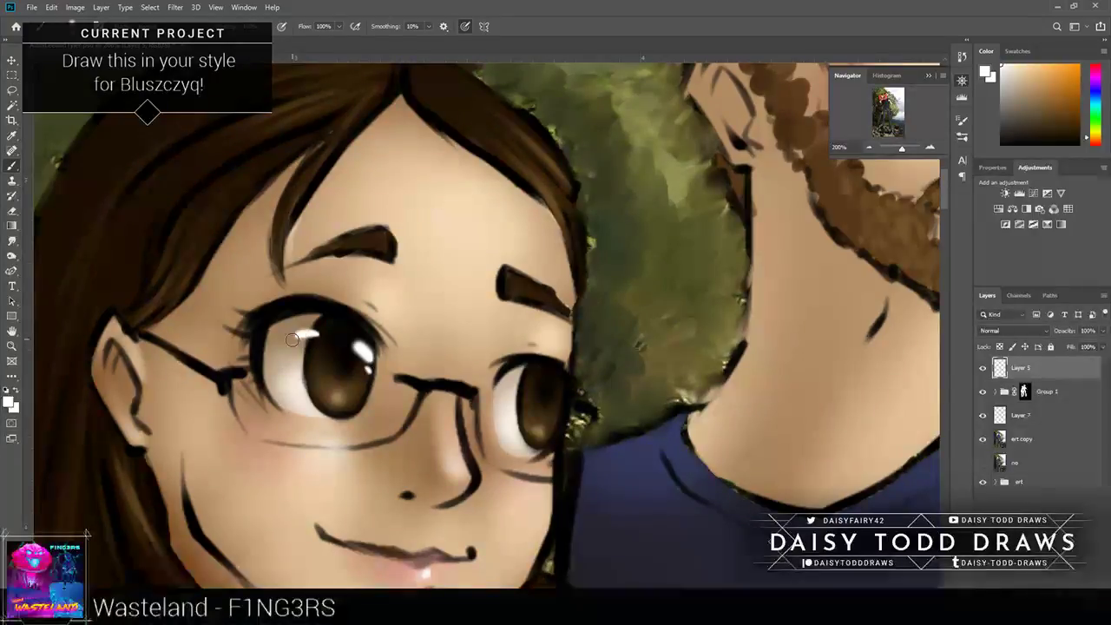
pyautogui.moveTo(515, 384); pyautogui.dragTo(521, 378)
pyautogui.click(562, 396)
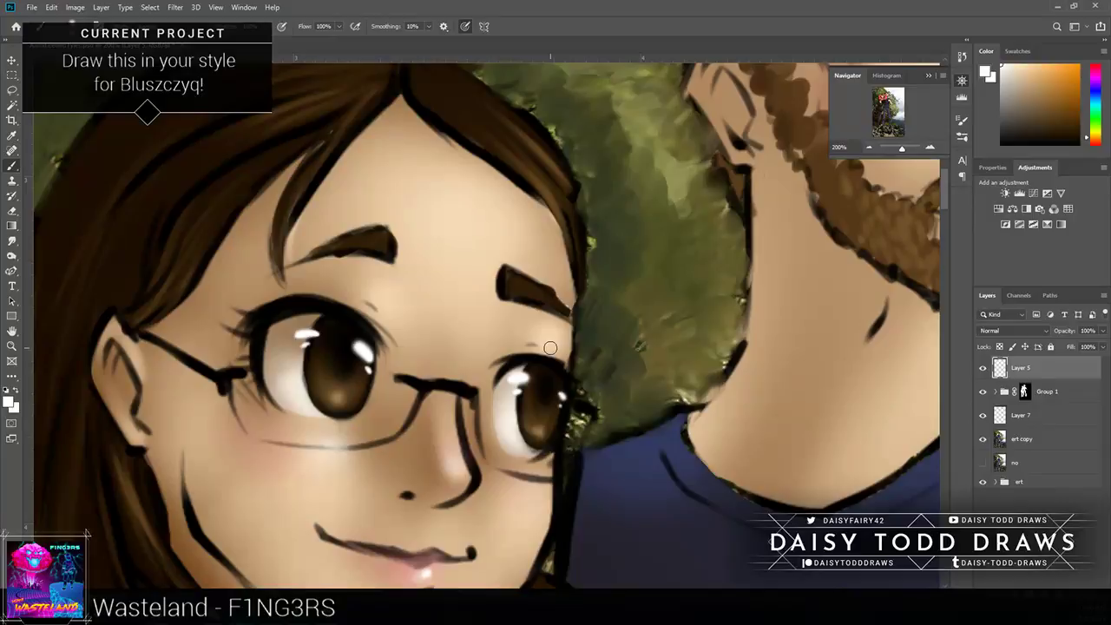
pyautogui.hotkey('ctrl', '0')
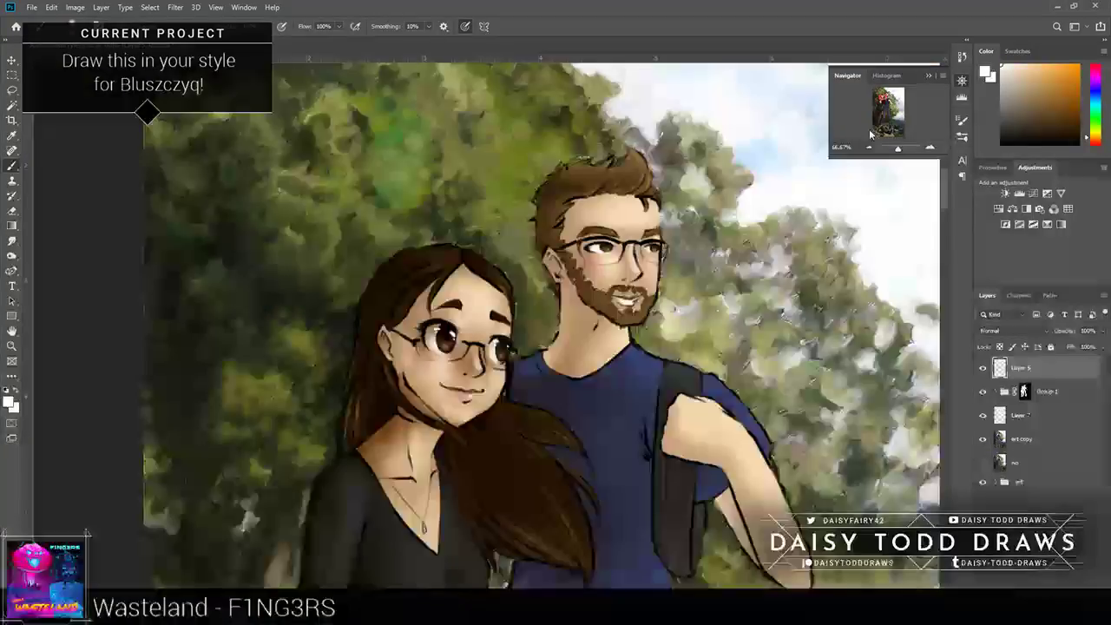
# Step: Hide the no layer and paint bright glare across both characters' glasses
pyautogui.hotkey('ctrl', '-')
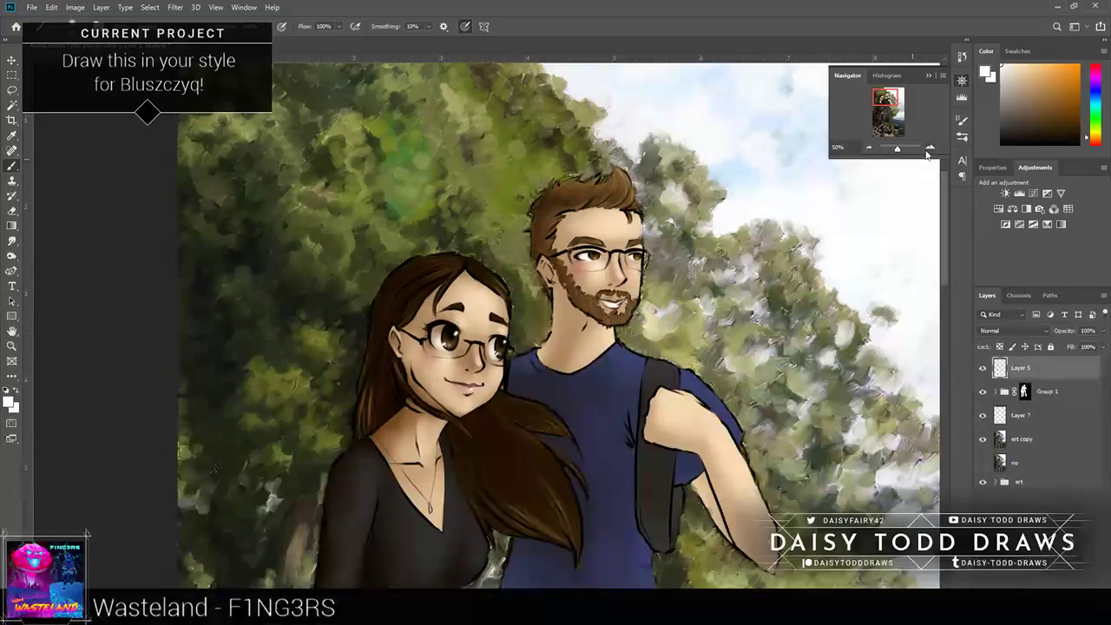
pyautogui.scroll(2, 486, 286)
pyautogui.moveTo(573, 247); pyautogui.dragTo(416, 386)
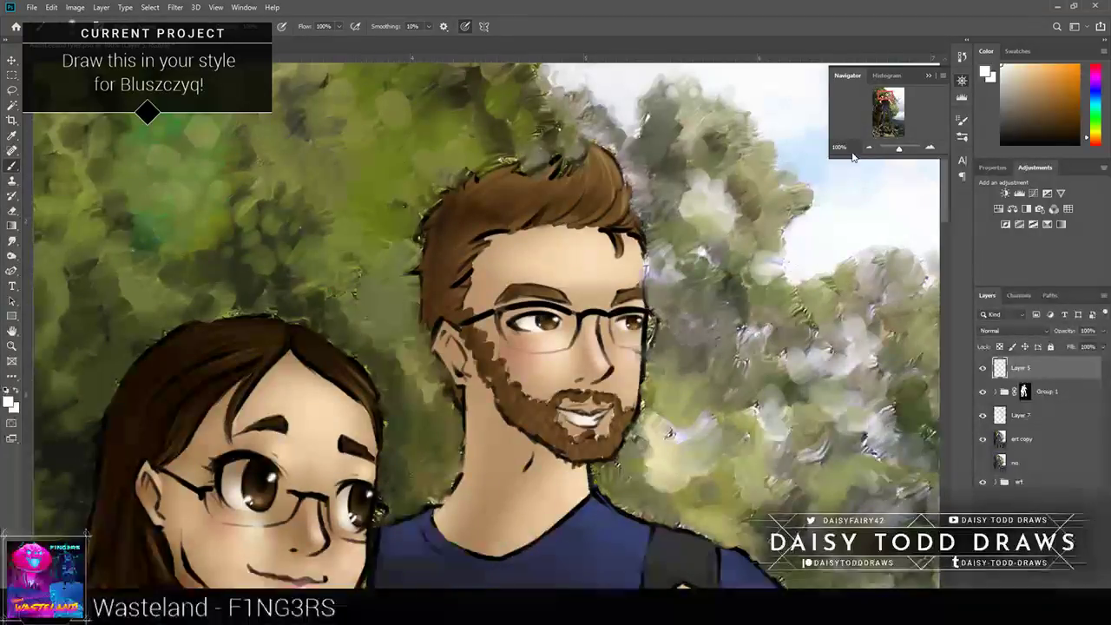
pyautogui.click(898, 149)
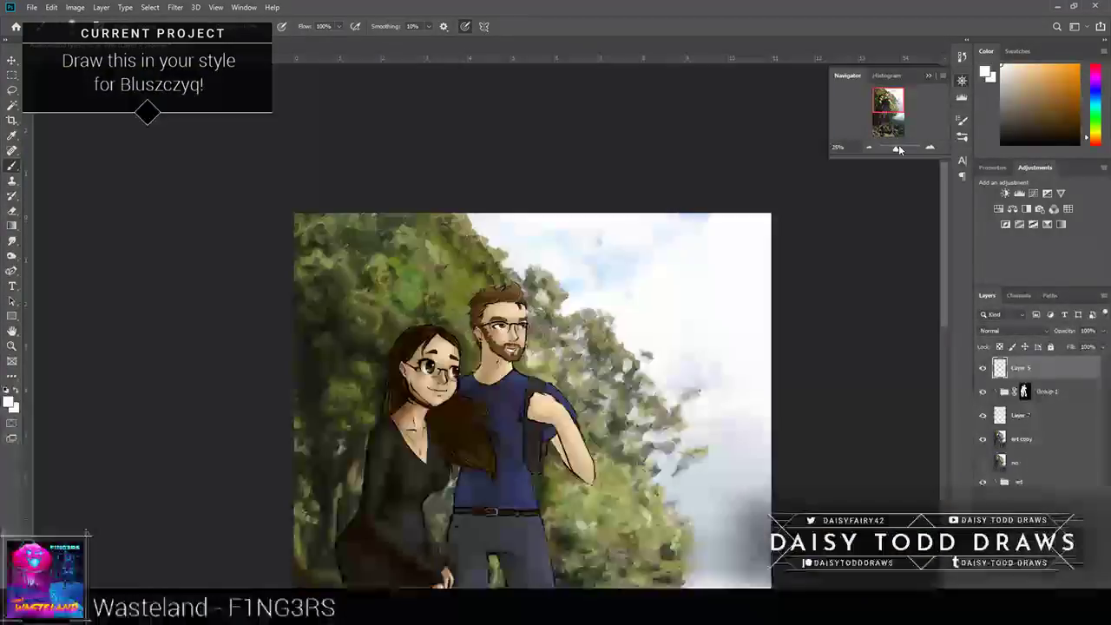
pyautogui.moveTo(898, 149); pyautogui.dragTo(902, 149)
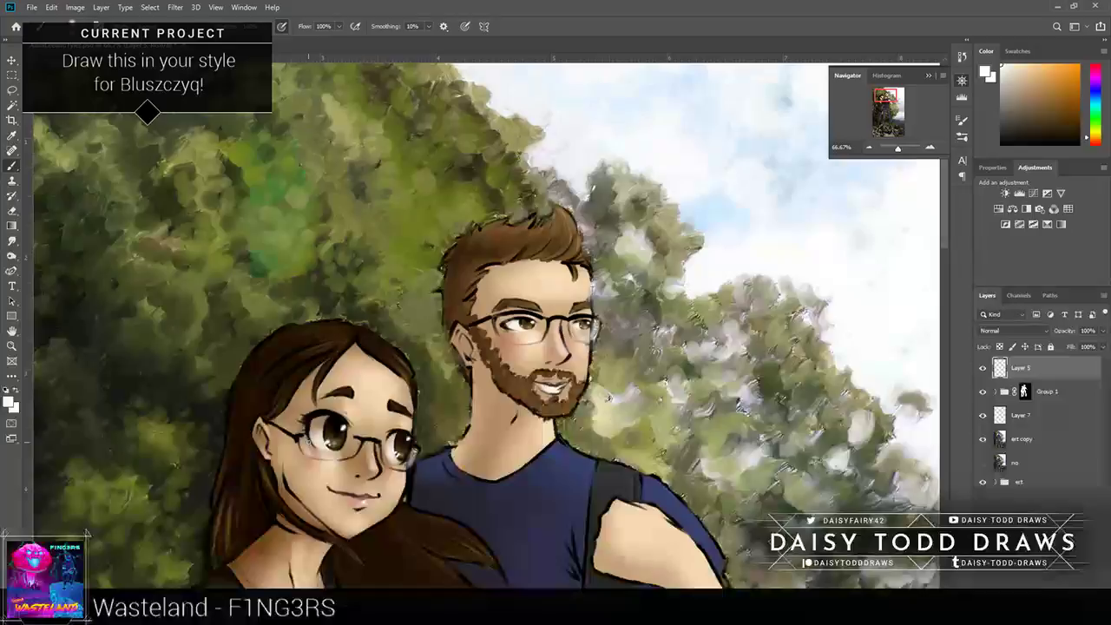
pyautogui.click(982, 462)
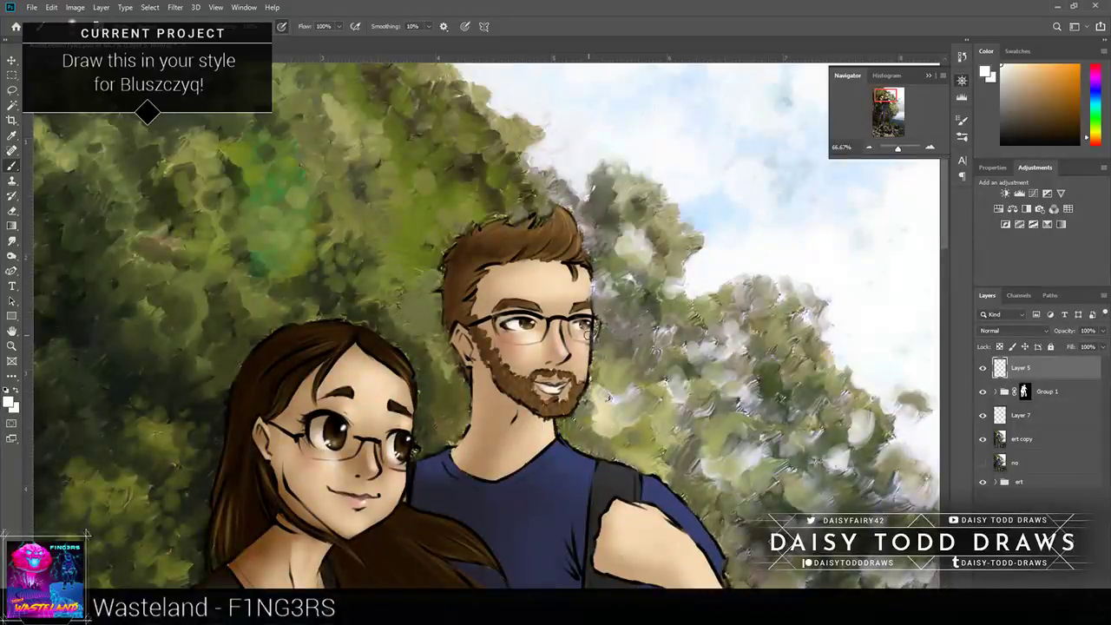
pyautogui.click(983, 462)
pyautogui.moveTo(505, 329); pyautogui.dragTo(546, 317)
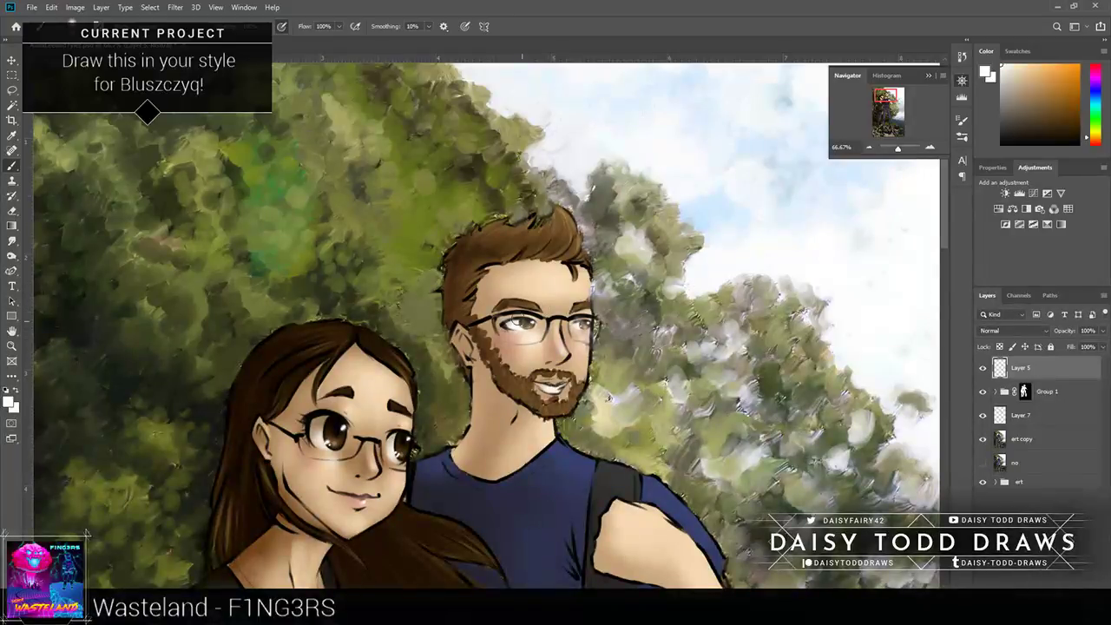
pyautogui.moveTo(410, 469)
pyautogui.mouseDown()
pyautogui.moveTo(403, 441)
pyautogui.moveTo(305, 433)
pyautogui.mouseUp()
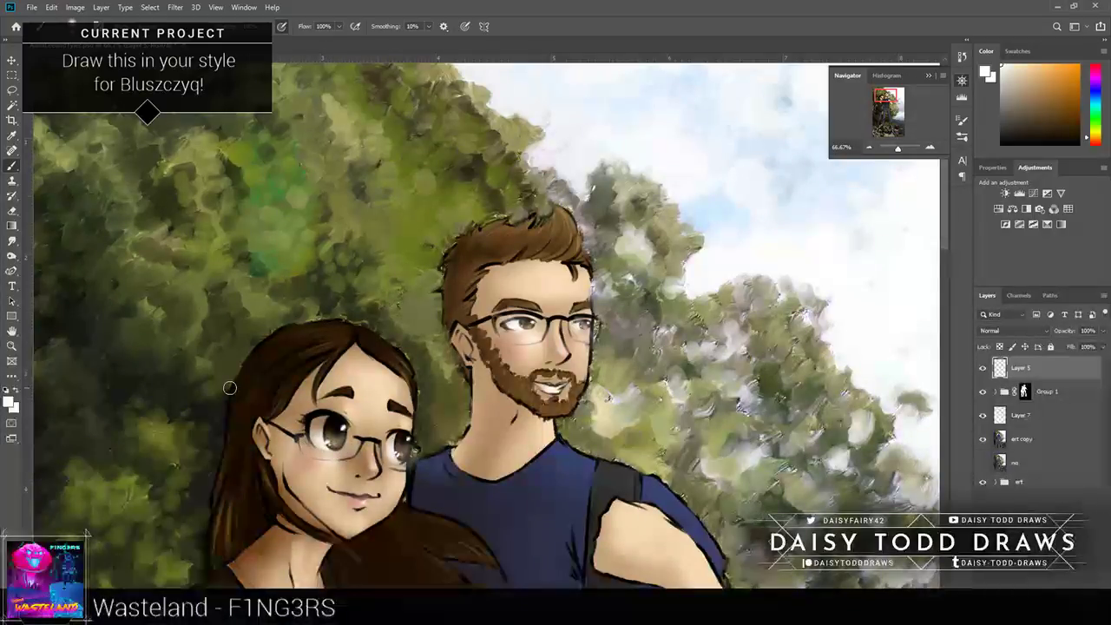
# Step: Lighten strands of the woman's hair and zoom out to the whole painting
pyautogui.moveTo(412, 526); pyautogui.dragTo(428, 388)
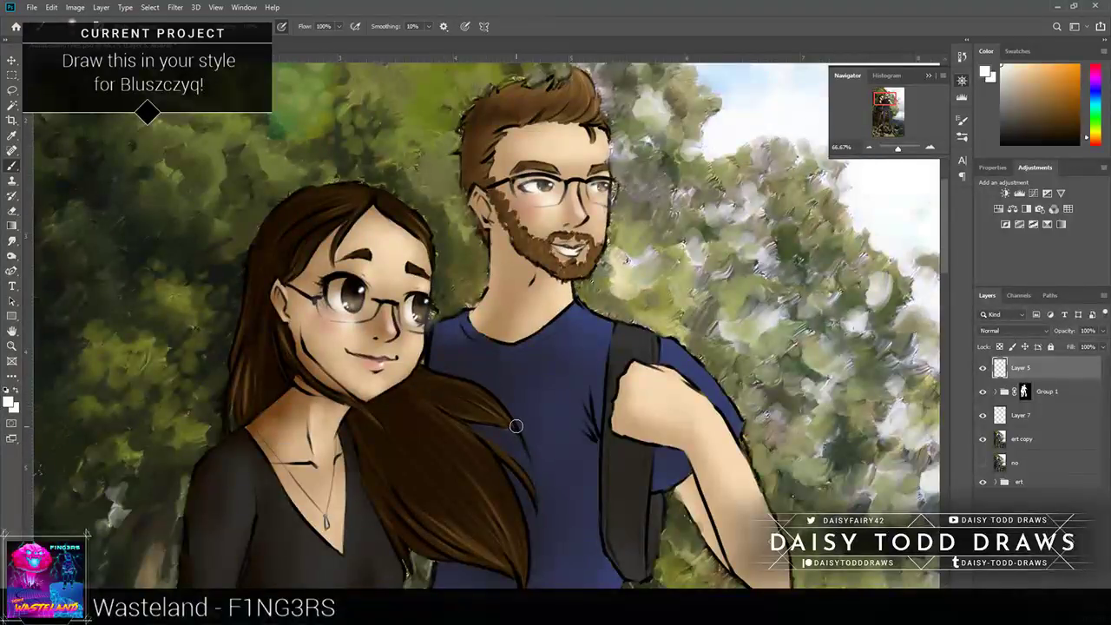
pyautogui.moveTo(518, 431); pyautogui.dragTo(453, 378)
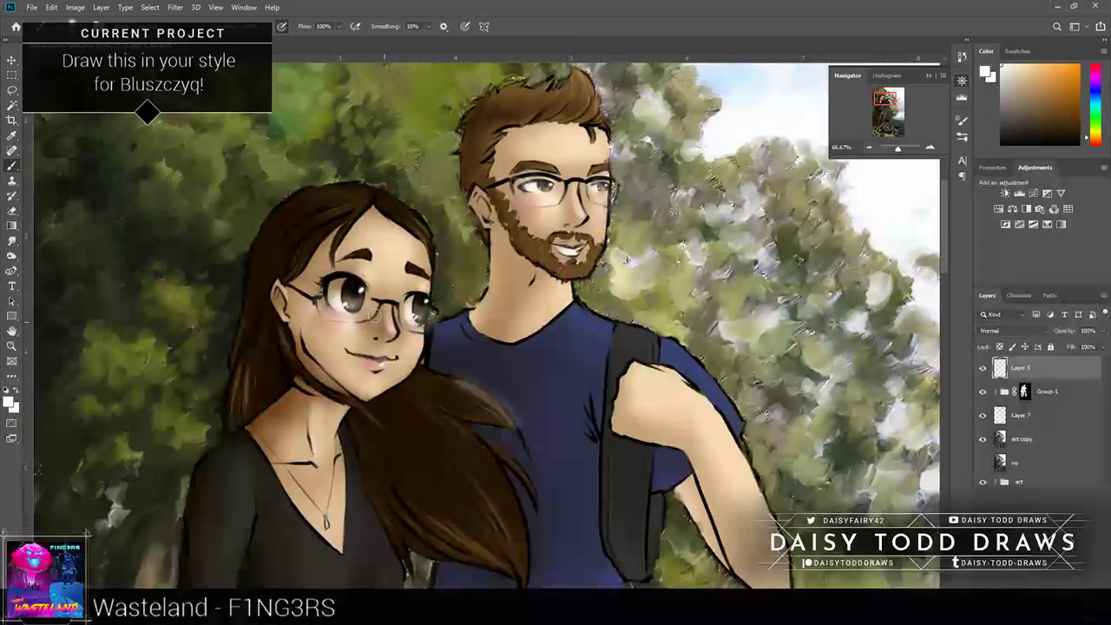
pyautogui.hotkey('ctrl', '-')
pyautogui.hotkey('ctrl', '-')
pyautogui.hotkey('ctrl', '-')
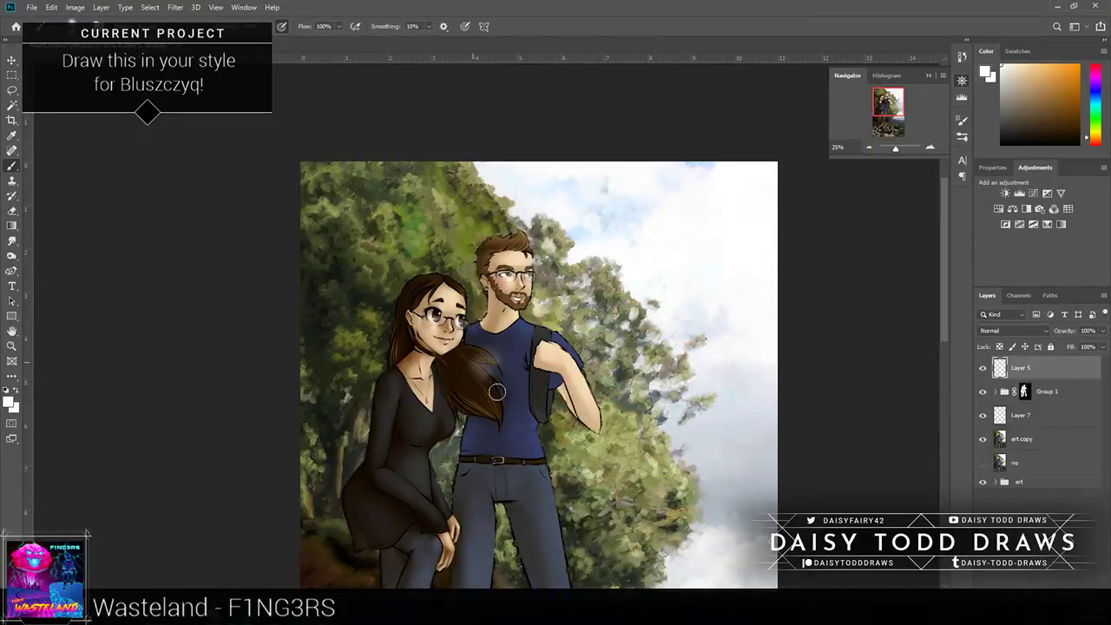
# Step: Brush one more hair stroke, then undo the last two strokes
pyautogui.moveTo(497, 400)
pyautogui.mouseDown()
pyautogui.moveTo(479, 405)
pyautogui.moveTo(491, 352)
pyautogui.mouseUp()
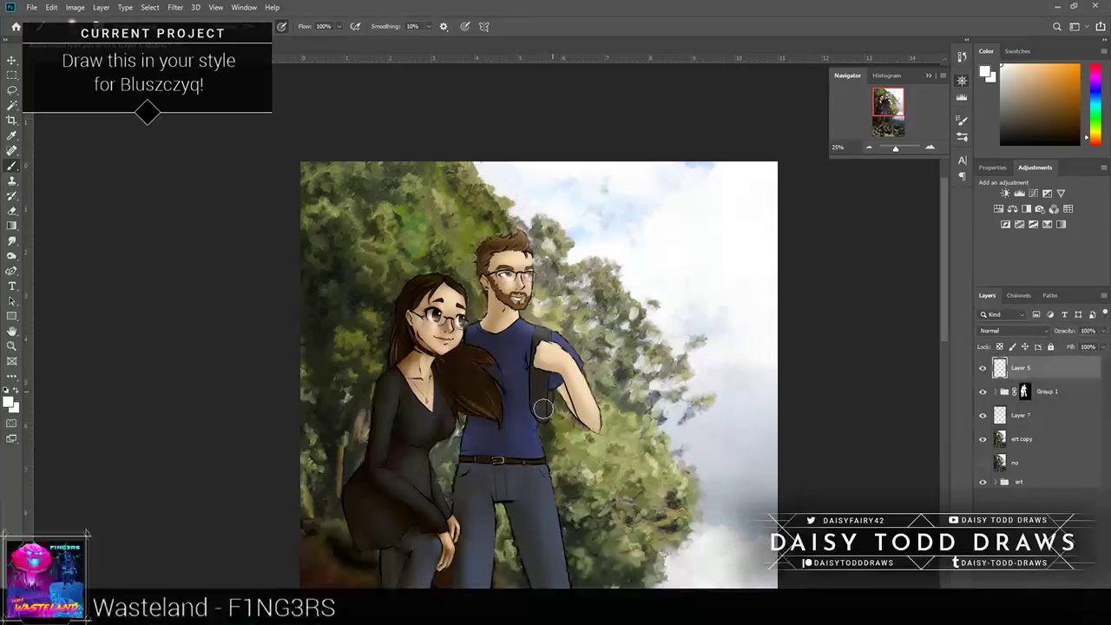
pyautogui.hotkey('ctrl', 'z')
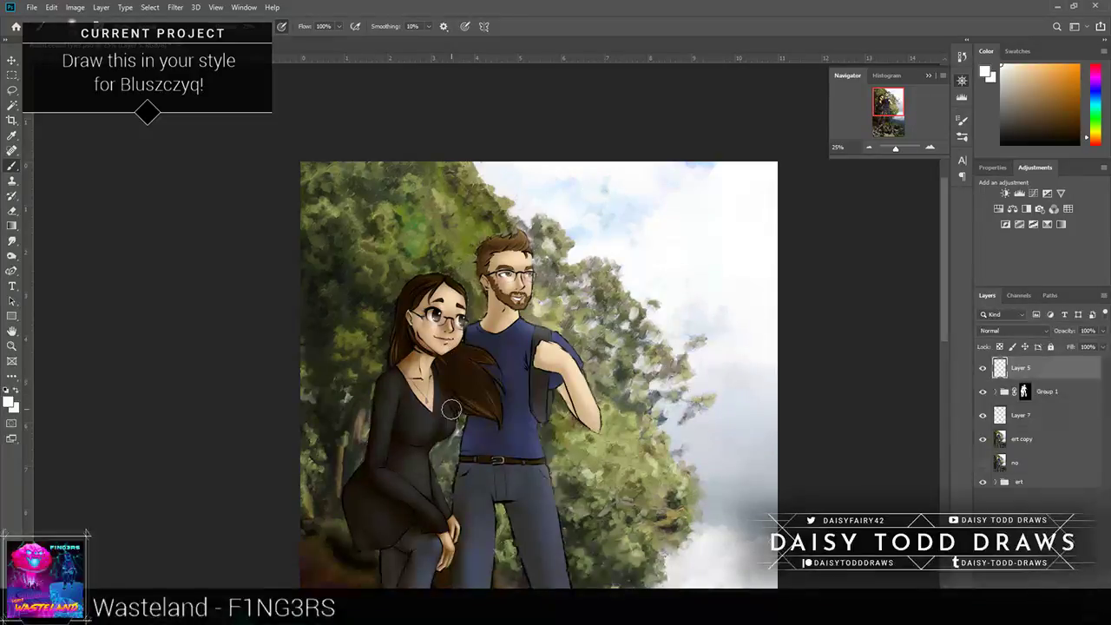
pyautogui.hotkey('ctrl', 'z')
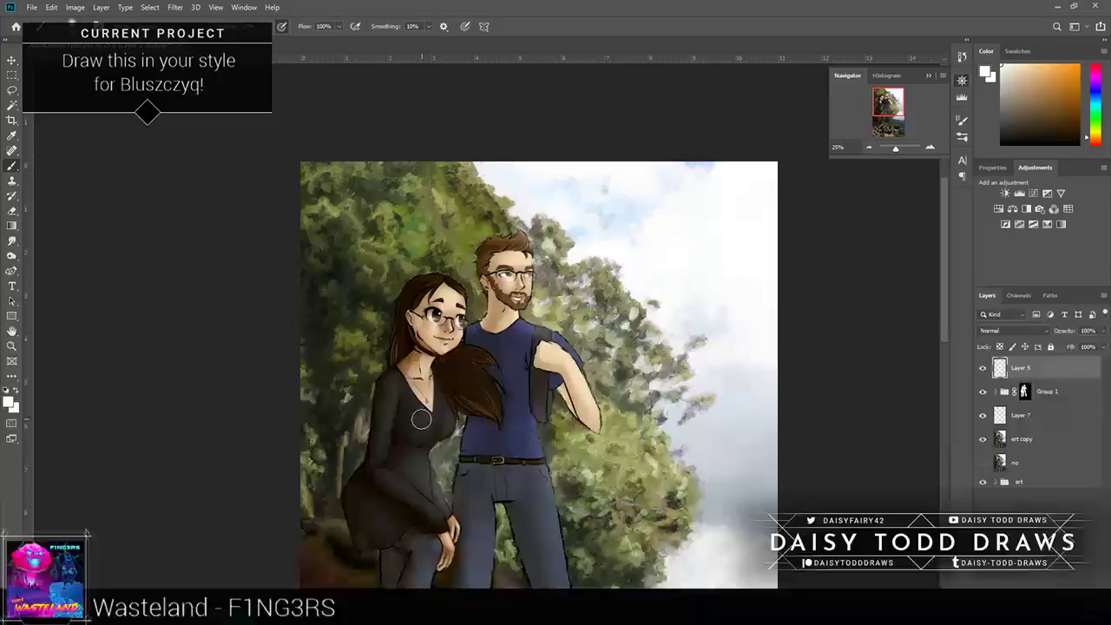
pyautogui.scroll(-3, 421, 419)
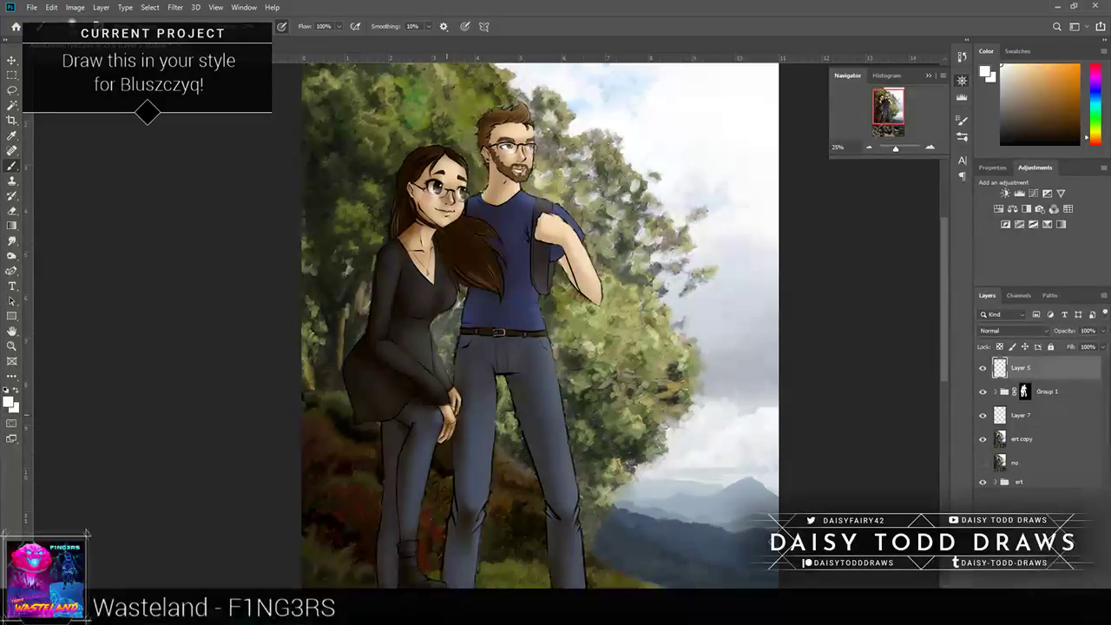
# Step: Readjust the Navigator zoom and bring up the fill or adjustment layer list
pyautogui.click(868, 147)
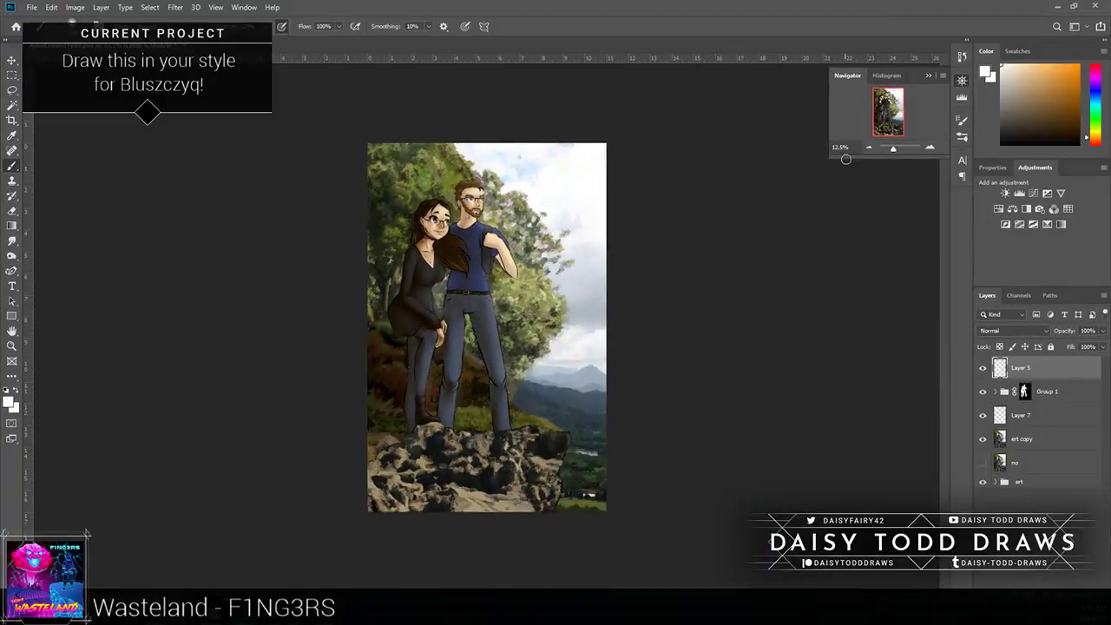
pyautogui.click(930, 148)
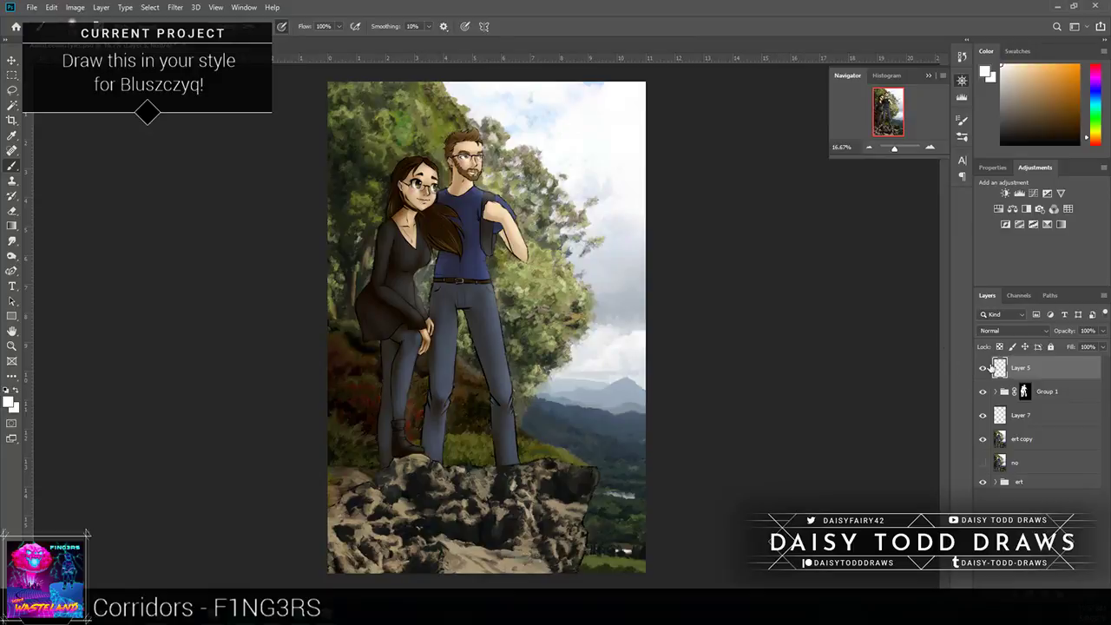
pyautogui.click(1024, 390)
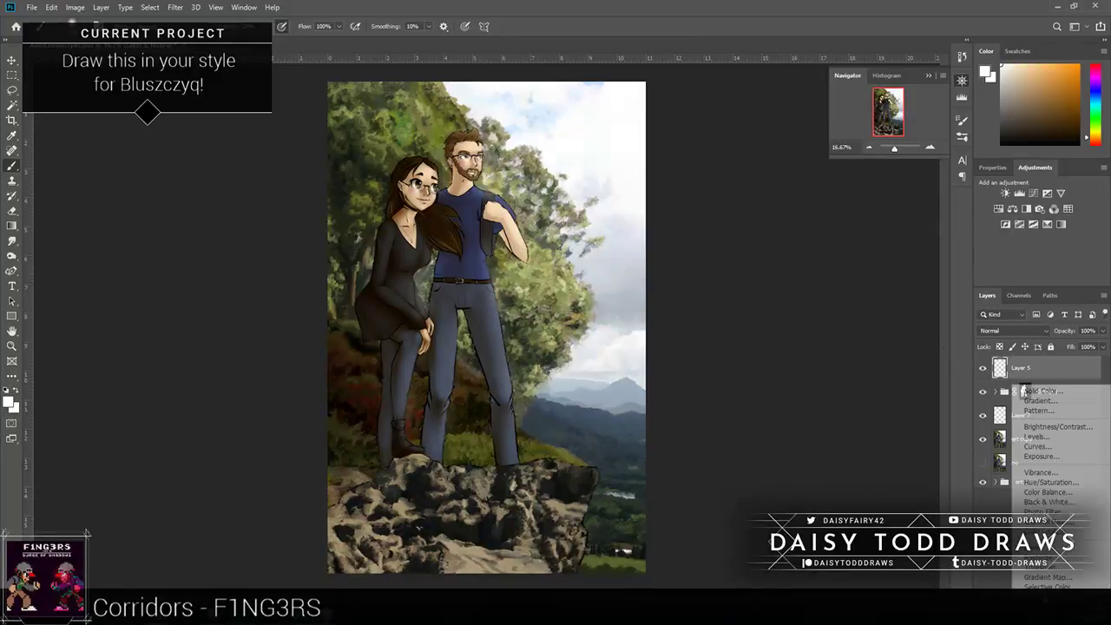
# Step: Add a Gradient Map using a pink-purple preset with Reverse checked
pyautogui.click(1046, 576)
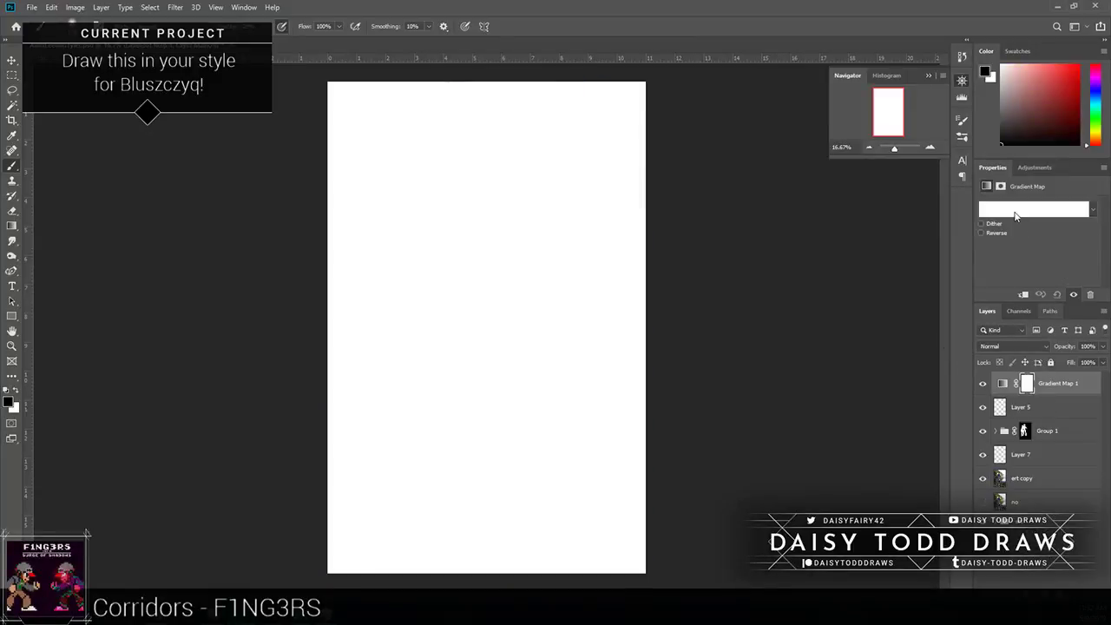
pyautogui.click(1015, 215)
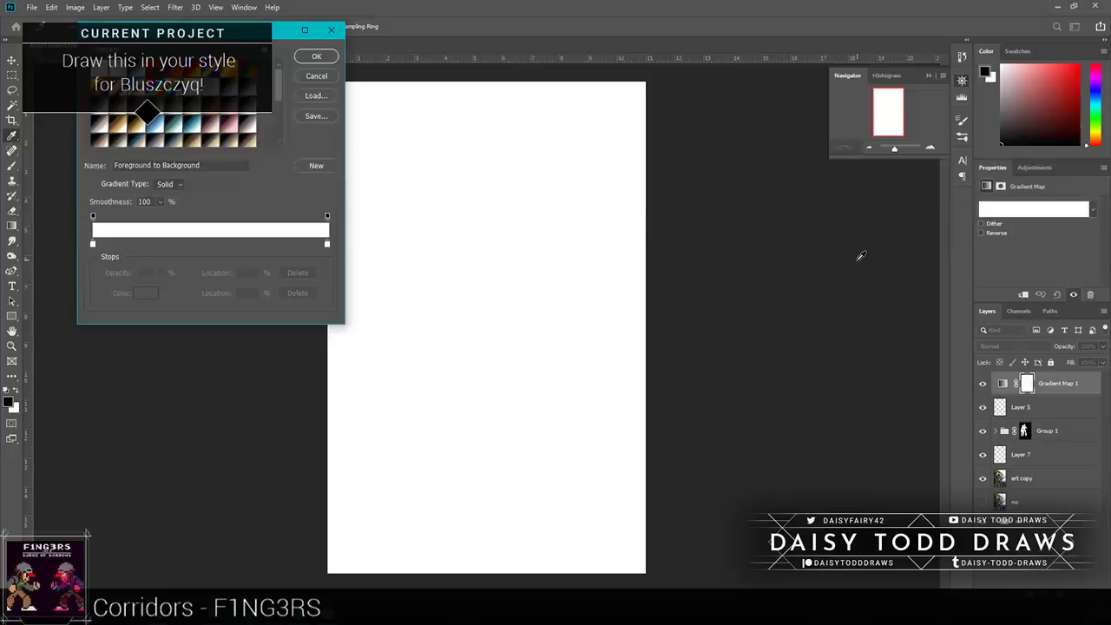
pyautogui.click(116, 129)
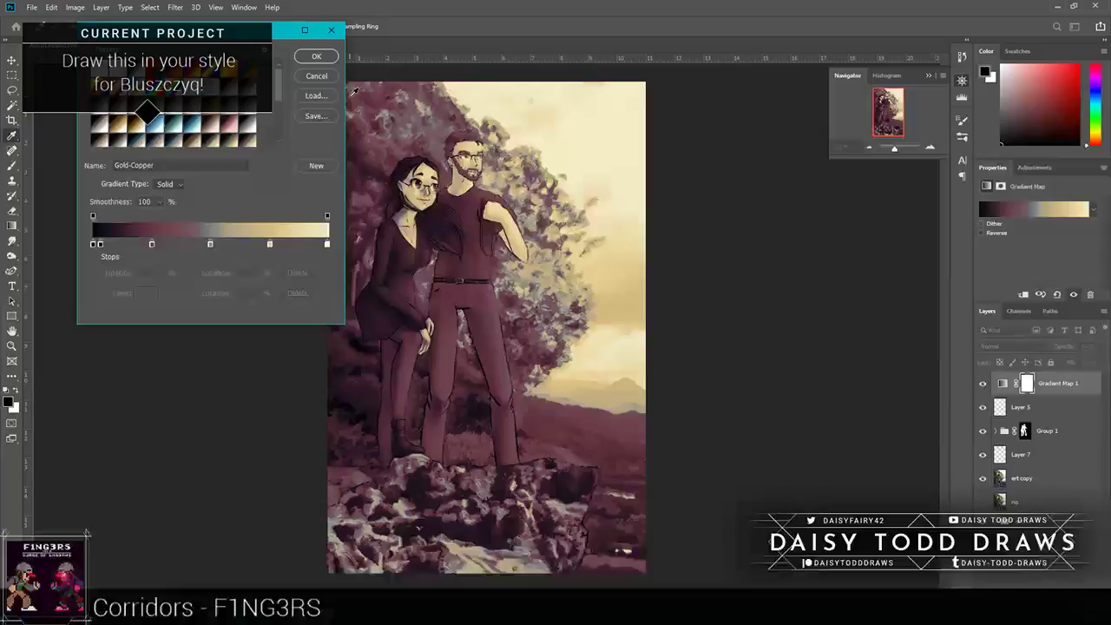
pyautogui.scroll(-2, 198, 126)
pyautogui.scroll(-1, 198, 126)
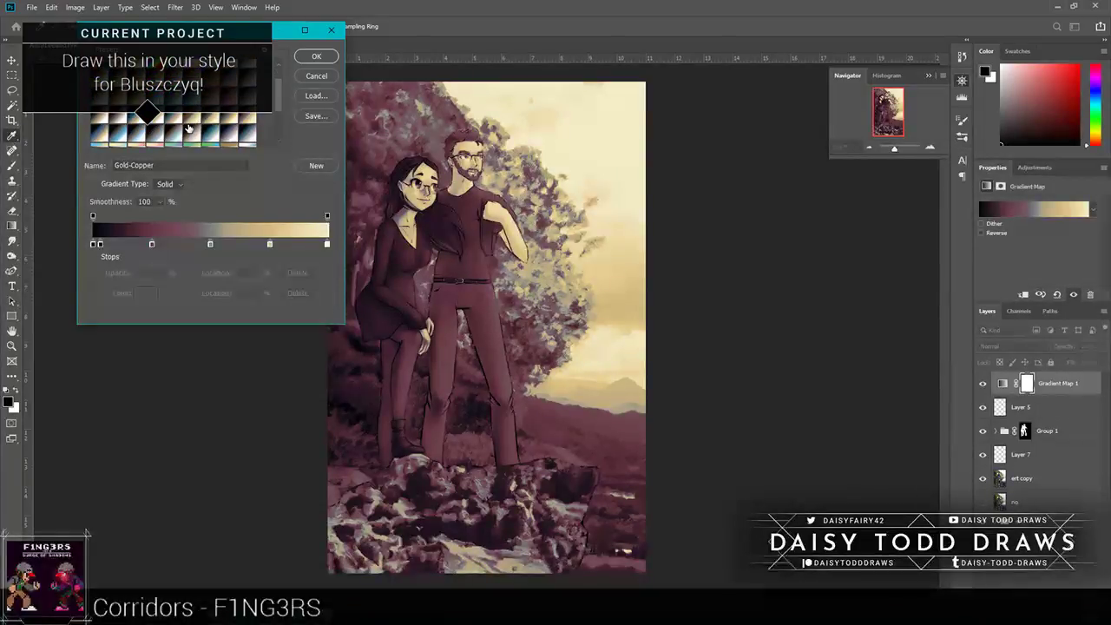
pyautogui.doubleClick(189, 129)
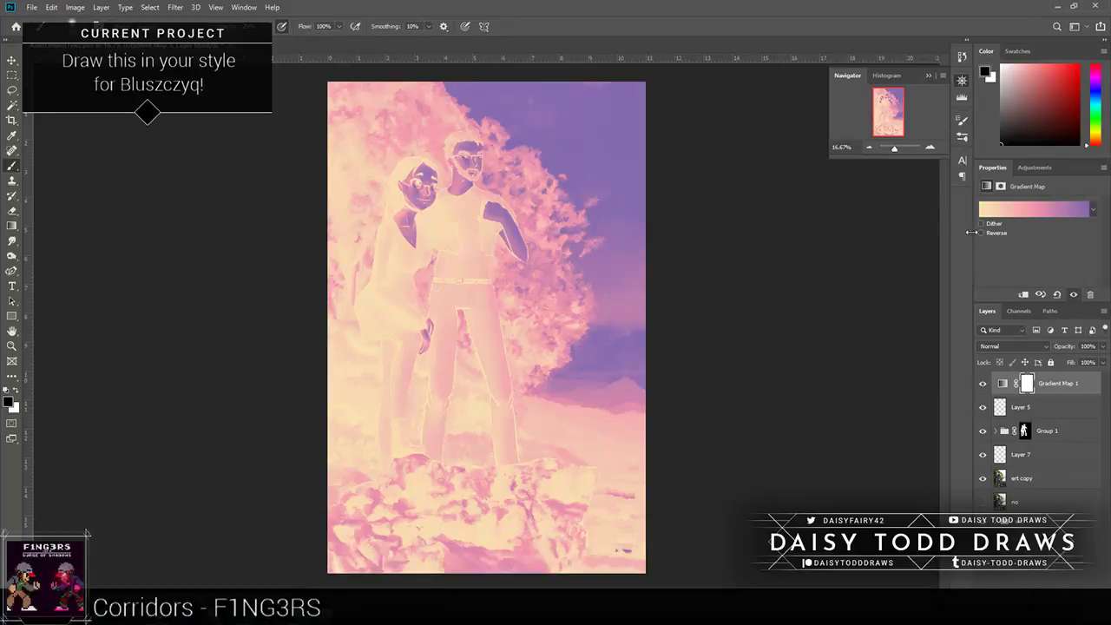
pyautogui.click(980, 233)
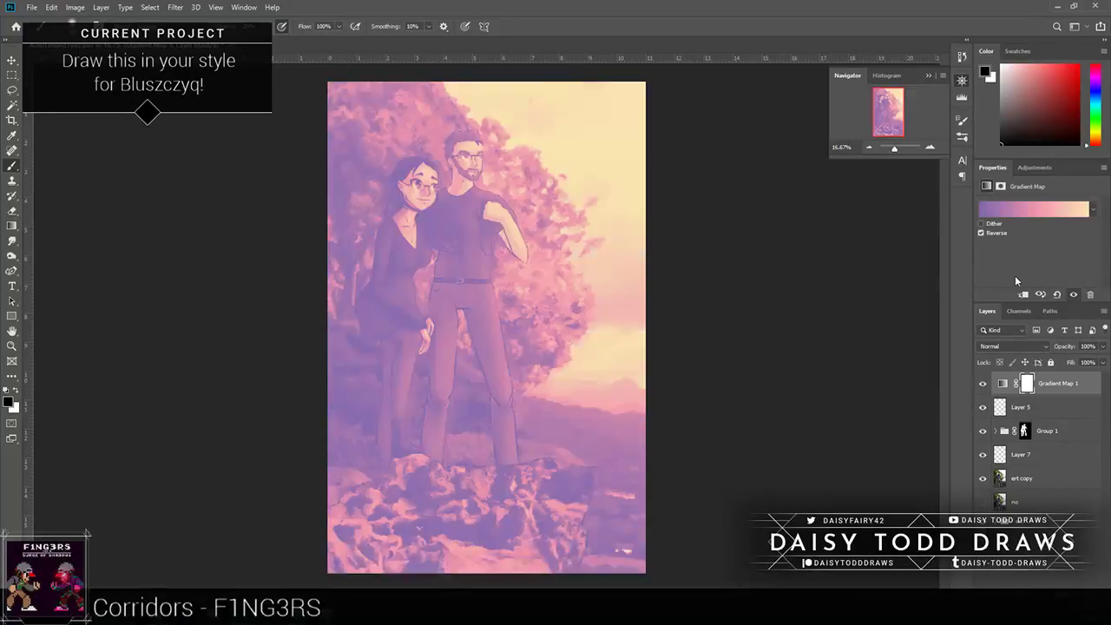
# Step: Blend the Gradient Map as Overlay at 62% opacity, compare it, then select Layer 5
pyautogui.click(1011, 346)
pyautogui.click(1034, 457)
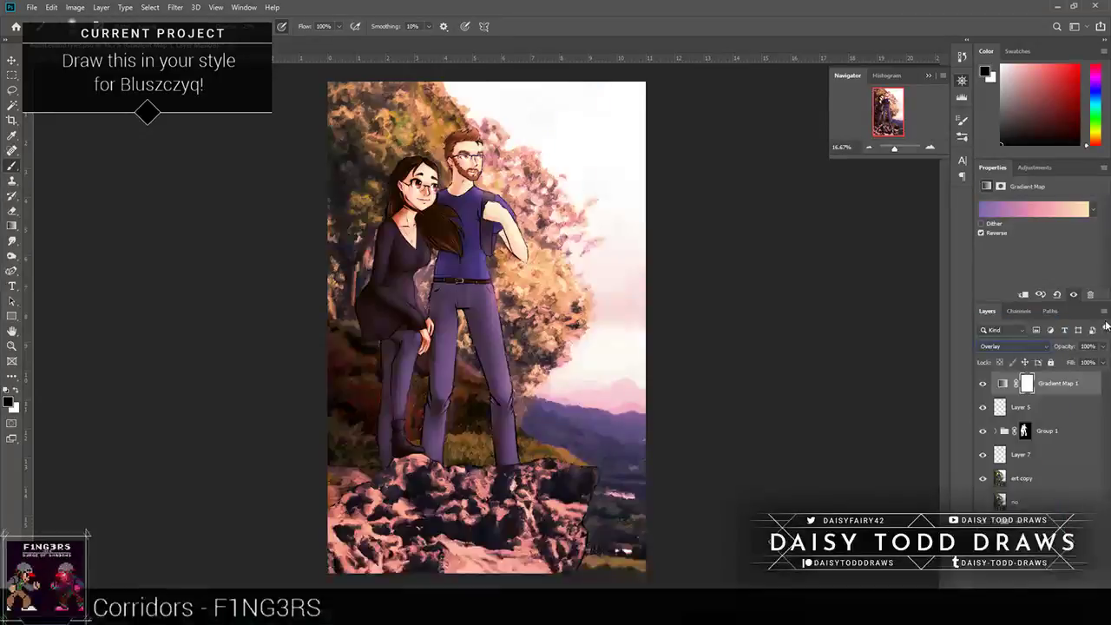
pyautogui.click(1101, 347)
pyautogui.moveTo(1087, 359); pyautogui.dragTo(1082, 361)
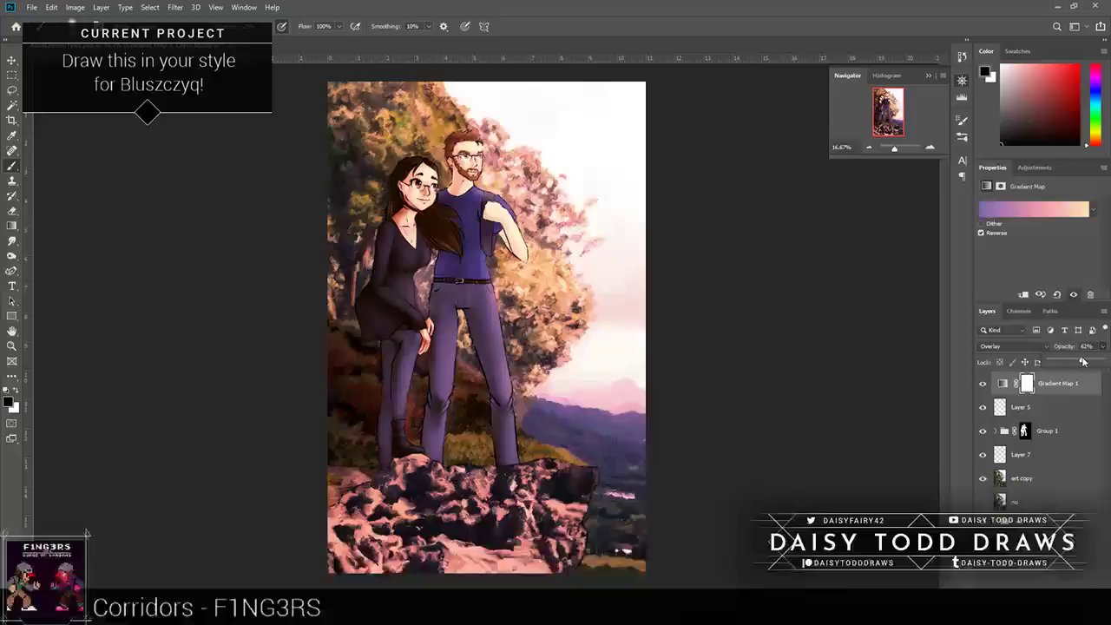
pyautogui.click(983, 383)
pyautogui.click(983, 387)
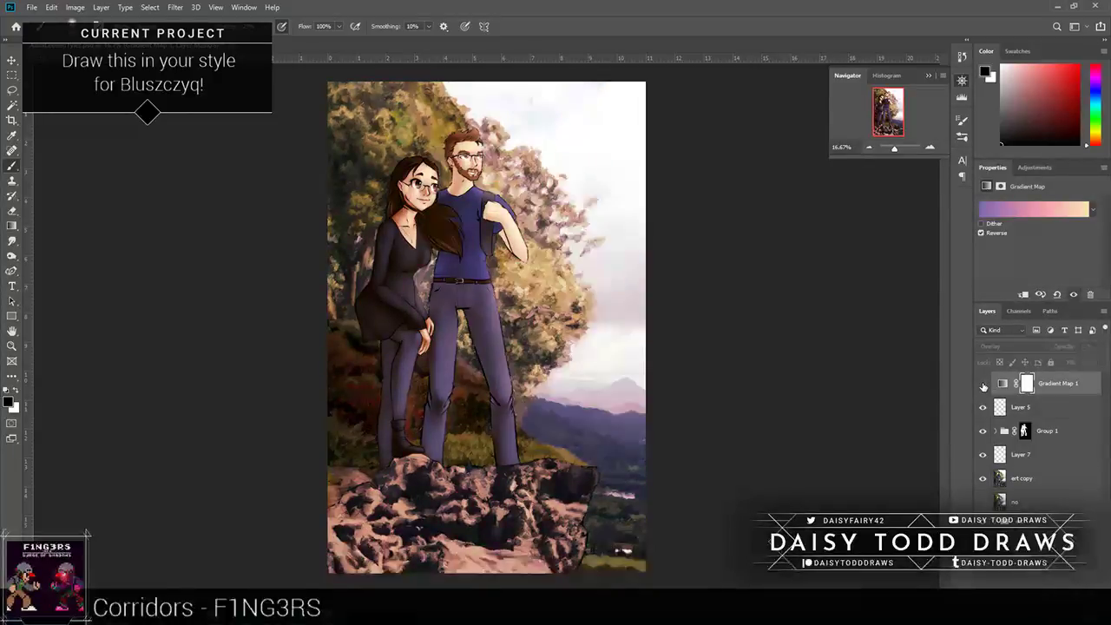
pyautogui.click(983, 387)
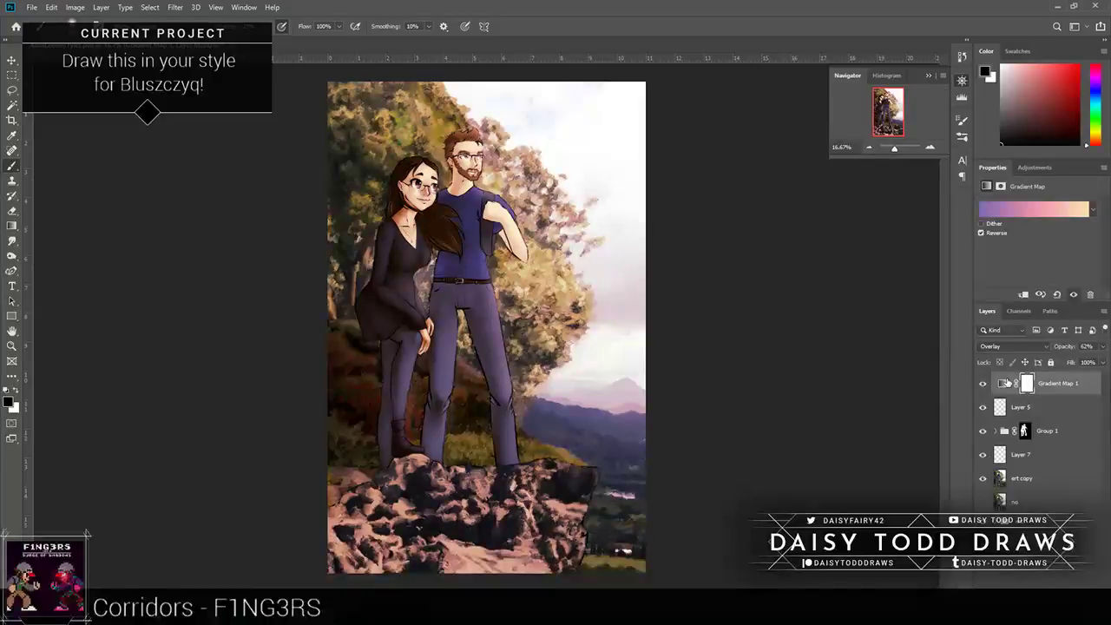
pyautogui.click(1020, 407)
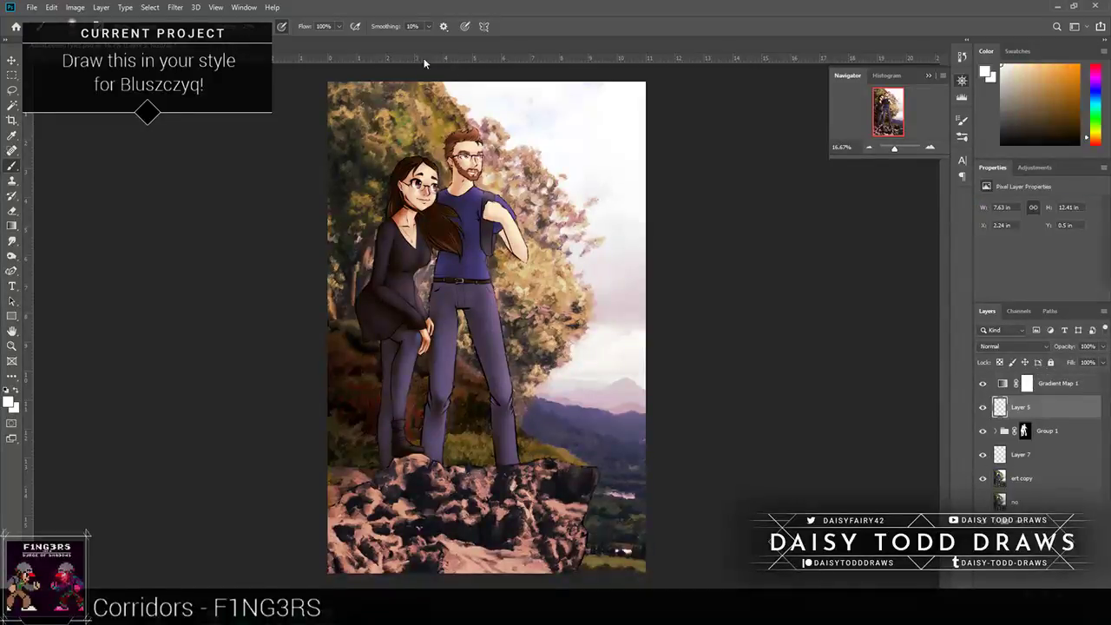
pyautogui.click(172, 6)
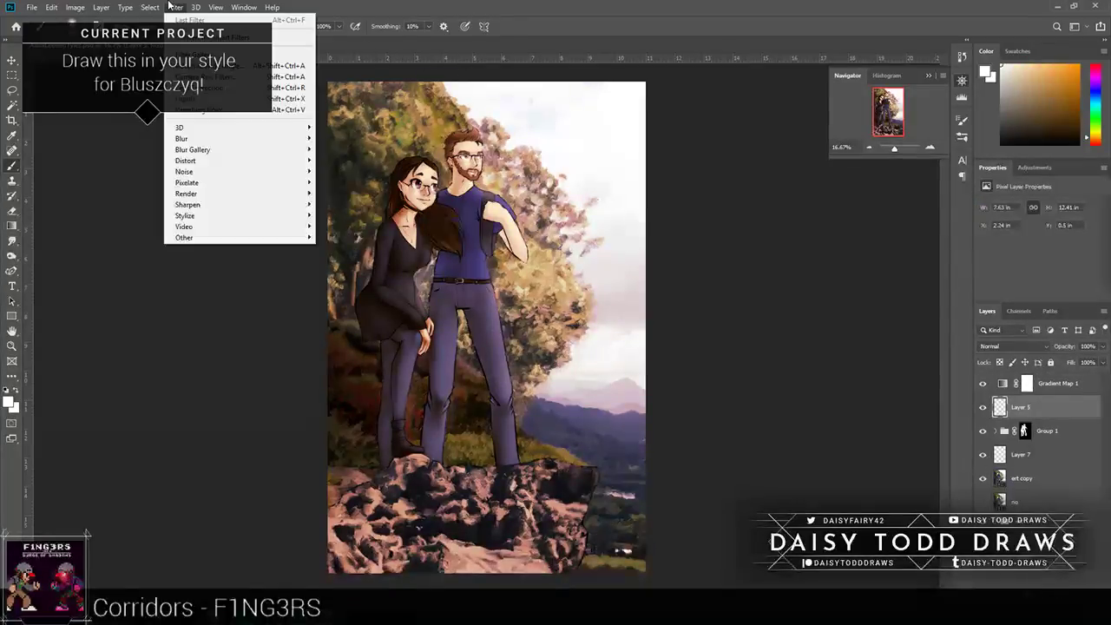
pyautogui.moveTo(186, 192)
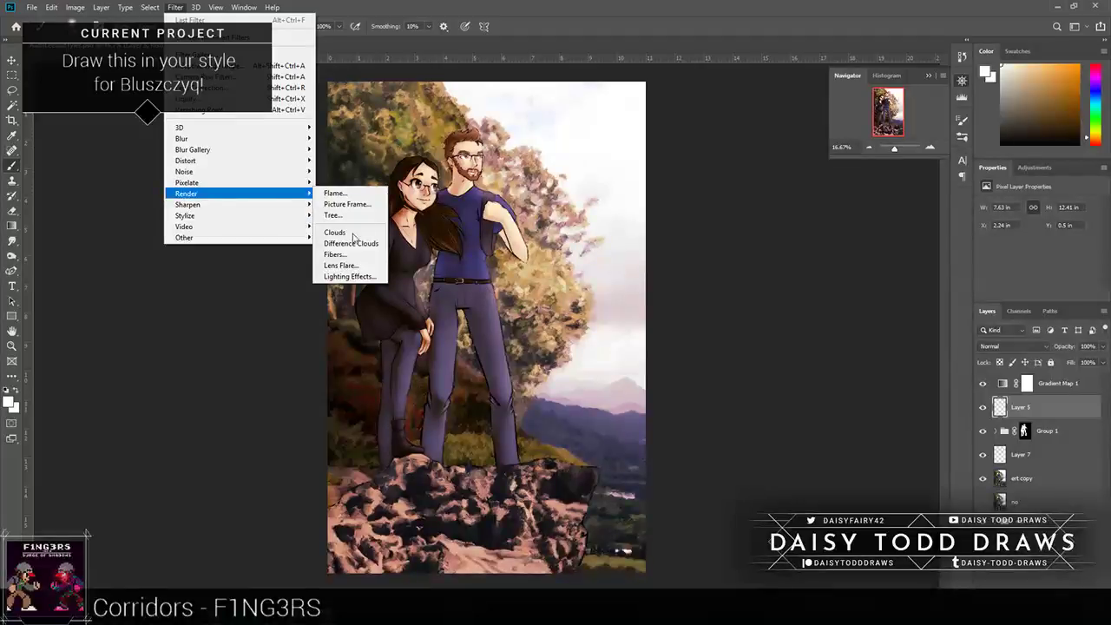
pyautogui.click(343, 268)
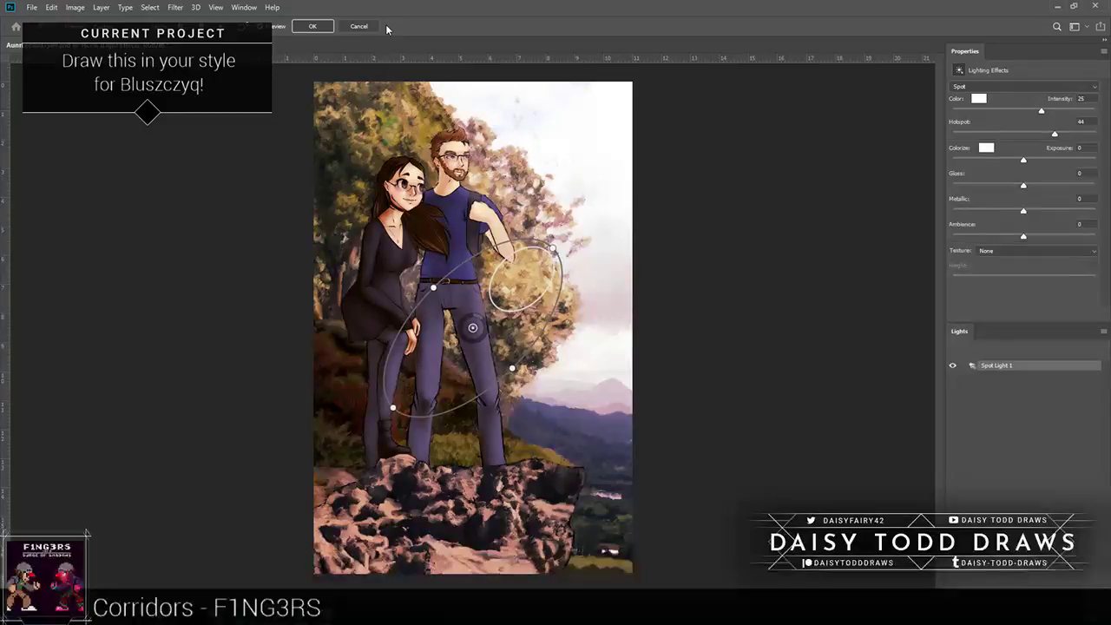
pyautogui.click(359, 25)
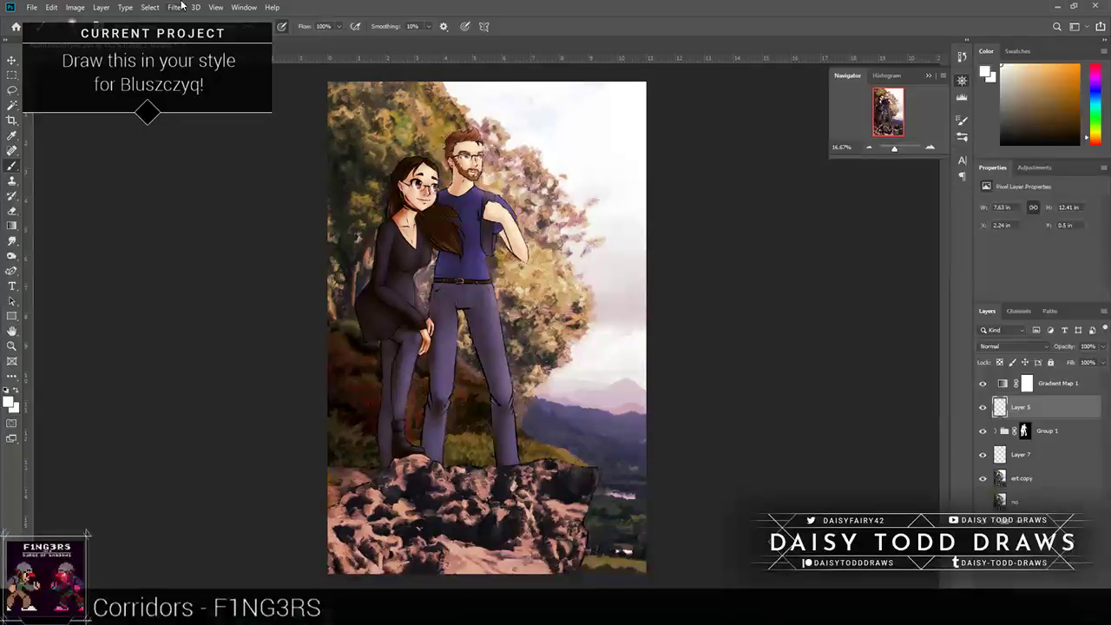
pyautogui.click(177, 7)
pyautogui.moveTo(187, 193)
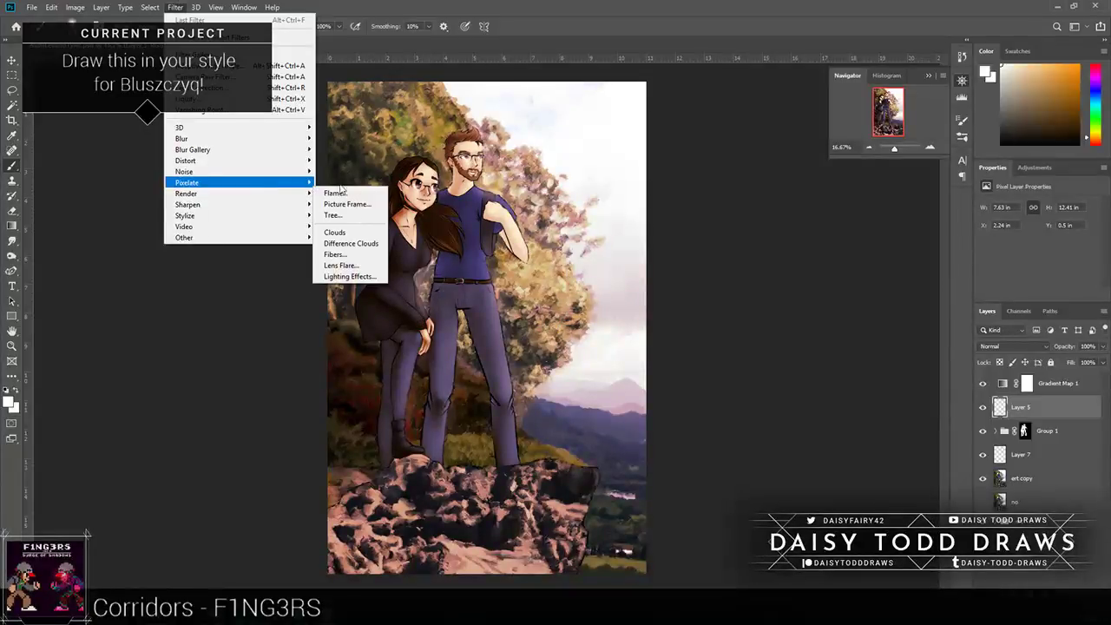
pyautogui.click(340, 265)
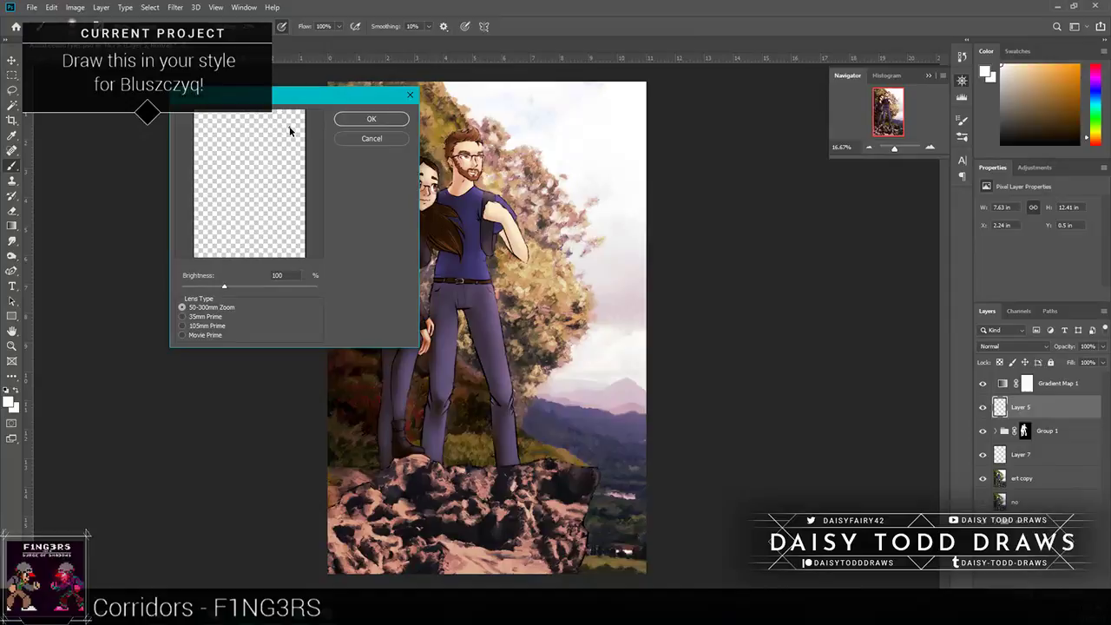
pyautogui.click(364, 139)
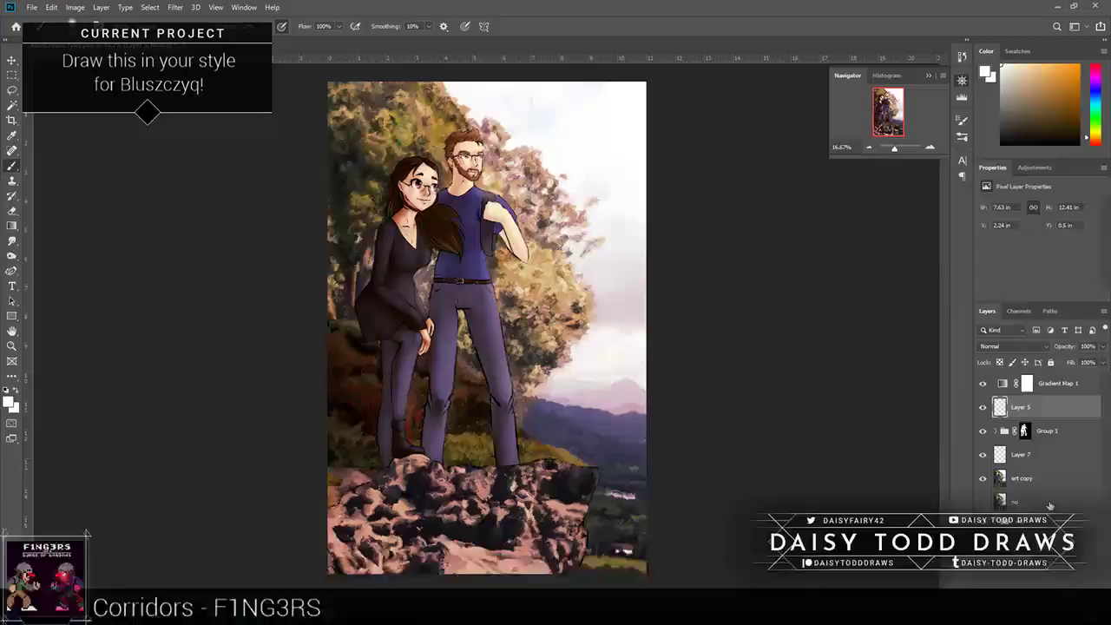
# Step: Duplicate the artwork layers and merge the copies into Layer 5 copy
pyautogui.keyDown('shift'); pyautogui.click(1050, 503); pyautogui.keyUp('shift')
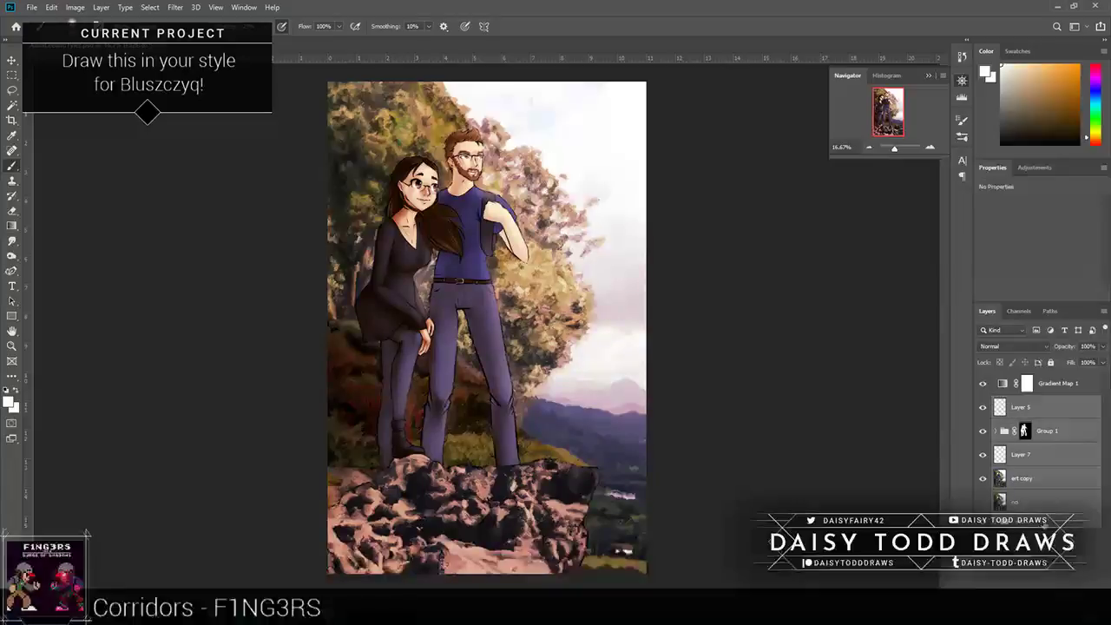
pyautogui.hotkey('ctrl', 'j')
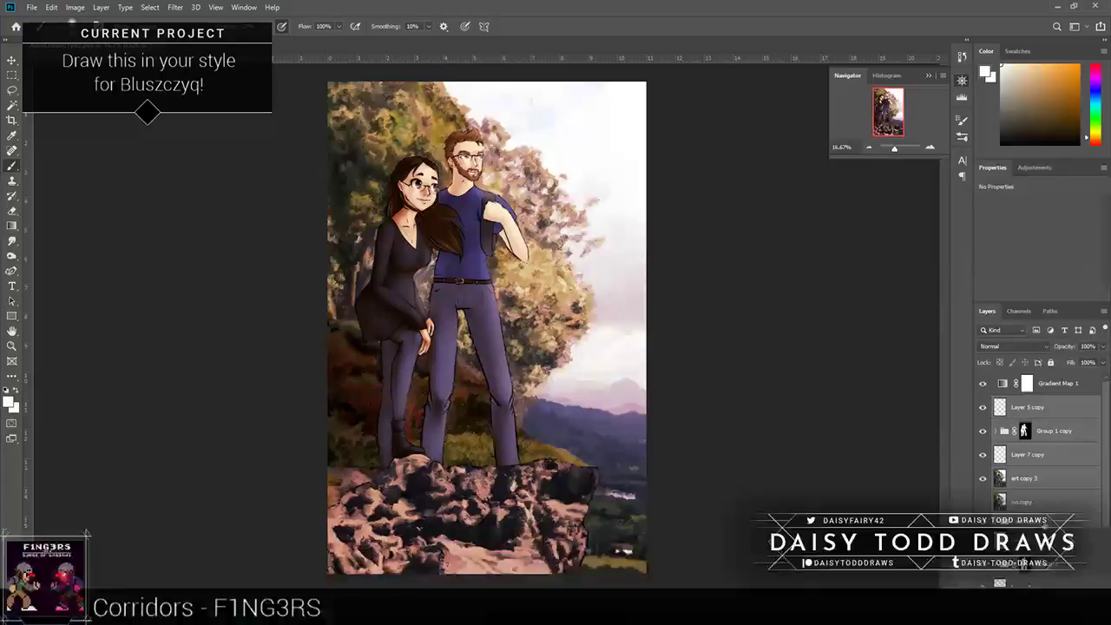
pyautogui.hotkey('ctrl', 'e')
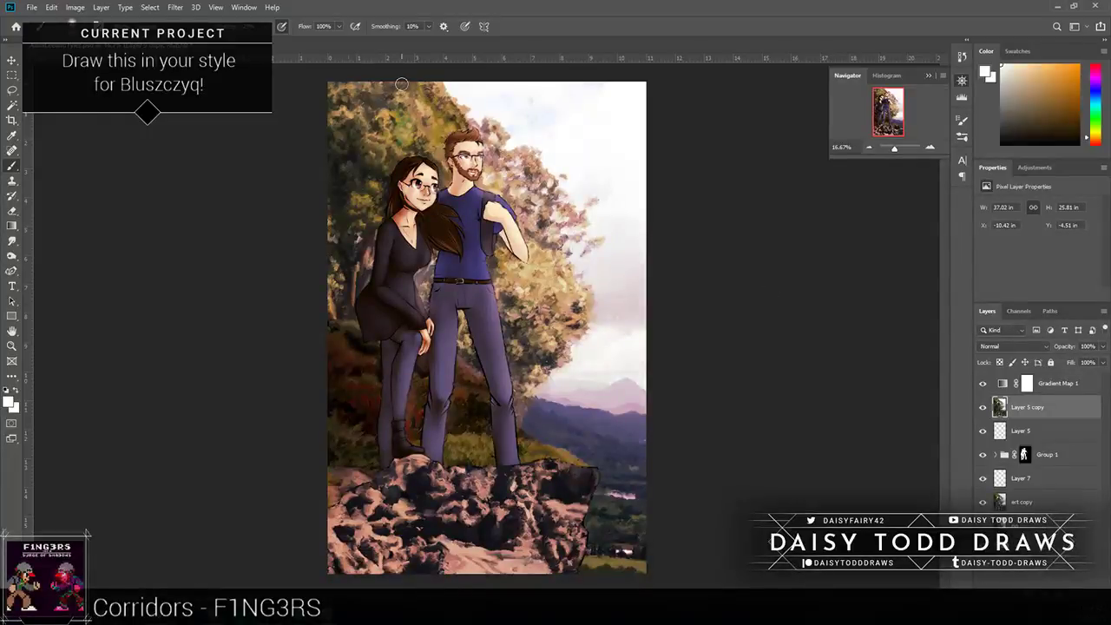
# Step: Group the original artwork layers as 'double art' and target Layer 5 copy
pyautogui.click(1015, 434)
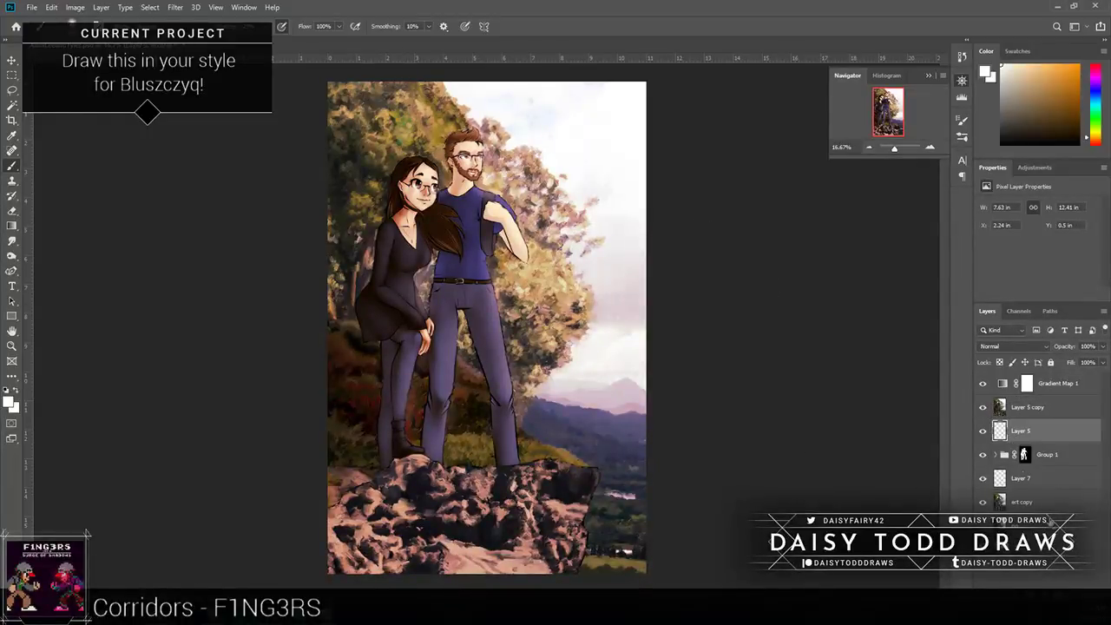
pyautogui.keyDown('shift'); pyautogui.click(1054, 526); pyautogui.keyUp('shift')
pyautogui.hotkey('ctrl', 'g')
pyautogui.doubleClick(1032, 426)
pyautogui.write('dou')
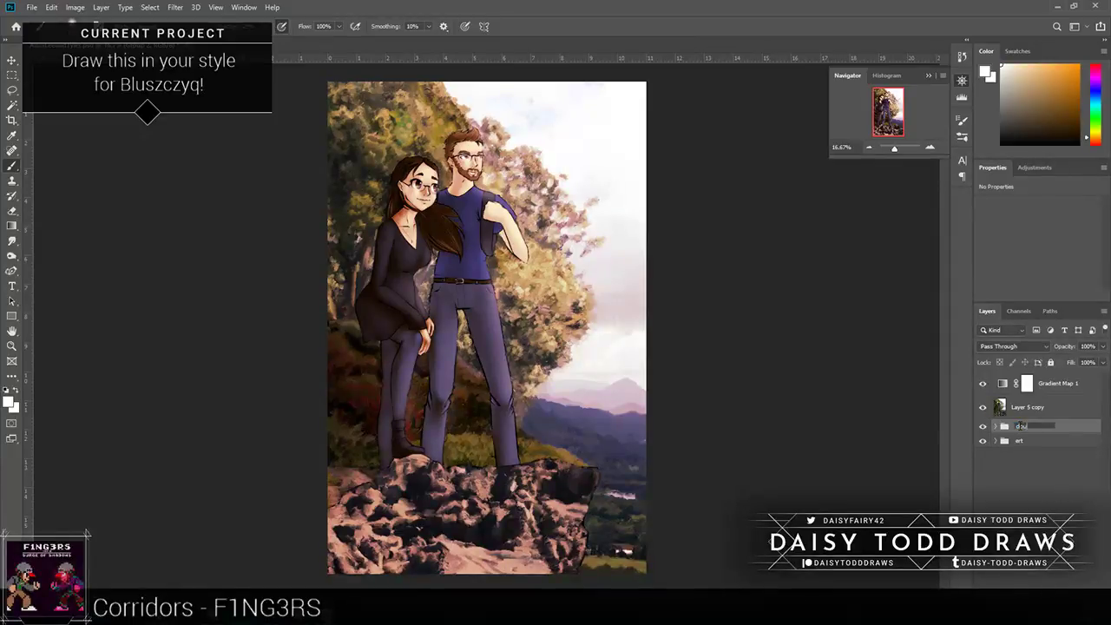
pyautogui.write('ble art')
pyautogui.press('Return')
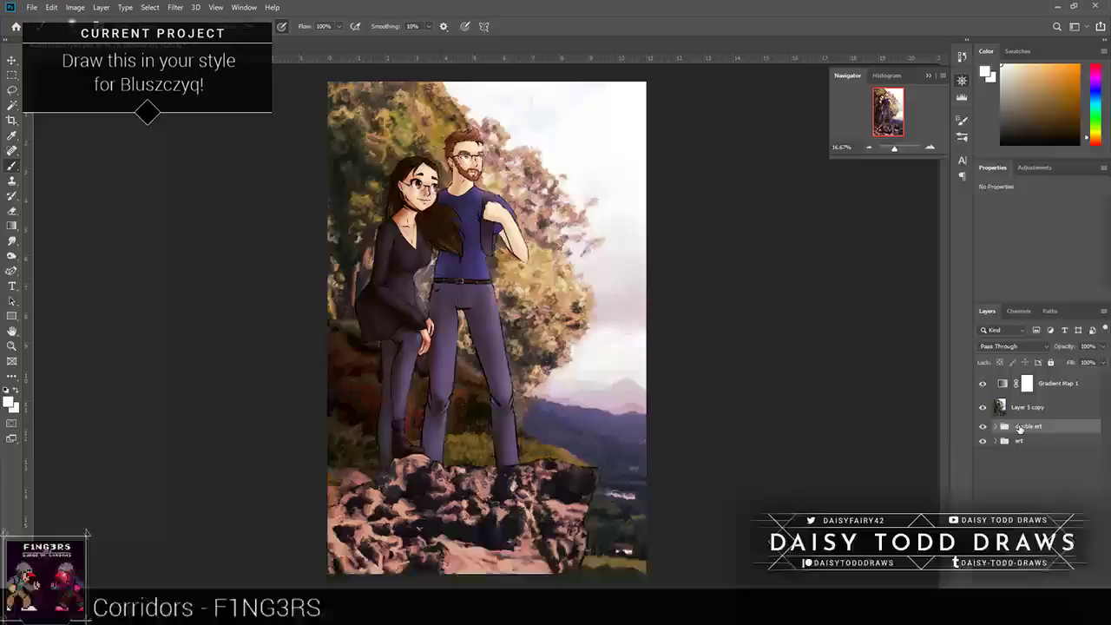
pyautogui.click(1024, 406)
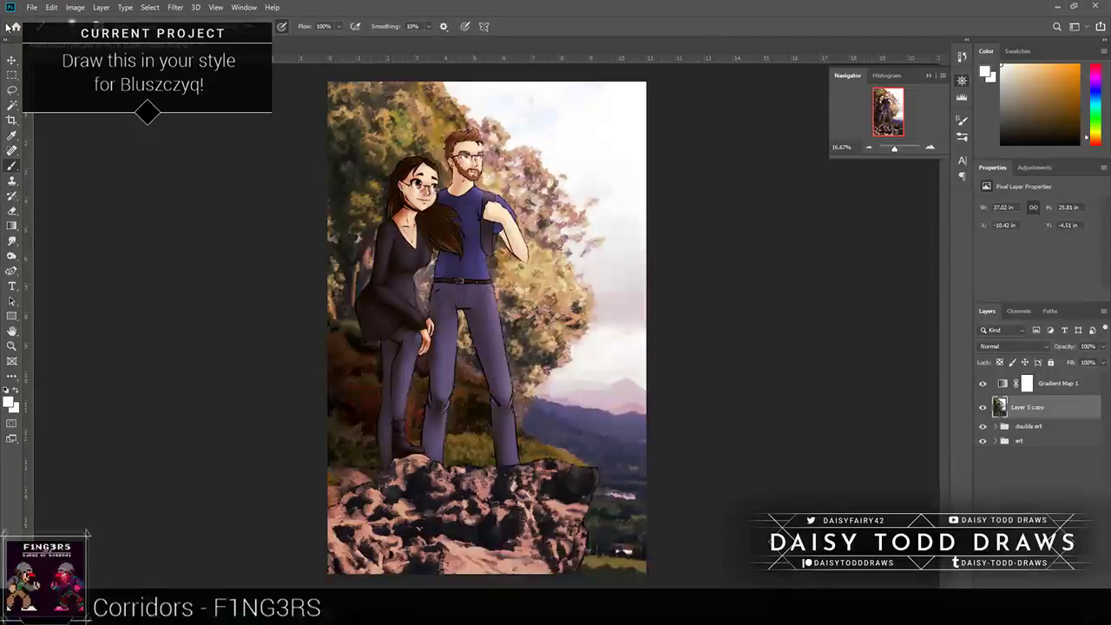
pyautogui.click(174, 7)
pyautogui.moveTo(186, 194)
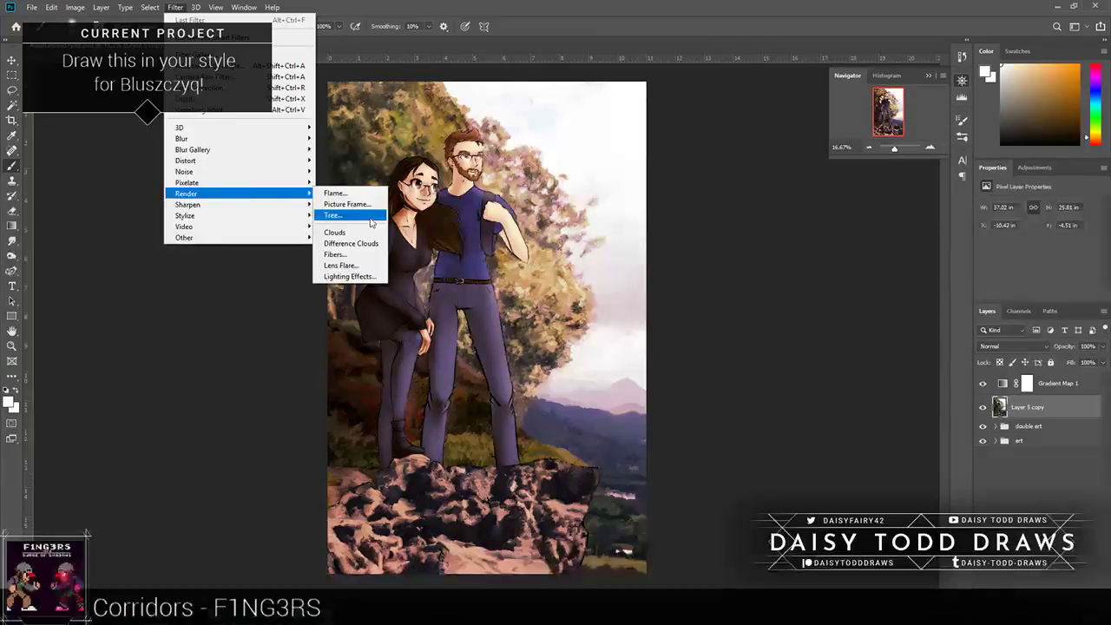
# Step: Apply a Lens Flare with a repositioned centre and raised brightness near the couple's legs
pyautogui.click(341, 265)
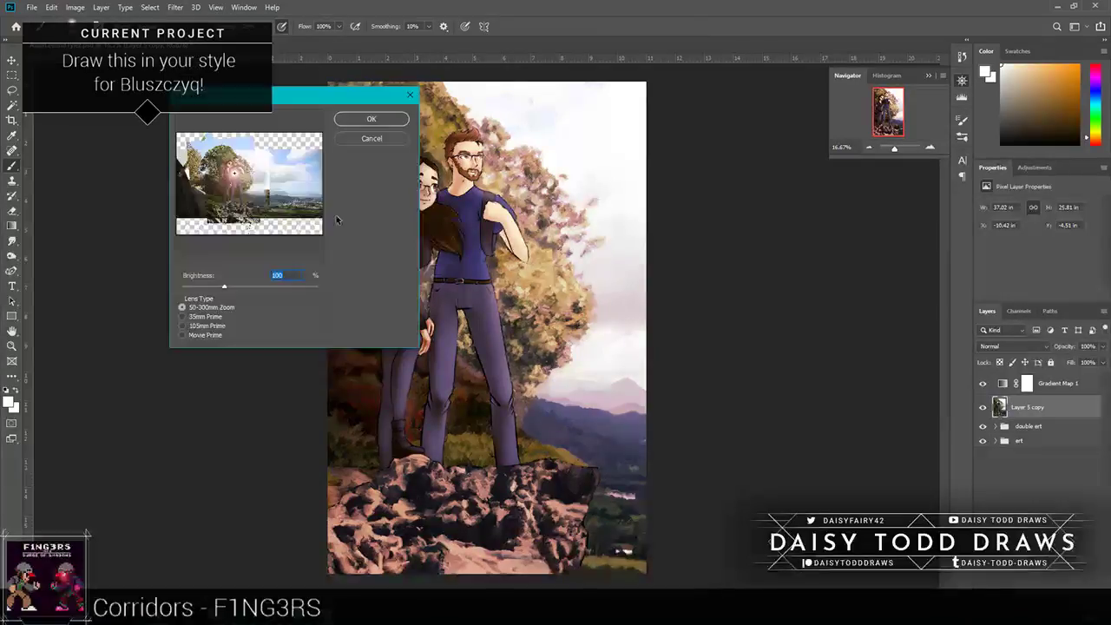
pyautogui.click(270, 154)
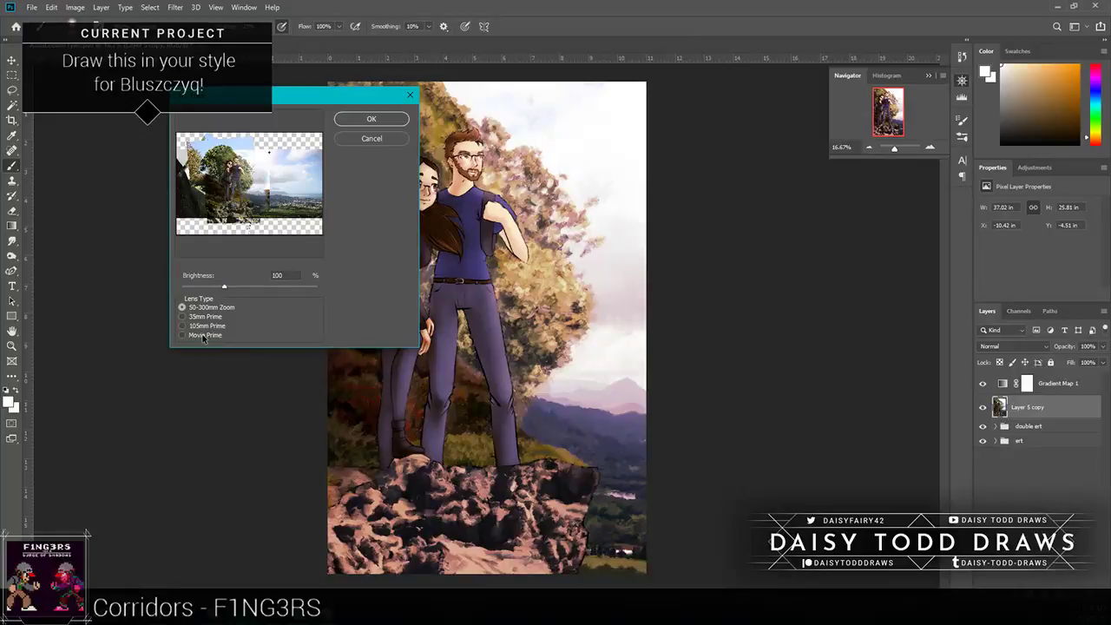
pyautogui.moveTo(224, 286); pyautogui.dragTo(232, 288)
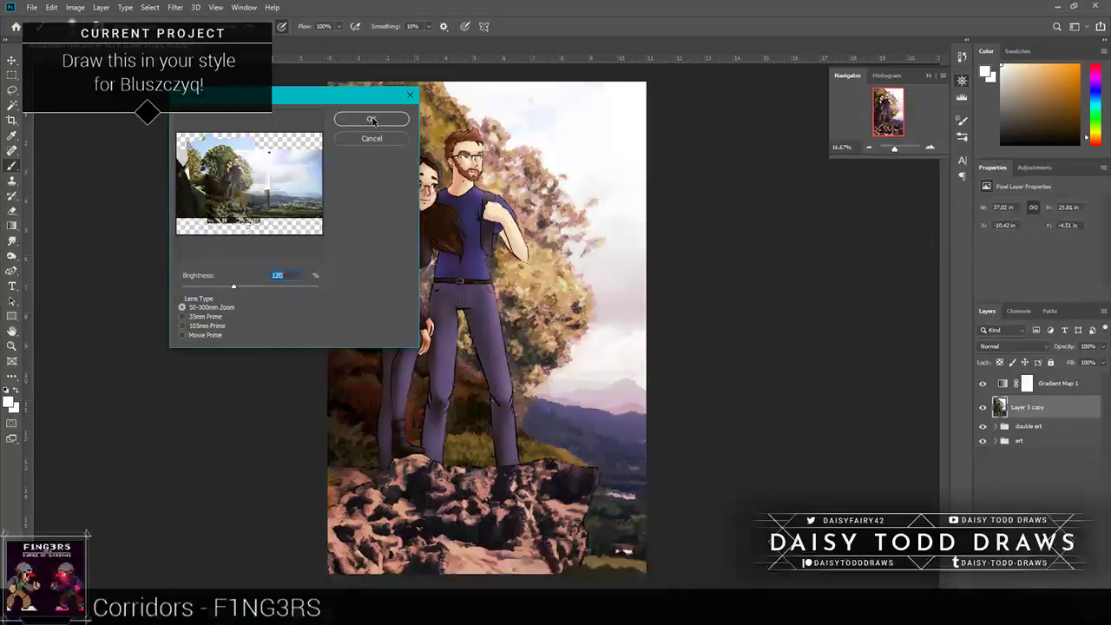
pyautogui.click(371, 120)
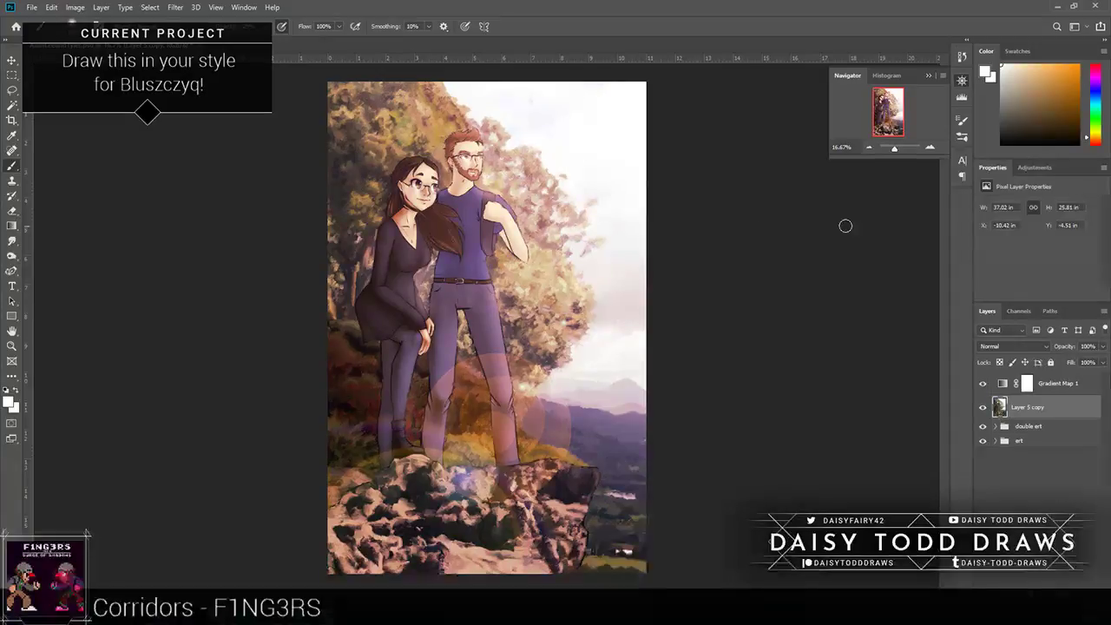
# Step: Inspect the flare up close, then add an empty Layer 8 above Layer 5 copy
pyautogui.hotkey('ctrl', '+')
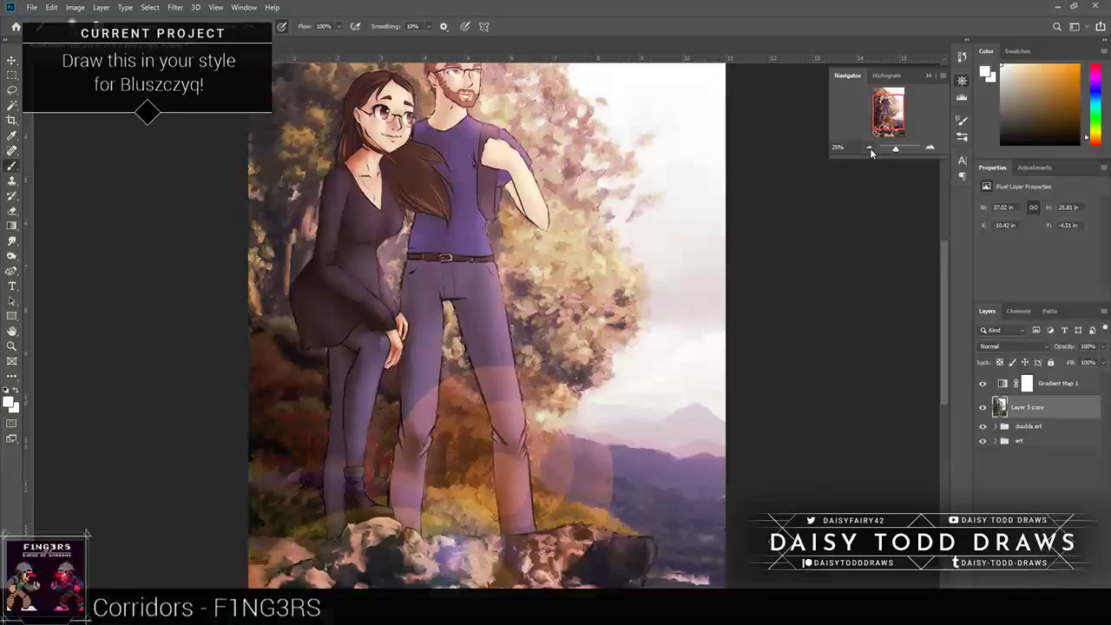
pyautogui.click(869, 149)
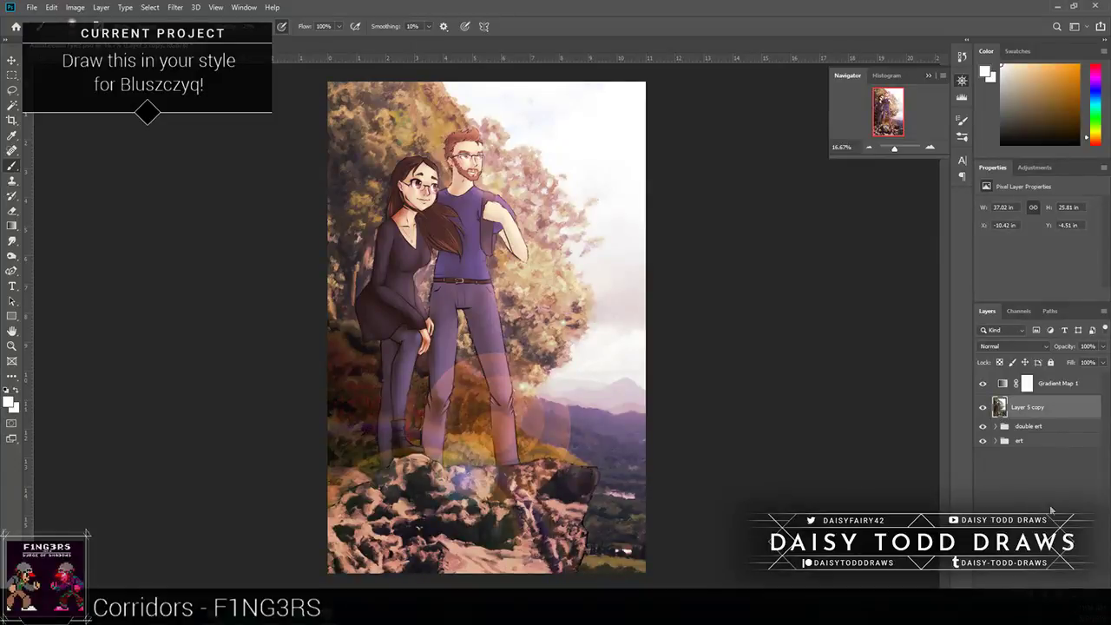
pyautogui.hotkey('ctrl', 'shift', 'alt', 'n')
pyautogui.click(34, 26)
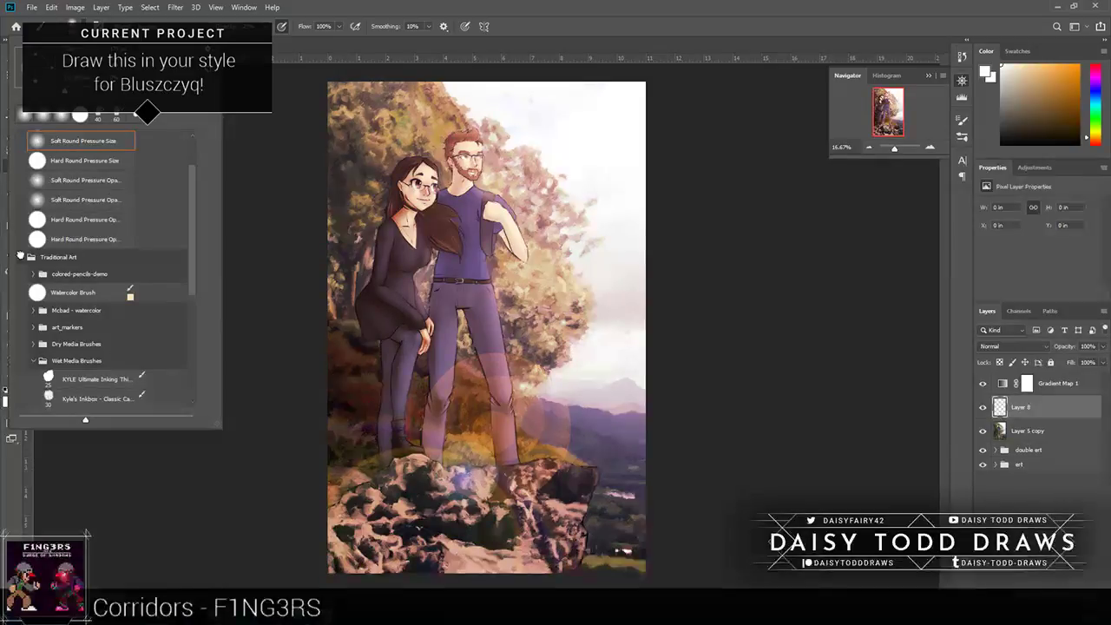
# Step: Choose the DUSTER_V brush from the aarongriffinart brush set
pyautogui.click(20, 256)
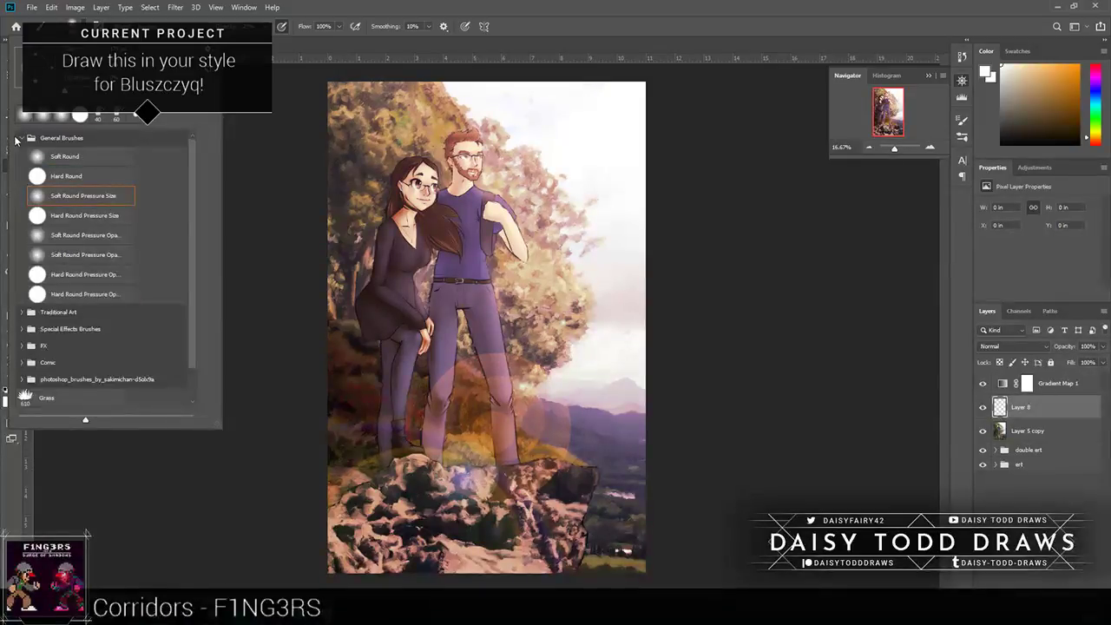
pyautogui.click(17, 139)
pyautogui.click(20, 188)
pyautogui.click(20, 187)
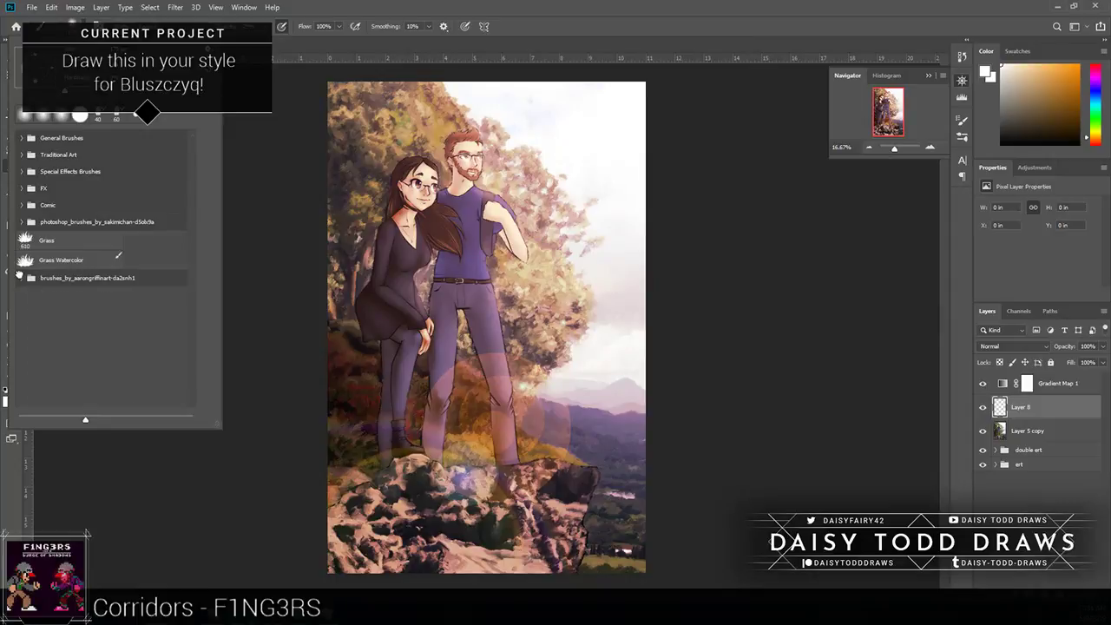
pyautogui.click(22, 278)
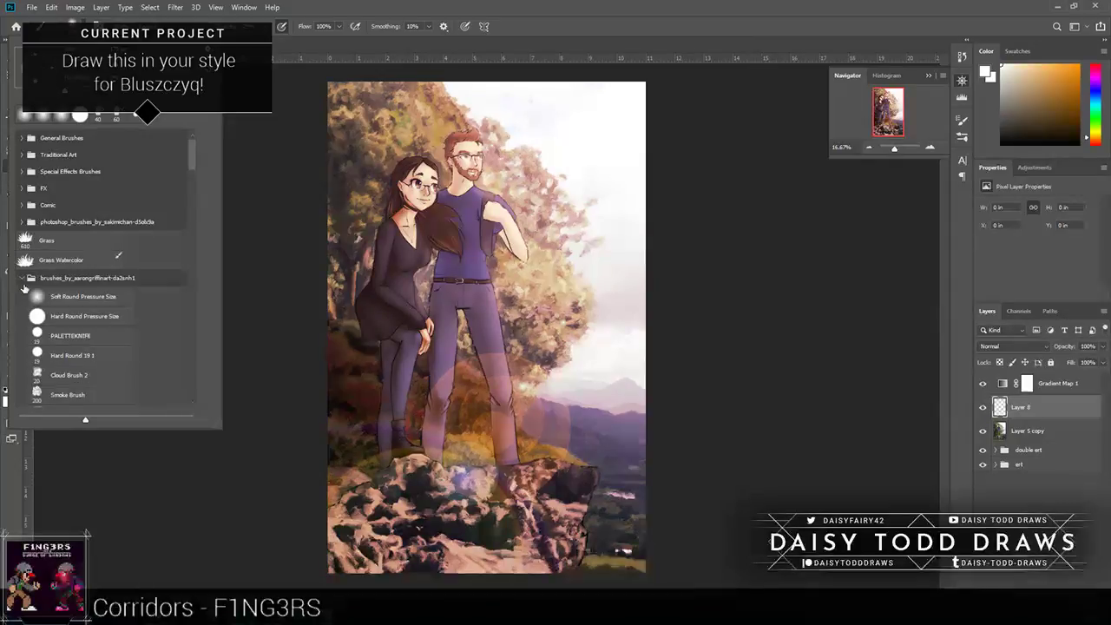
pyautogui.scroll(-3, 106, 287)
pyautogui.click(78, 326)
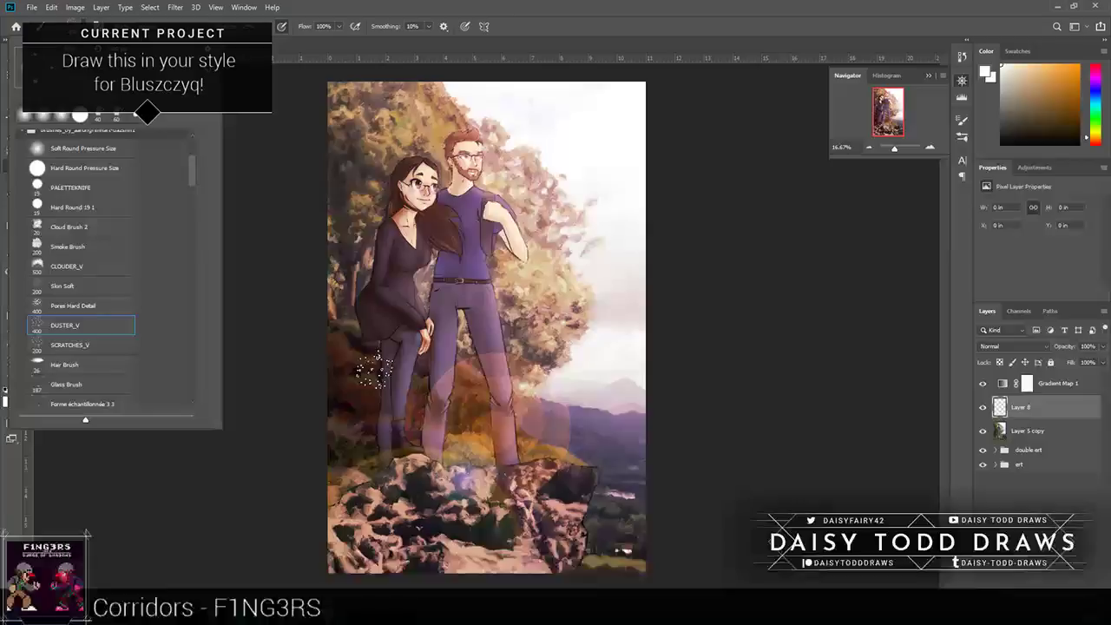
# Step: Paint dust specks on Layer 8, removing unwanted ones and leaving white specks on the rocks
pyautogui.moveTo(375, 372); pyautogui.dragTo(429, 347)
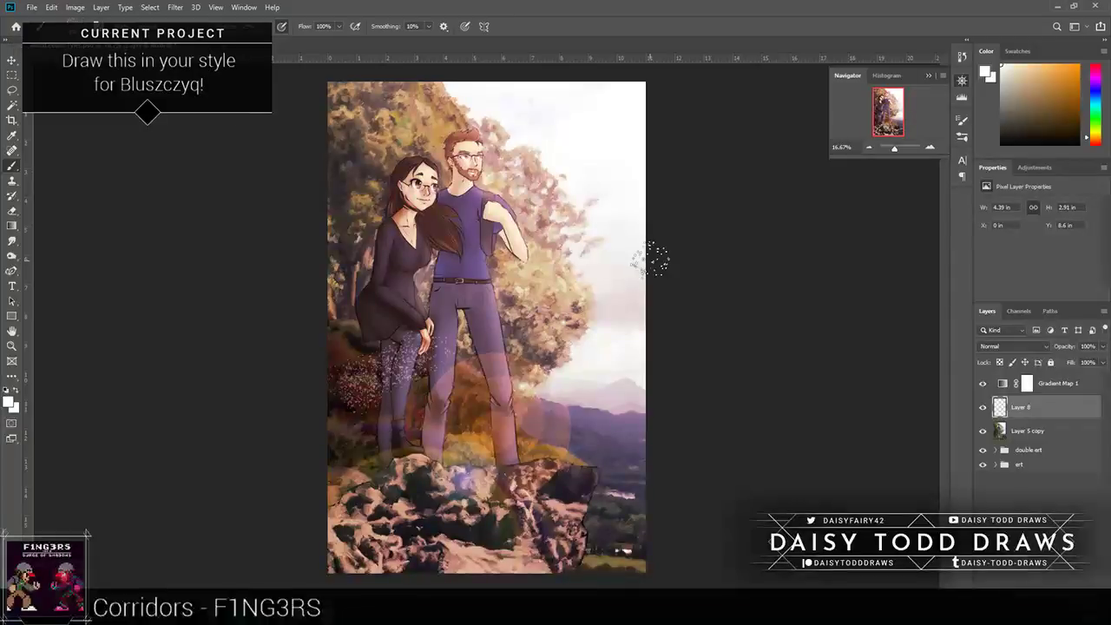
pyautogui.hotkey('ctrl', 'z')
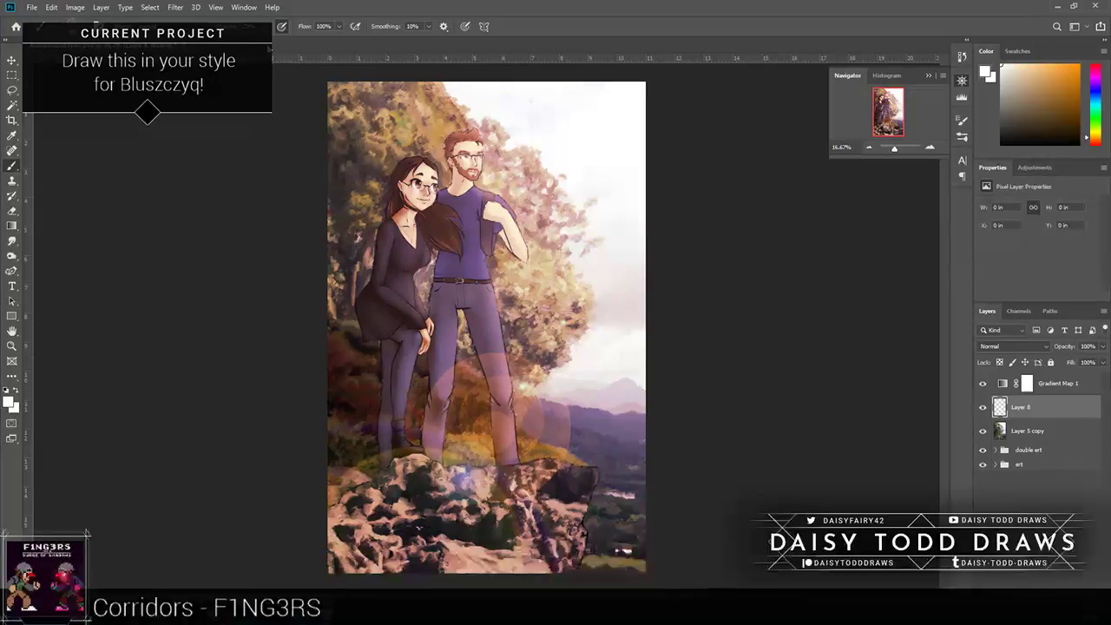
pyautogui.moveTo(381, 139); pyautogui.dragTo(355, 122)
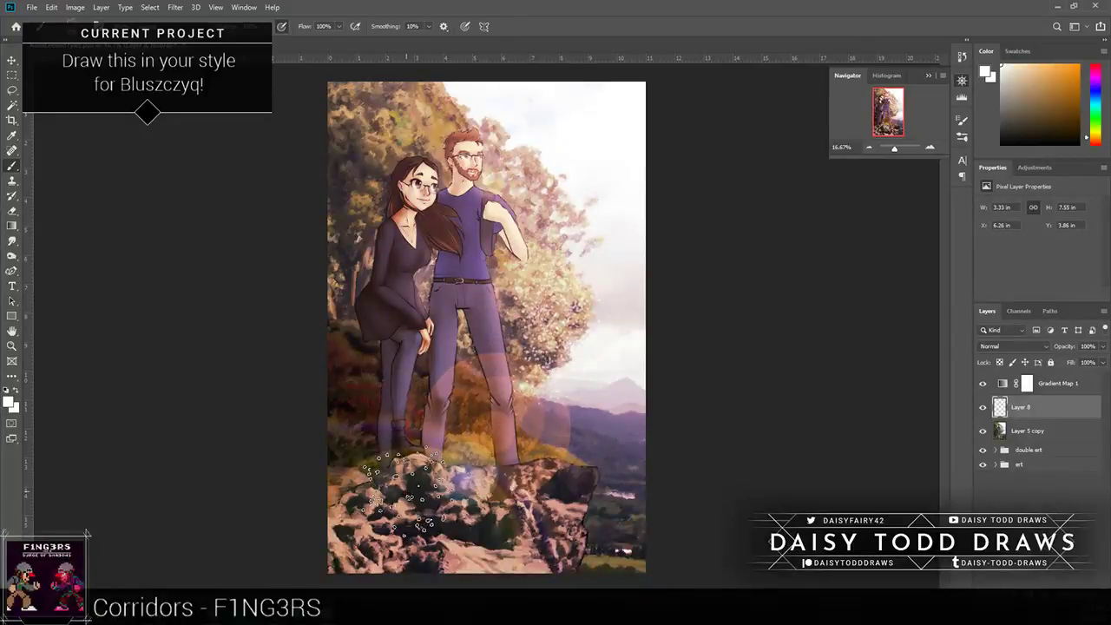
pyautogui.moveTo(375, 503); pyautogui.dragTo(389, 468)
pyautogui.press('Delete')
pyautogui.hotkey('ctrl', 'd')
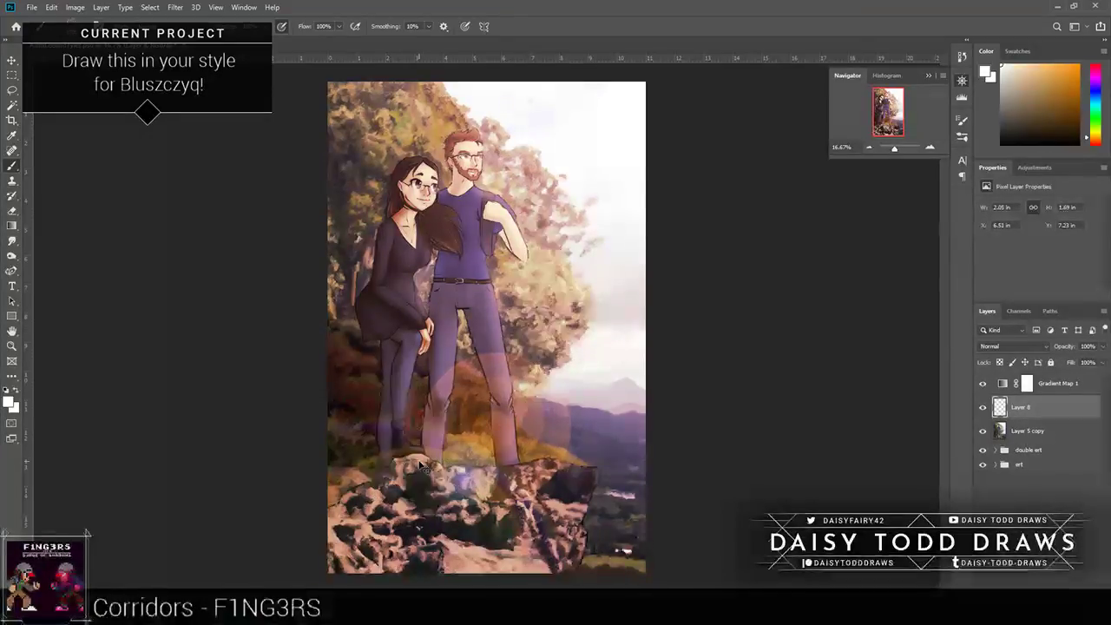
pyautogui.moveTo(420, 466); pyautogui.dragTo(499, 534)
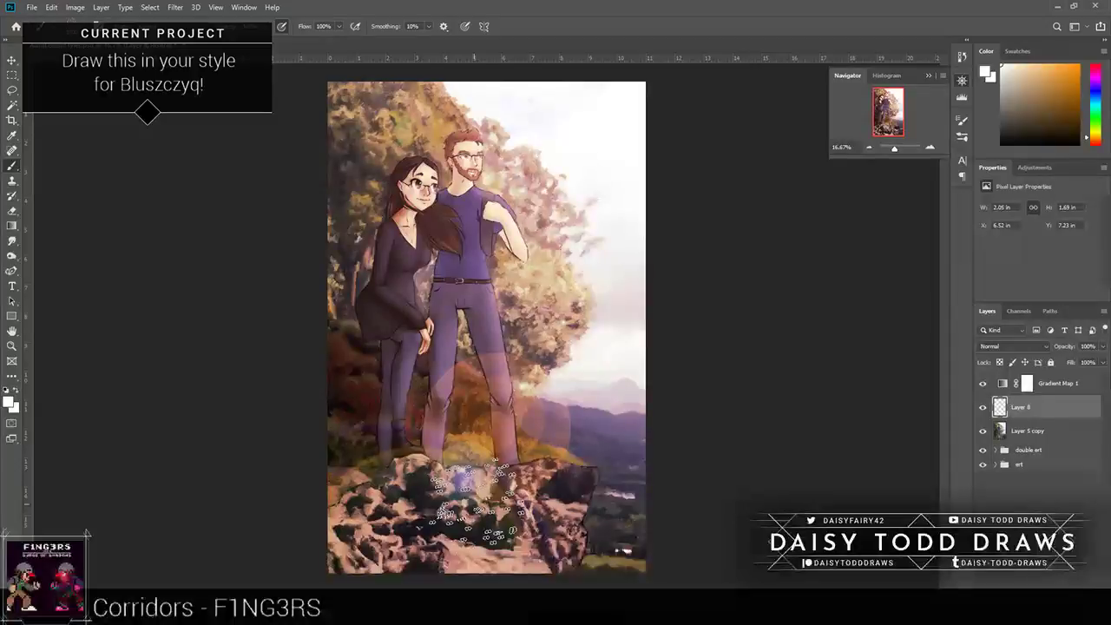
pyautogui.click(961, 97)
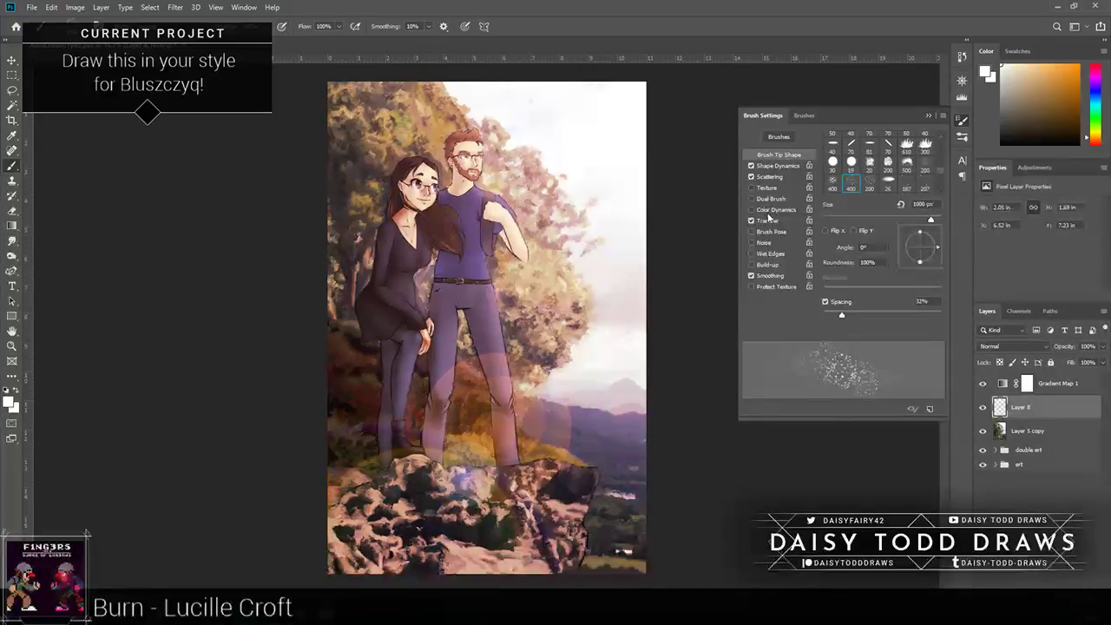
# Step: Disable Shape Dynamics and set Scattering to 240% scatter with 29% count jitter
pyautogui.click(752, 166)
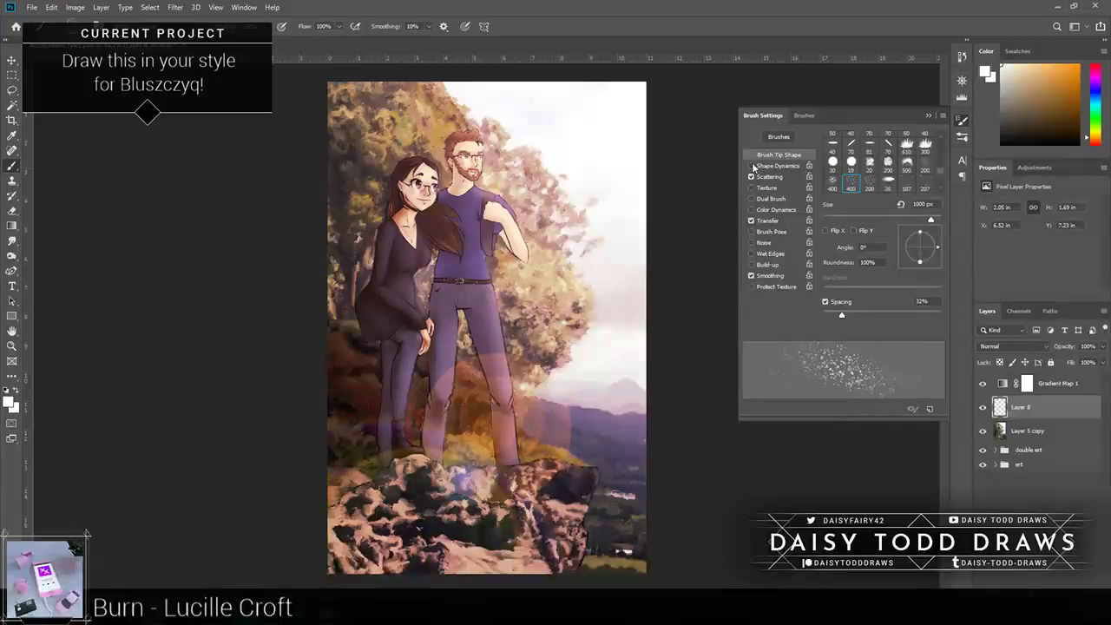
pyautogui.click(760, 167)
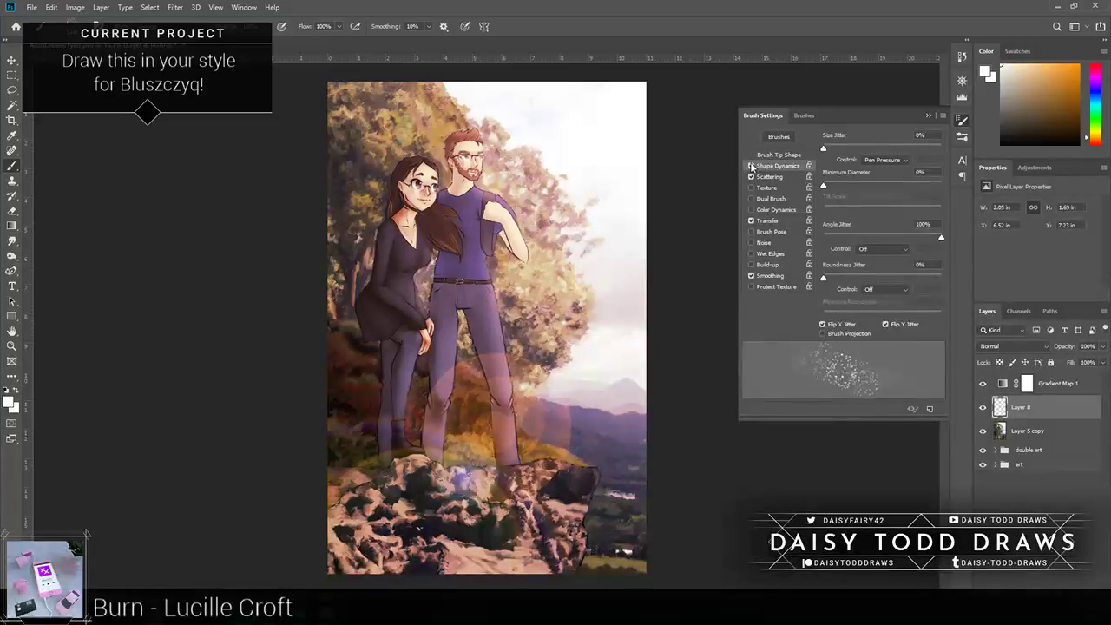
pyautogui.click(751, 166)
pyautogui.click(768, 176)
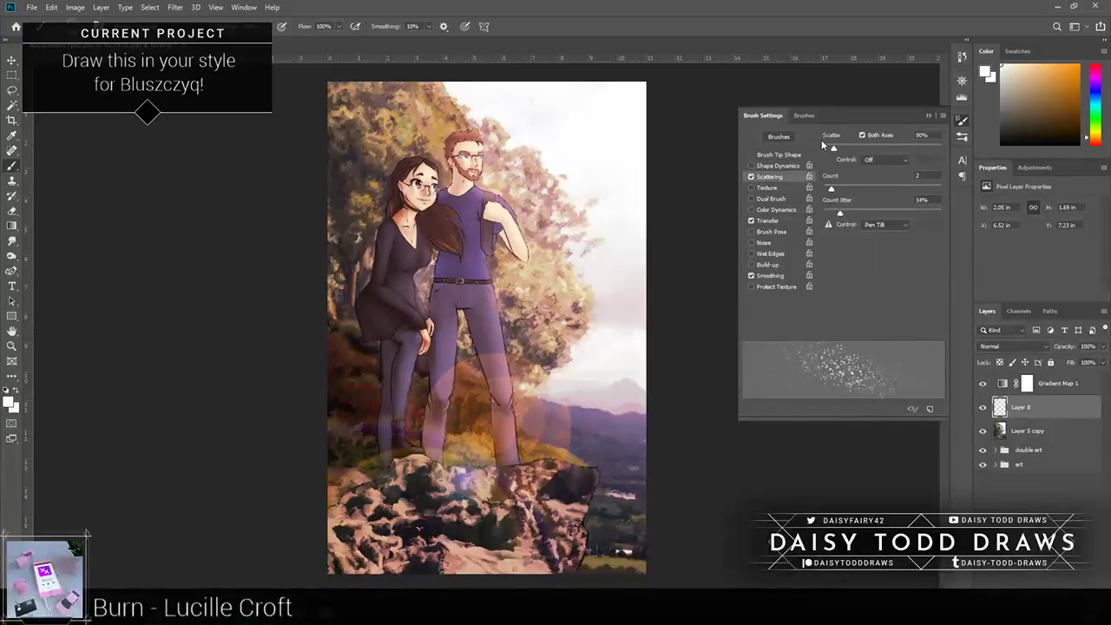
pyautogui.moveTo(839, 213); pyautogui.dragTo(856, 211)
pyautogui.moveTo(833, 149); pyautogui.dragTo(850, 148)
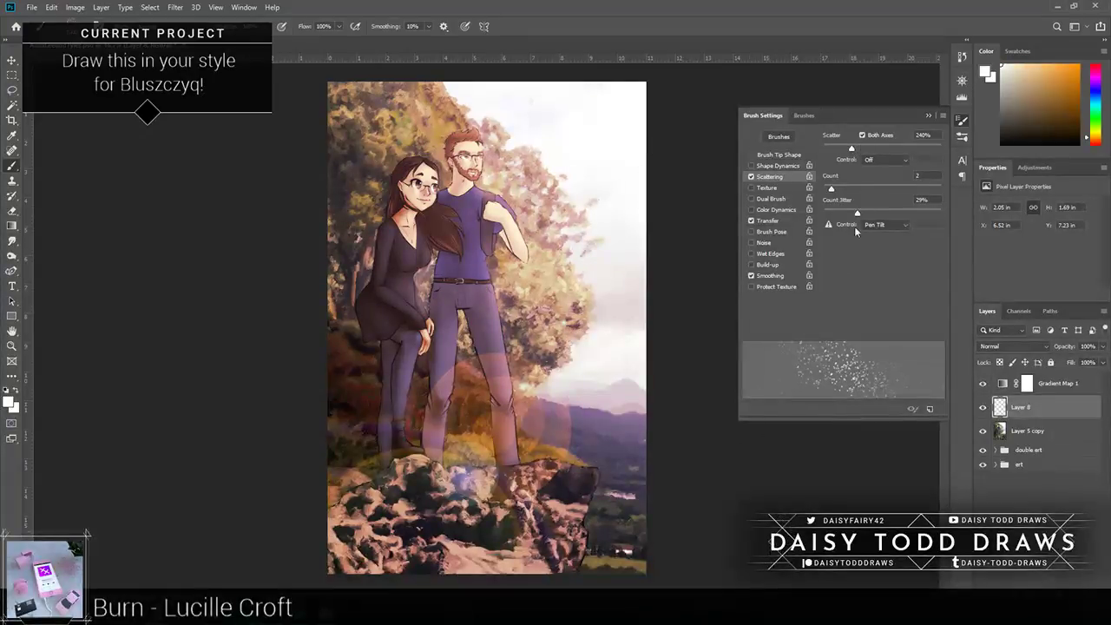
pyautogui.click(927, 115)
pyautogui.click(39, 27)
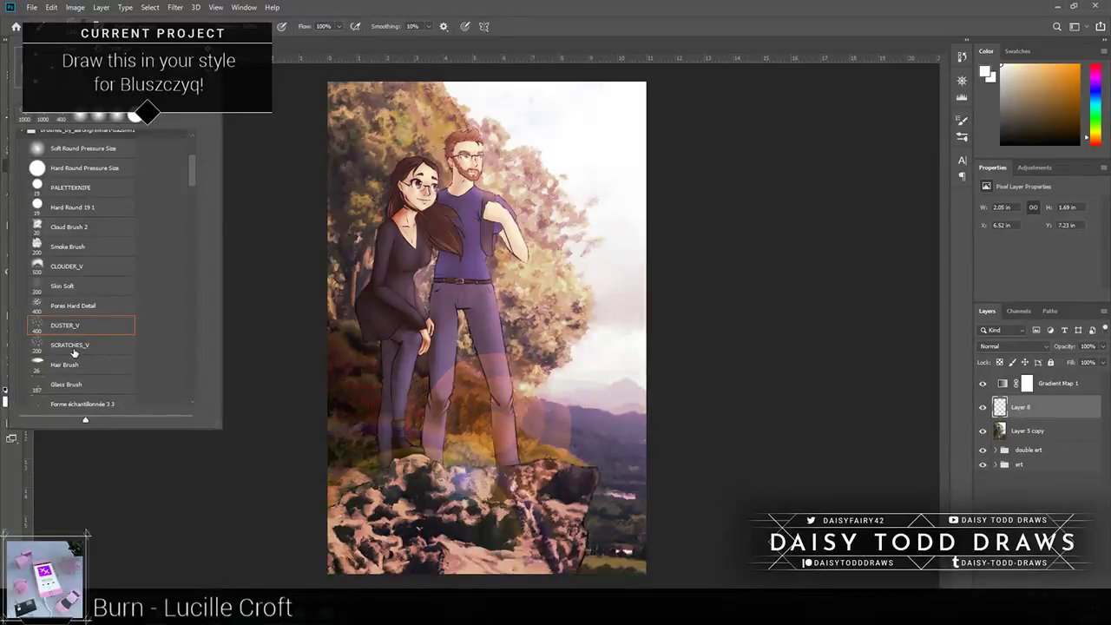
# Step: Try a SCRATCHES_V brush stroke, undo it, and switch to the Glass Brush preset
pyautogui.doubleClick(110, 354)
pyautogui.moveTo(361, 269); pyautogui.dragTo(456, 399)
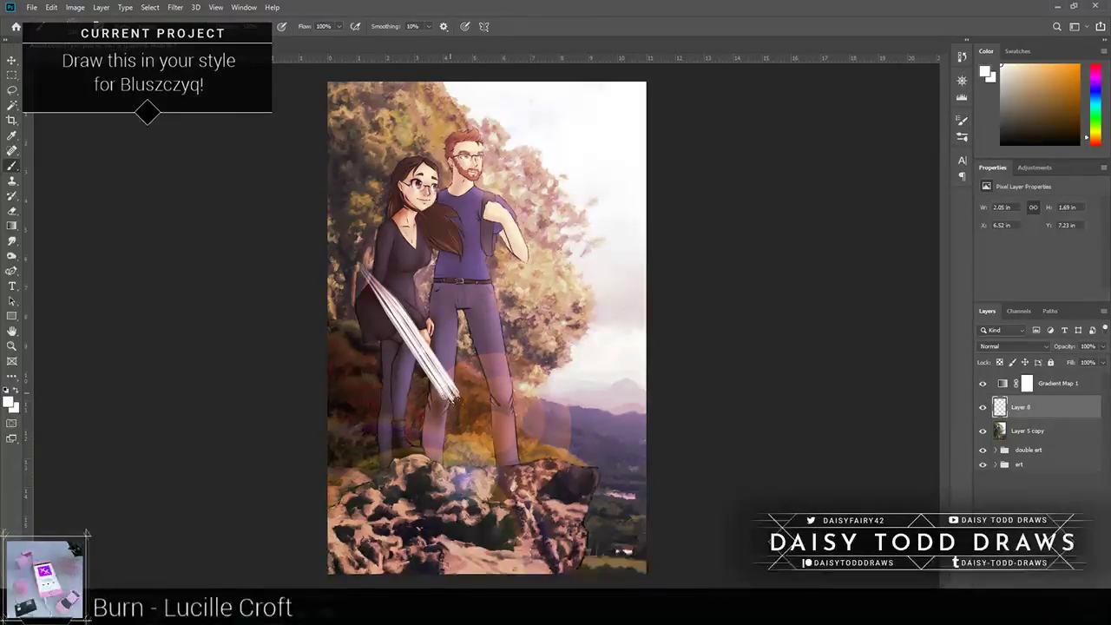
pyautogui.hotkey('ctrl', 'z')
pyautogui.click(39, 26)
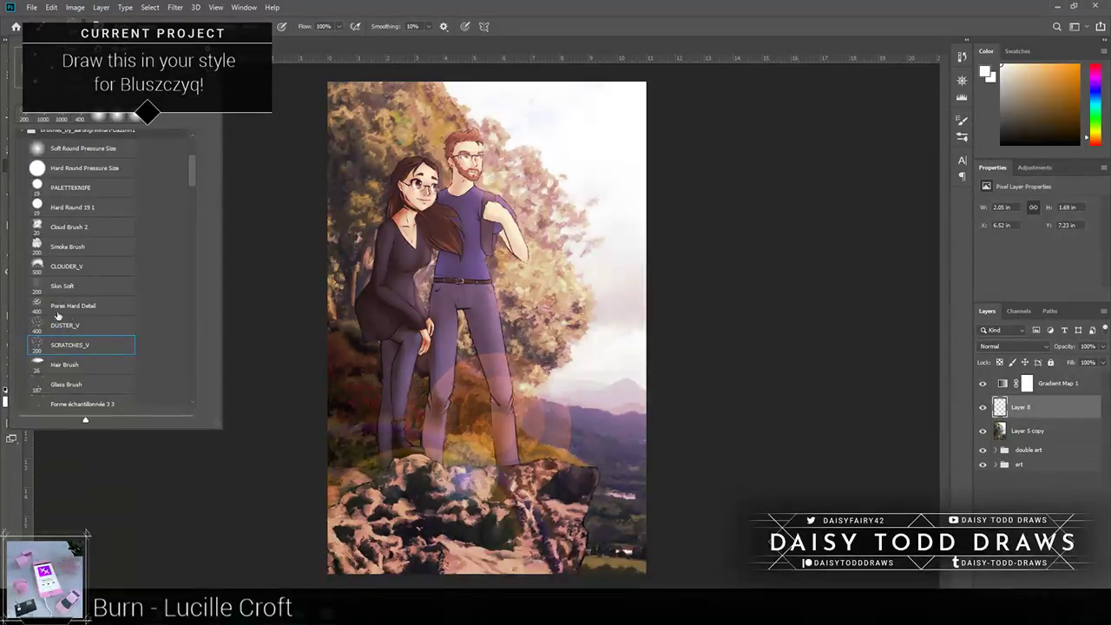
pyautogui.click(82, 383)
pyautogui.click(356, 370)
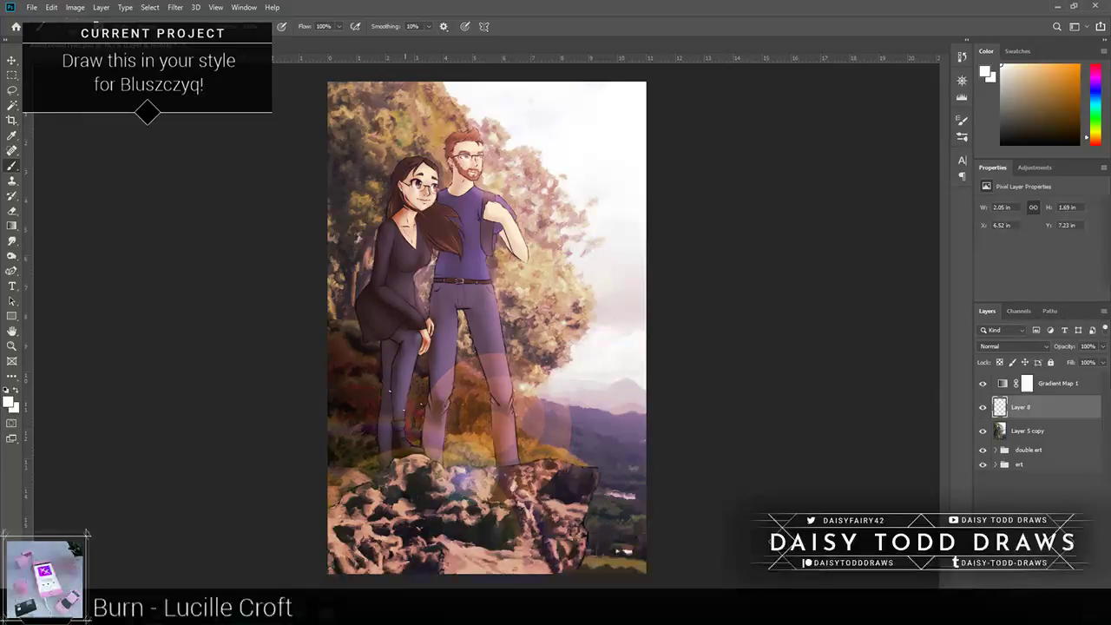
# Step: Dab white Glass Brush specks by the legs, rocks, right-hand landscape and left edge
pyautogui.click(391, 384)
pyautogui.click(346, 400)
pyautogui.click(504, 555)
pyautogui.moveTo(619, 422); pyautogui.dragTo(626, 504)
pyautogui.moveTo(343, 153); pyautogui.dragTo(297, 198)
pyautogui.moveTo(330, 160); pyautogui.dragTo(325, 210)
pyautogui.moveTo(329, 456)
pyautogui.mouseDown()
pyautogui.moveTo(380, 475)
pyautogui.moveTo(299, 303)
pyautogui.mouseUp()
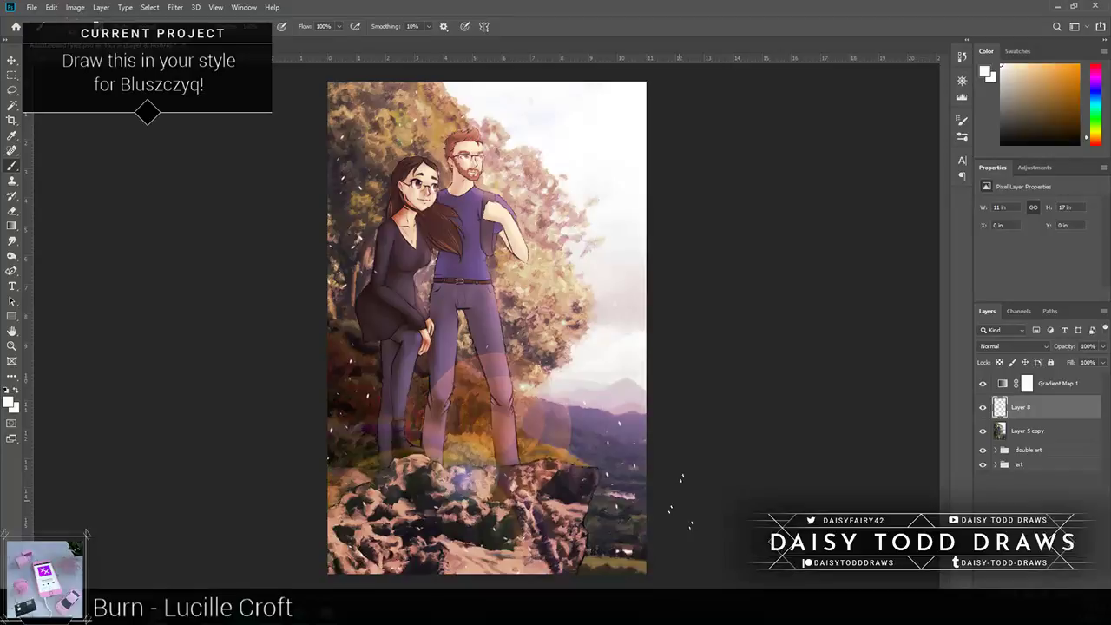
pyautogui.click(1016, 588)
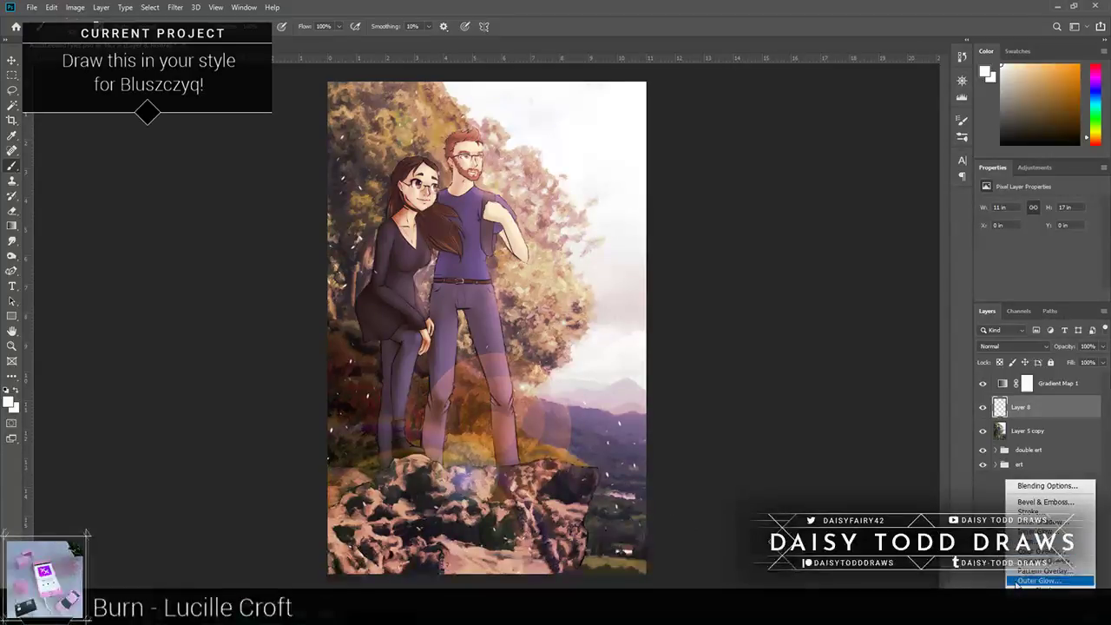
# Step: Give Layer 8 a 43 px Outer Glow at about 36% opacity and set the layer to 43%
pyautogui.click(1017, 582)
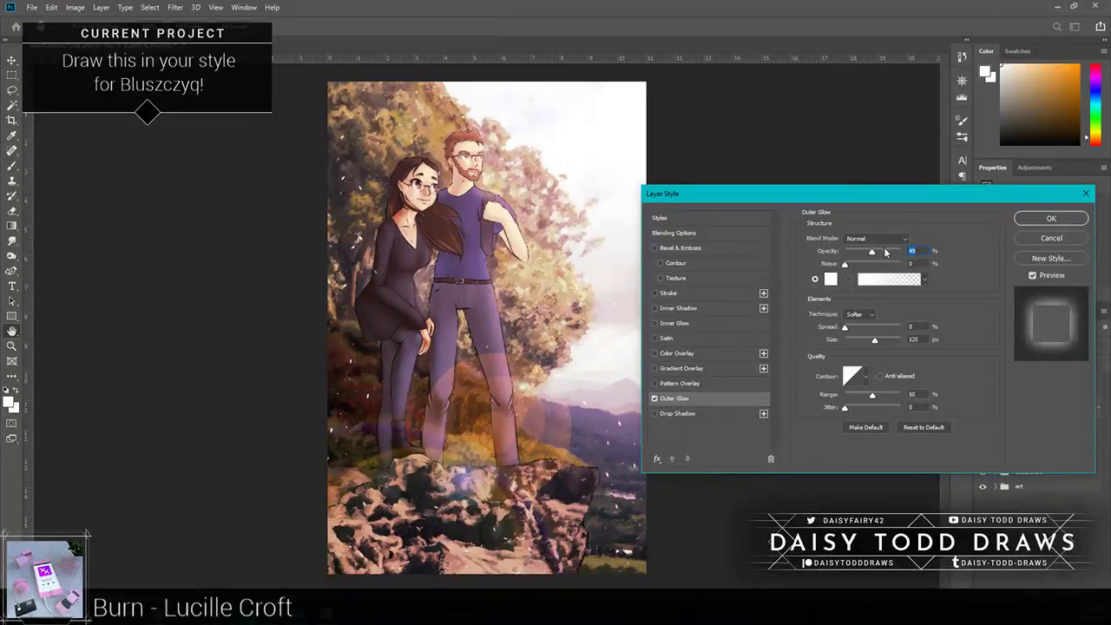
pyautogui.moveTo(872, 252); pyautogui.dragTo(900, 252)
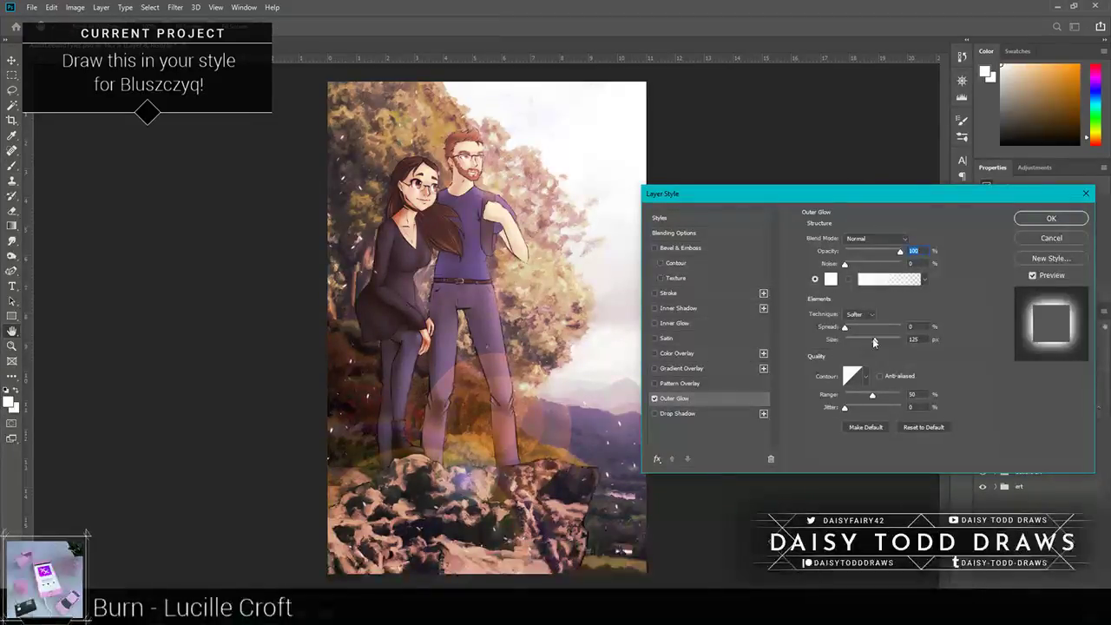
pyautogui.moveTo(872, 338); pyautogui.dragTo(857, 340)
pyautogui.click(872, 251)
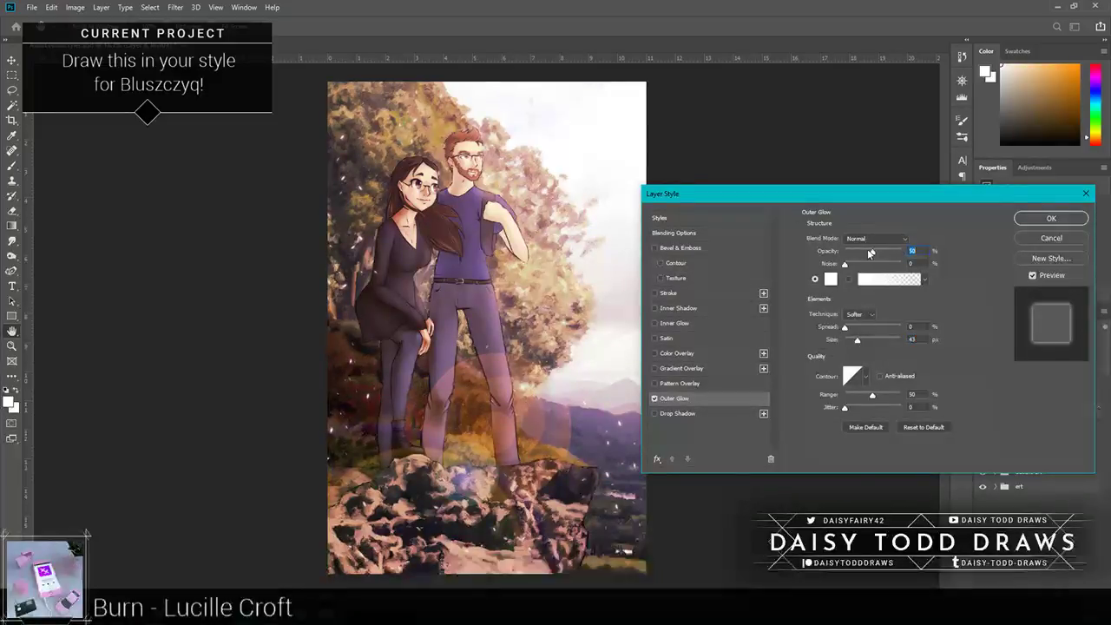
pyautogui.moveTo(868, 252); pyautogui.dragTo(864, 251)
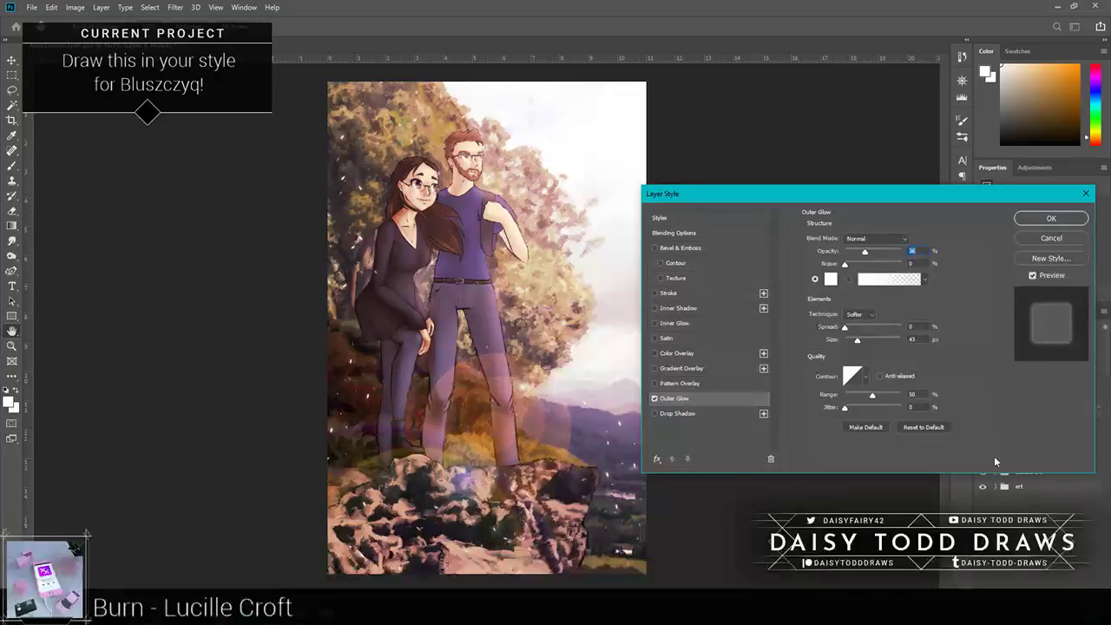
pyautogui.press('Return')
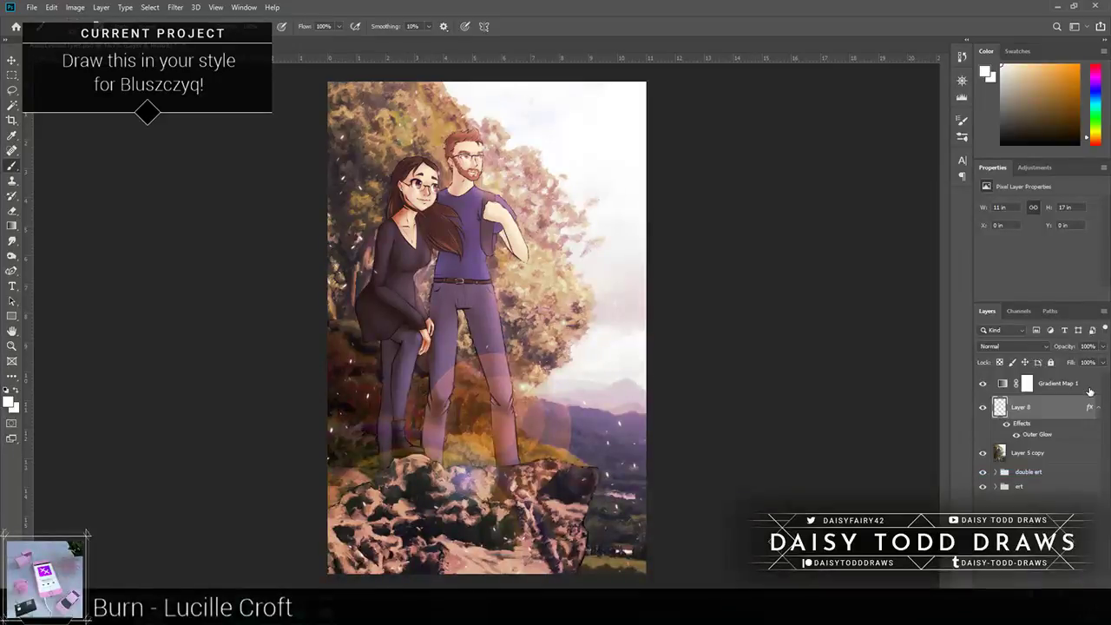
pyautogui.moveTo(1102, 346); pyautogui.dragTo(1083, 364)
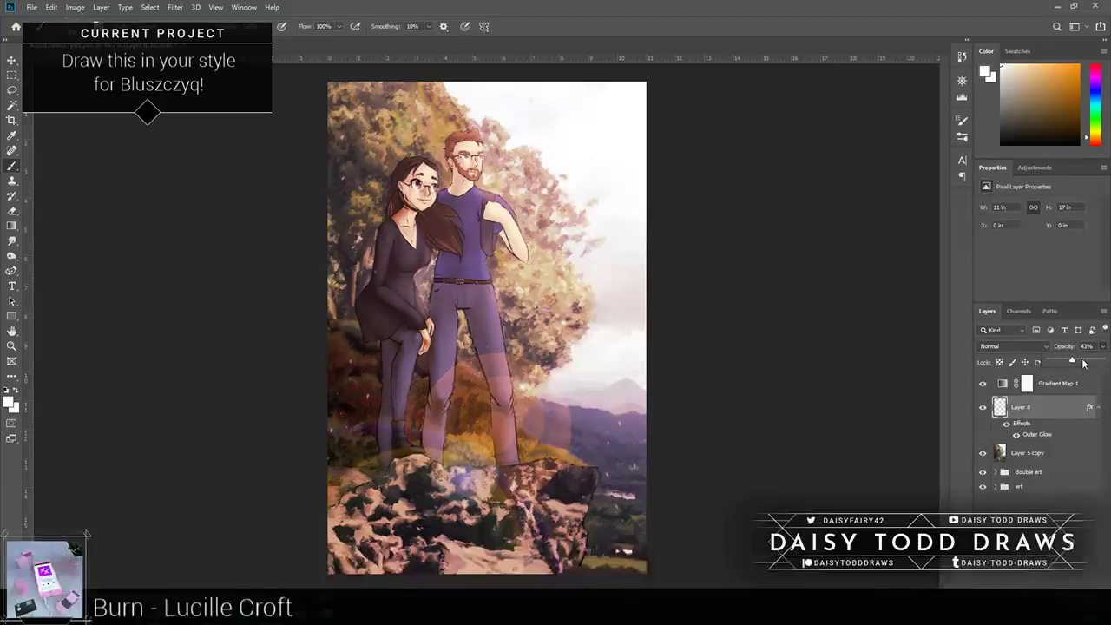
pyautogui.click(894, 485)
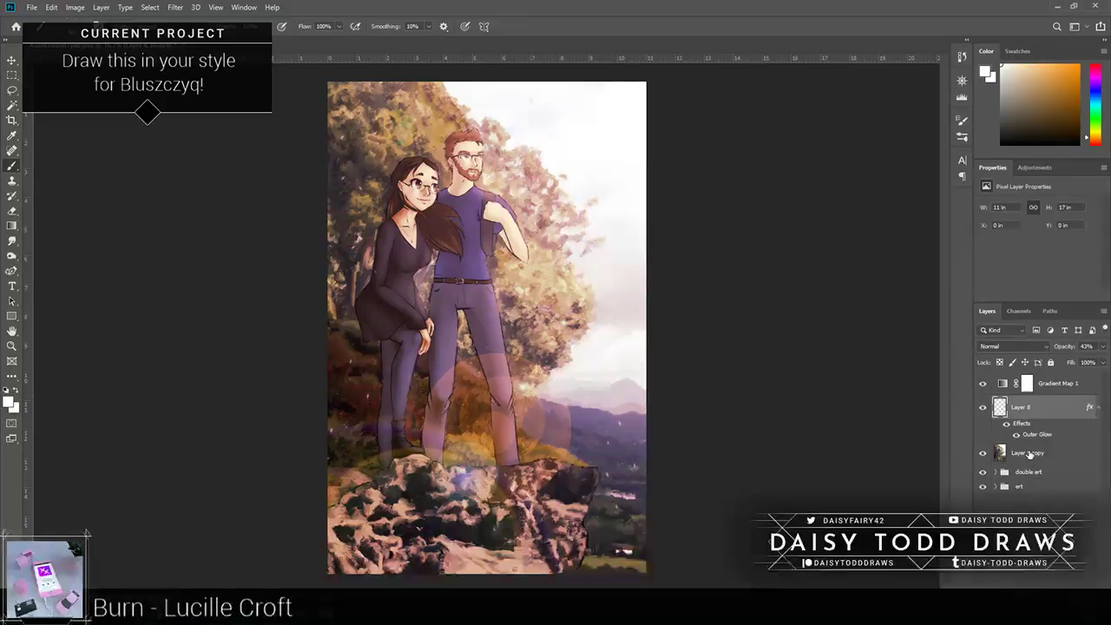
# Step: Group Layer 8 and Layer 5 copy as 'triple art', then stamp a merged copy above Gradient Map 1
pyautogui.keyDown('shift'); pyautogui.click(1029, 453); pyautogui.keyUp('shift')
pyautogui.hotkey('ctrl', 'g')
pyautogui.doubleClick(1023, 402)
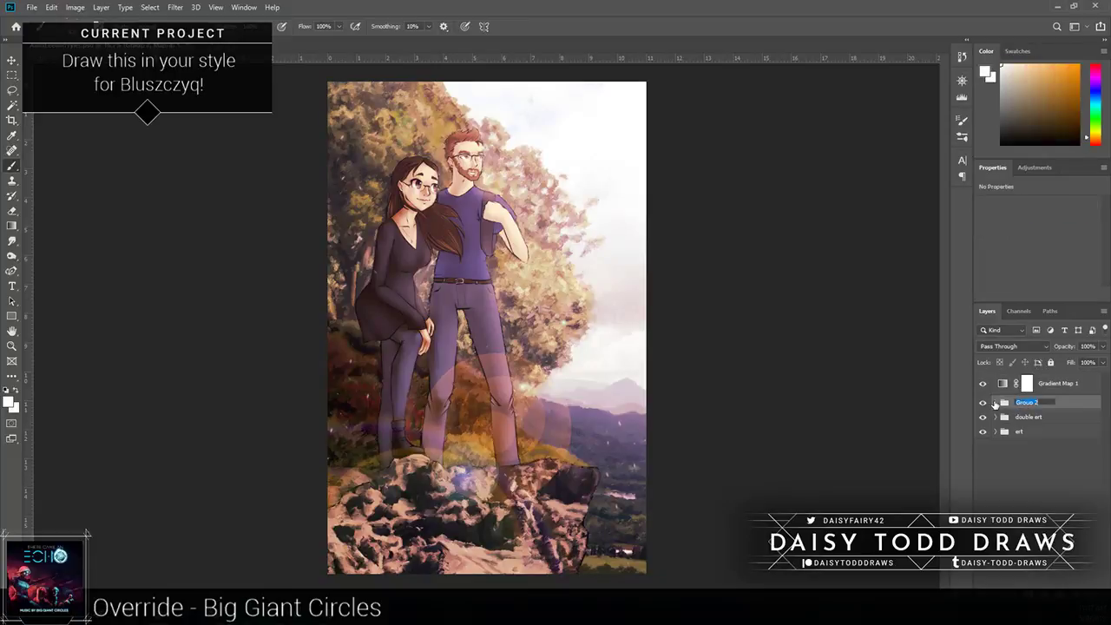
pyautogui.write('triple art')
pyautogui.press('Return')
pyautogui.click(1044, 384)
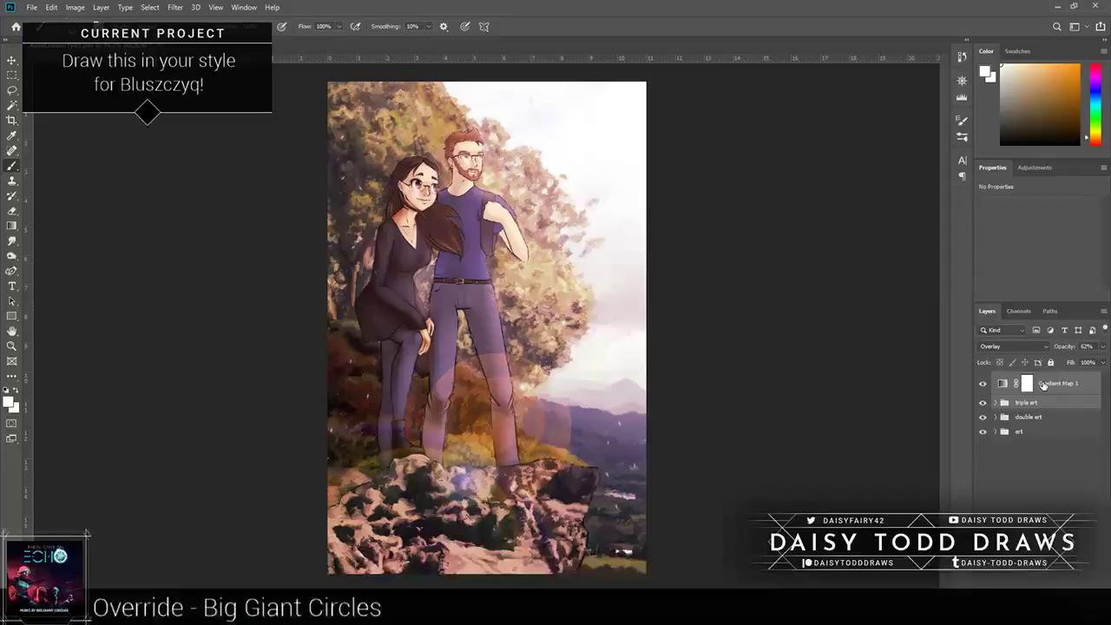
pyautogui.hotkey('ctrl', 'shift', 'alt', 'e')
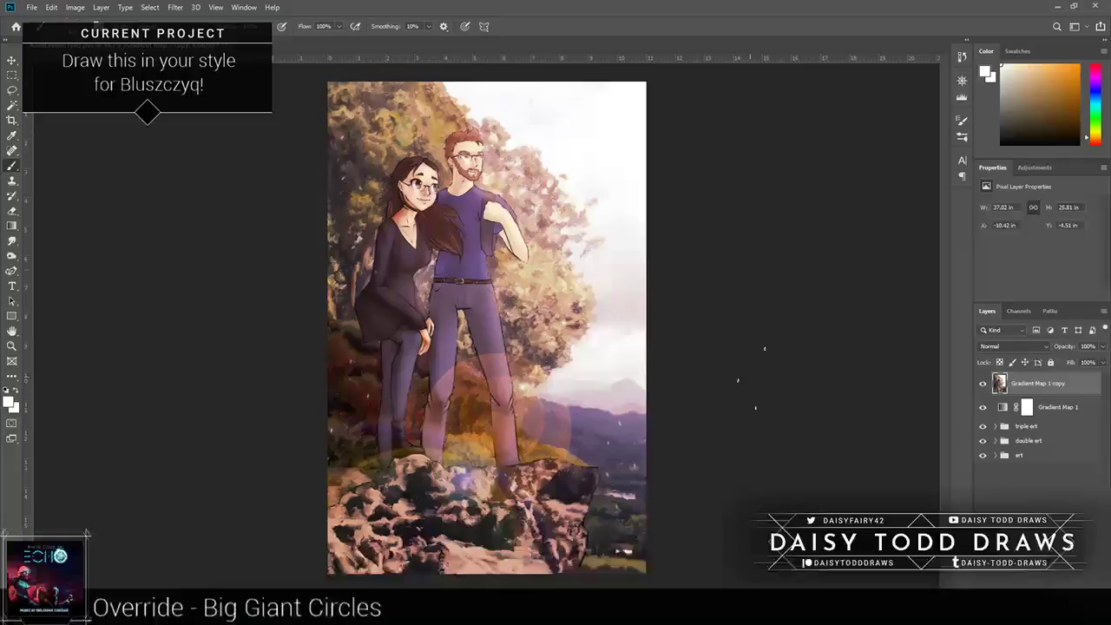
# Step: Duplicate the merged layer and untick a colour channel in Gradient Map 1 copy 2's blending options
pyautogui.hotkey('ctrl', 'j')
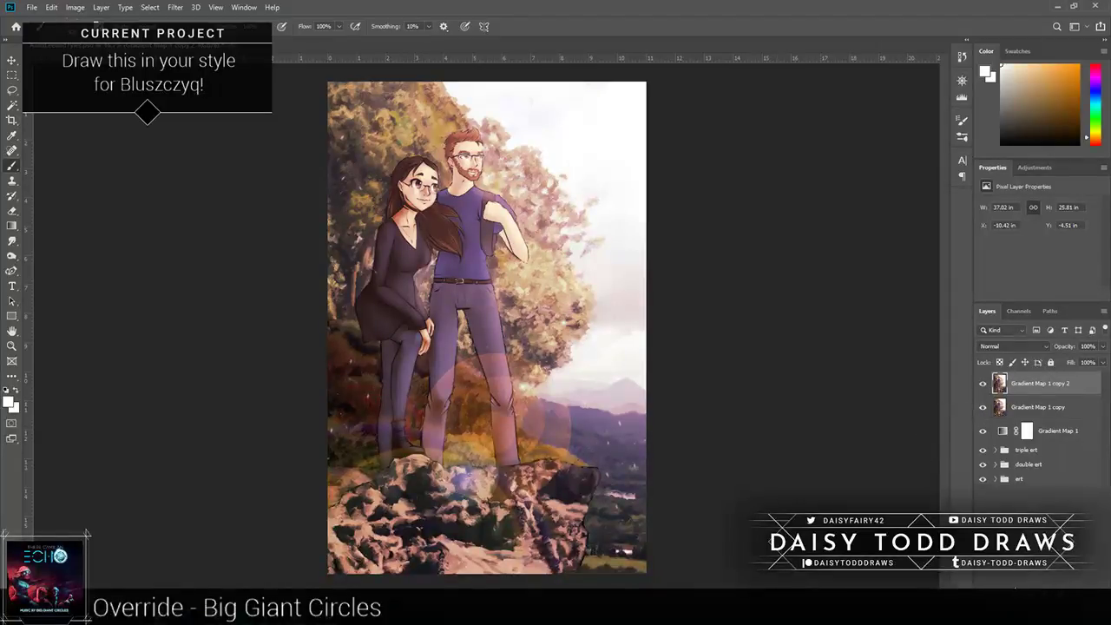
pyautogui.click(1041, 493)
pyautogui.click(1041, 383)
pyautogui.click(1020, 579)
pyautogui.click(891, 460)
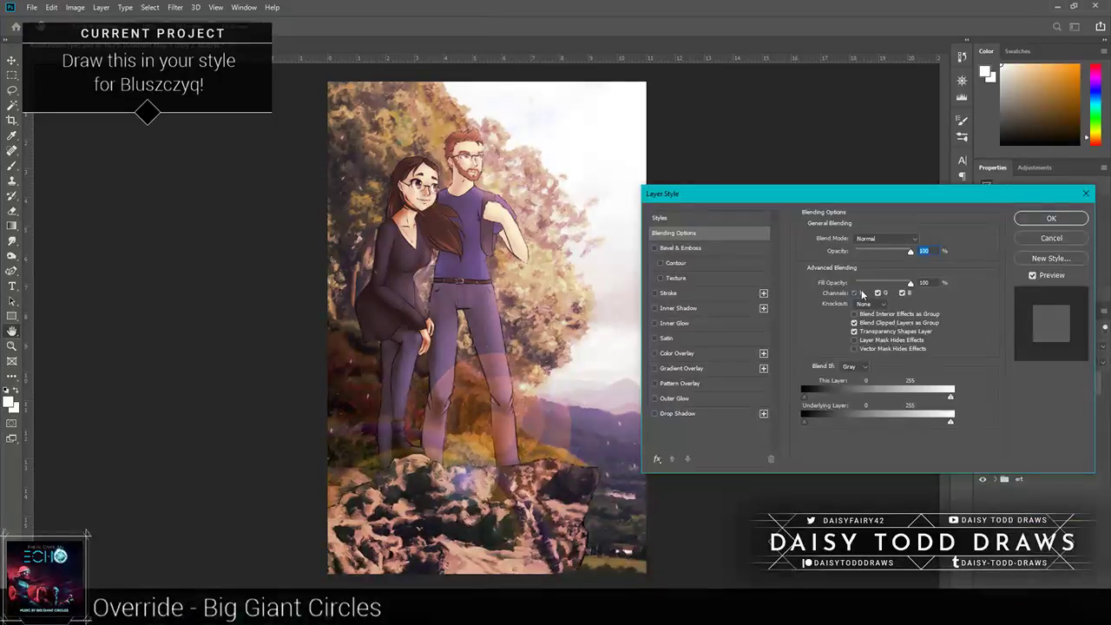
pyautogui.click(1052, 218)
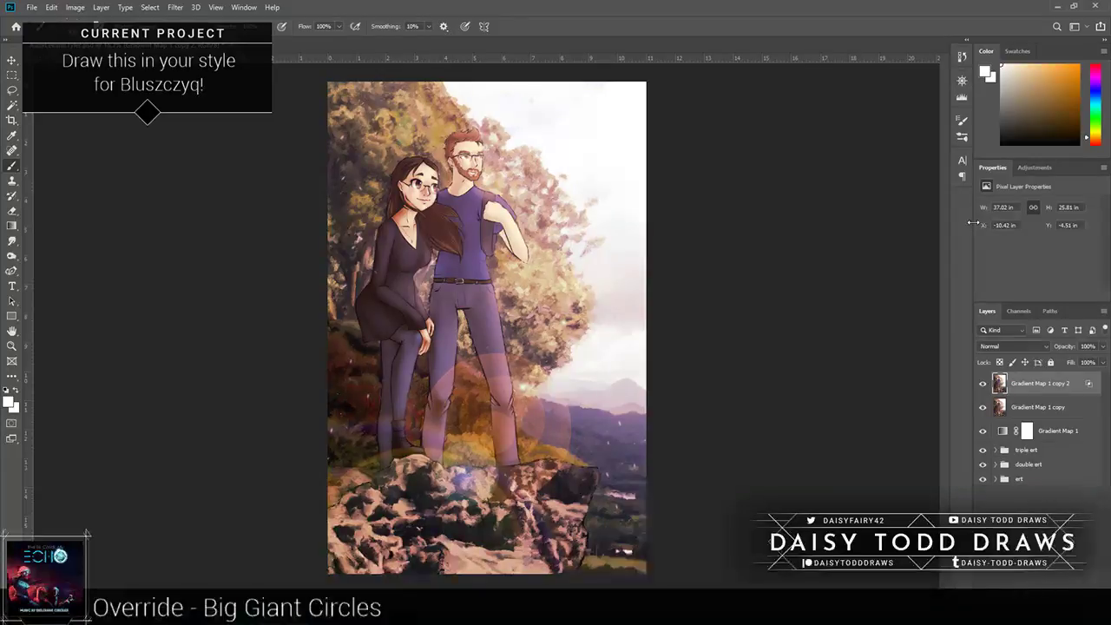
# Step: Nudge the top copy a pixel with arrow keys to create the colour fringe
pyautogui.hotkey('ctrl', '1')
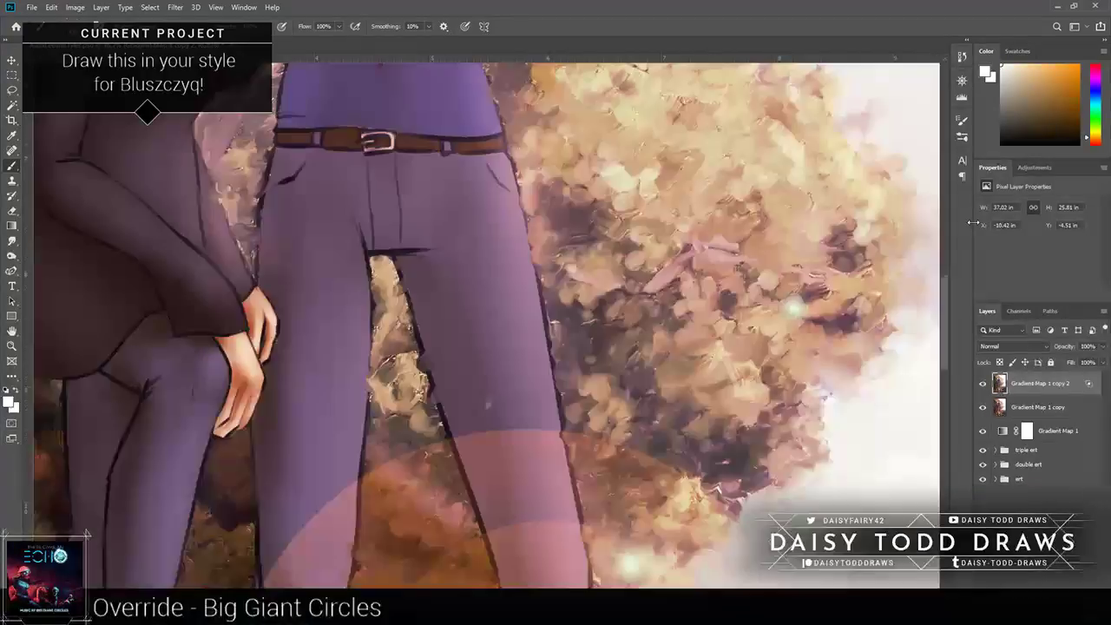
pyautogui.press('v')
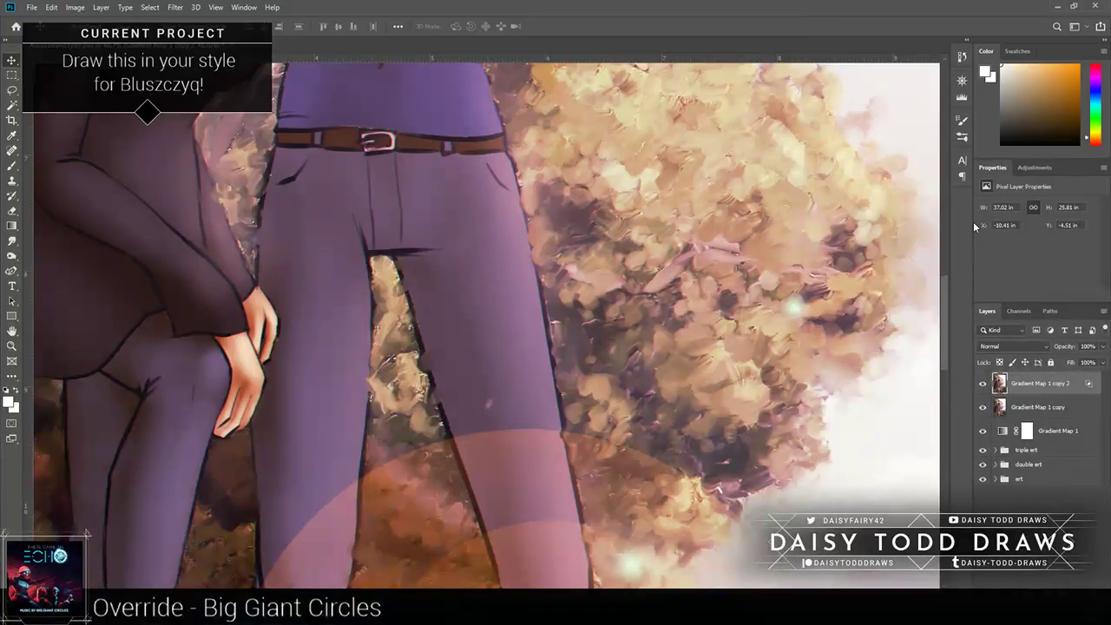
pyautogui.moveTo(616, 297); pyautogui.dragTo(671, 500)
pyautogui.moveTo(625, 276); pyautogui.dragTo(664, 511)
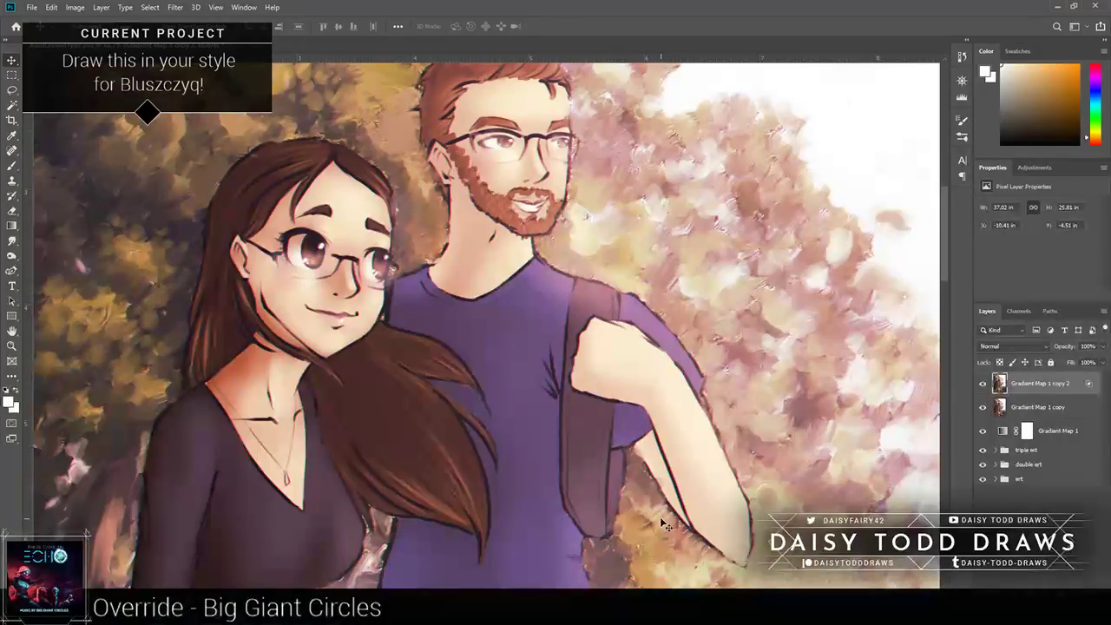
pyautogui.press('Up')
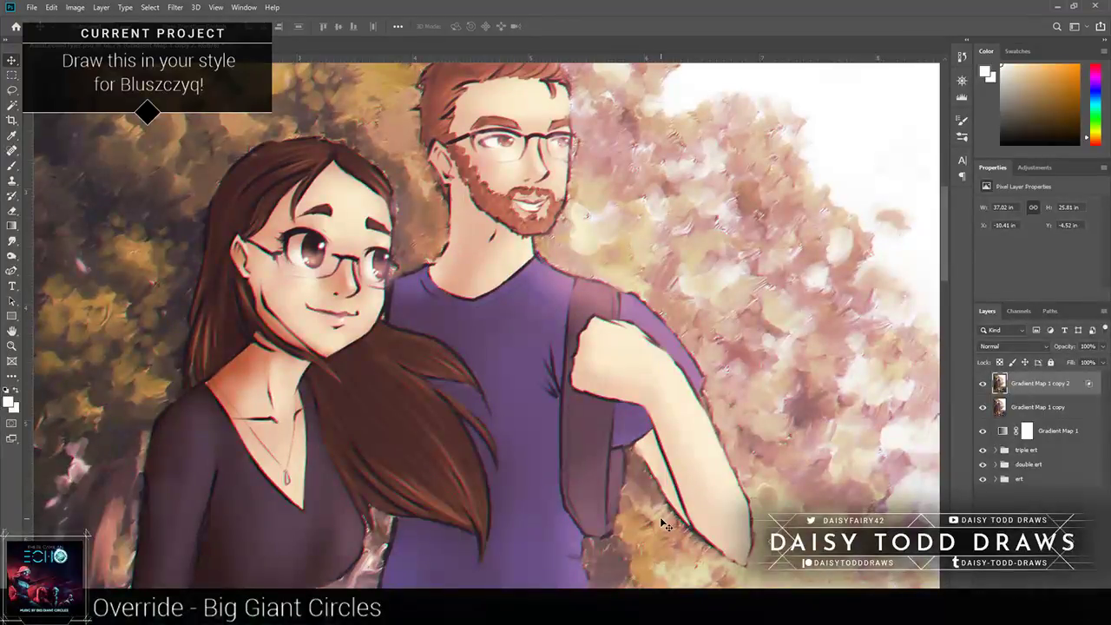
pyautogui.press('Left')
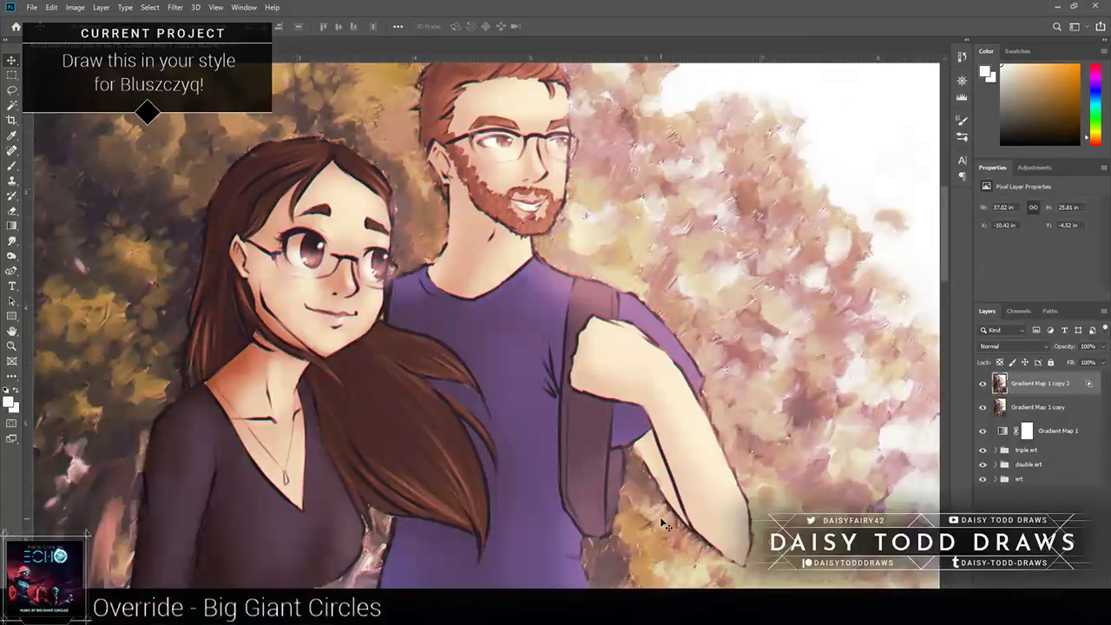
pyautogui.press('Left')
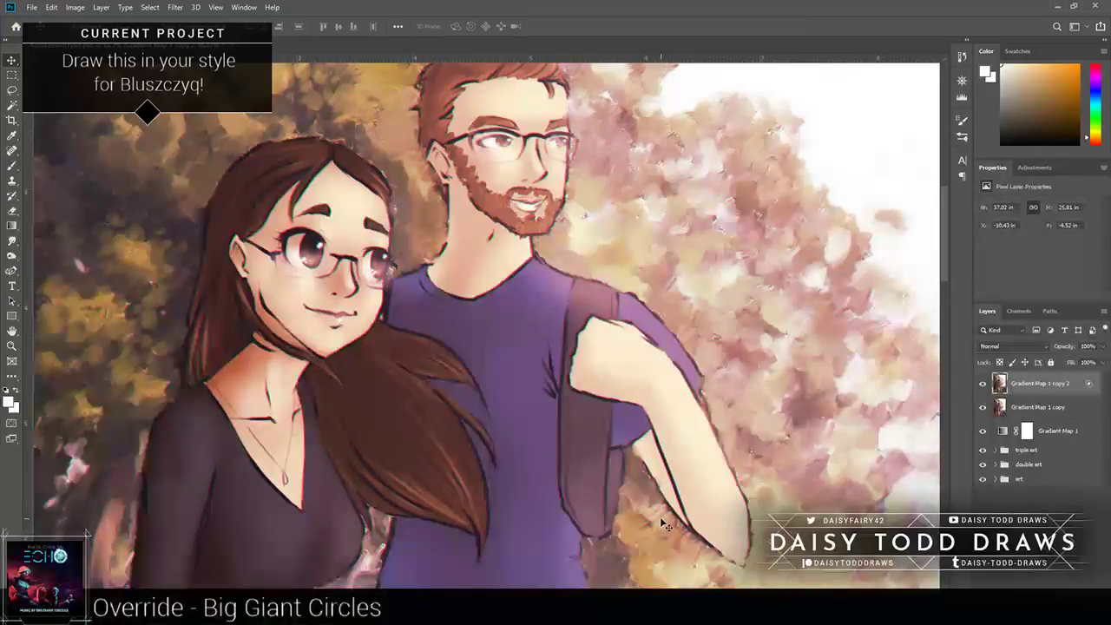
pyautogui.press('Right')
pyautogui.press('Right')
pyautogui.press('Down')
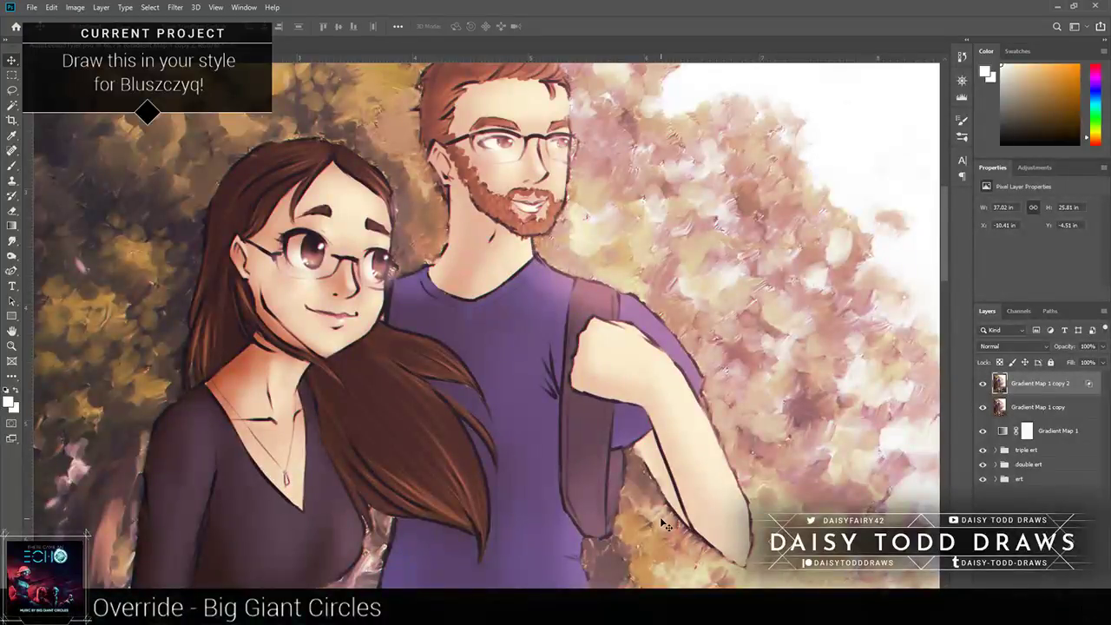
# Step: Toggle the top copy's visibility twice to compare the chromatic aberration effect
pyautogui.click(983, 384)
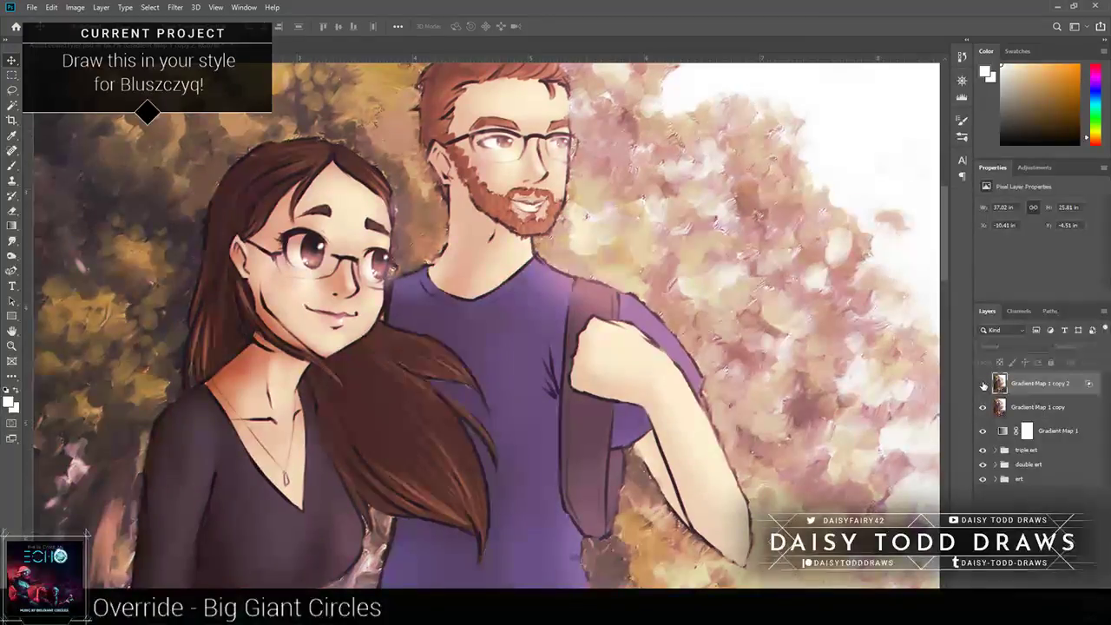
pyautogui.click(983, 385)
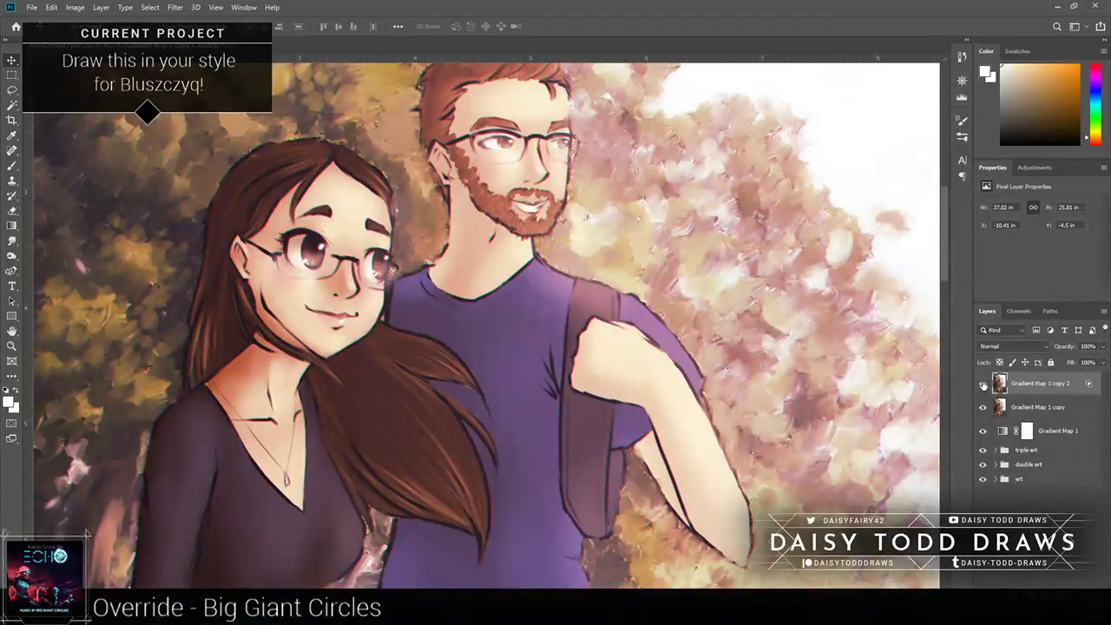
pyautogui.click(983, 384)
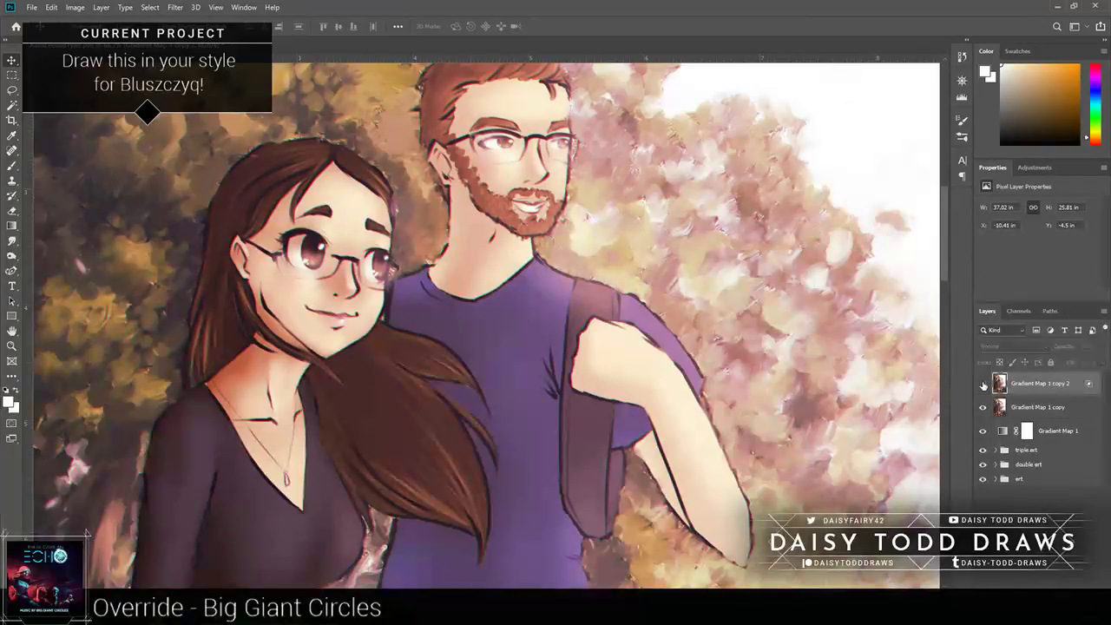
pyautogui.click(983, 384)
pyautogui.click(1015, 408)
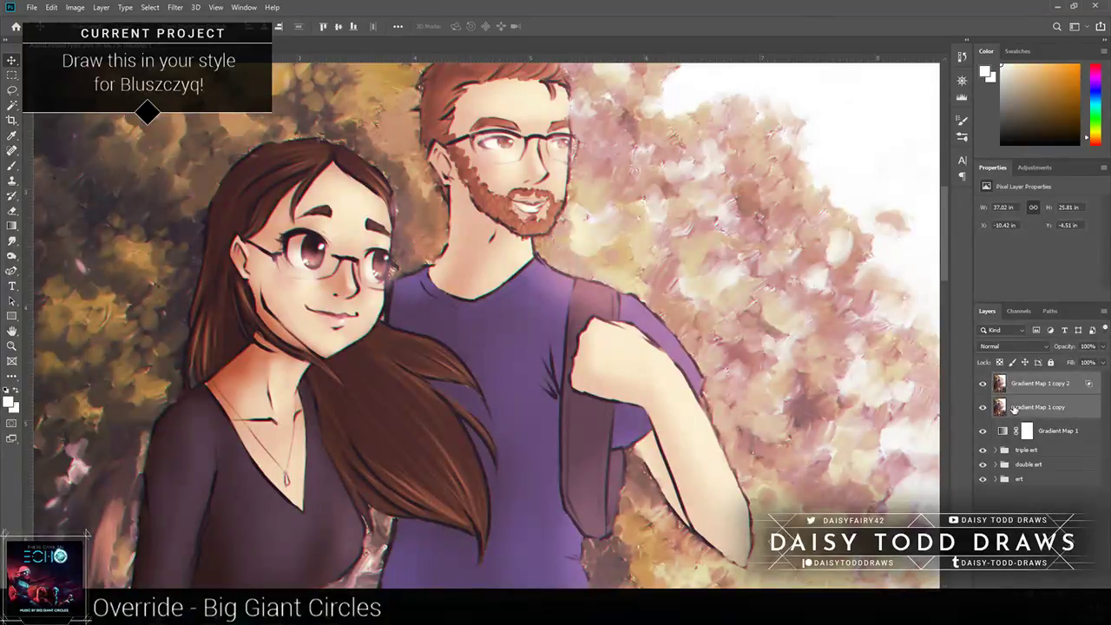
# Step: Duplicate the merged layer and group the three Gradient Map copies together
pyautogui.hotkey('ctrl', 'j')
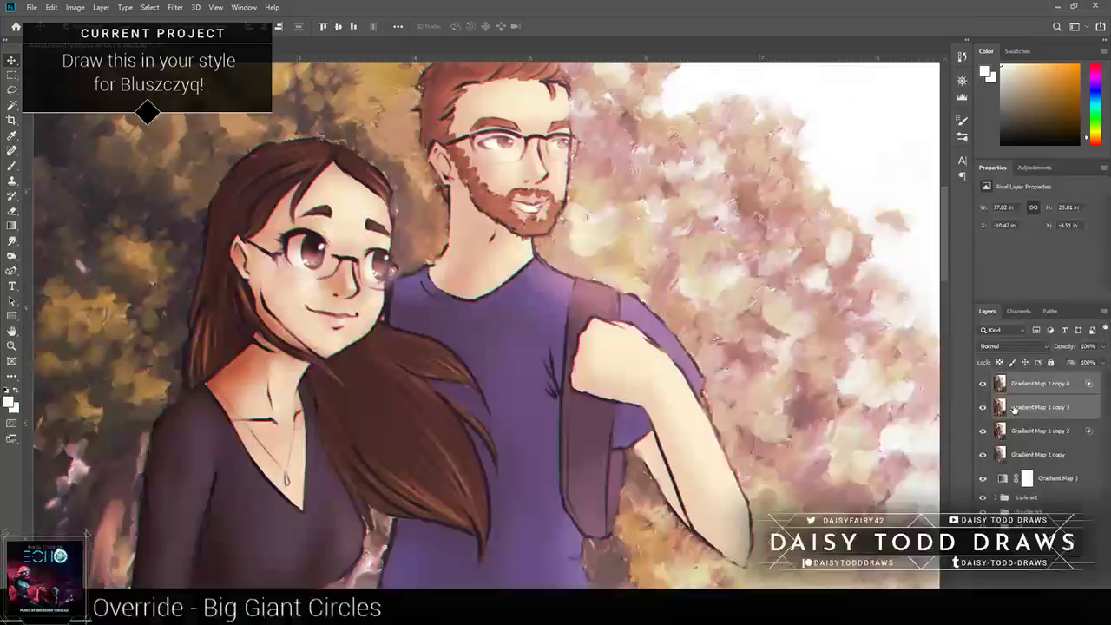
pyautogui.keyDown('shift'); pyautogui.click(1037, 454); pyautogui.keyUp('shift')
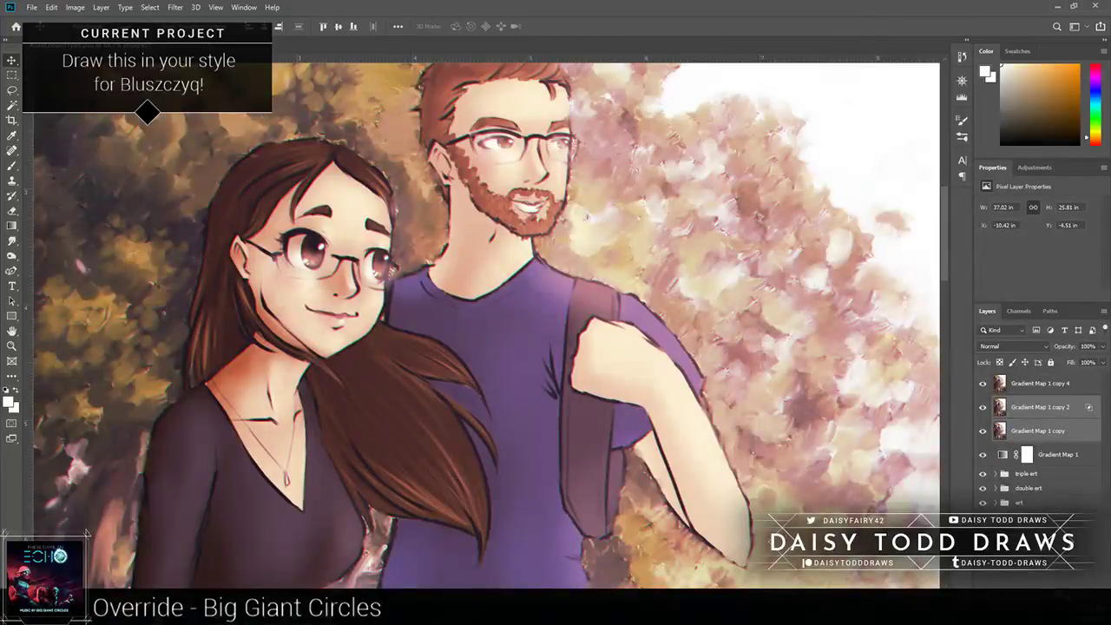
pyautogui.hotkey('ctrl', 'g')
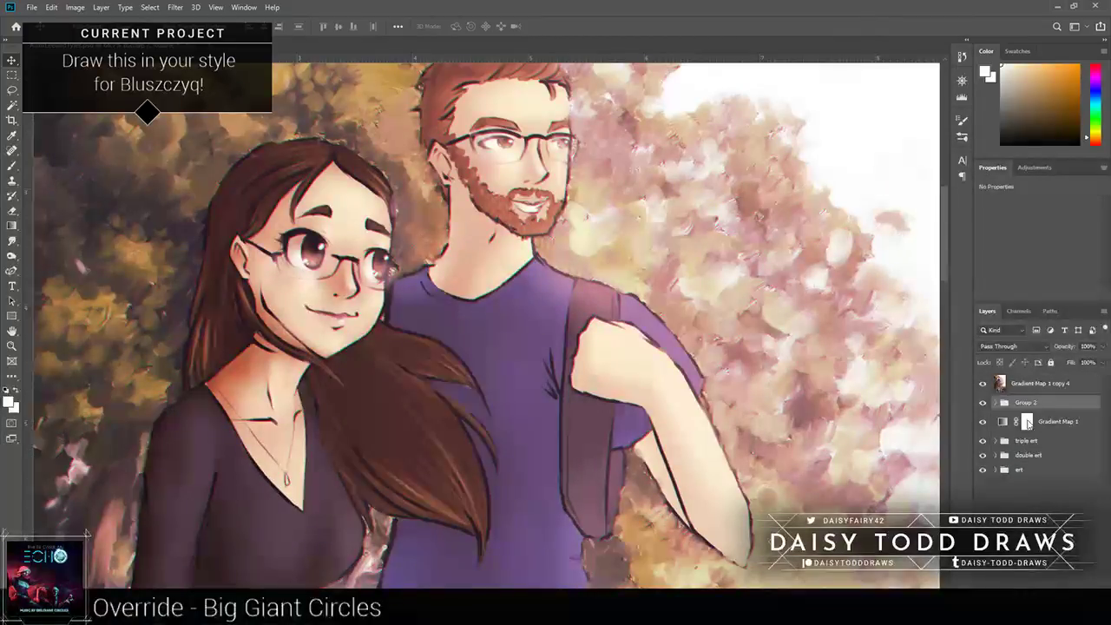
# Step: Add 2.49% monochromatic noise to Gradient Map 1 copy 4
pyautogui.click(1037, 383)
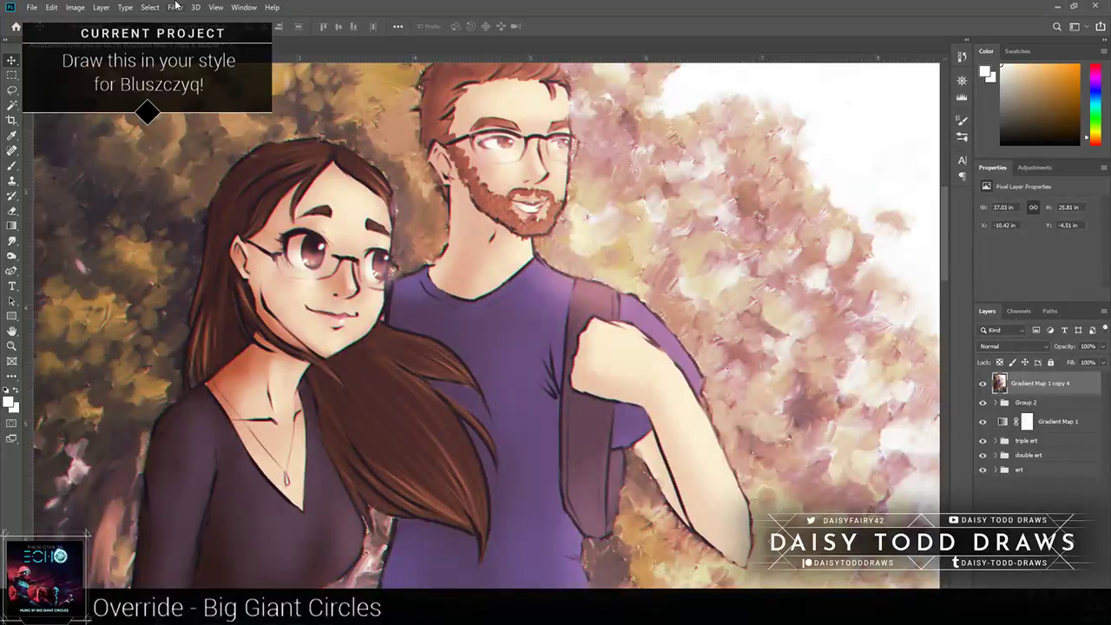
pyautogui.click(175, 7)
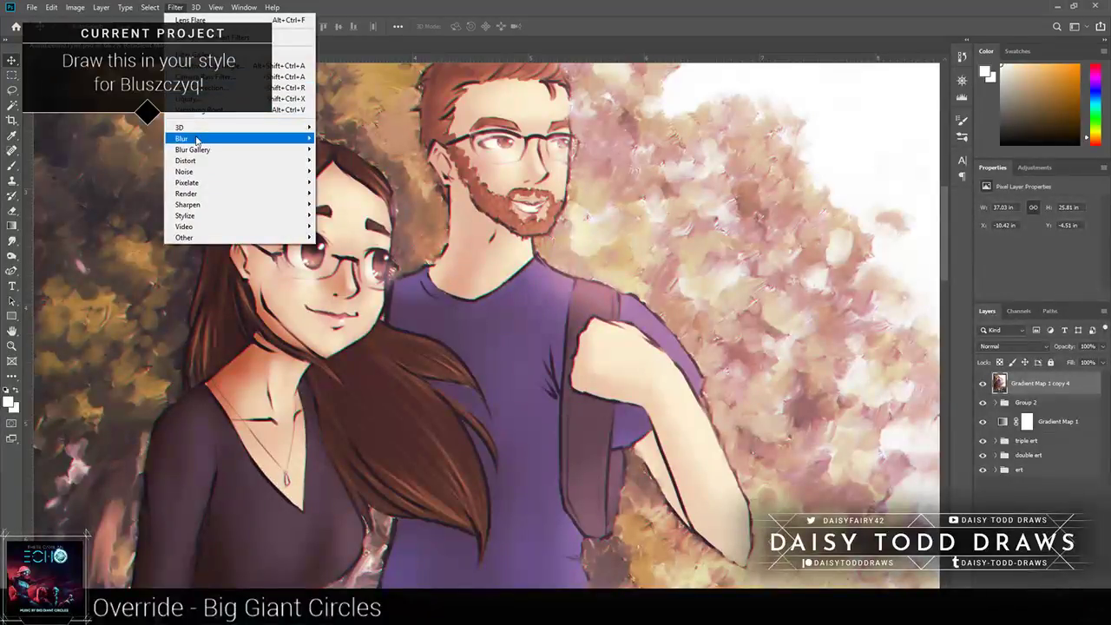
pyautogui.moveTo(184, 171)
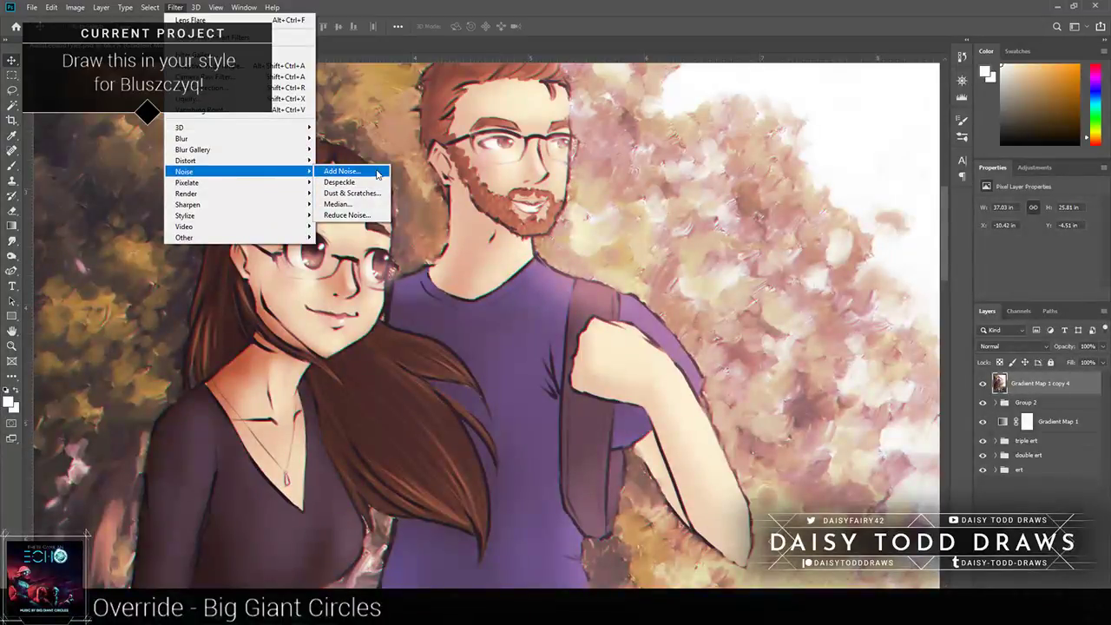
pyautogui.click(1044, 387)
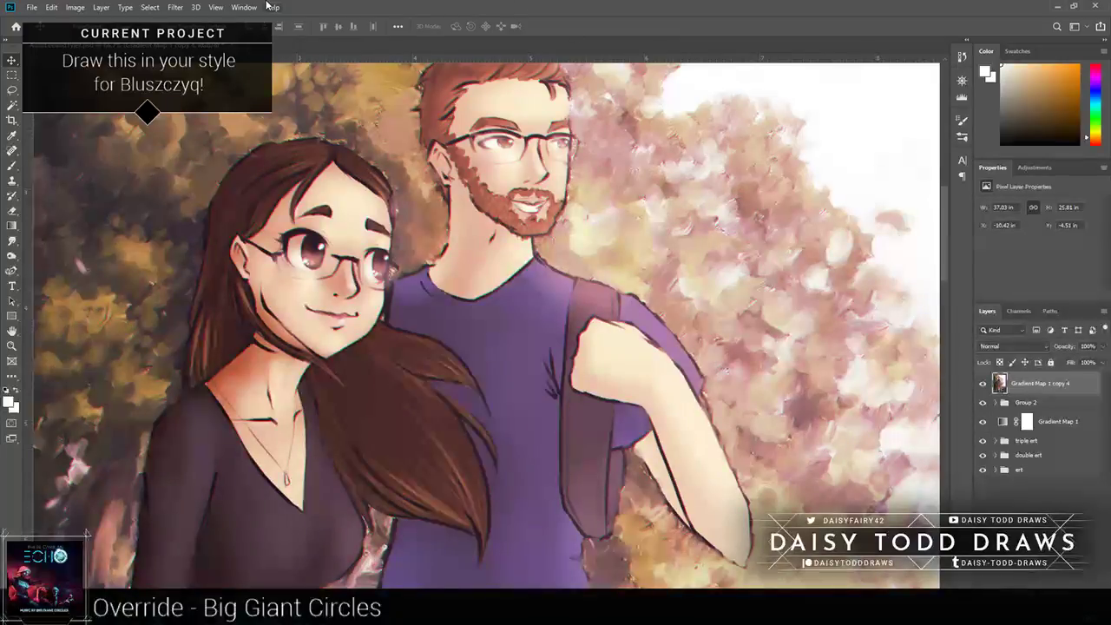
pyautogui.click(174, 7)
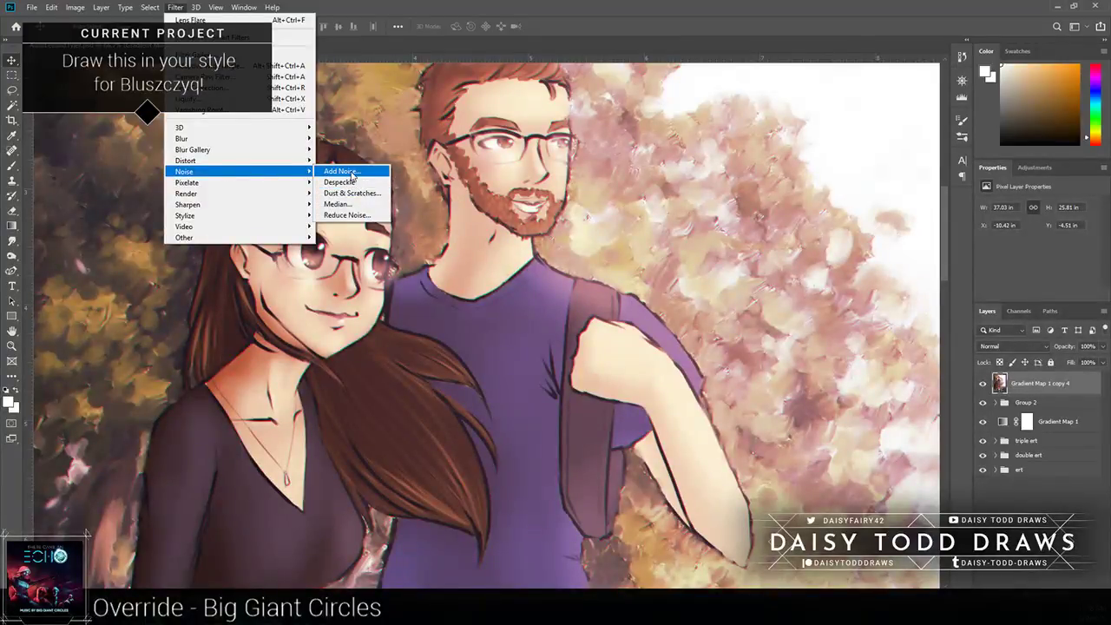
pyautogui.click(351, 172)
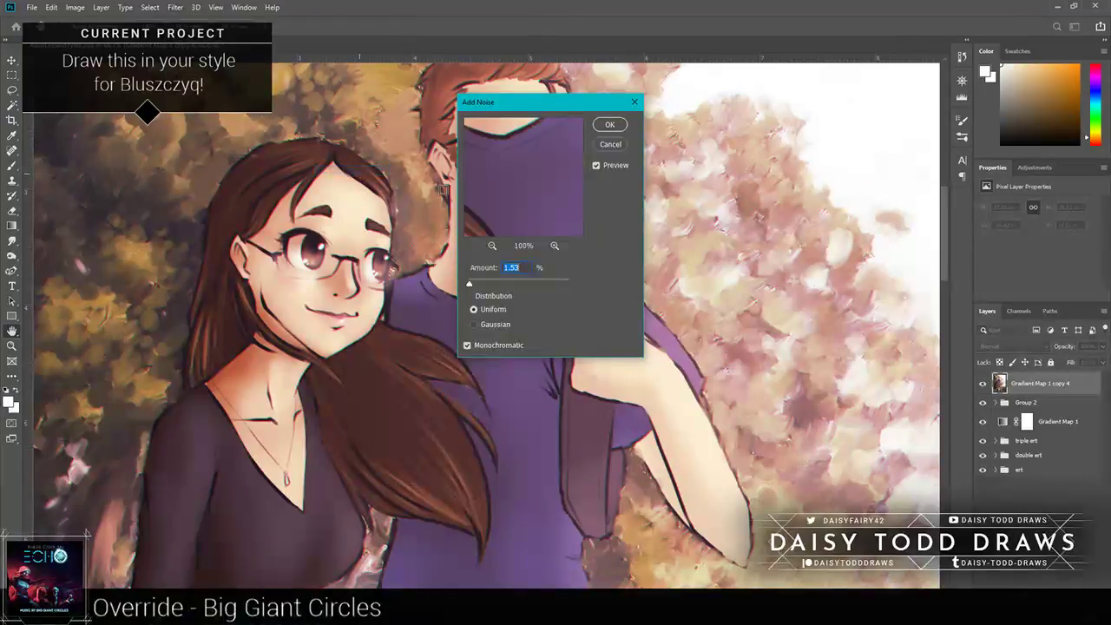
pyautogui.moveTo(502, 101); pyautogui.dragTo(681, 130)
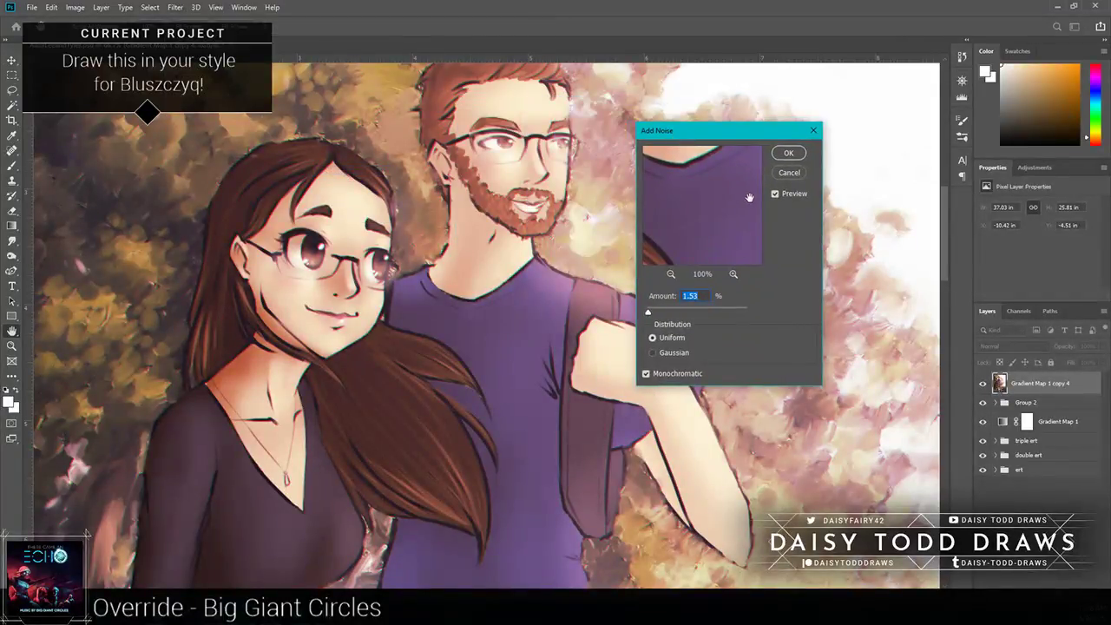
pyautogui.click(788, 153)
pyautogui.moveTo(648, 311); pyautogui.dragTo(649, 311)
pyautogui.click(800, 157)
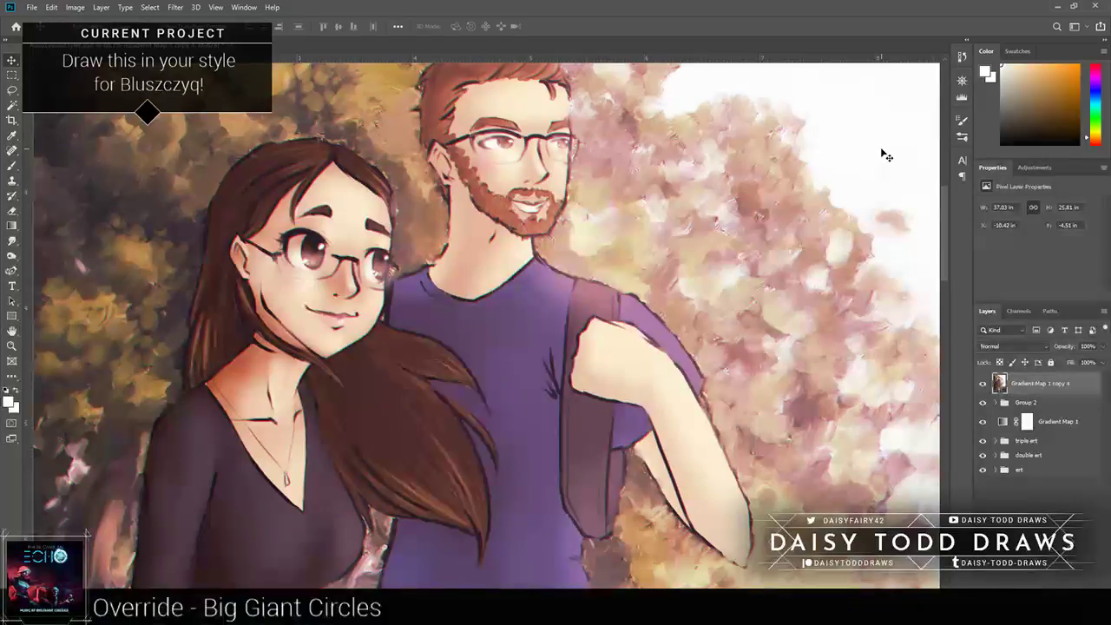
pyautogui.hotkey('ctrl', '-')
pyautogui.hotkey('ctrl', '-')
pyautogui.hotkey('ctrl', '-')
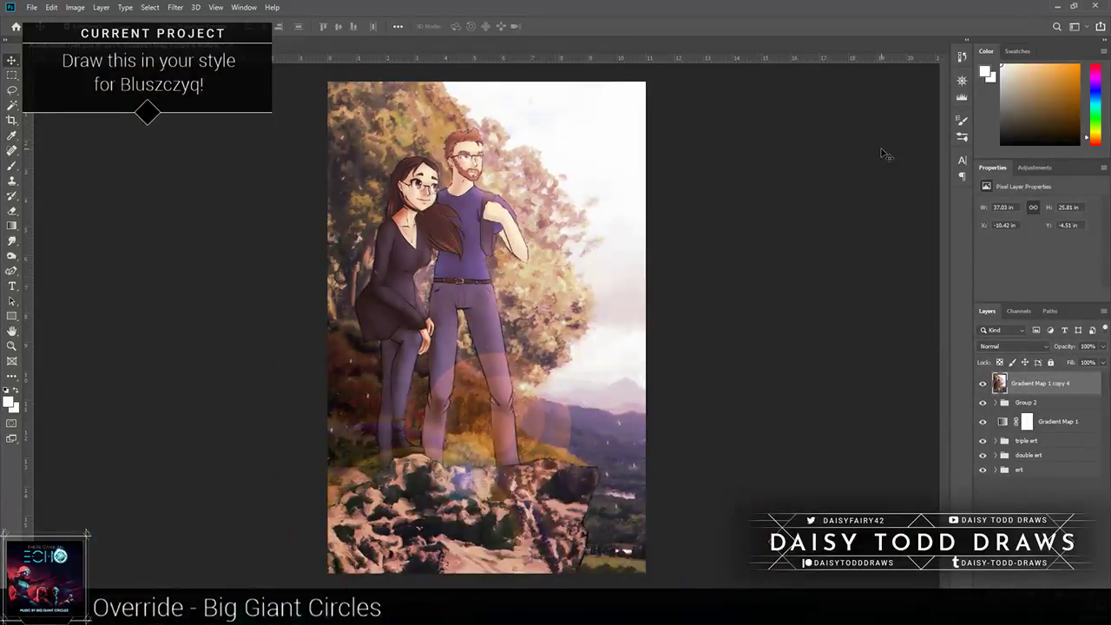
# Step: Make two copies of the noisy artwork, hide copy 5, and rename the original layer 'noise'
pyautogui.hotkey('ctrl', '+')
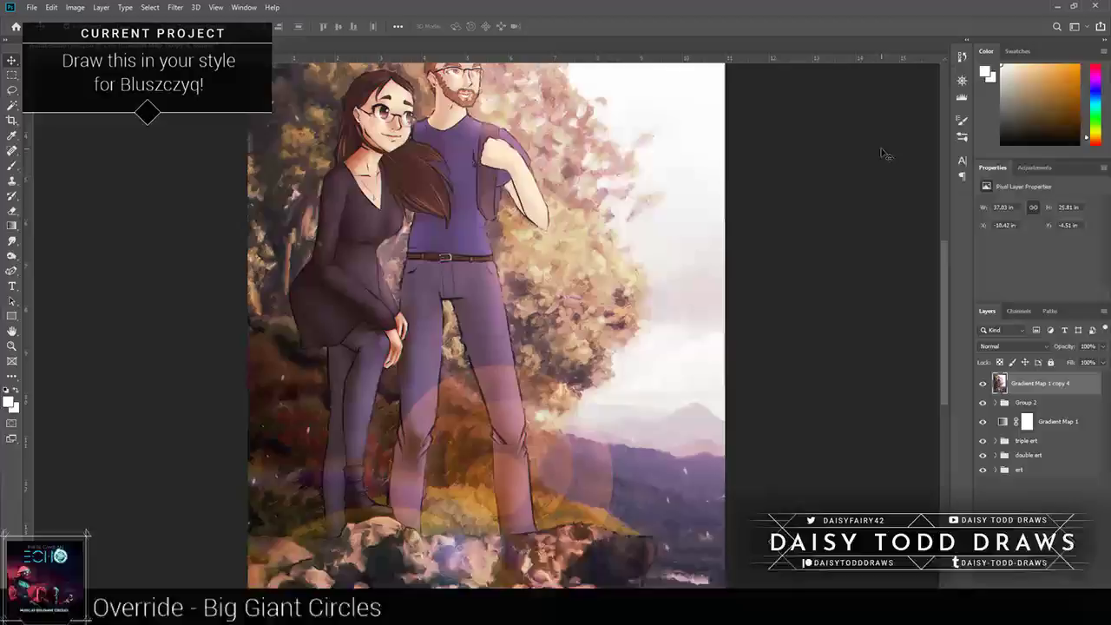
pyautogui.hotkey('ctrl', '+')
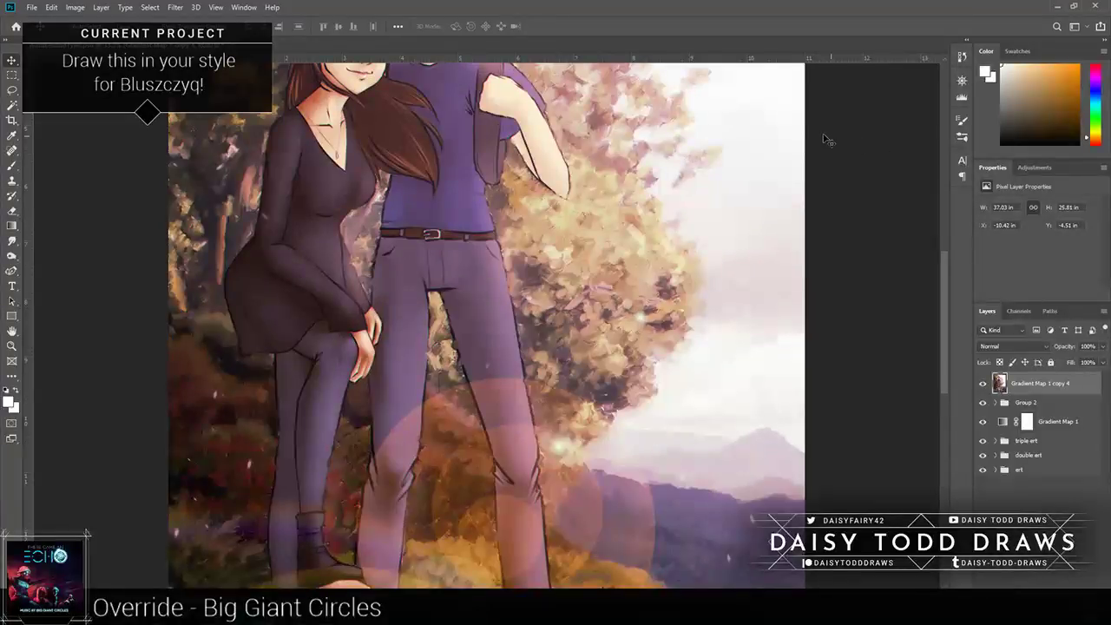
pyautogui.hotkey('ctrl', '-')
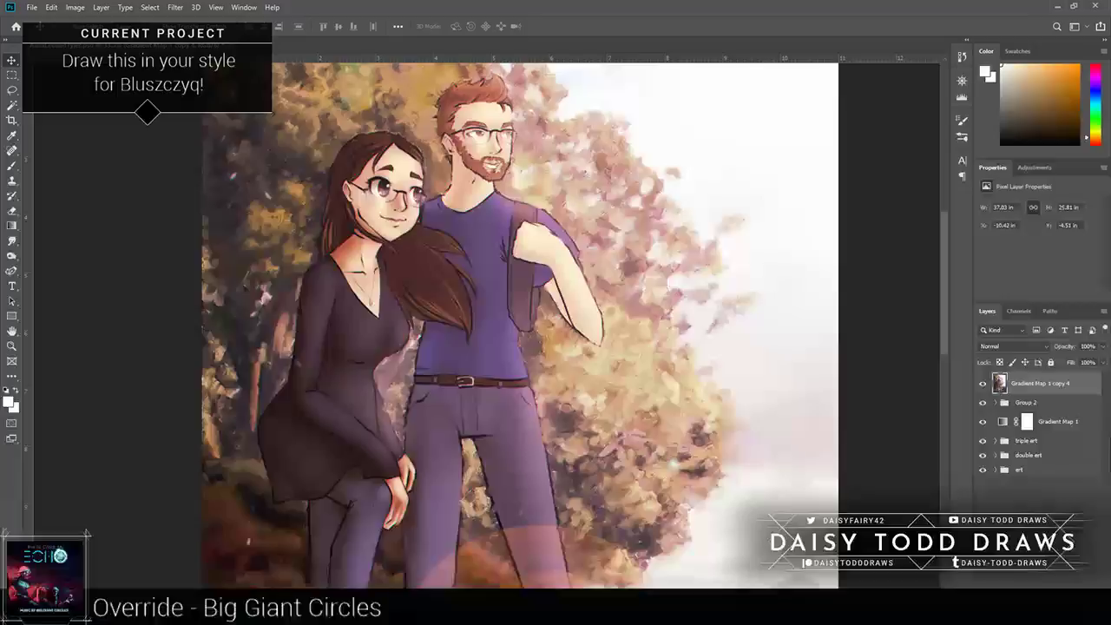
pyautogui.hotkey('ctrl', 'j')
pyautogui.click(983, 387)
pyautogui.click(1032, 407)
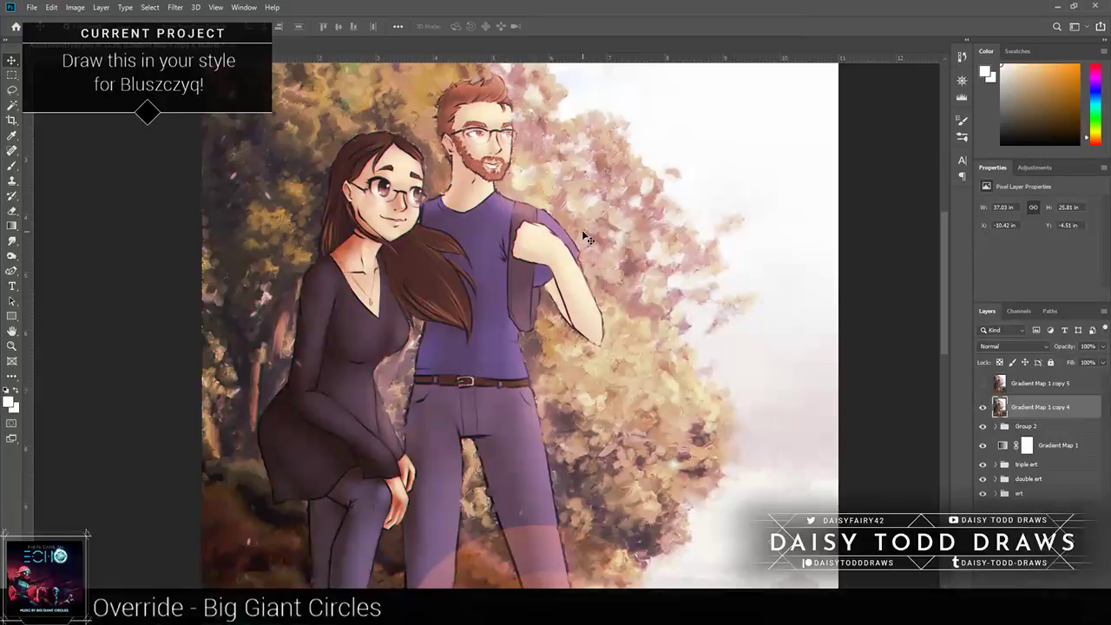
pyautogui.hotkey('ctrl', 'j')
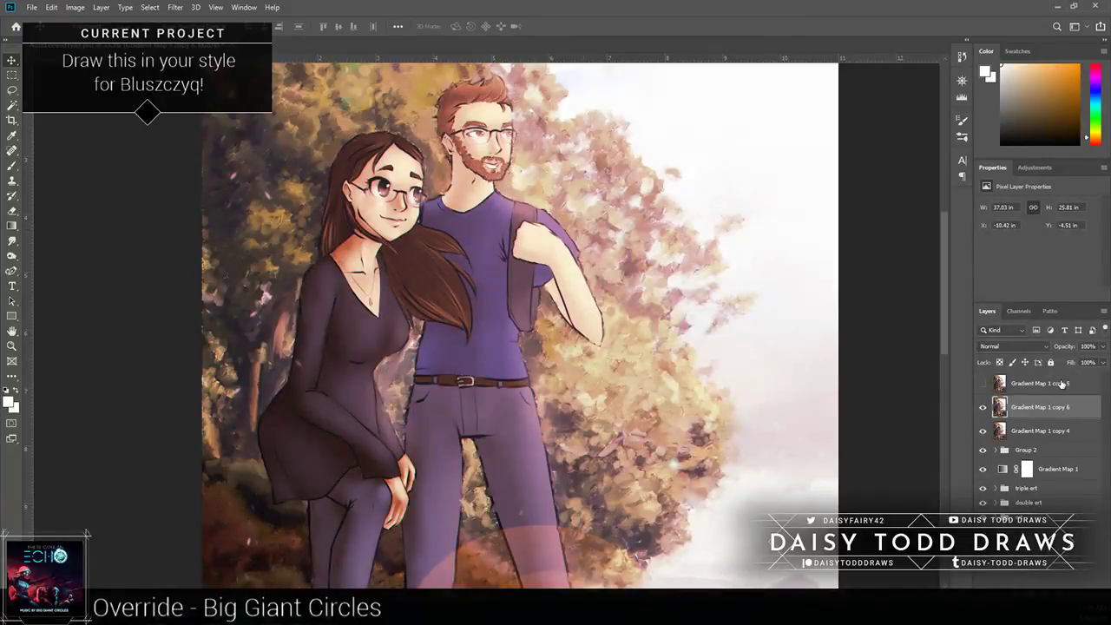
pyautogui.doubleClick(1039, 430)
pyautogui.write('noise')
pyautogui.press('Return')
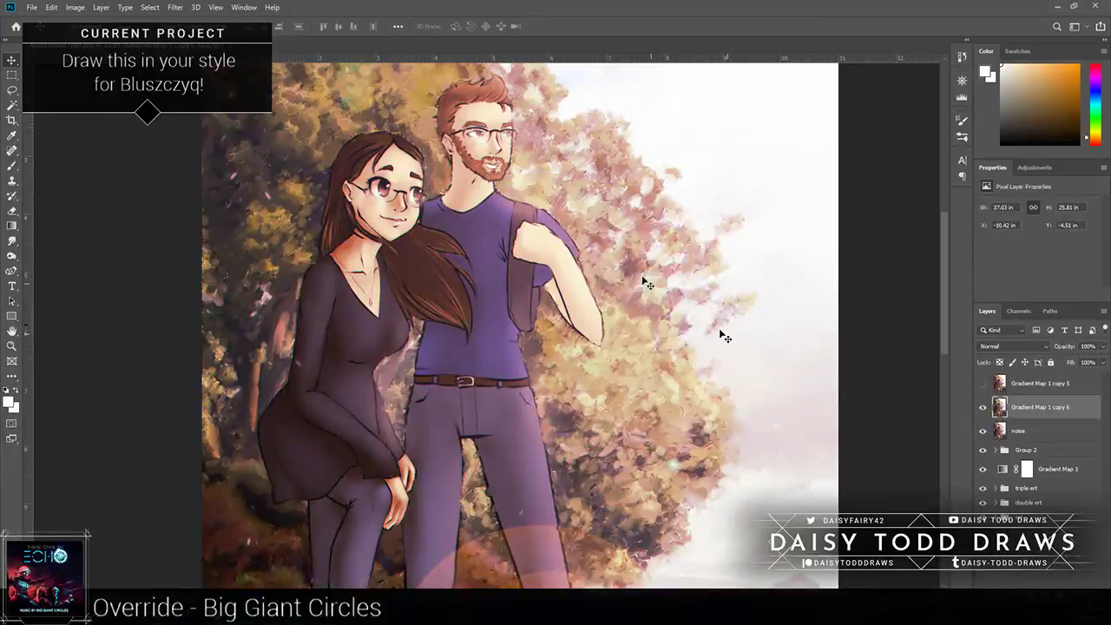
# Step: Apply an 8.8-pixel Gaussian Blur to copy 6, then show the sharp copy 5 again
pyautogui.click(176, 6)
pyautogui.click(347, 180)
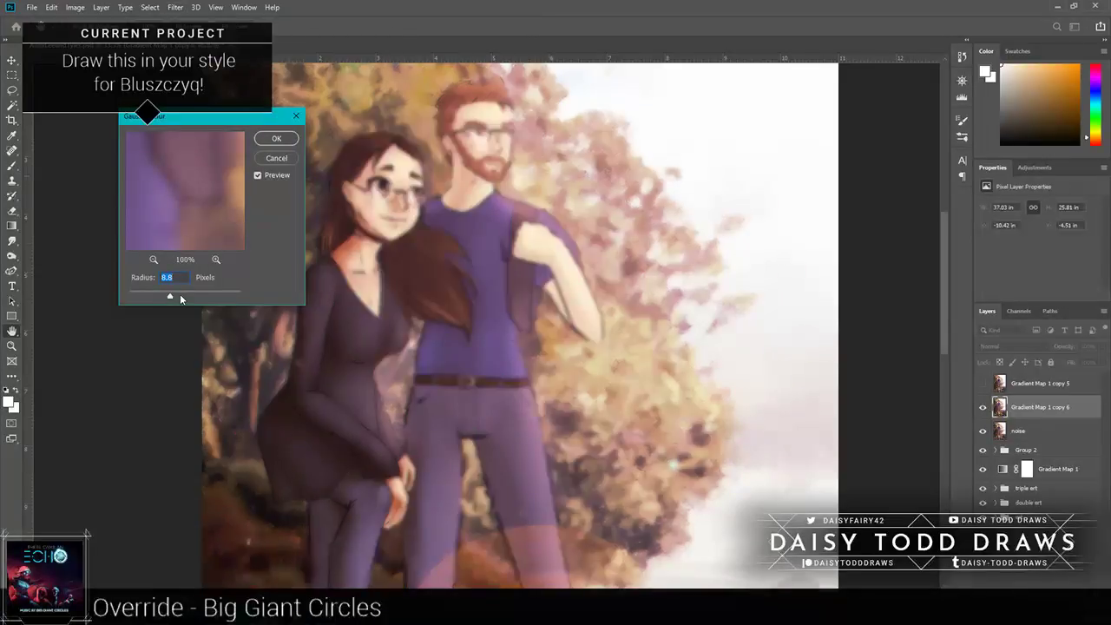
pyautogui.click(275, 139)
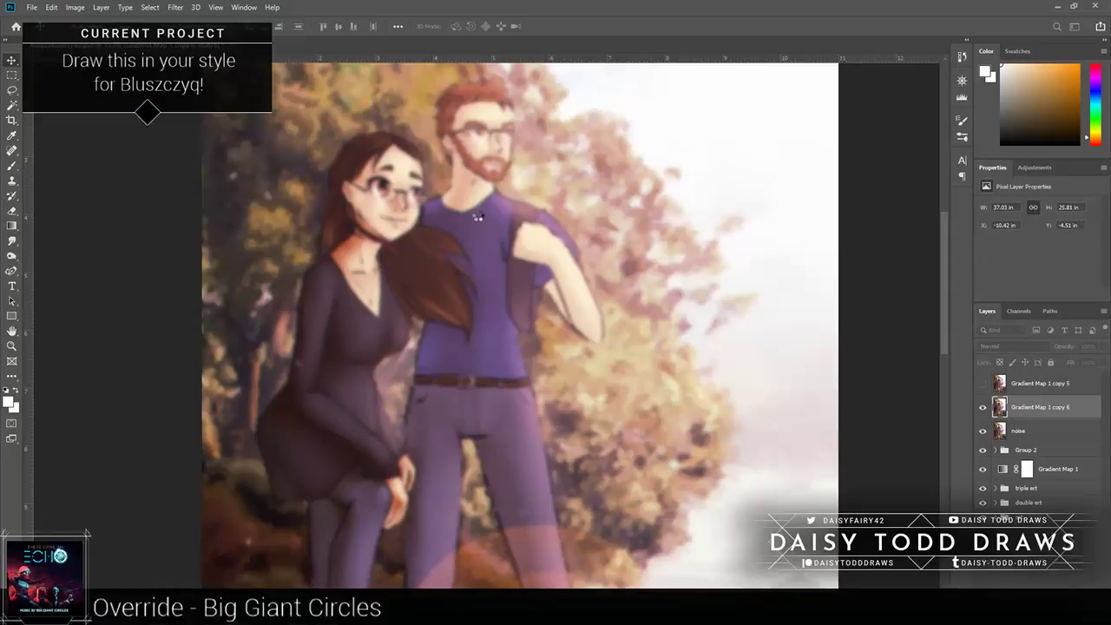
pyautogui.click(982, 382)
pyautogui.click(1020, 387)
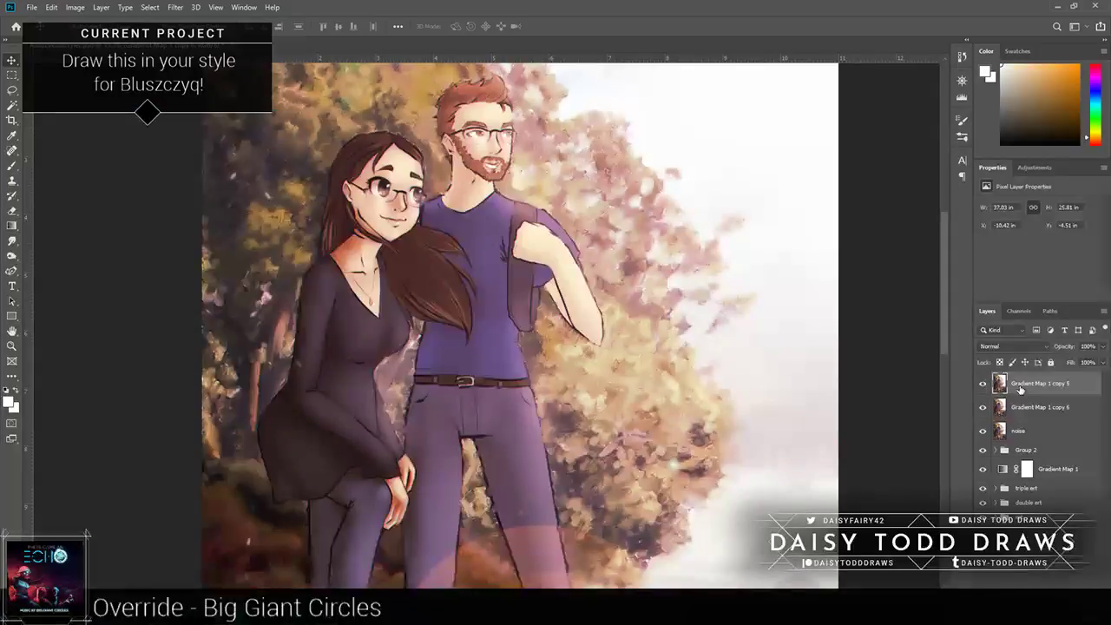
pyautogui.click(175, 7)
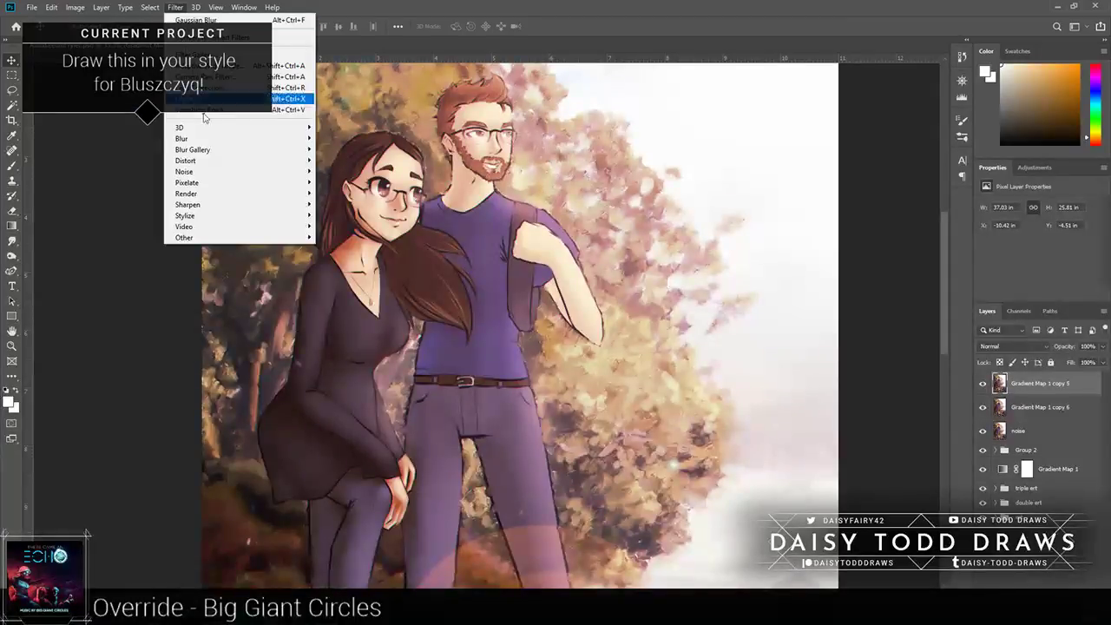
pyautogui.moveTo(208, 204)
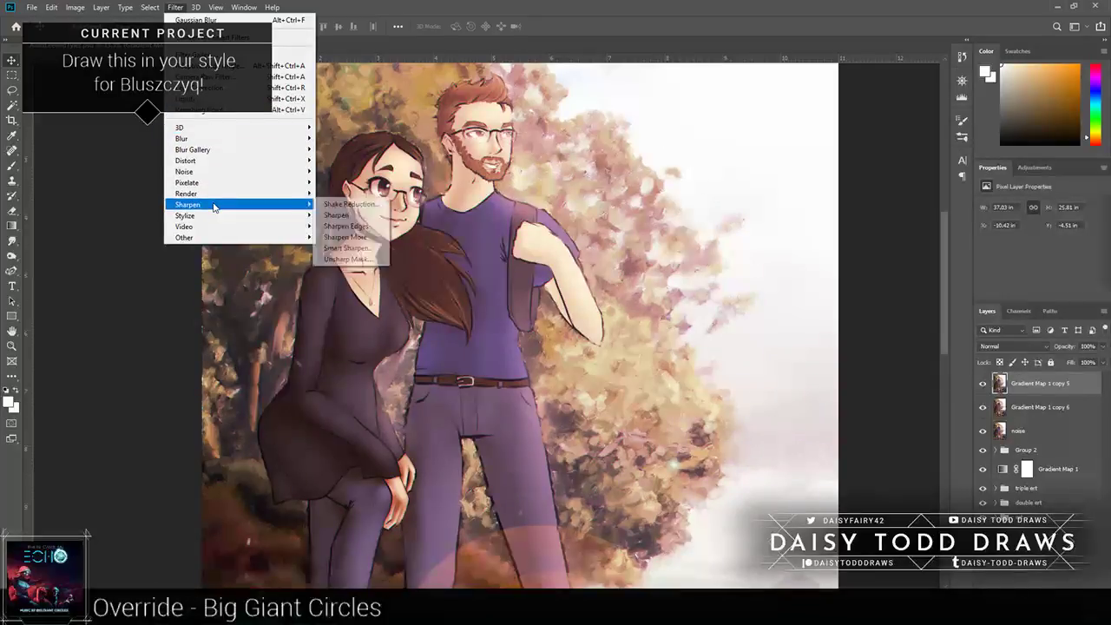
# Step: Apply Smart Sharpen to Gradient Map 1 copy 5 with Amount 262% and Radius 3.8 px
pyautogui.click(346, 247)
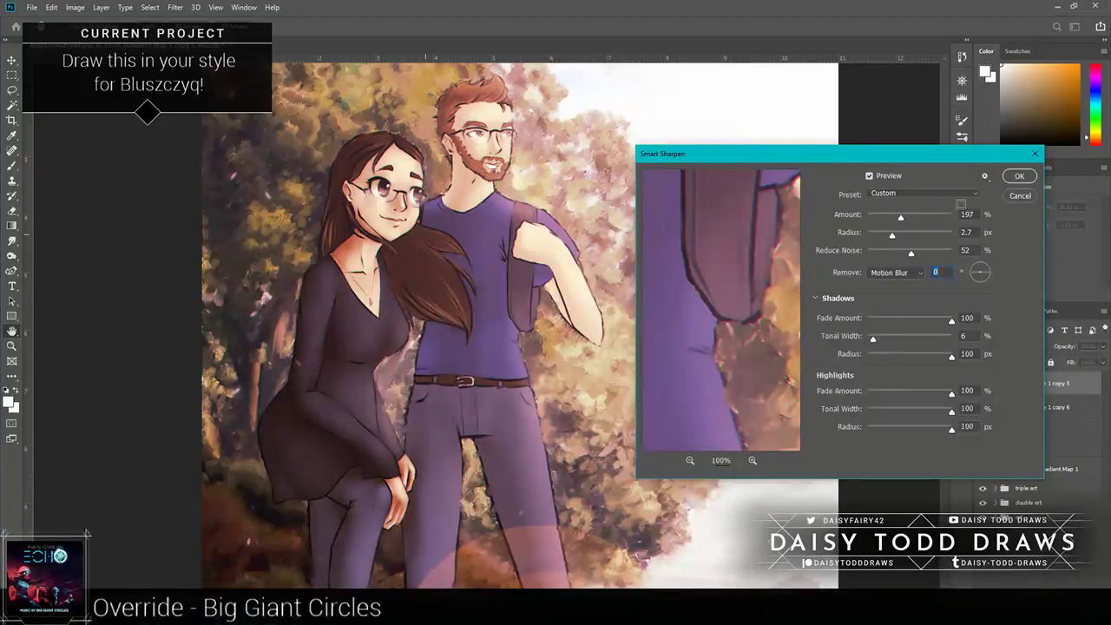
pyautogui.click(912, 217)
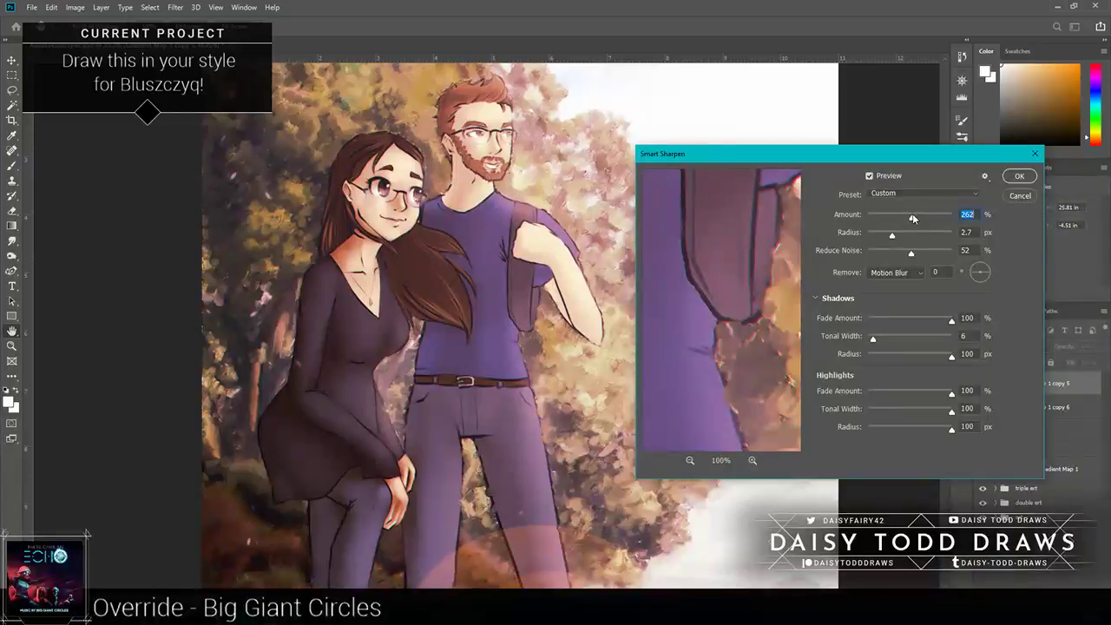
pyautogui.click(898, 234)
pyautogui.press('Return')
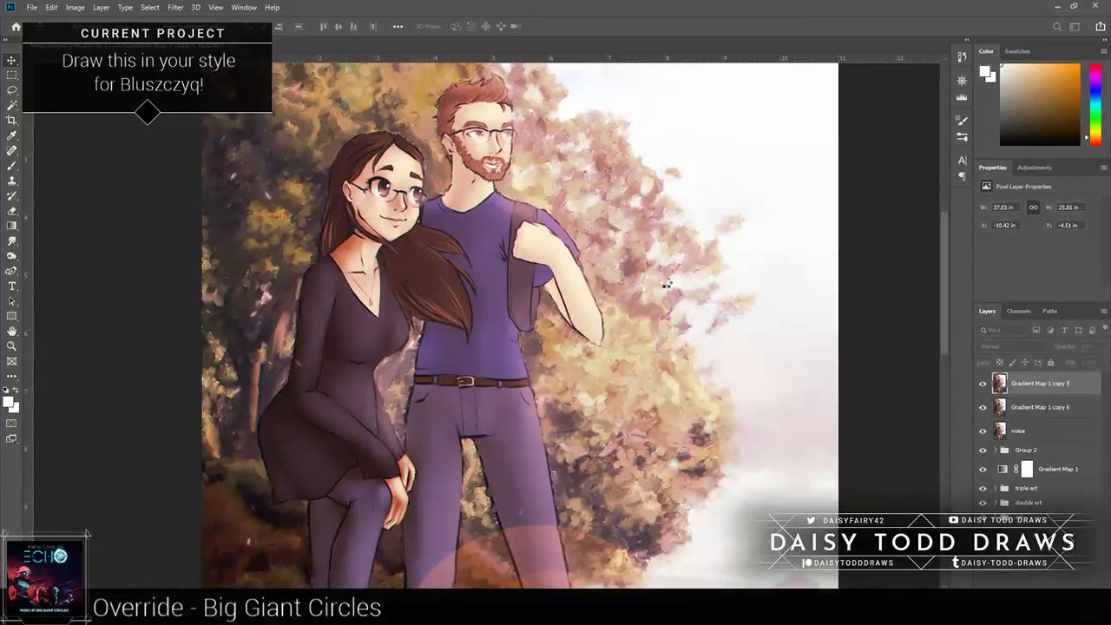
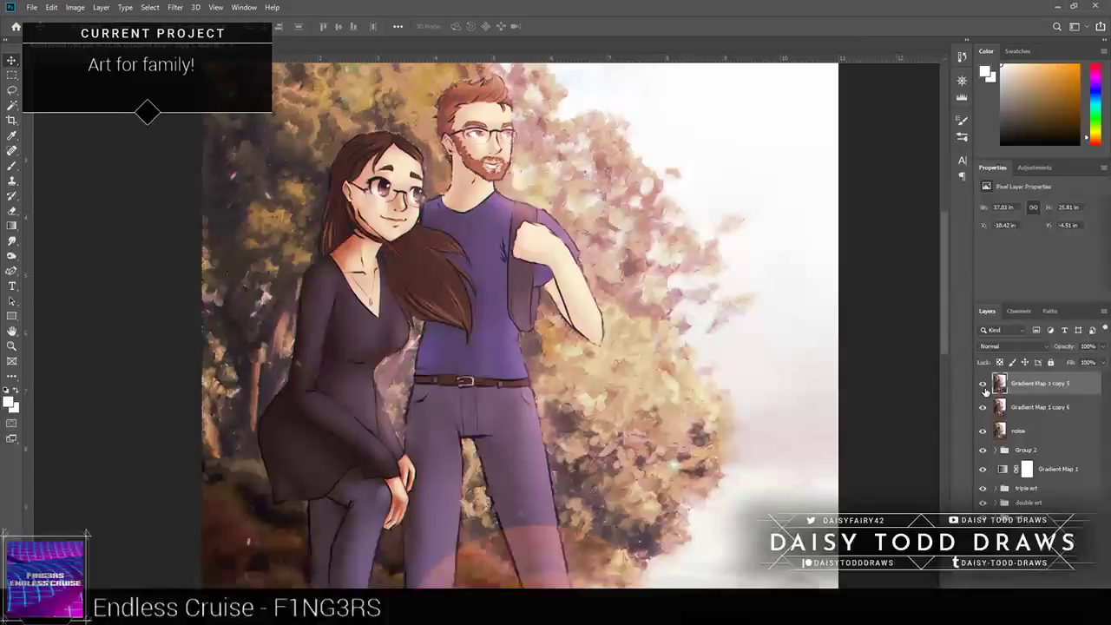
# Step: Add a mask to Gradient Map 1 copy 5 and set up a small soft brush
pyautogui.click(1038, 578)
pyautogui.press('b')
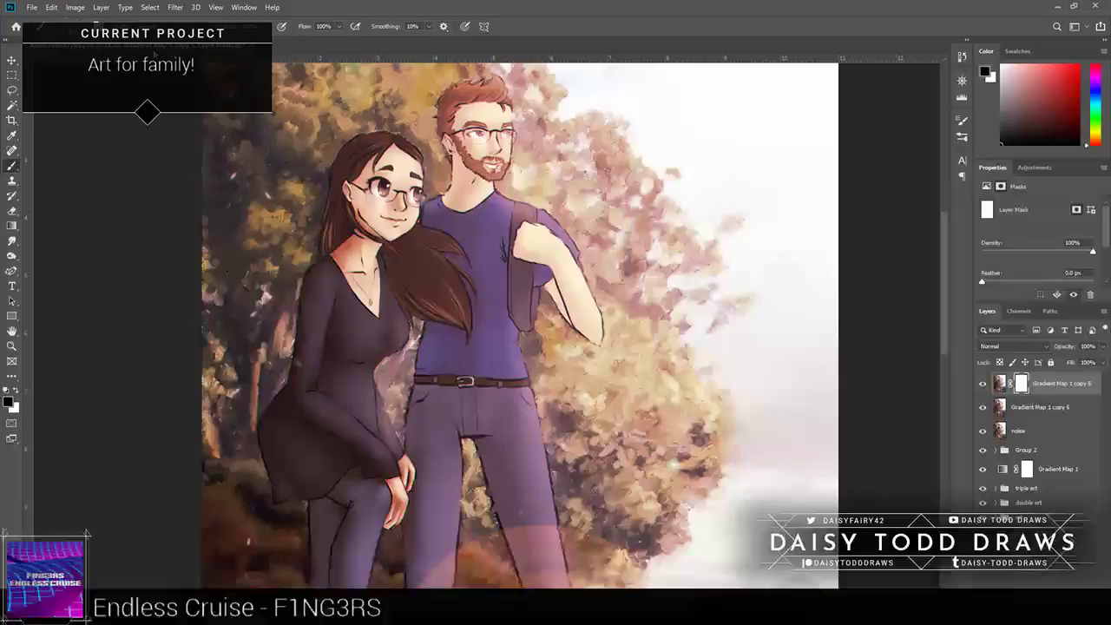
pyautogui.click(39, 26)
pyautogui.click(21, 278)
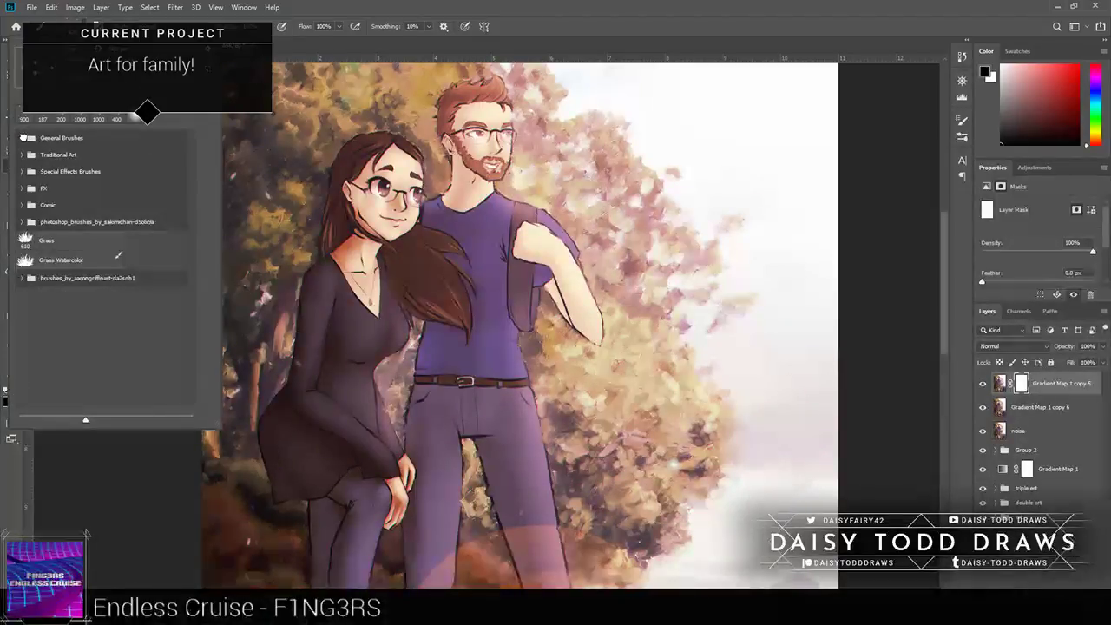
pyautogui.doubleClick(118, 257)
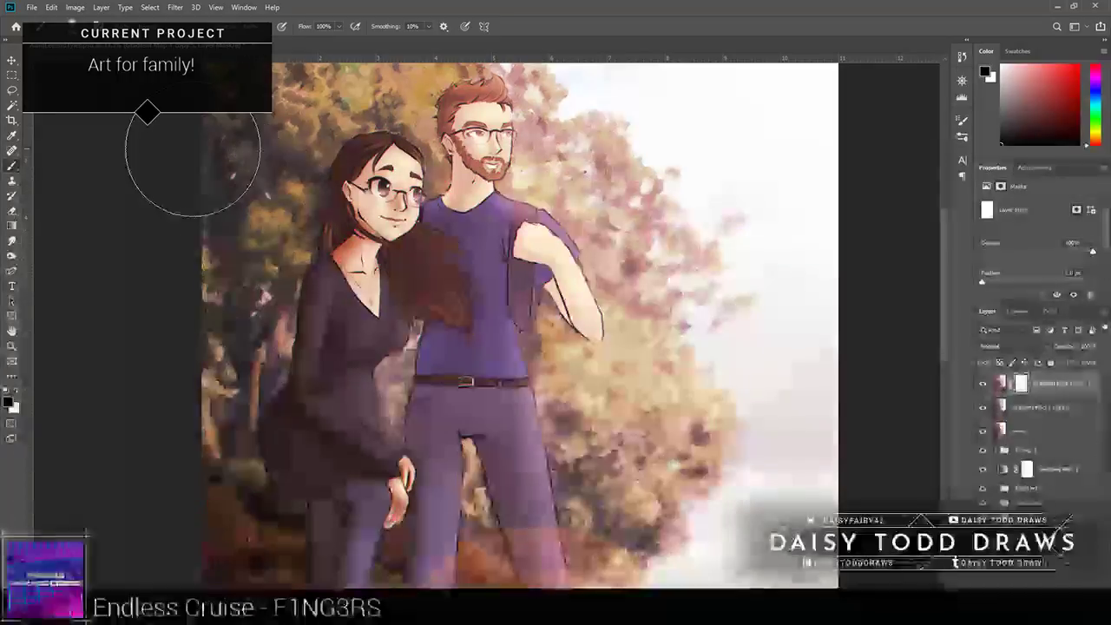
pyautogui.moveTo(174, 214); pyautogui.dragTo(189, 313)
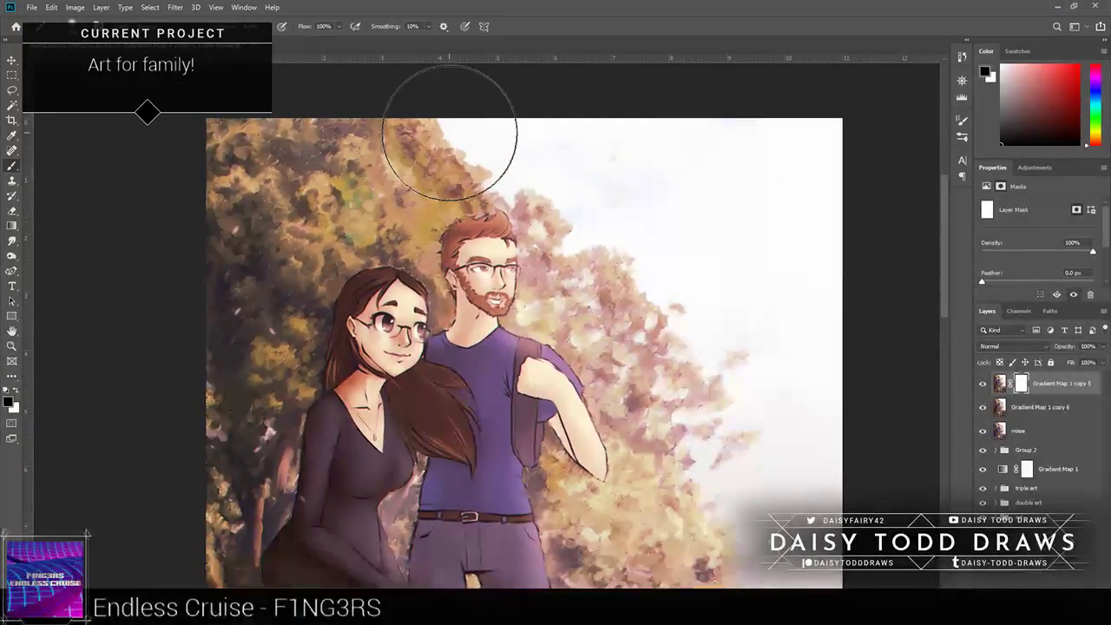
pyautogui.press('[')
pyautogui.press('[')
pyautogui.press('[')
pyautogui.press('[')
pyautogui.press('[')
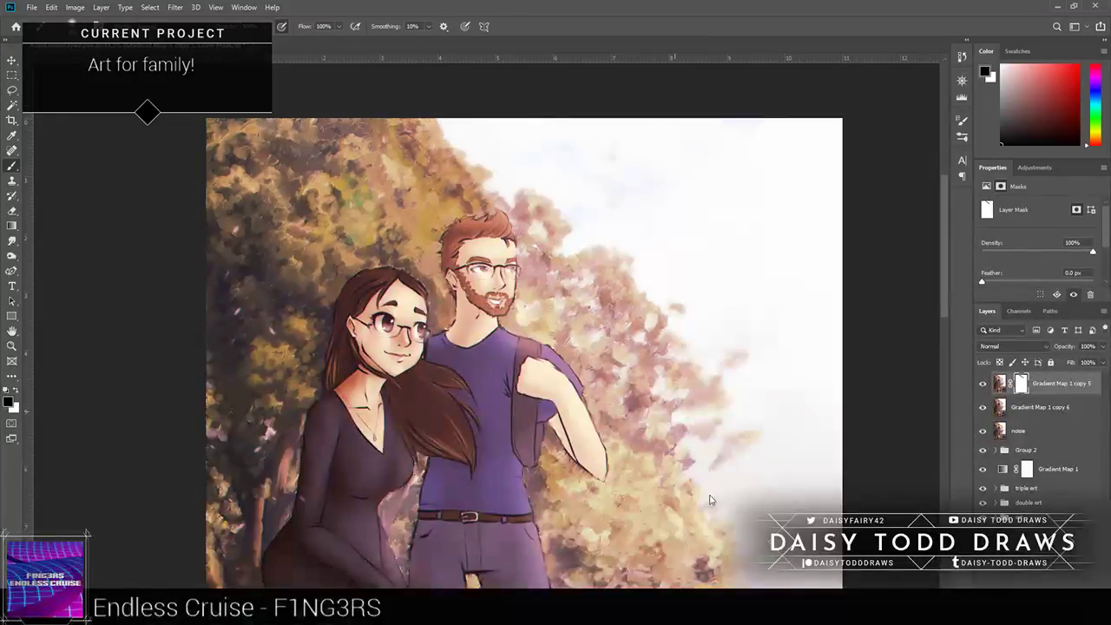
# Step: Paint the gradient-map effect off the mask along the left-edge and top-edge foliage
pyautogui.moveTo(560, 425); pyautogui.dragTo(521, 235)
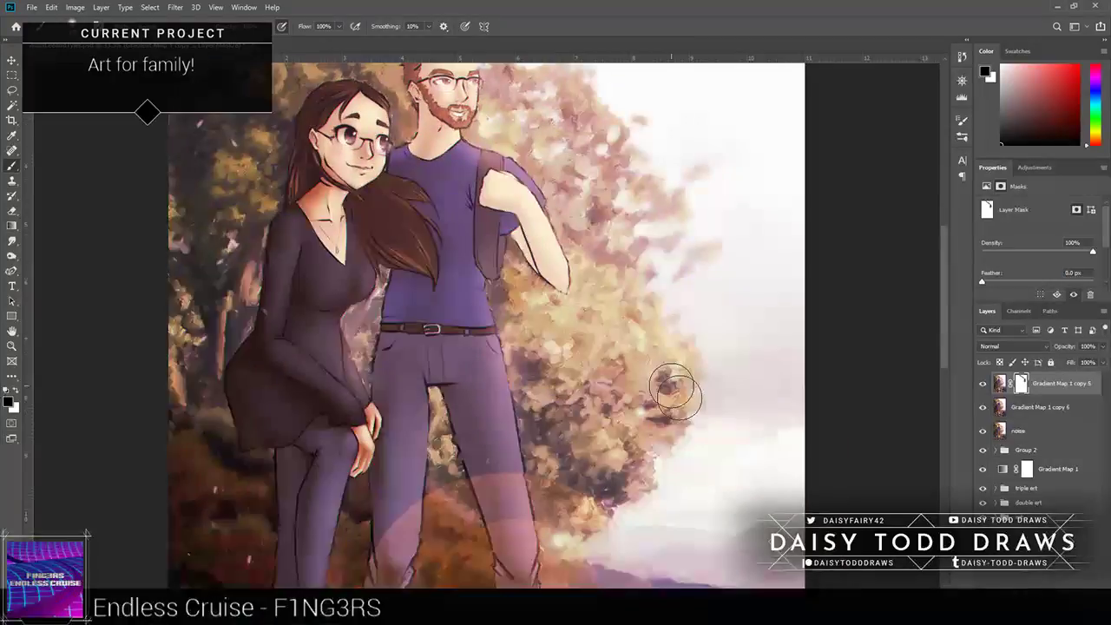
pyautogui.moveTo(675, 393); pyautogui.dragTo(601, 225)
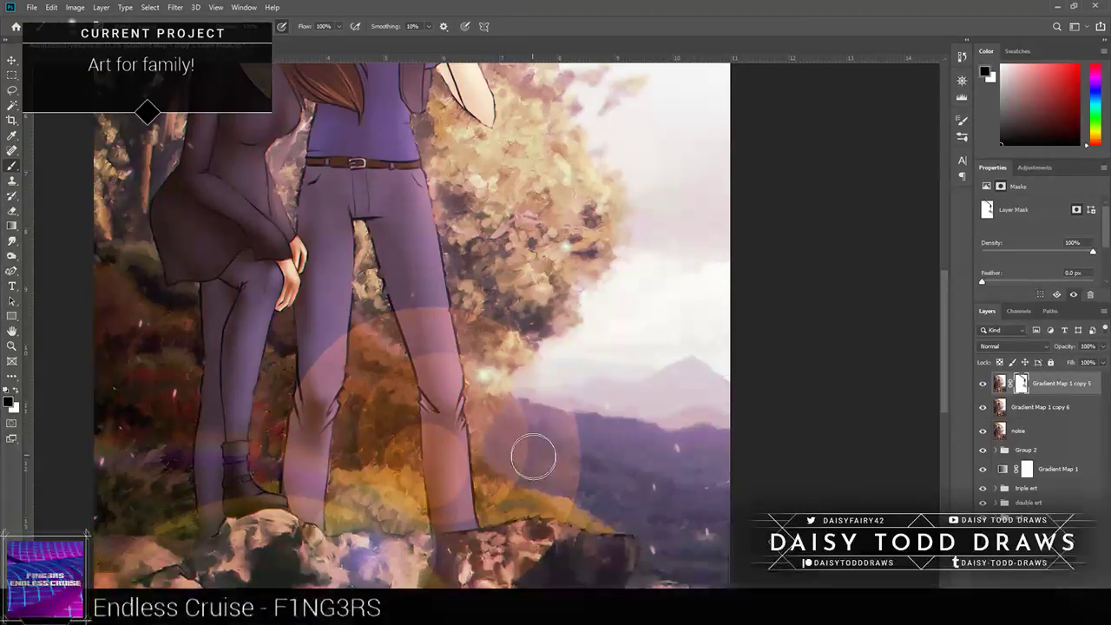
pyautogui.scroll(-4, 533, 455)
pyautogui.hscroll(2, 532, 456)
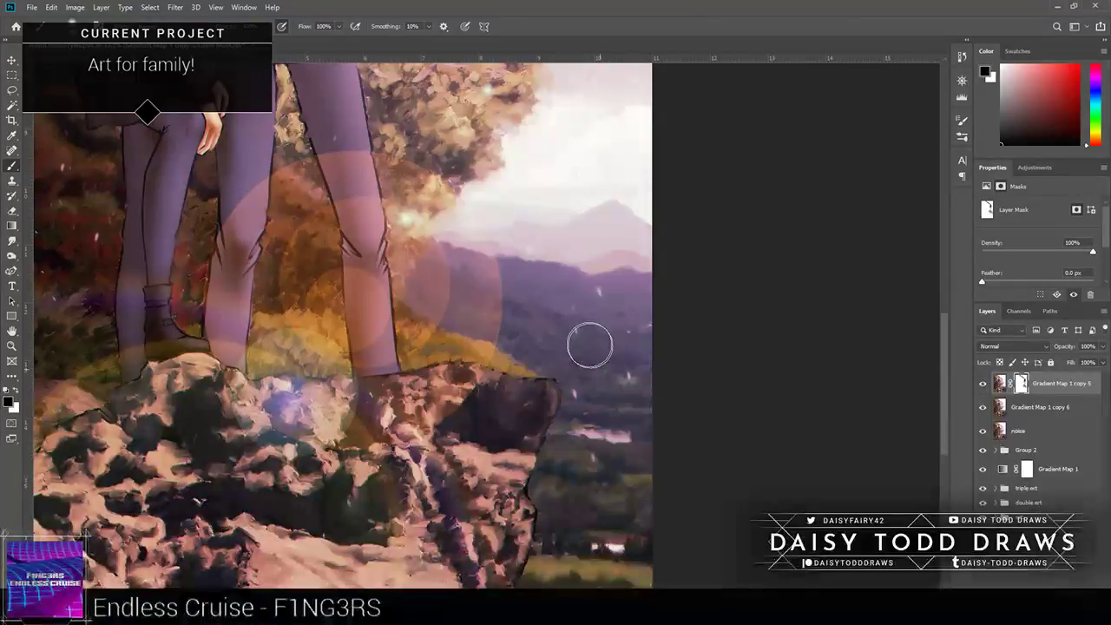
pyautogui.scroll(-5, 589, 345)
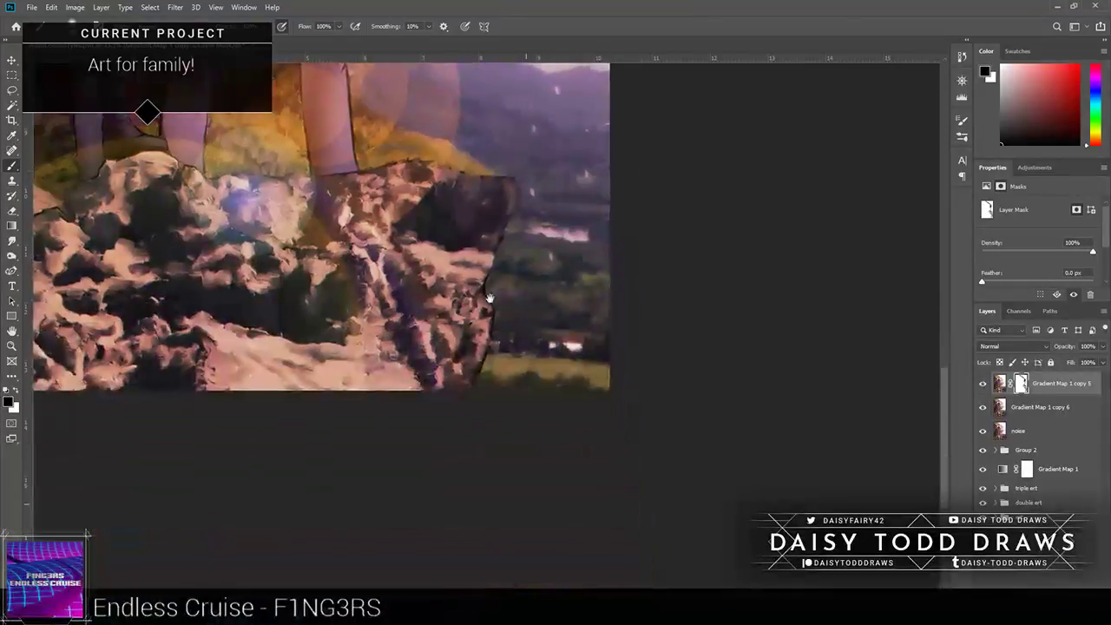
pyautogui.moveTo(419, 436); pyautogui.dragTo(579, 507)
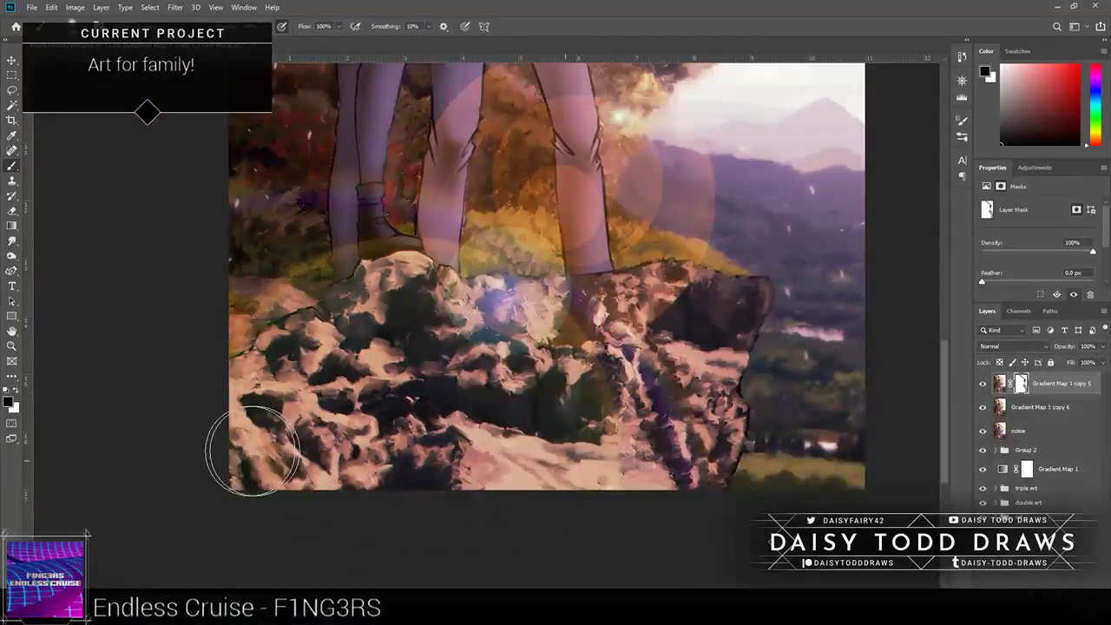
pyautogui.scroll(2, 279, 450)
pyautogui.moveTo(280, 450); pyautogui.dragTo(315, 379)
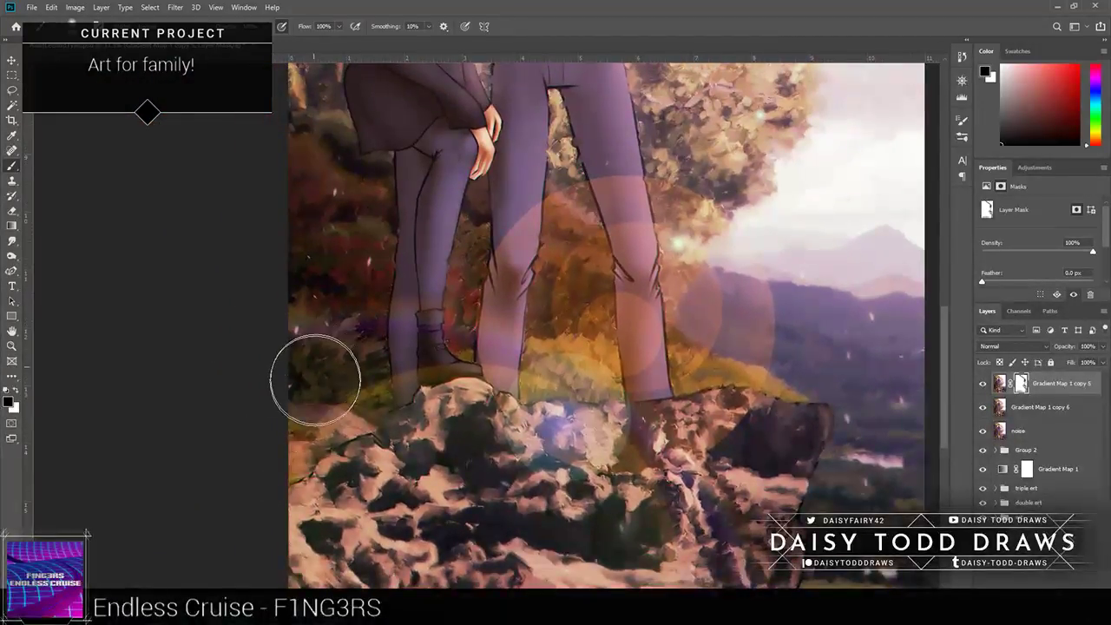
pyautogui.press('[')
pyautogui.press('[')
pyautogui.press('[')
pyautogui.press('[')
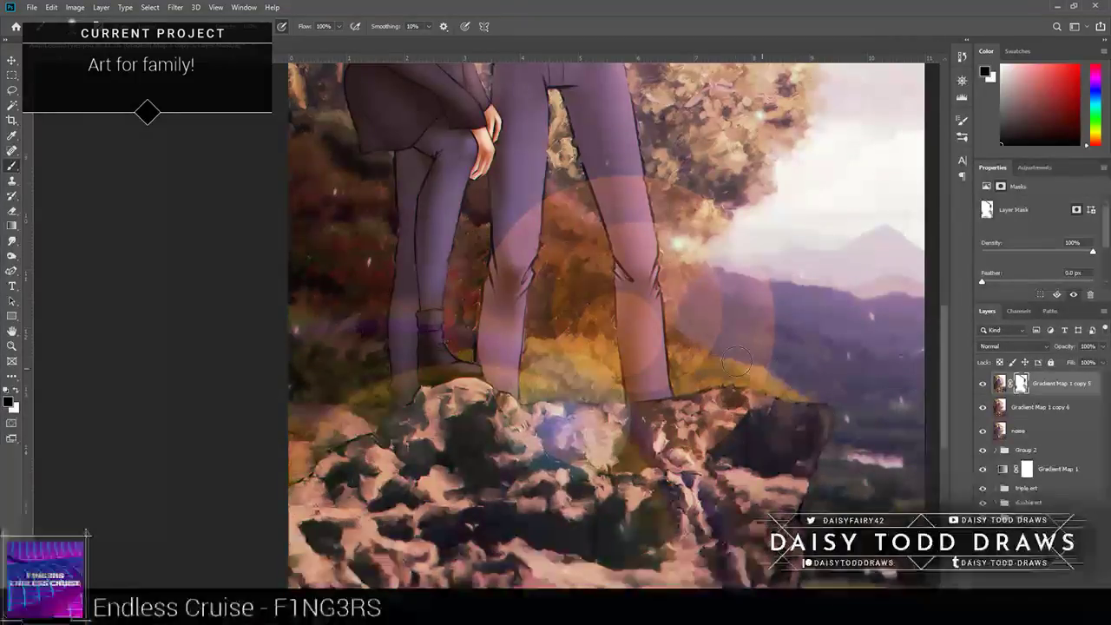
pyautogui.moveTo(733, 360)
pyautogui.mouseDown()
pyautogui.moveTo(532, 471)
pyautogui.moveTo(536, 514)
pyautogui.mouseUp()
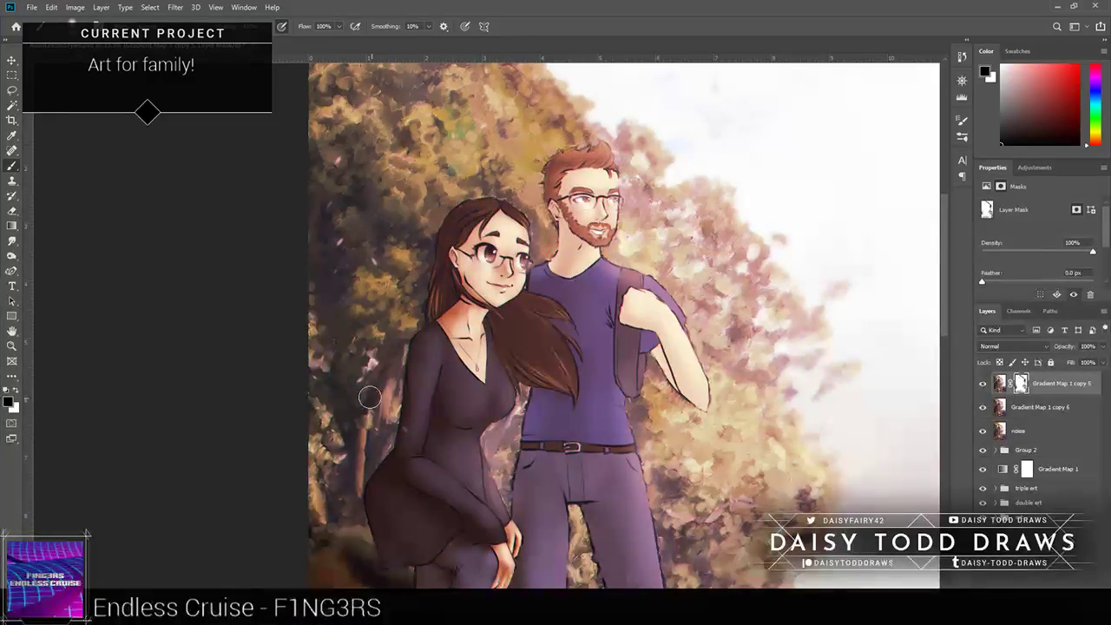
pyautogui.scroll(3, 367, 391)
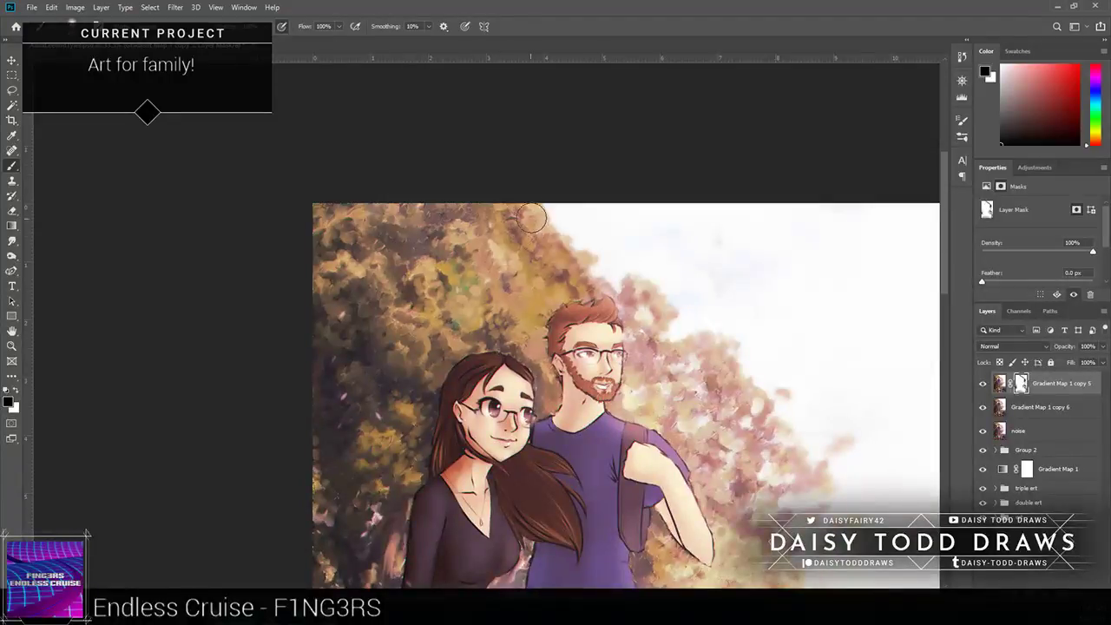
pyautogui.moveTo(531, 208); pyautogui.dragTo(442, 199)
# Step: Zoom out with the Navigator, show Gradient Map 1 copy 6, then zoom back in on the couple
pyautogui.click(961, 80)
pyautogui.click(867, 147)
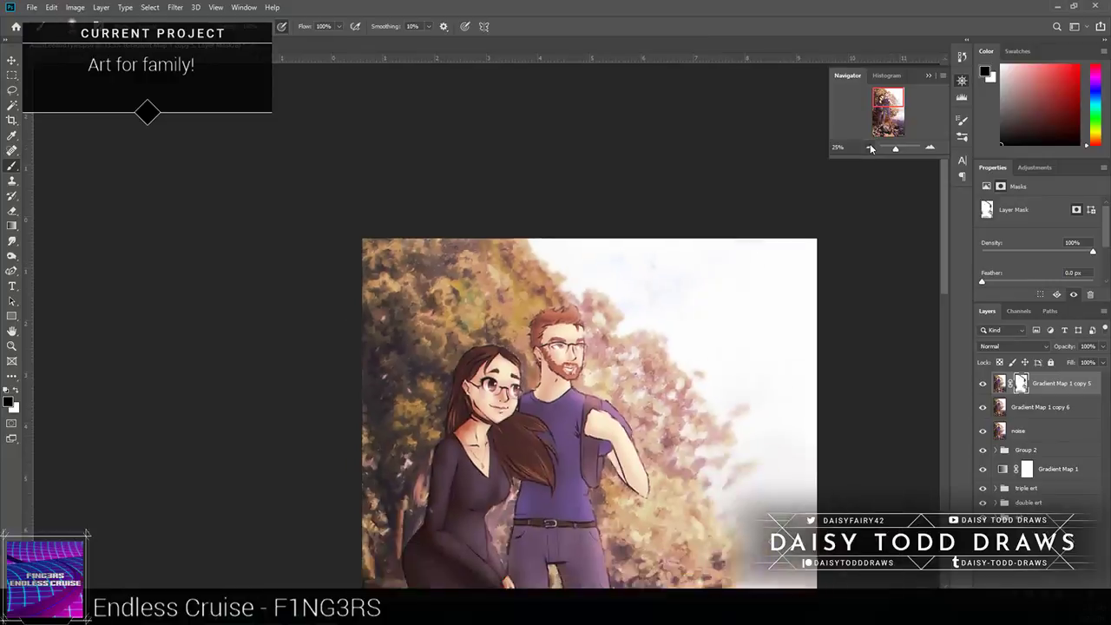
pyautogui.click(868, 147)
pyautogui.click(868, 146)
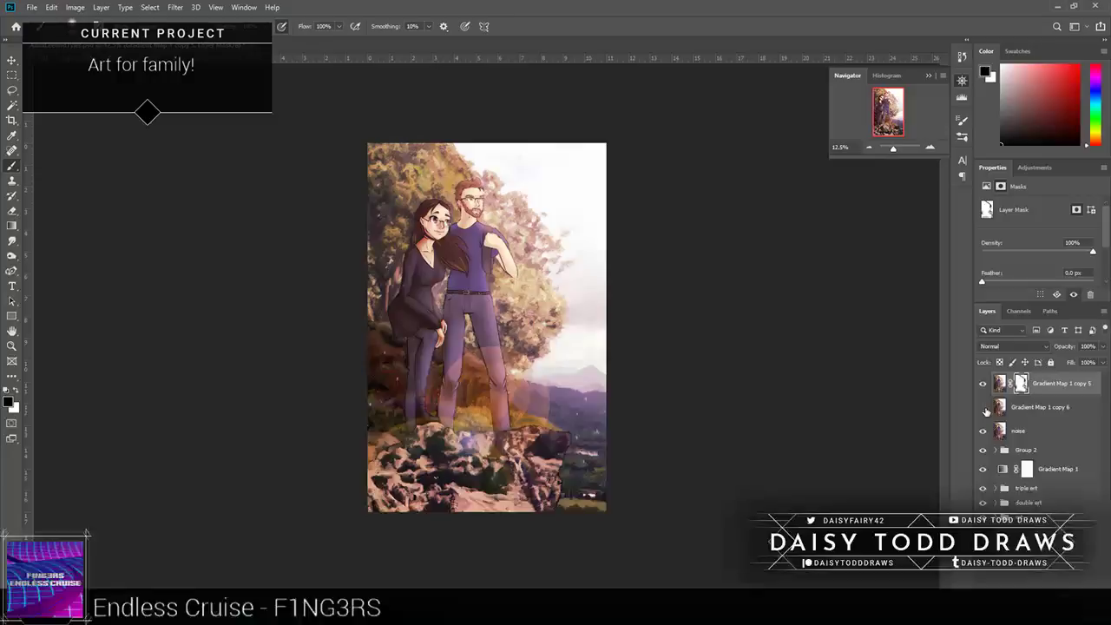
pyautogui.click(983, 408)
pyautogui.click(931, 148)
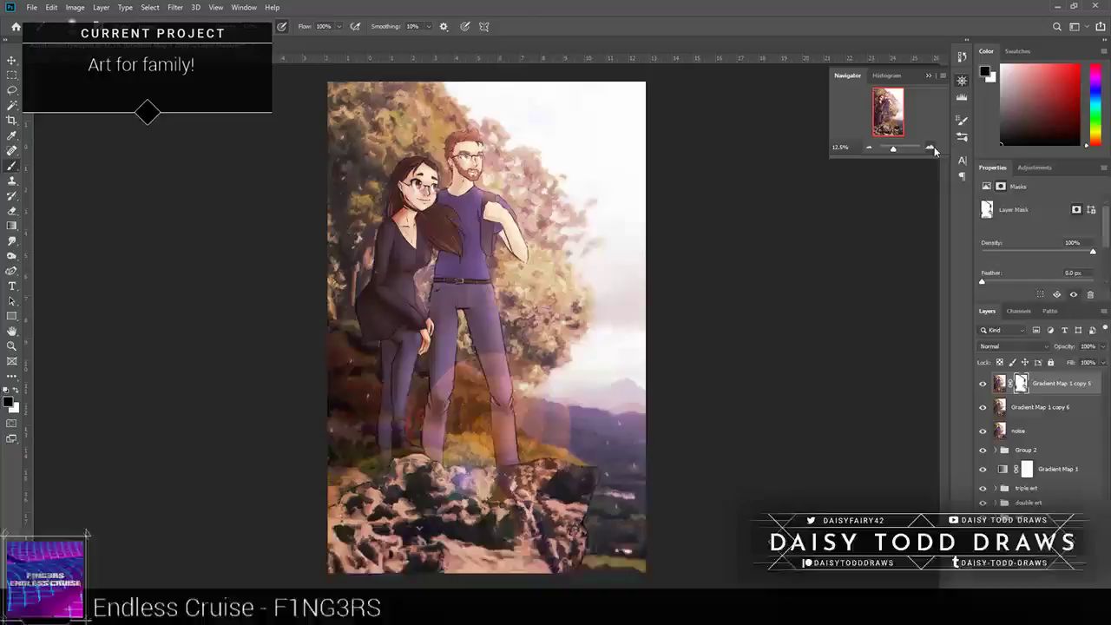
pyautogui.click(931, 148)
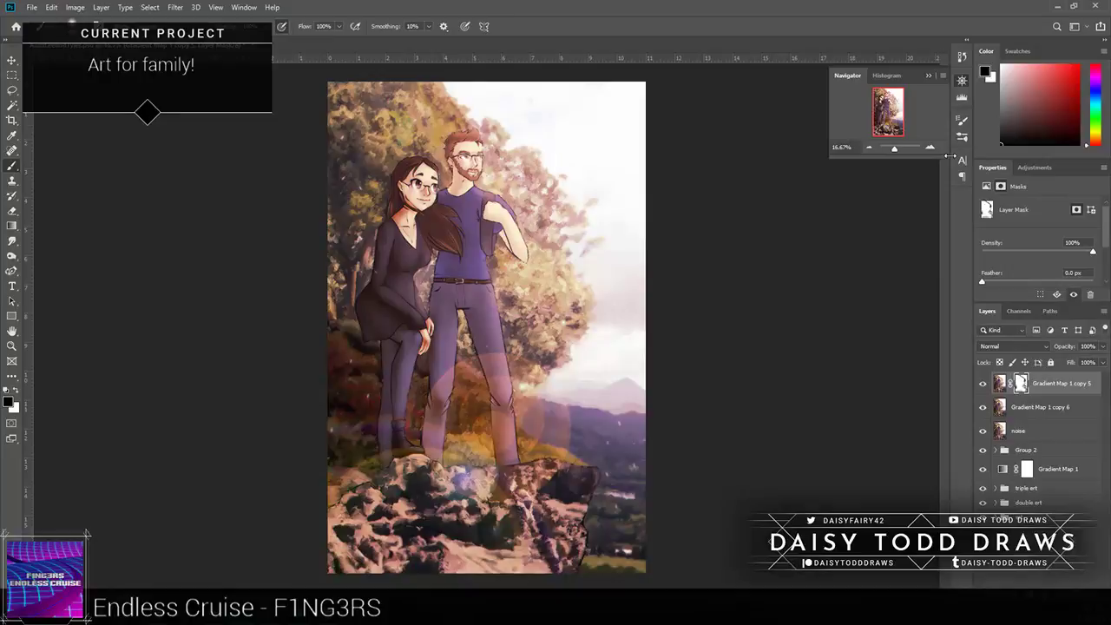
pyautogui.hotkey('ctrl', '+')
pyautogui.hotkey('ctrl', '+')
# Step: Pan over the couple's faces, bodies and legs with panels hidden, then fit the whole canvas
pyautogui.moveTo(595, 302)
pyautogui.mouseDown()
pyautogui.moveTo(595, 414)
pyautogui.moveTo(567, 253)
pyautogui.mouseUp()
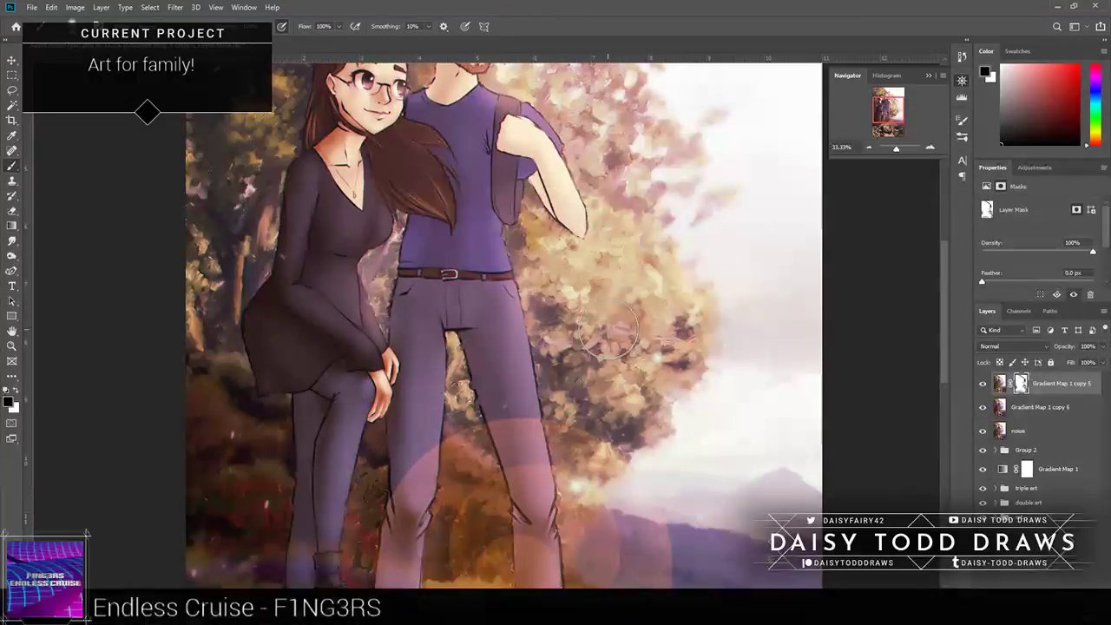
pyautogui.moveTo(526, 226); pyautogui.dragTo(595, 226)
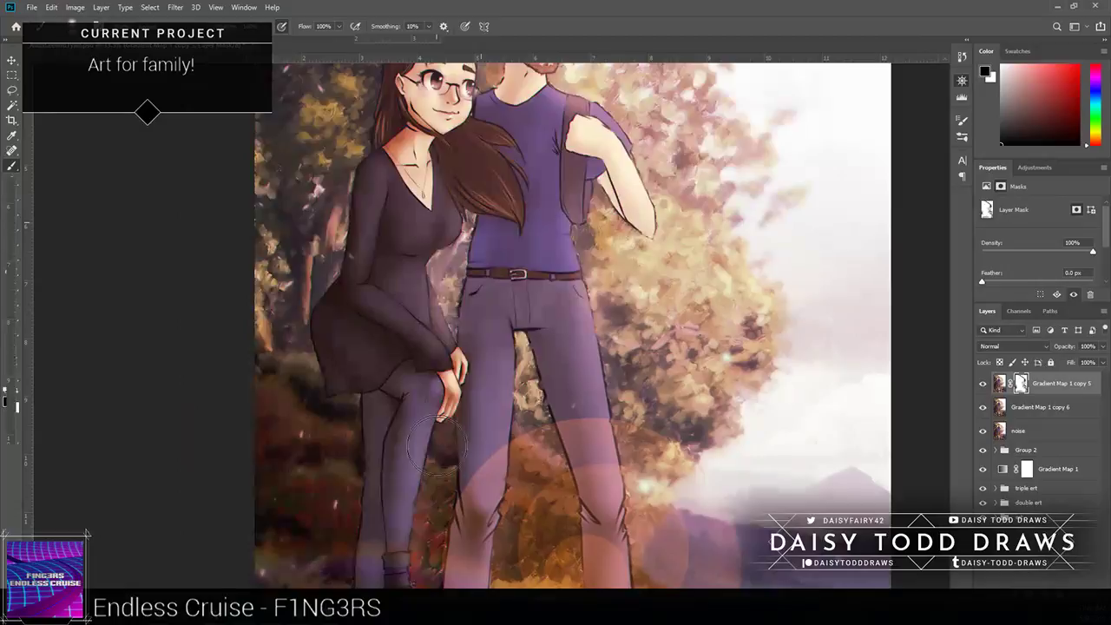
pyautogui.press('Tab')
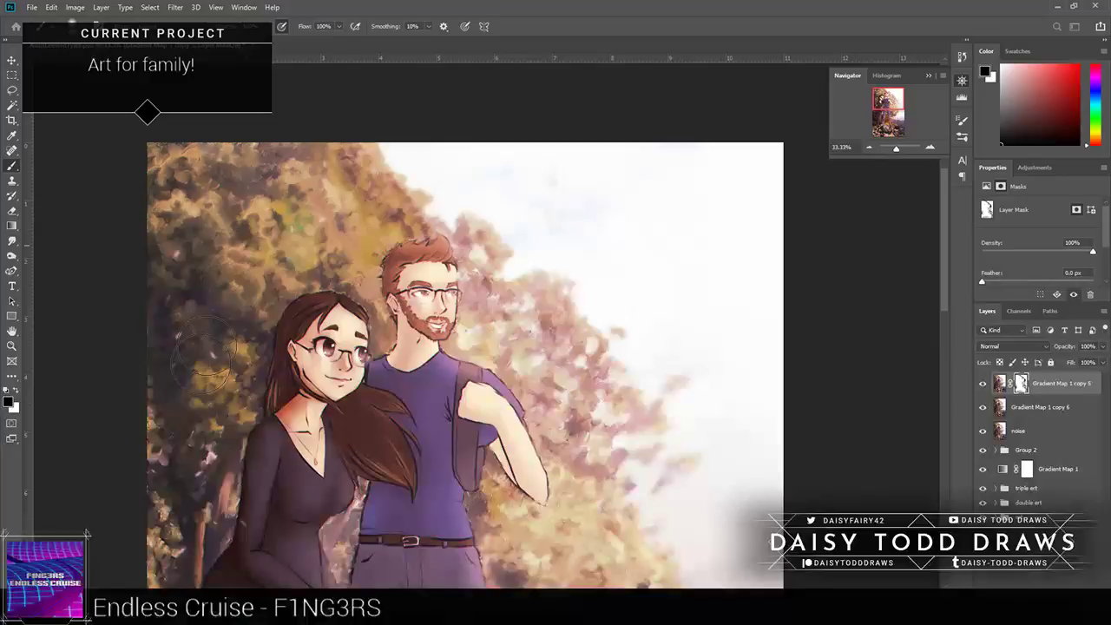
pyautogui.moveTo(204, 351); pyautogui.dragTo(263, 195)
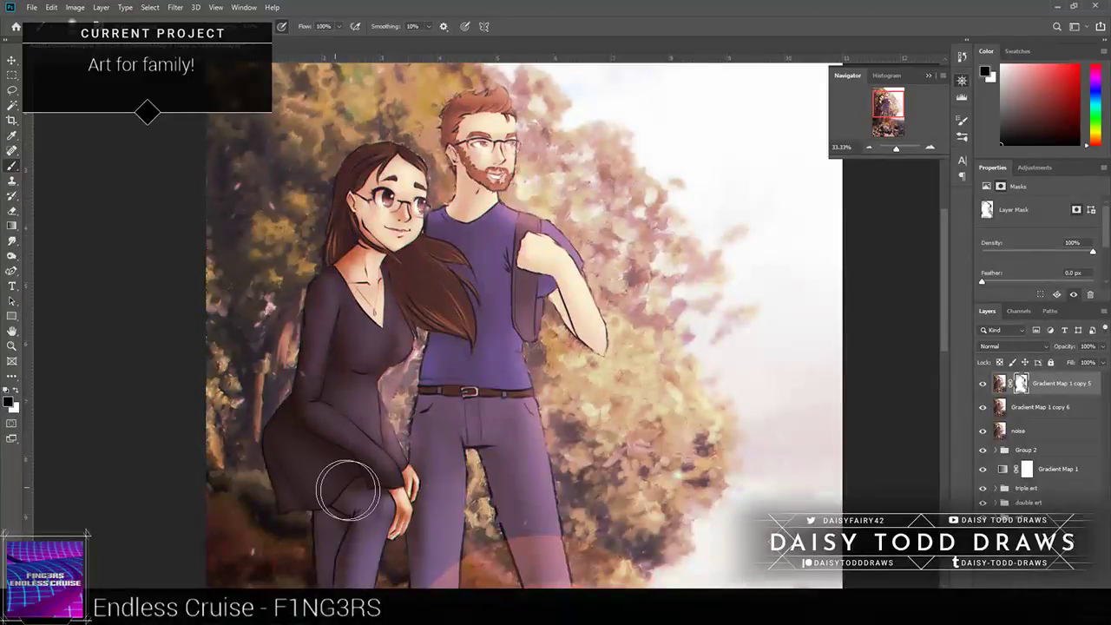
pyautogui.moveTo(347, 490); pyautogui.dragTo(269, 292)
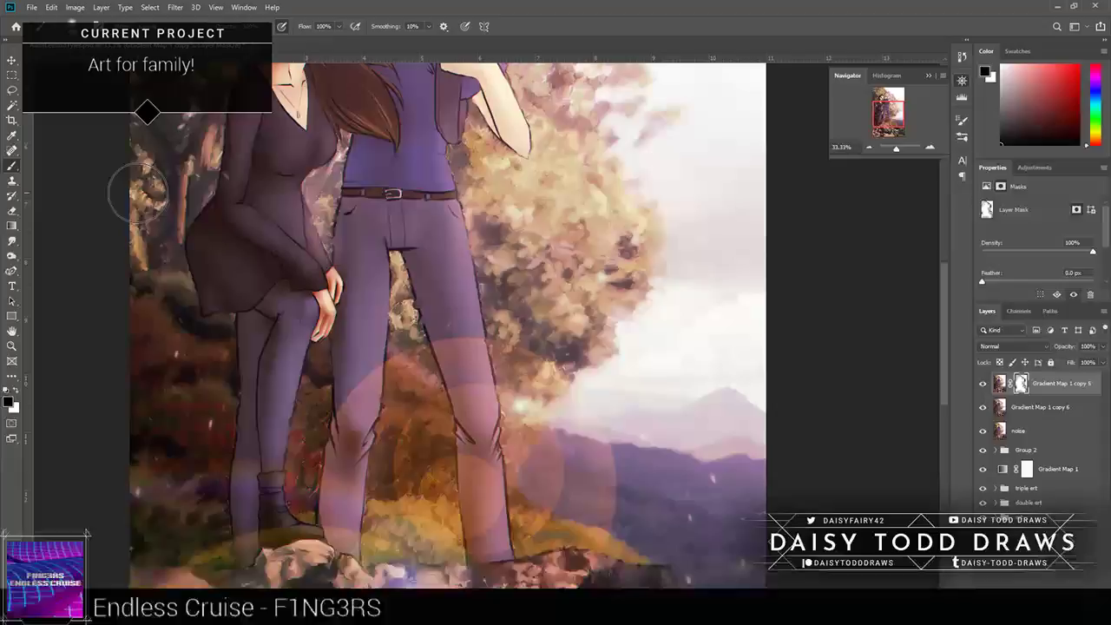
pyautogui.hotkey('ctrl', '0')
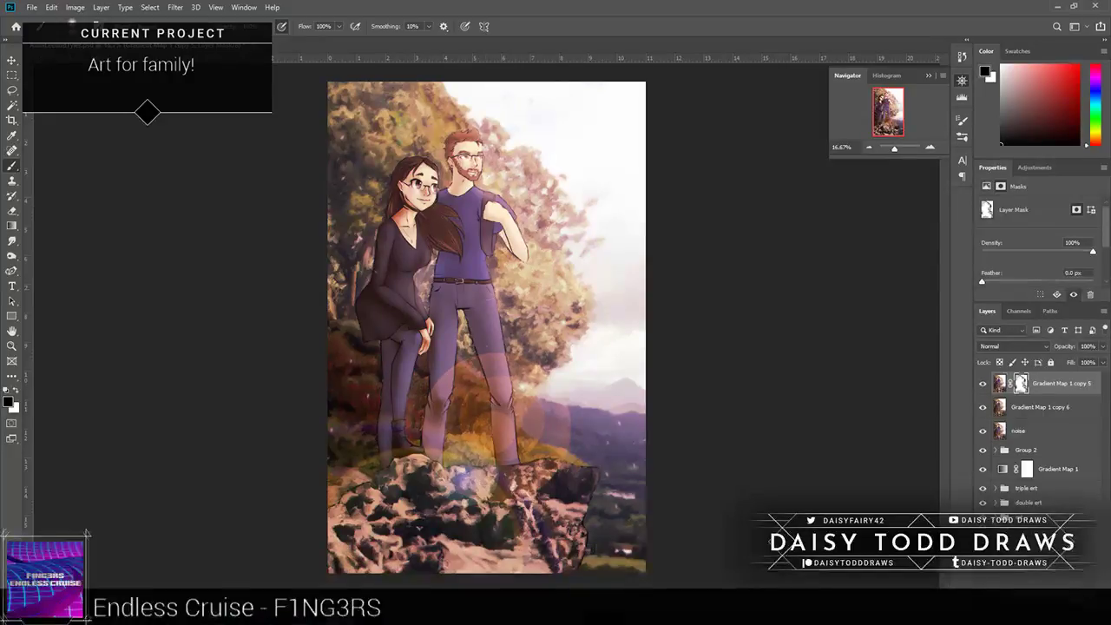
# Step: Add a new empty layer and switch to white, trying and undoing test strokes
pyautogui.hotkey('ctrl', 'shift', 'alt', 'n')
pyautogui.press('x')
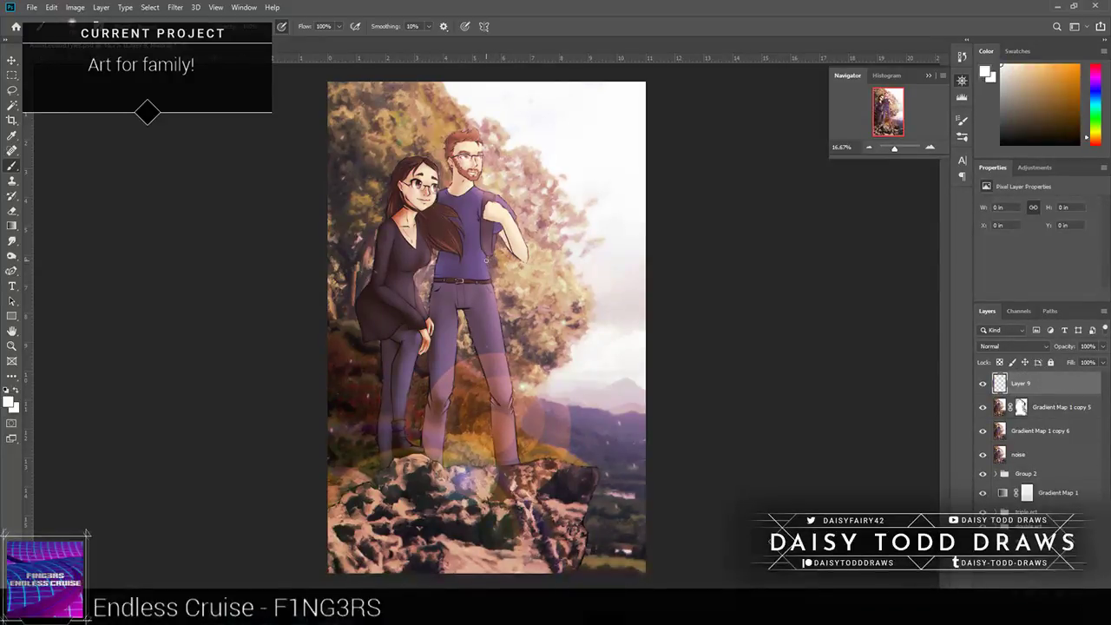
pyautogui.moveTo(486, 259); pyautogui.dragTo(491, 289)
pyautogui.hotkey('ctrl', 'z')
pyautogui.moveTo(485, 253); pyautogui.dragTo(514, 387)
pyautogui.hotkey('ctrl', 'z')
# Step: Zoom to 50% on the rocky cliff and make brush size follow pen pressure
pyautogui.click(63, 26)
pyautogui.click(22, 139)
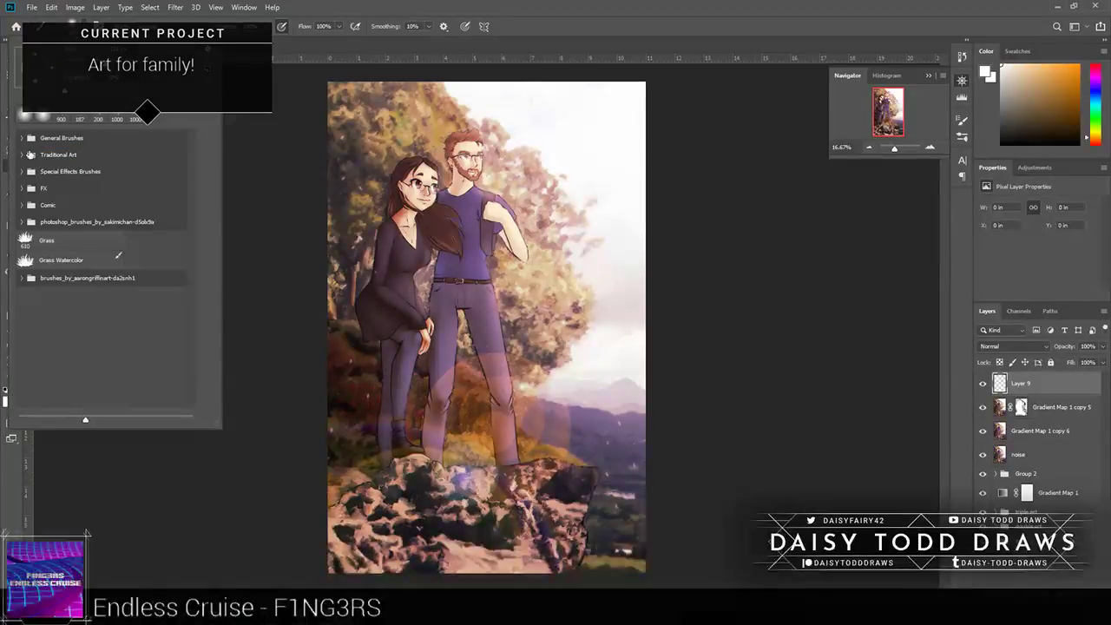
pyautogui.click(238, 491)
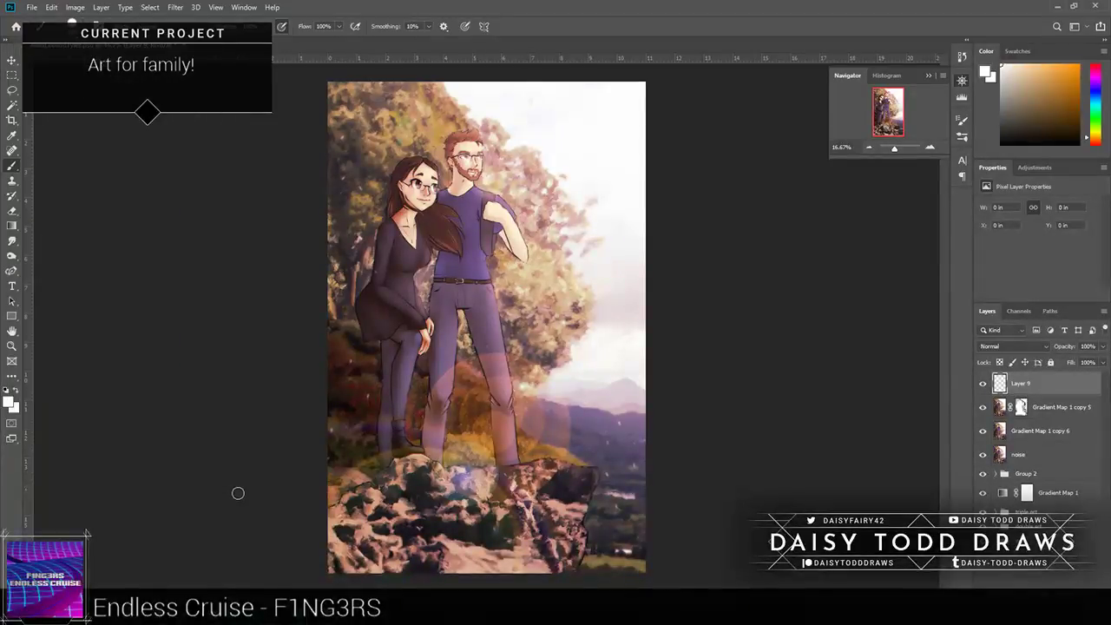
pyautogui.click(929, 148)
pyautogui.click(930, 148)
pyautogui.click(930, 148)
pyautogui.click(929, 148)
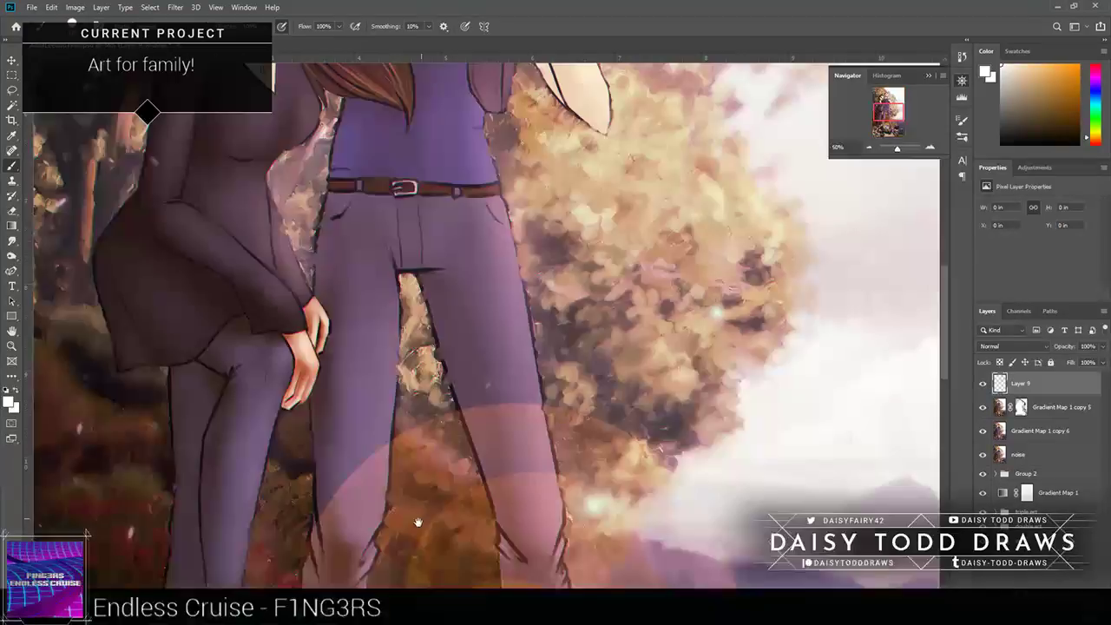
pyautogui.moveTo(417, 522); pyautogui.dragTo(304, 60)
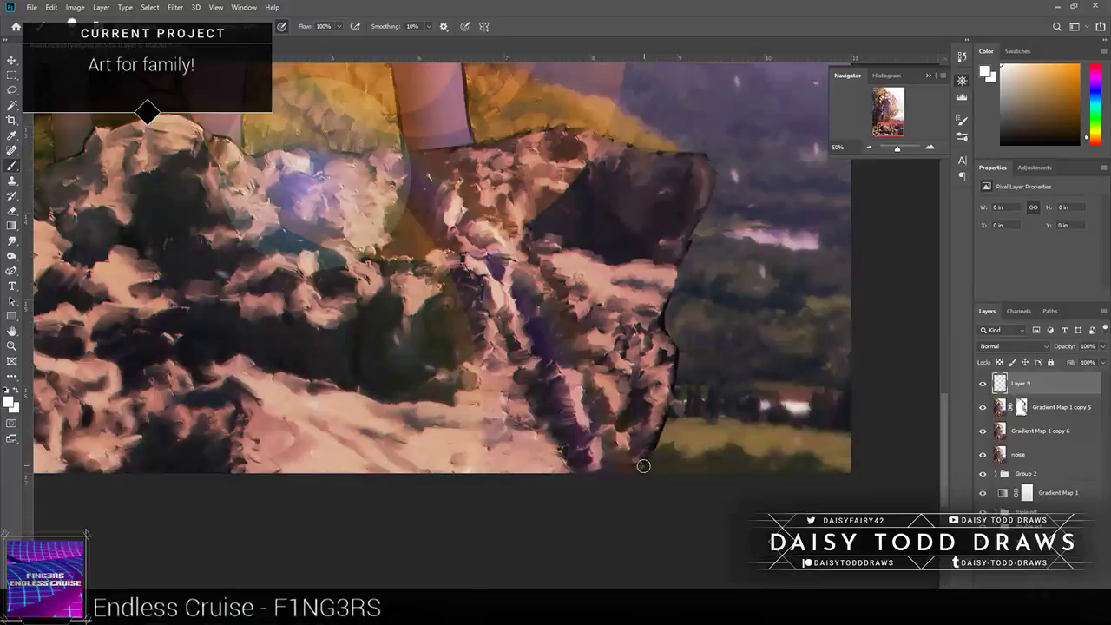
pyautogui.click(463, 27)
# Step: Write 'dtdraws 2019' near the bottom edge, then undo it
pyautogui.moveTo(640, 459); pyautogui.dragTo(651, 470)
pyautogui.moveTo(647, 460)
pyautogui.mouseDown()
pyautogui.moveTo(734, 467)
pyautogui.moveTo(745, 456)
pyautogui.mouseUp()
pyautogui.moveTo(752, 455); pyautogui.dragTo(762, 462)
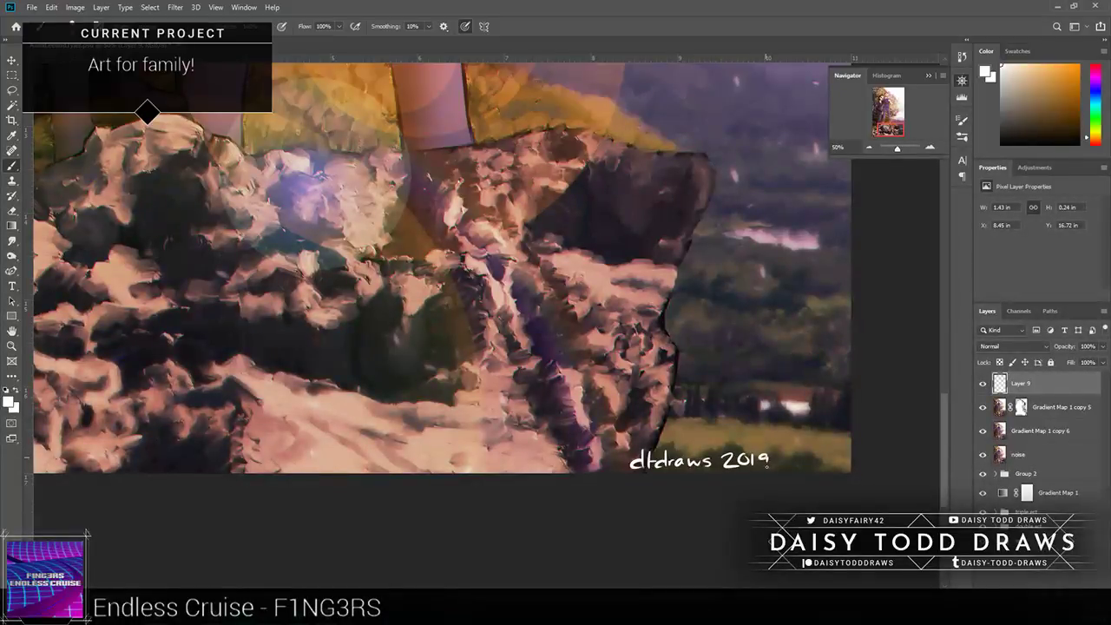
pyautogui.hotkey('ctrl', 'z')
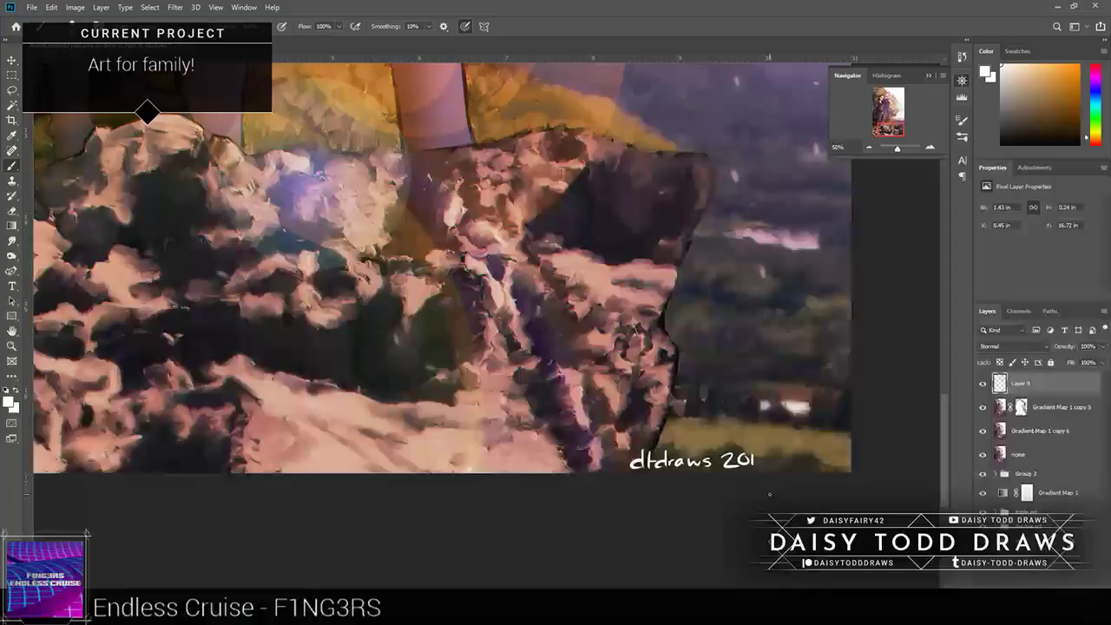
pyautogui.hotkey('ctrl', 'z')
pyautogui.hotkey('ctrl', 'z')
pyautogui.hotkey('ctrl', 'z')
pyautogui.hotkey('ctrl', 'z')
pyautogui.hotkey('ctrl', 'z')
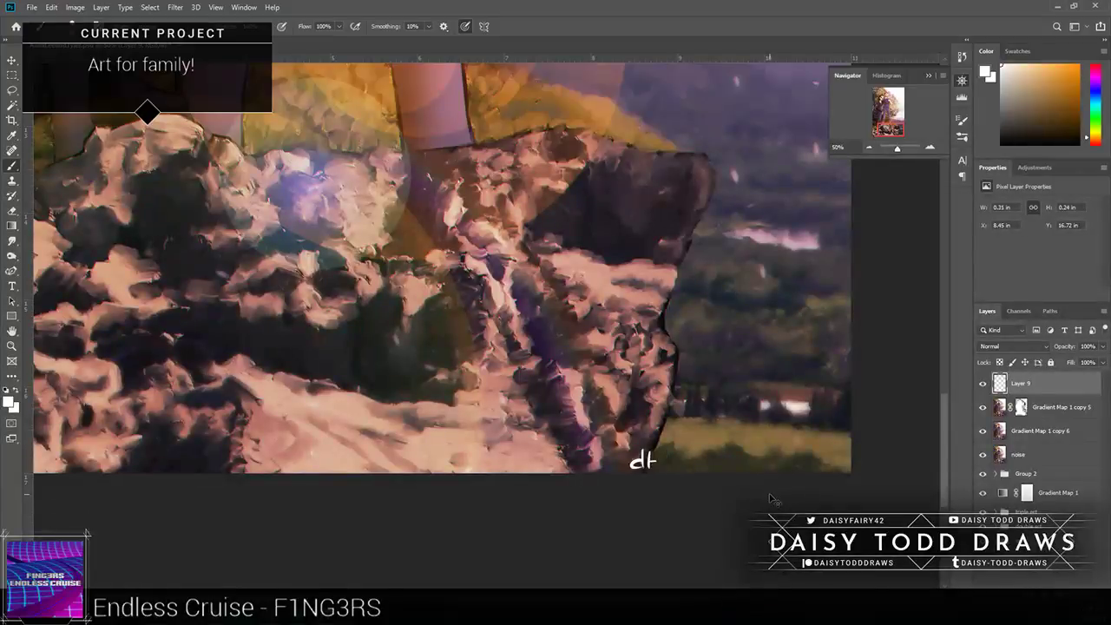
pyautogui.hotkey('ctrl', 'z')
pyautogui.hotkey('ctrl', 'z')
pyautogui.hotkey('ctrl', 'z')
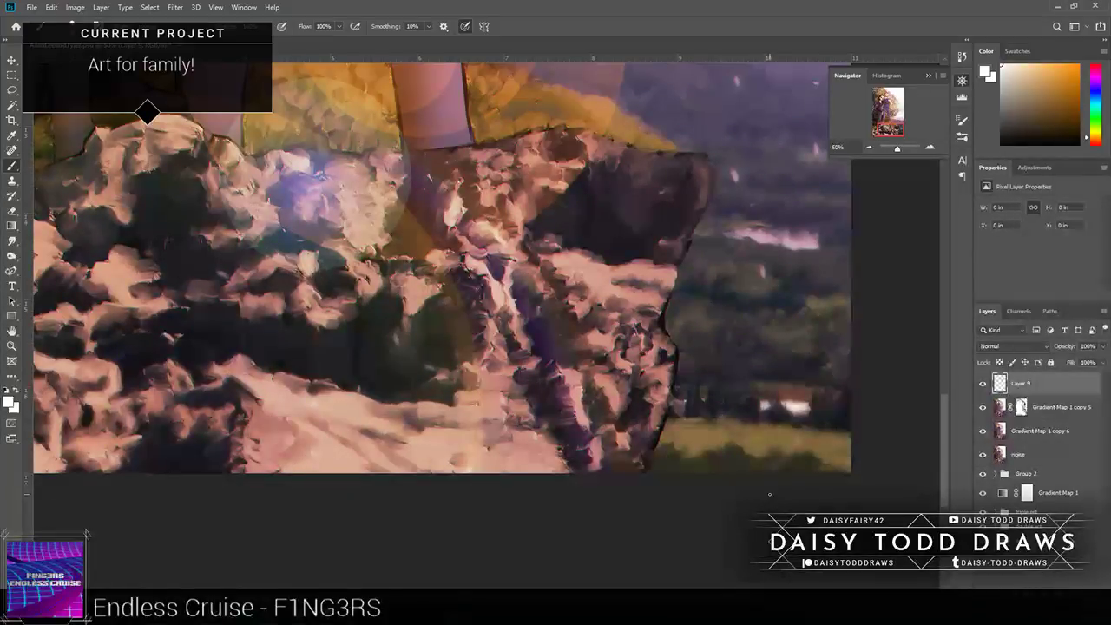
# Step: Hand-letter 'dtdraws 2019' on the rocks just below the couple's feet
pyautogui.moveTo(39, 251); pyautogui.dragTo(373, 469)
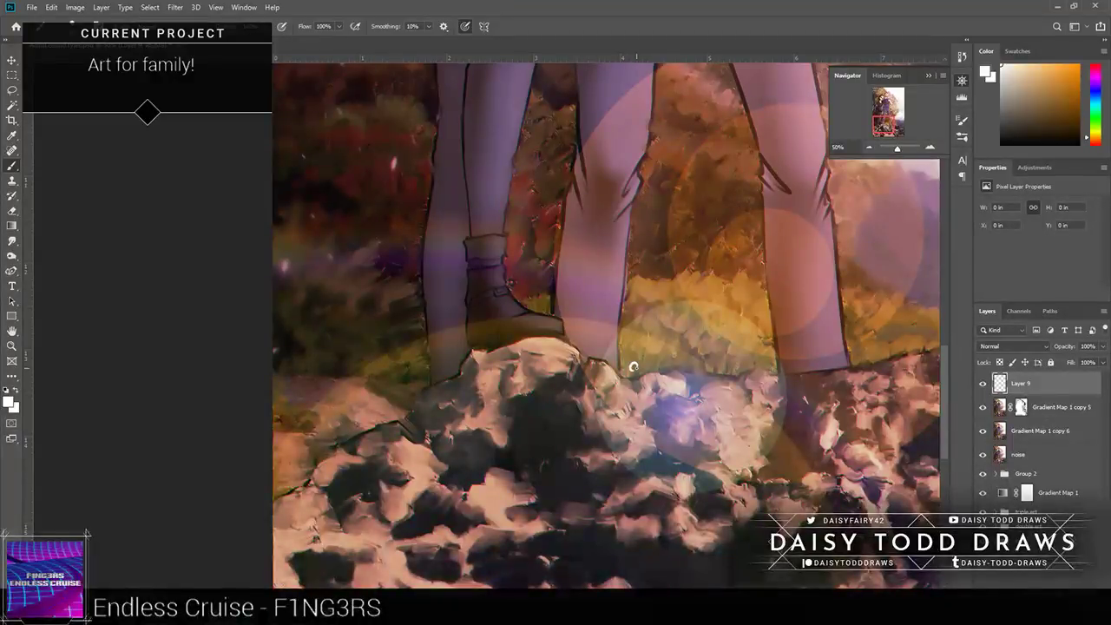
pyautogui.moveTo(634, 367)
pyautogui.mouseDown()
pyautogui.moveTo(715, 369)
pyautogui.moveTo(729, 356)
pyautogui.mouseUp()
pyautogui.moveTo(739, 356); pyautogui.dragTo(740, 368)
pyautogui.moveTo(753, 356); pyautogui.dragTo(752, 366)
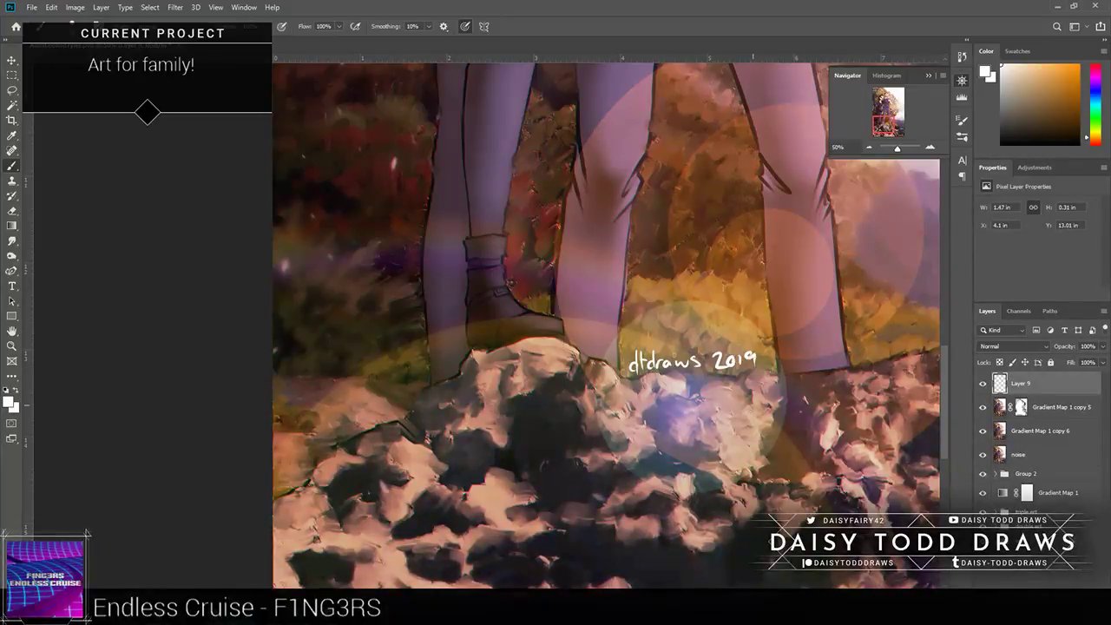
# Step: Set the signature layer's opacity to 16%, then zoom out to the full painting
pyautogui.click(1102, 346)
pyautogui.moveTo(1100, 361); pyautogui.dragTo(1052, 362)
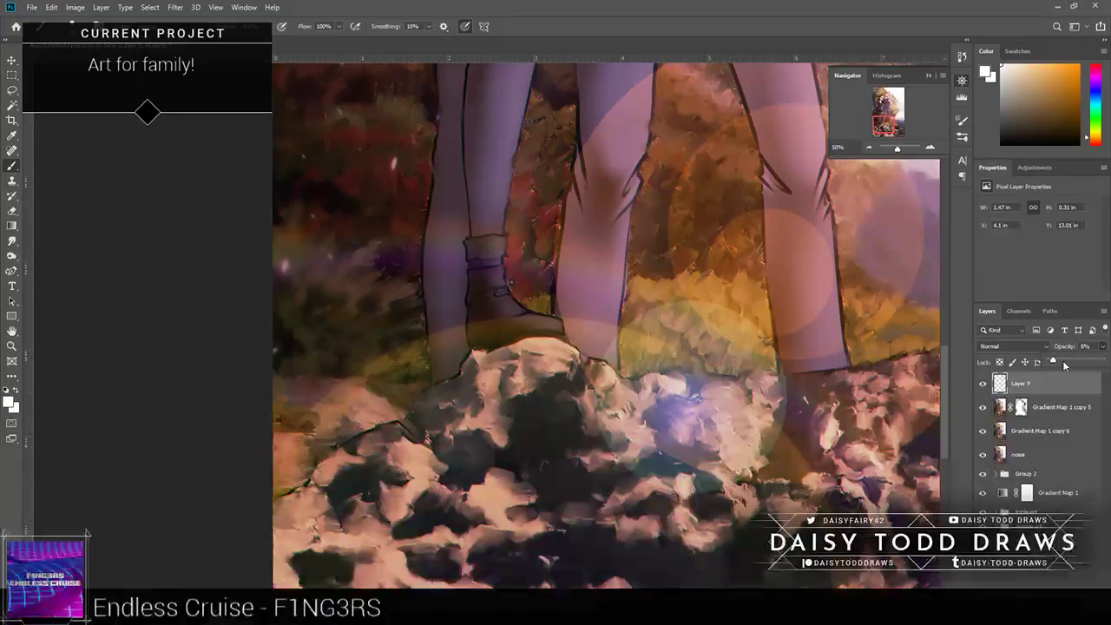
pyautogui.click(1058, 361)
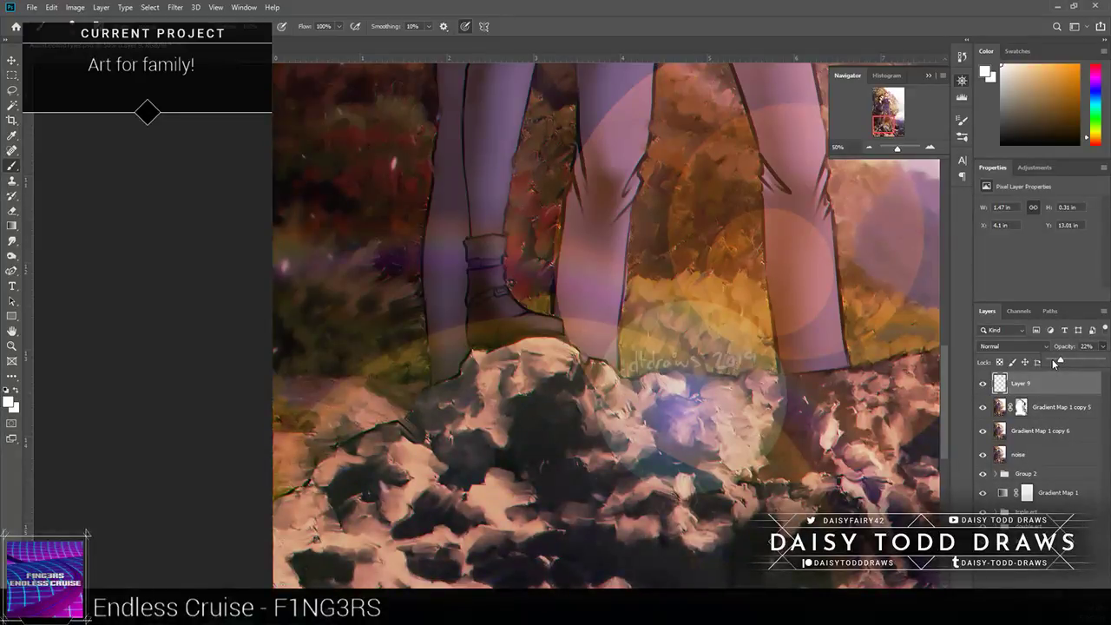
pyautogui.click(1052, 361)
pyautogui.moveTo(1057, 363); pyautogui.dragTo(1058, 363)
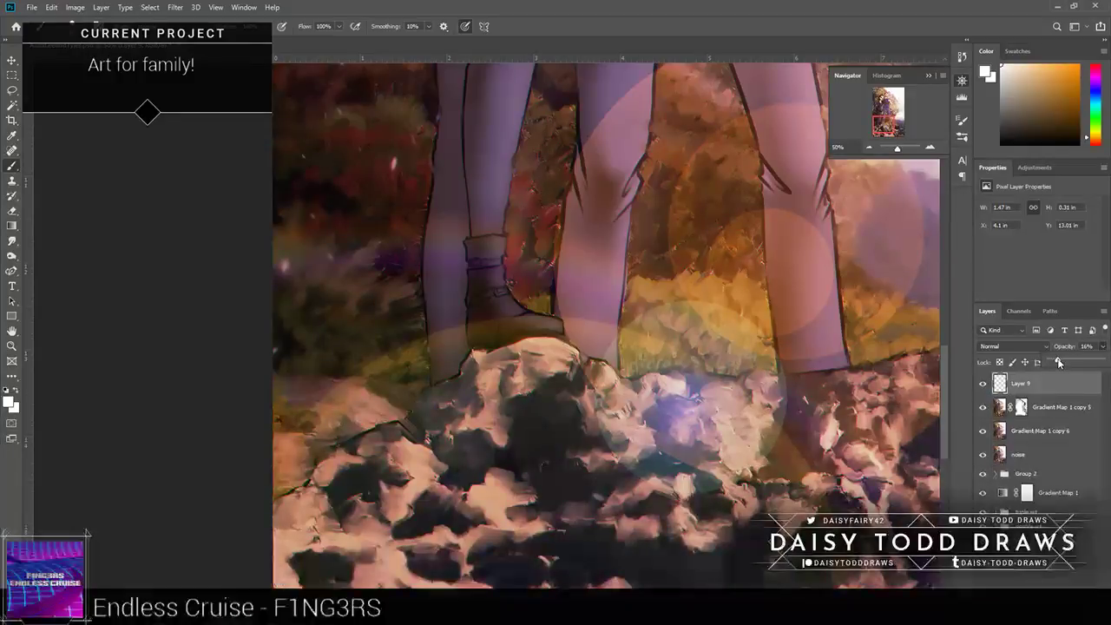
pyautogui.hotkey('ctrl', '-')
pyautogui.hotkey('ctrl', '-')
pyautogui.hotkey('ctrl', '-')
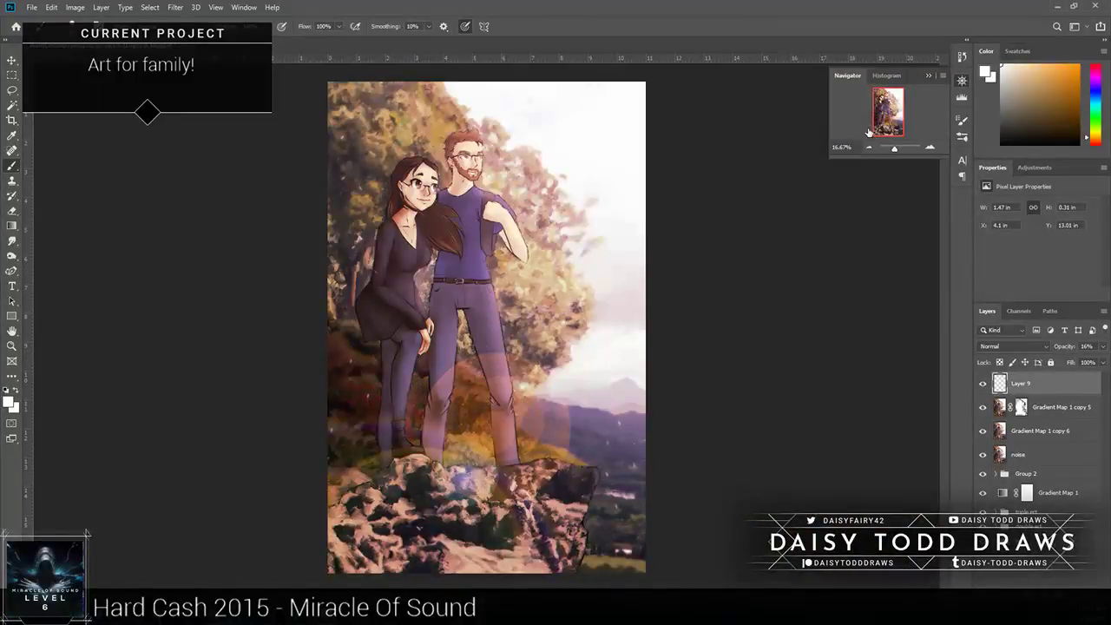